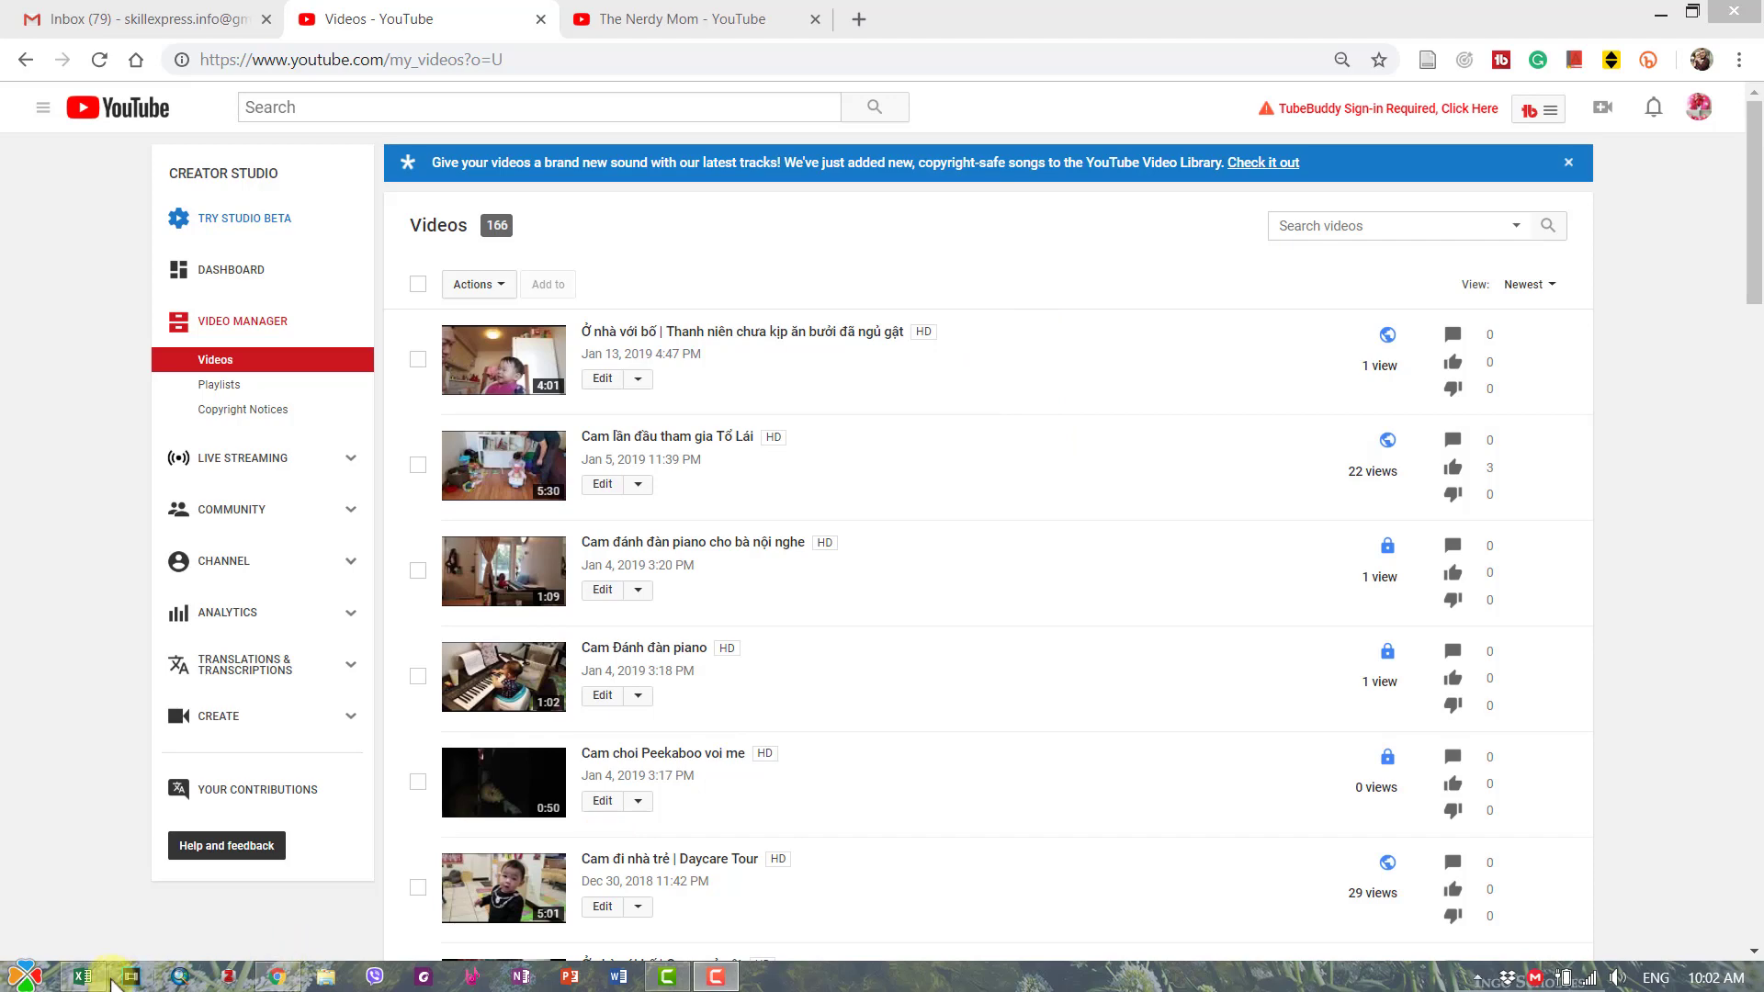
- Browse the Creator Studio video list and The Nerdy Mom channel page, ending on Video Manager
{"action": "left_click", "coordinate": [81, 976]}
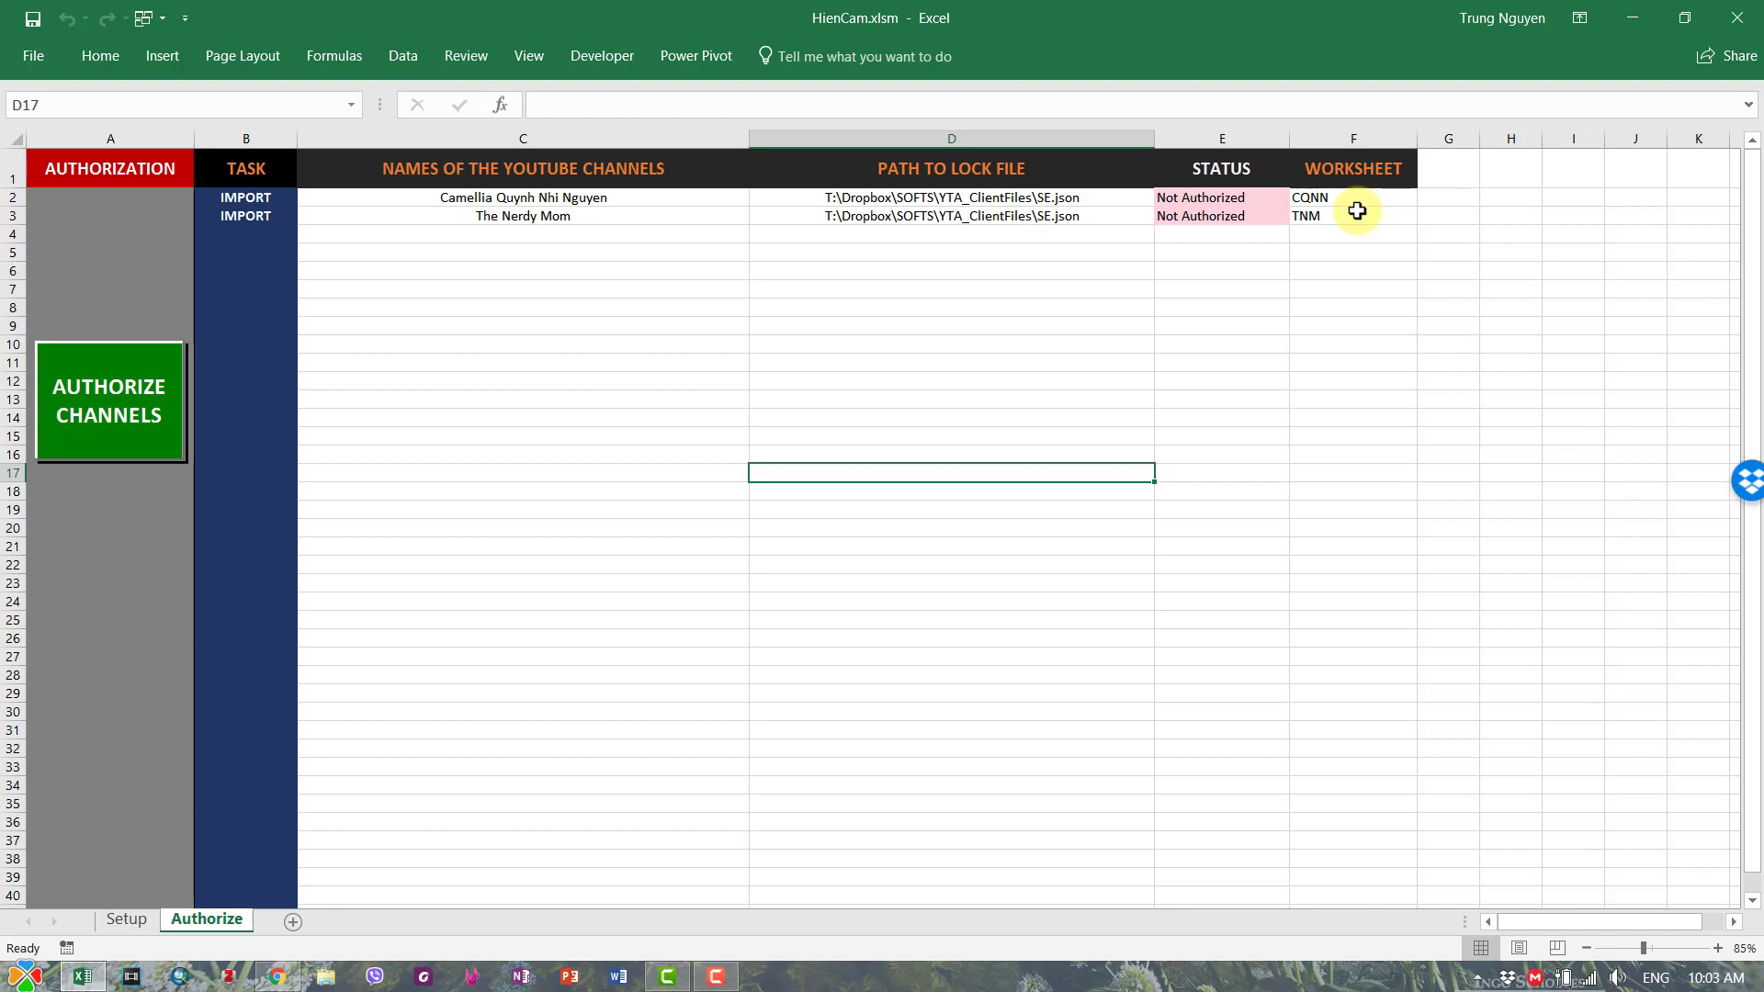
{"action": "left_click", "coordinate": [277, 976]}
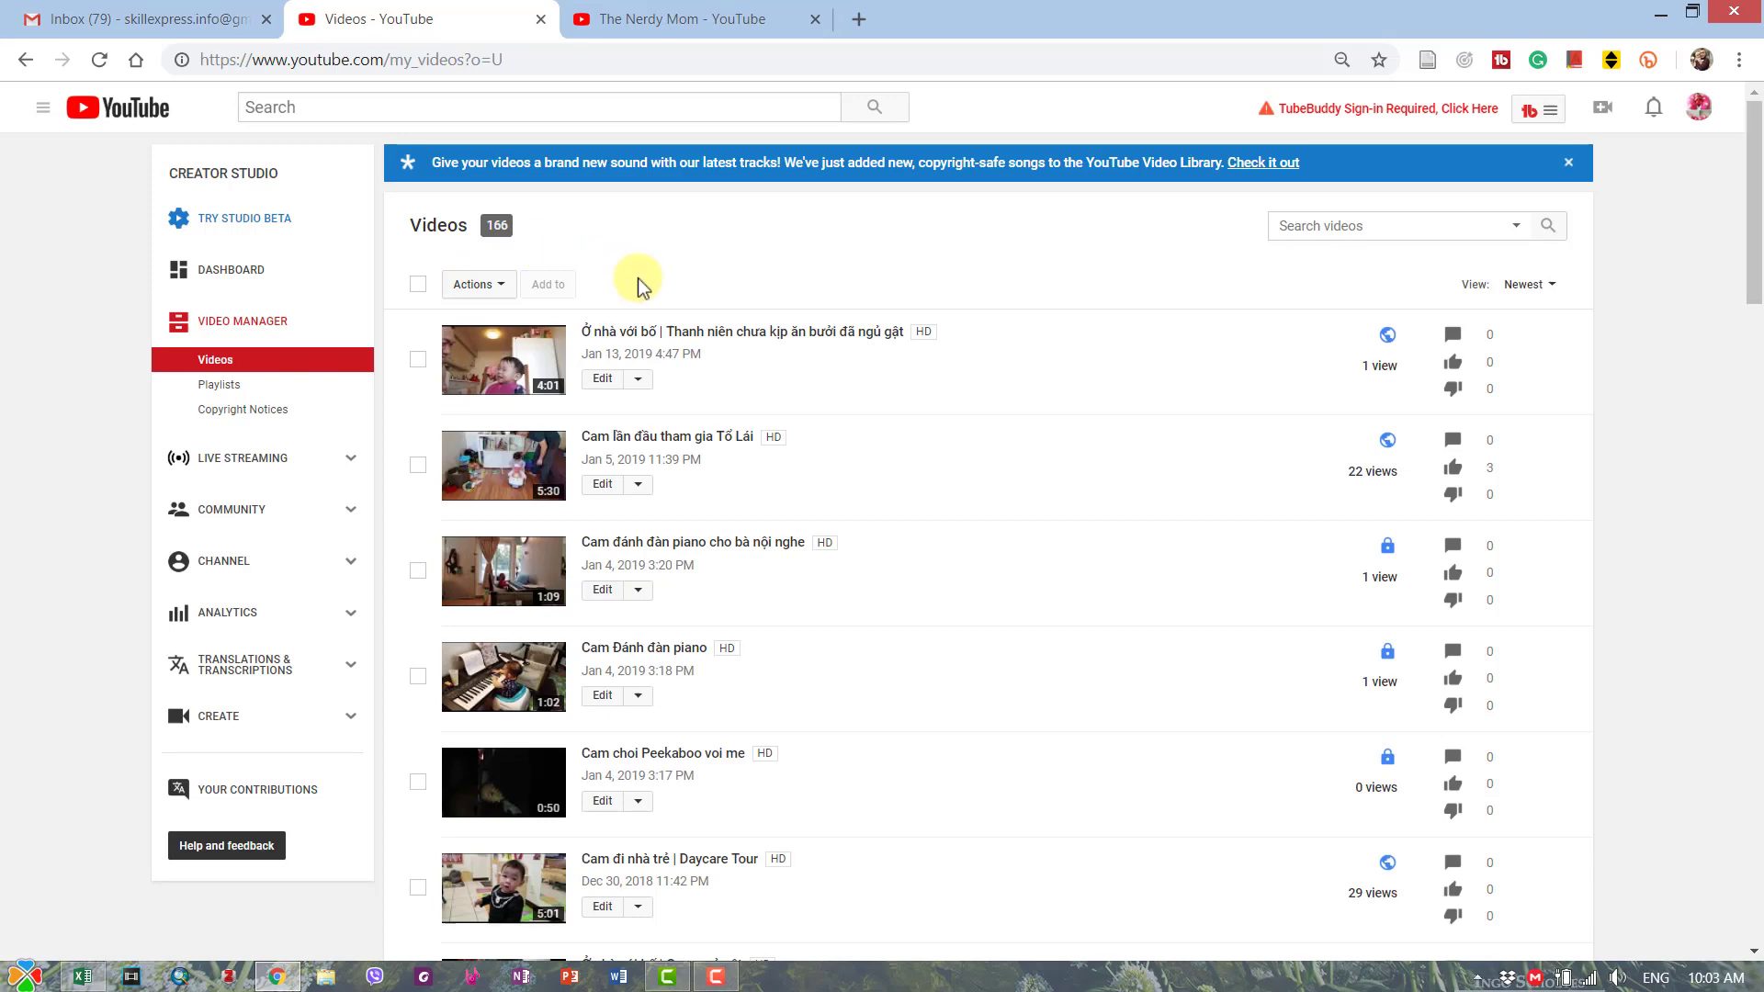
{"action": "left_click", "coordinate": [693, 18]}
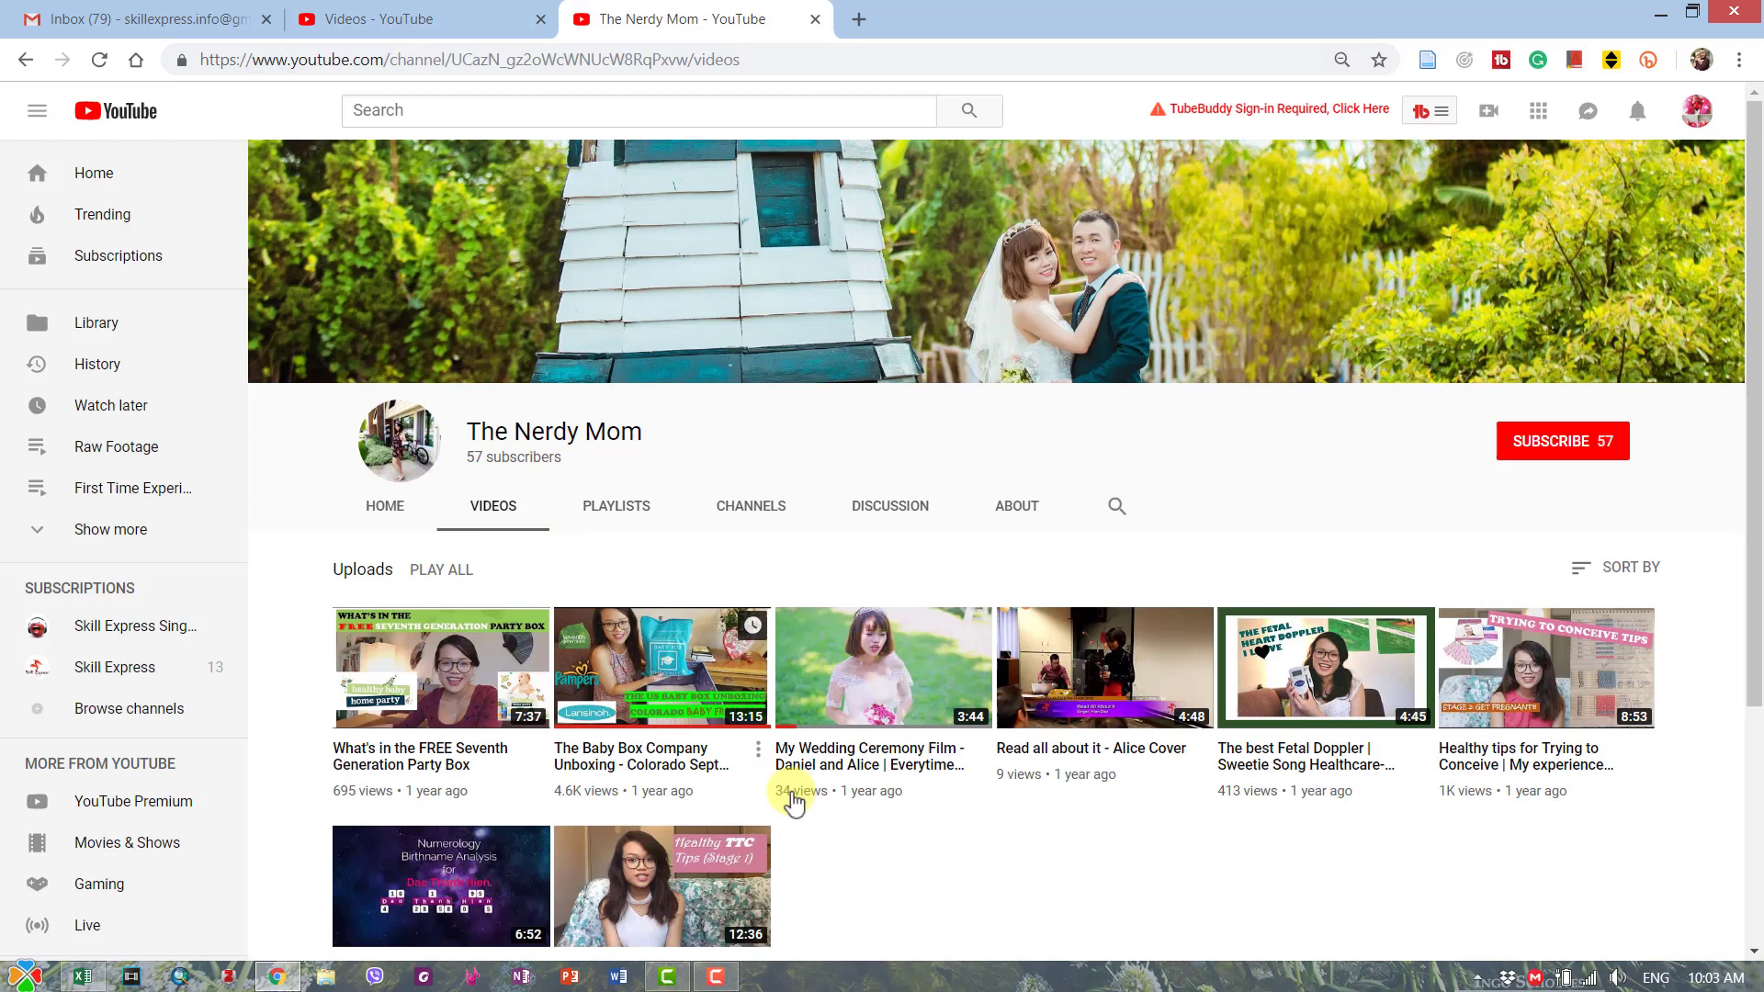
{"action": "left_click", "coordinate": [397, 16]}
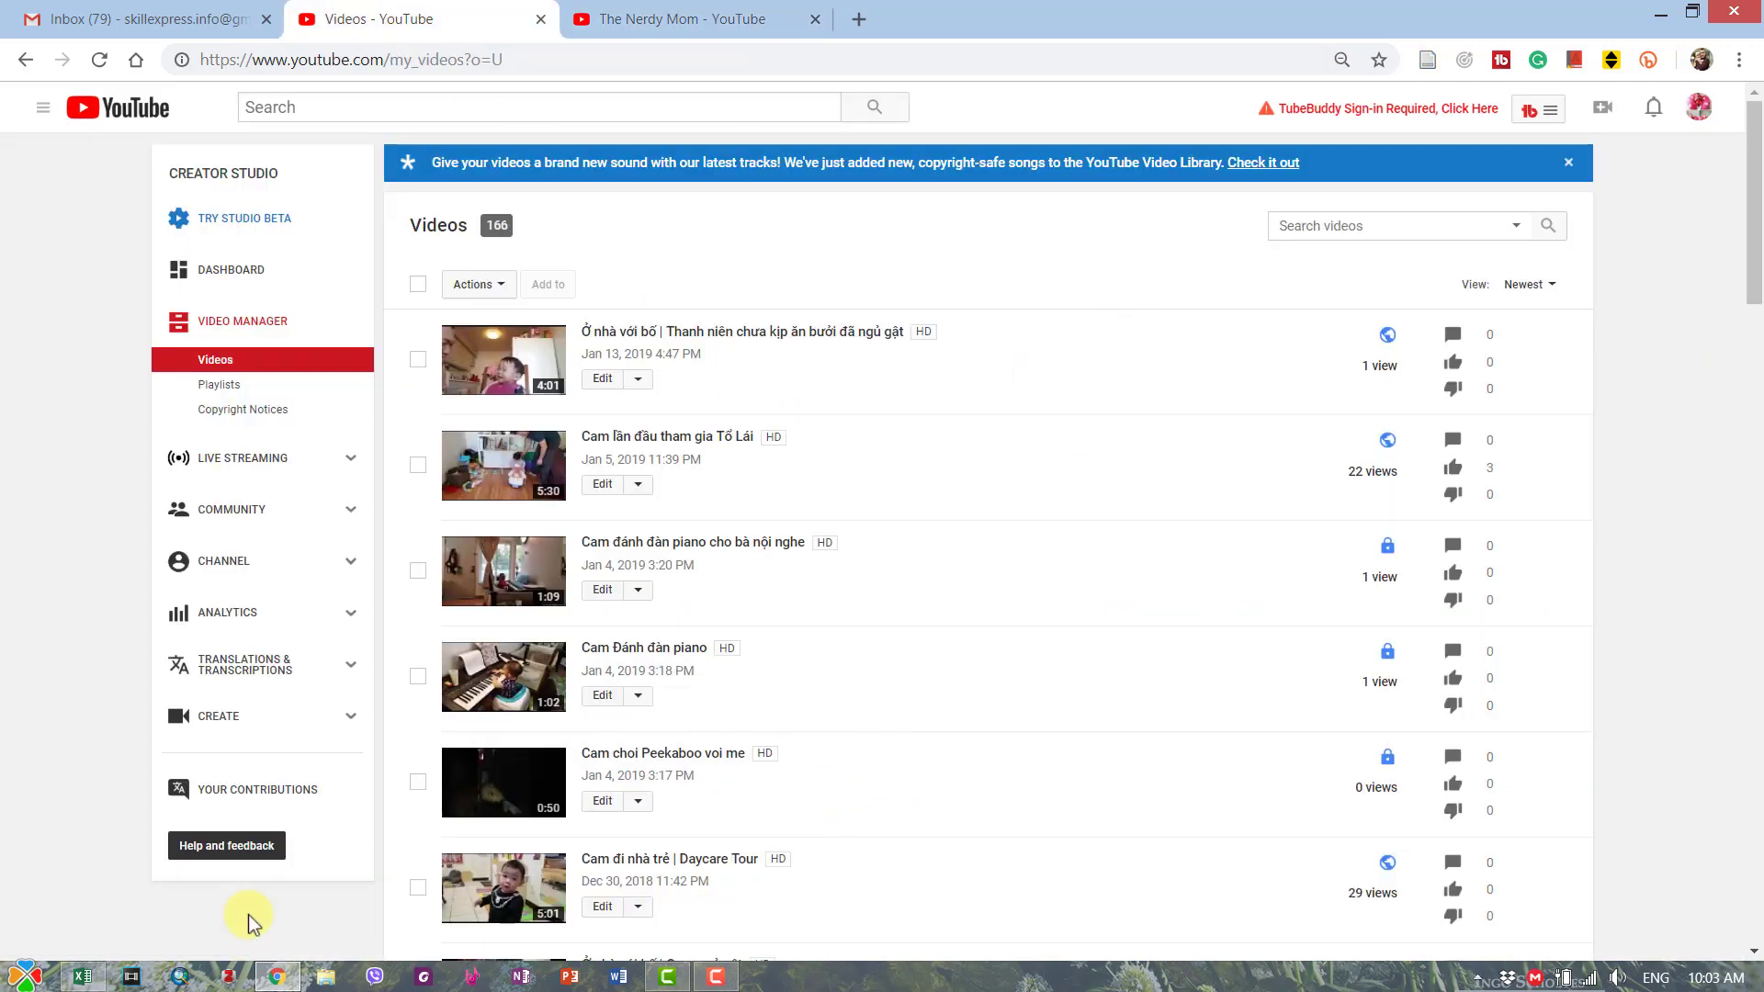
- Return to HienCam.xlsm and run AUTHORIZE CHANNELS from the Authorize sheet
{"action": "left_click", "coordinate": [82, 975]}
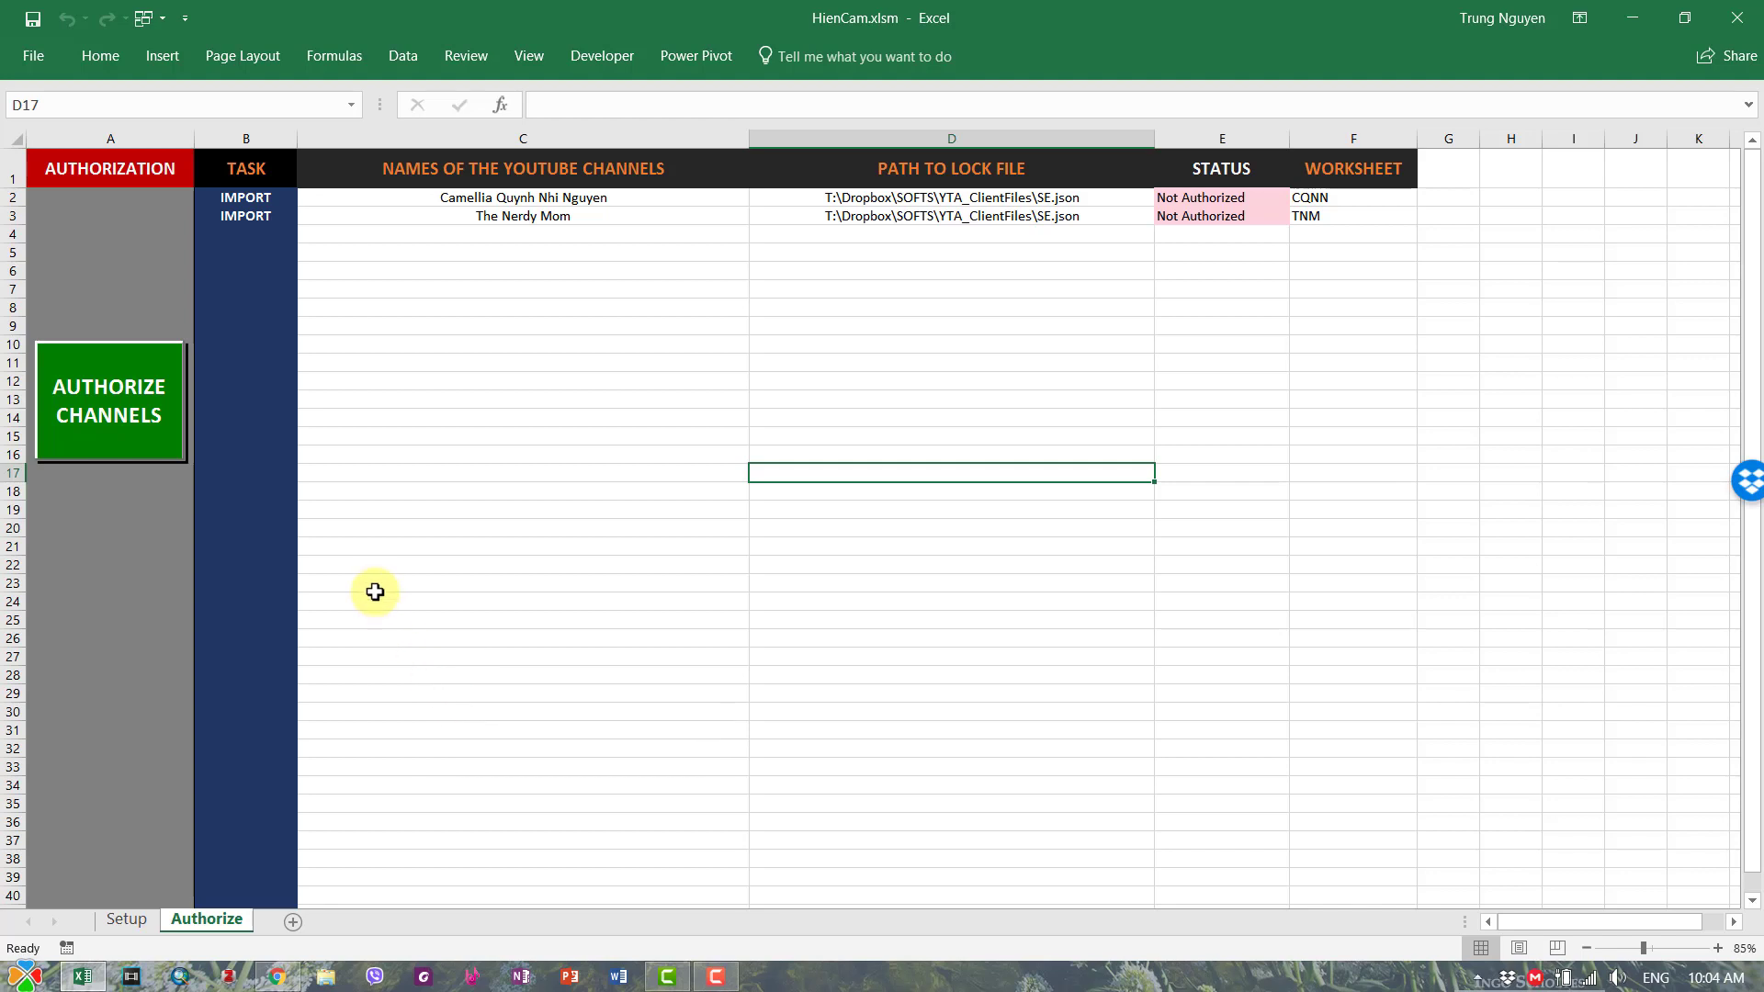
{"action": "left_click", "coordinate": [142, 420]}
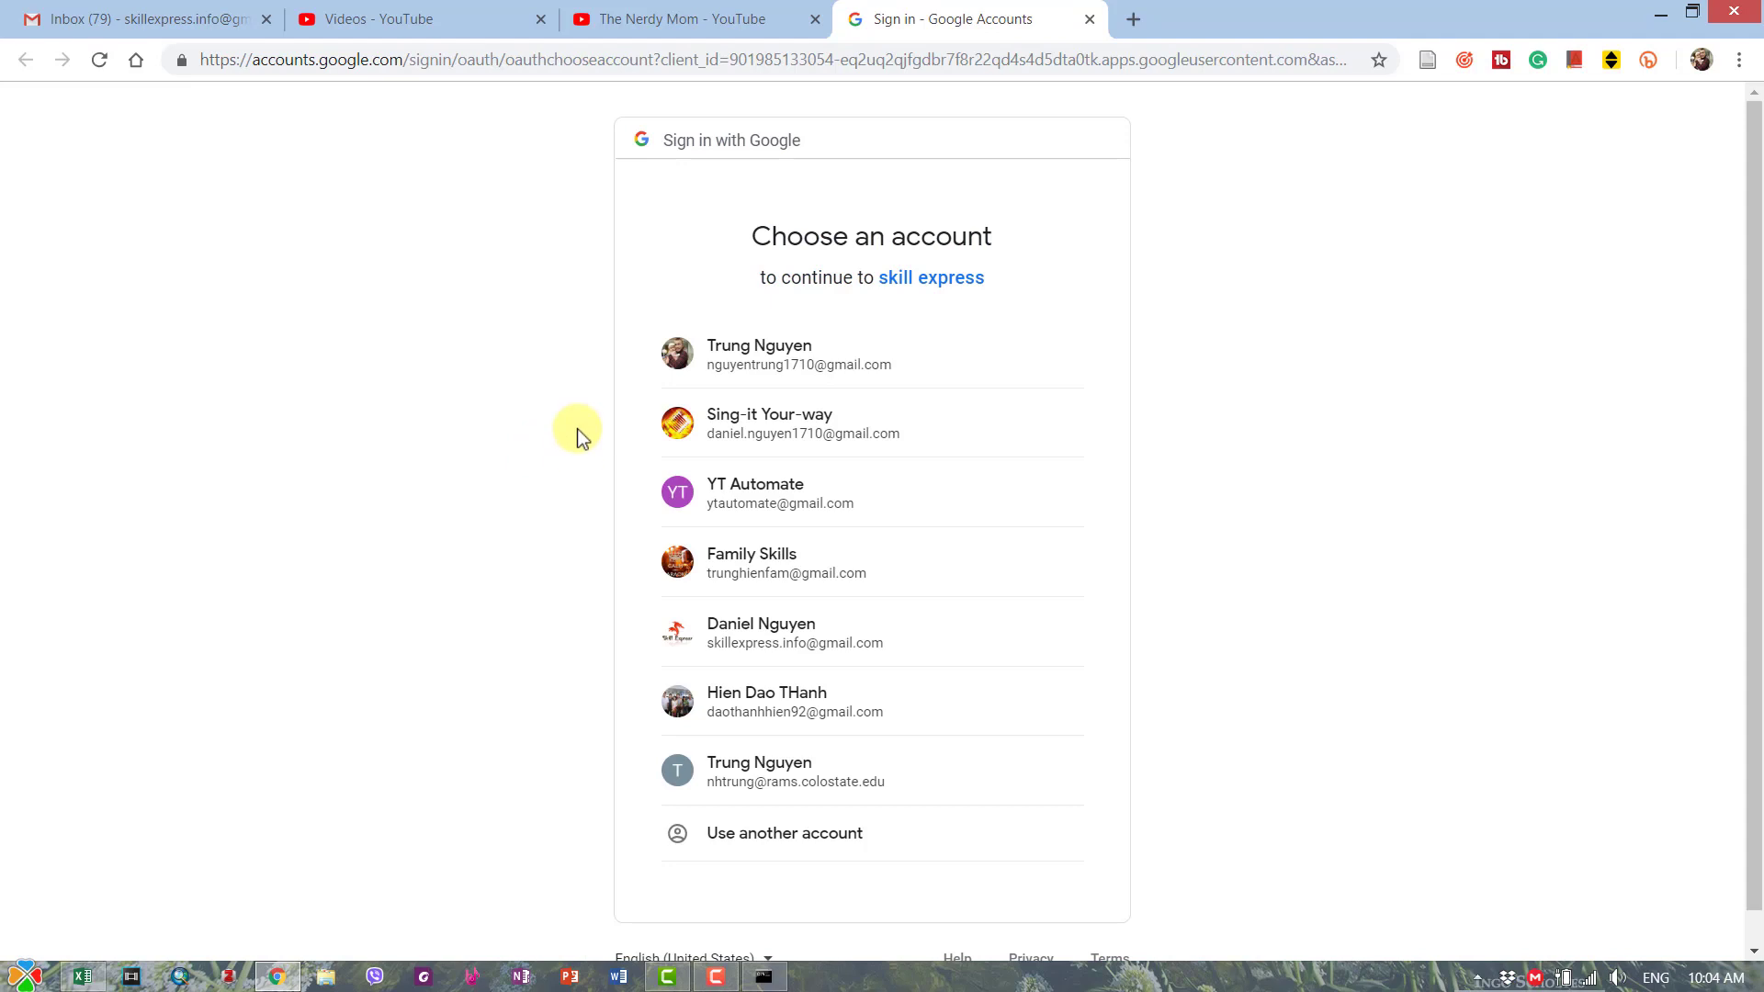
- Sign in with the channels' Google account and paste the verification code into the console
{"action": "left_click", "coordinate": [785, 638]}
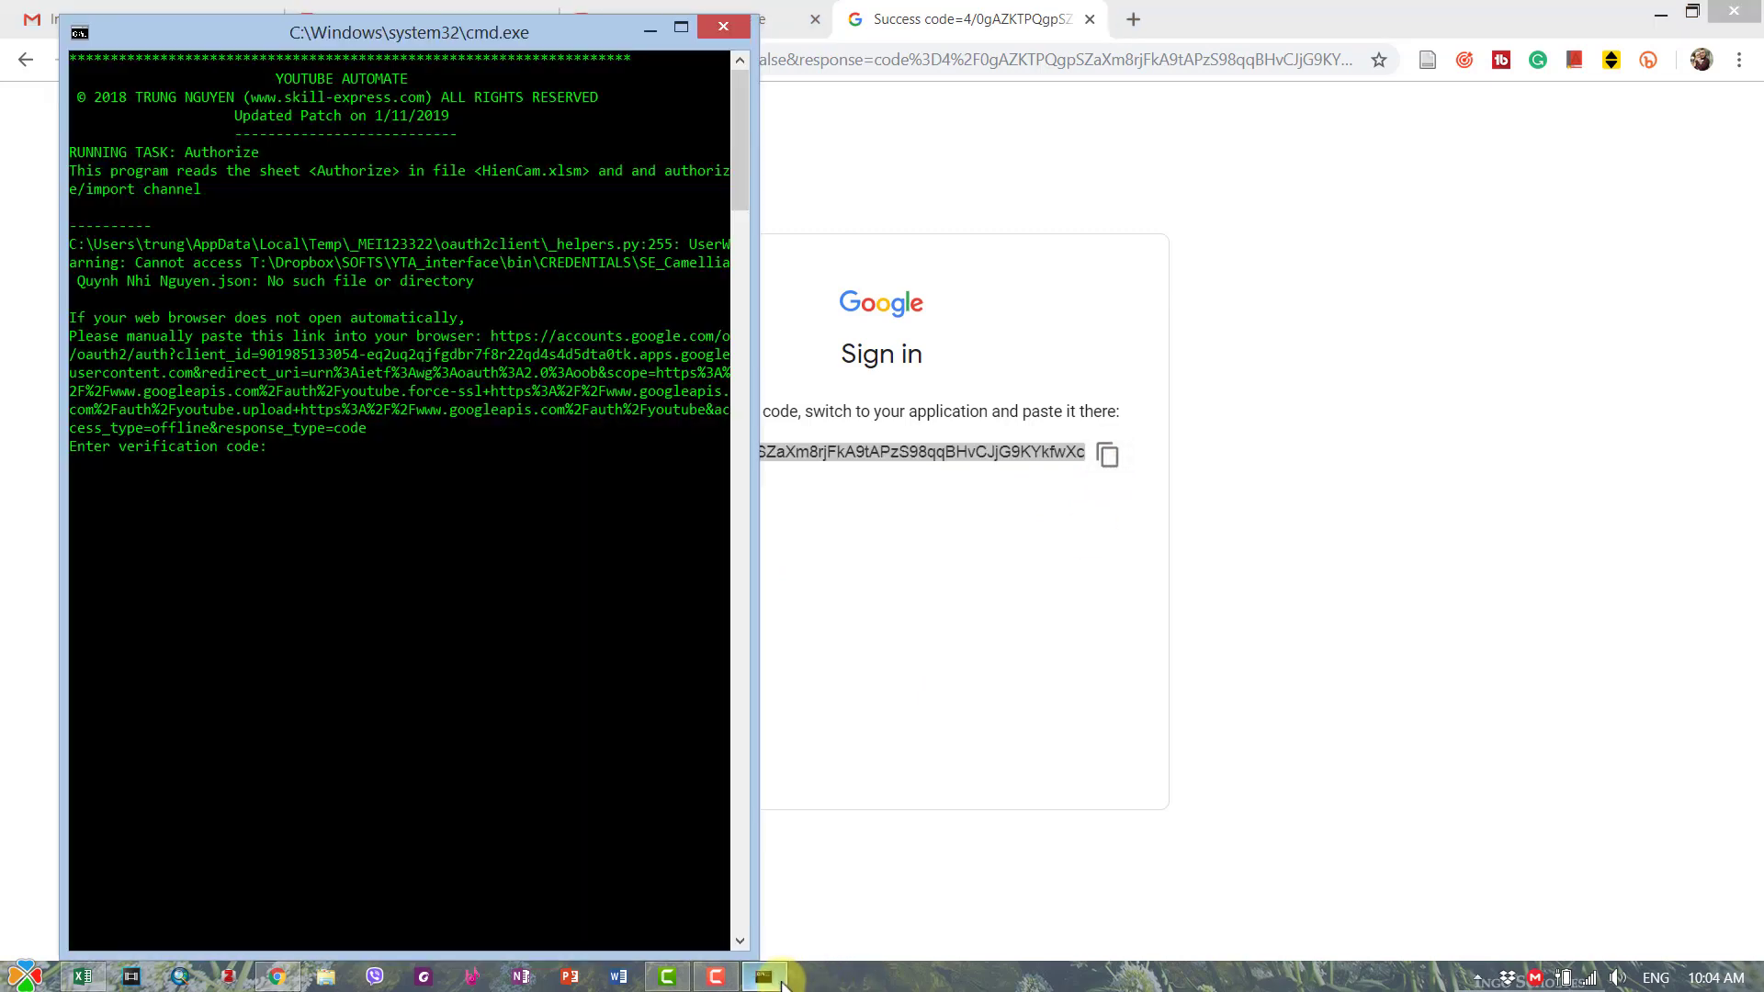
{"action": "right_click", "coordinate": [386, 514]}
{"action": "left_click", "coordinate": [430, 577]}
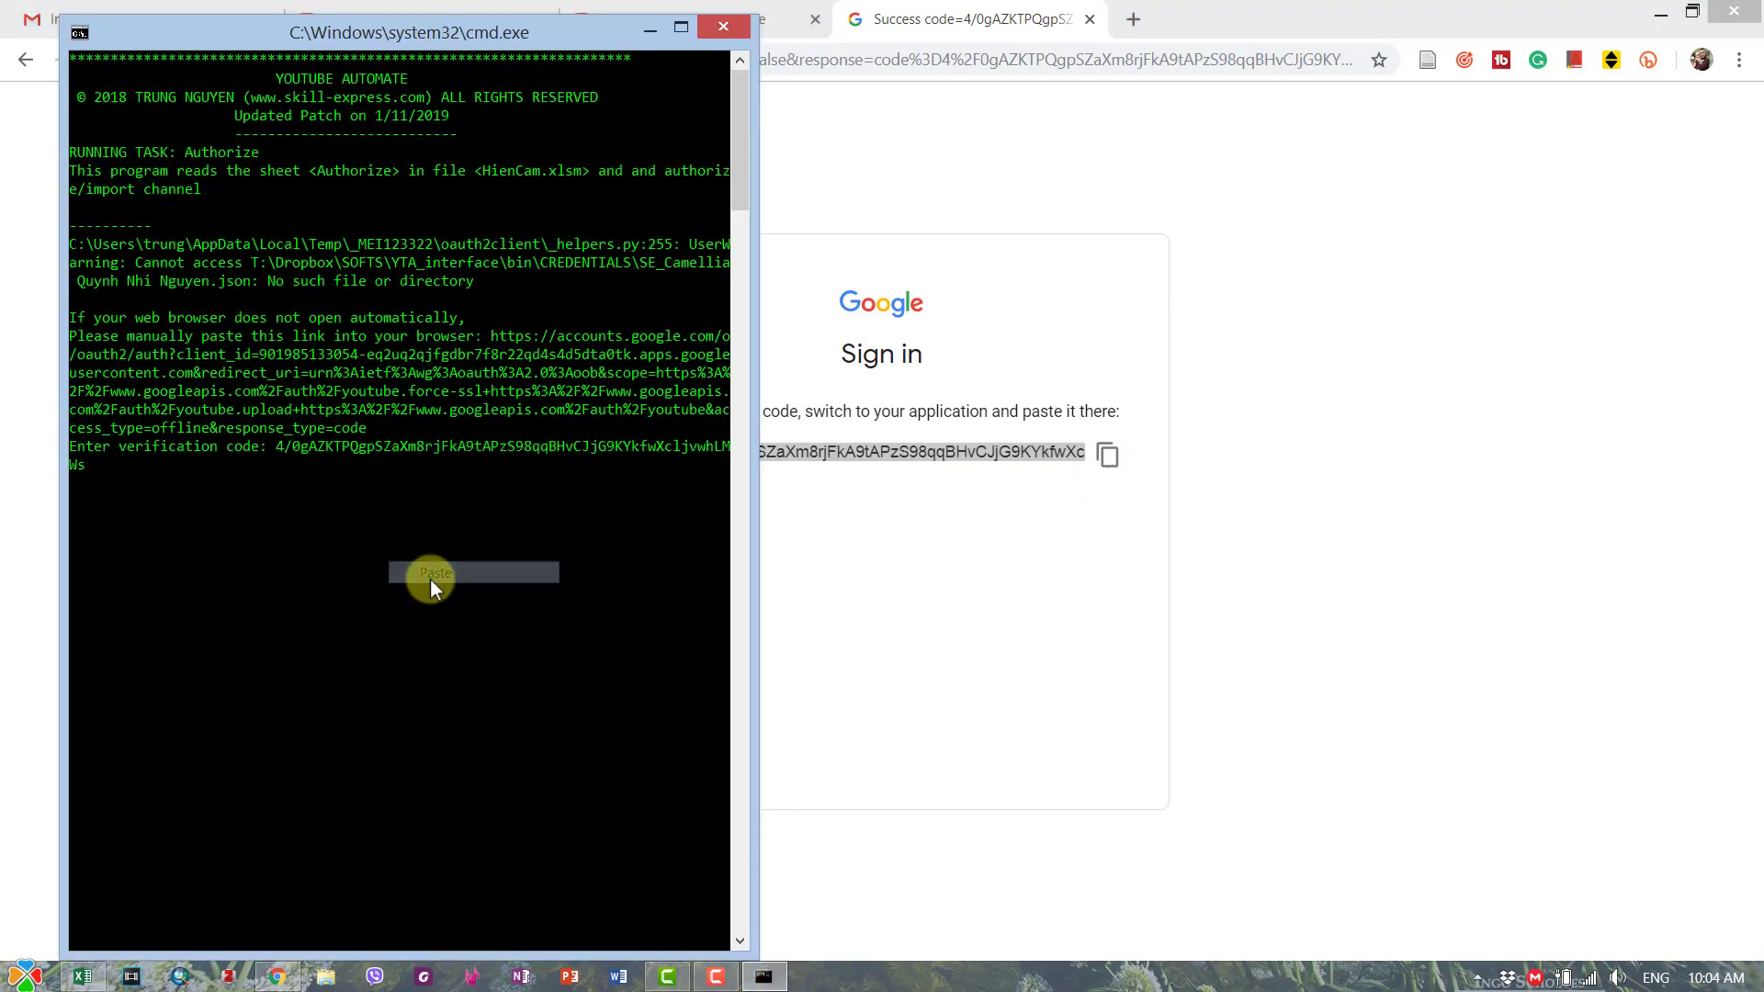
{"action": "key", "text": "Return"}
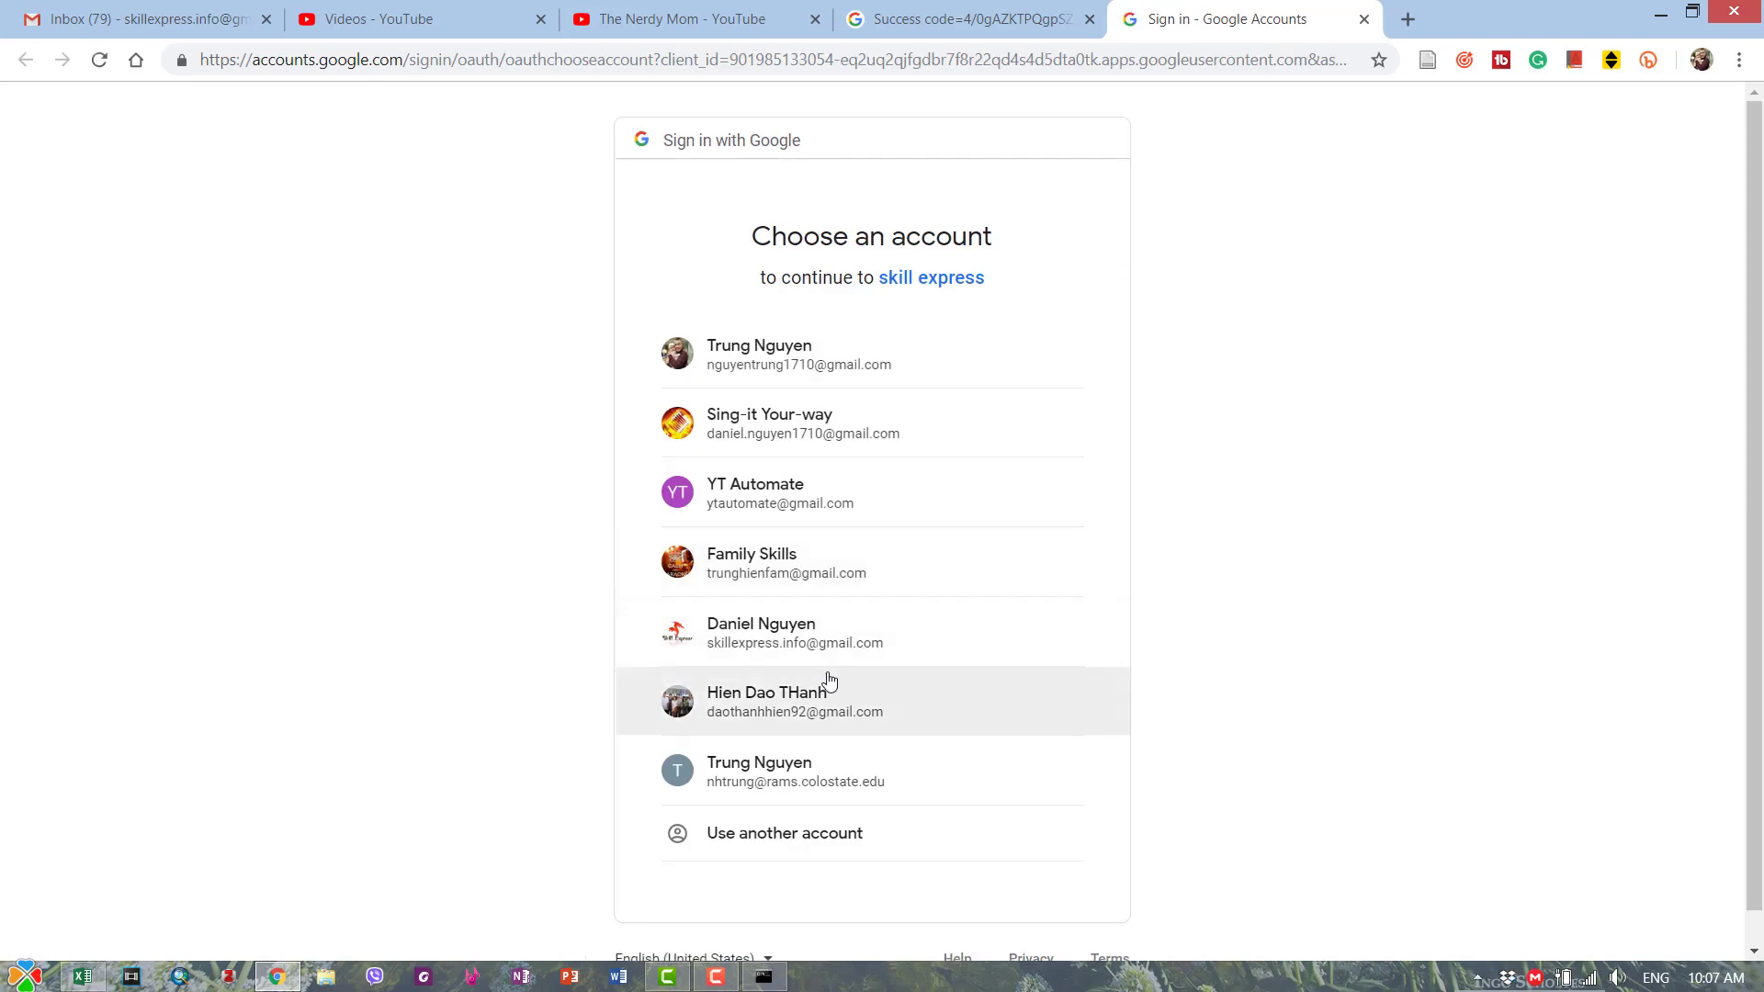
- Choose the Google account, select The Nerdy Mom brand account, and allow access
{"action": "left_click", "coordinate": [791, 640]}
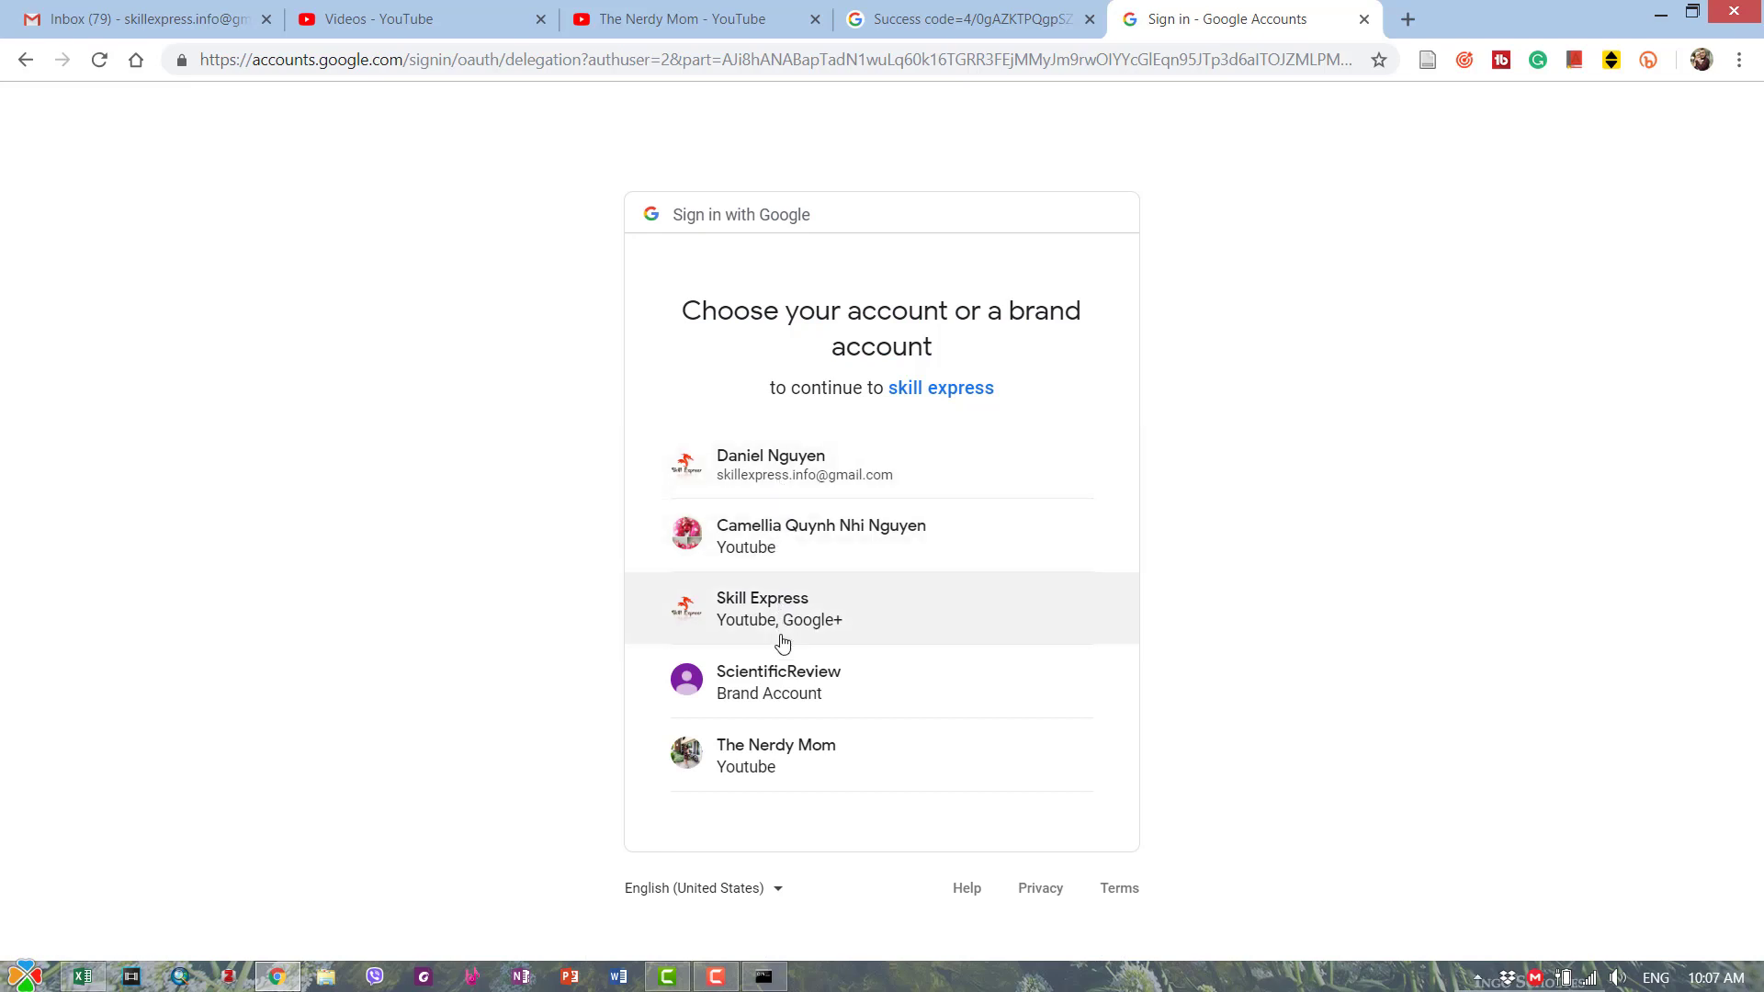
{"action": "left_click", "coordinate": [762, 749]}
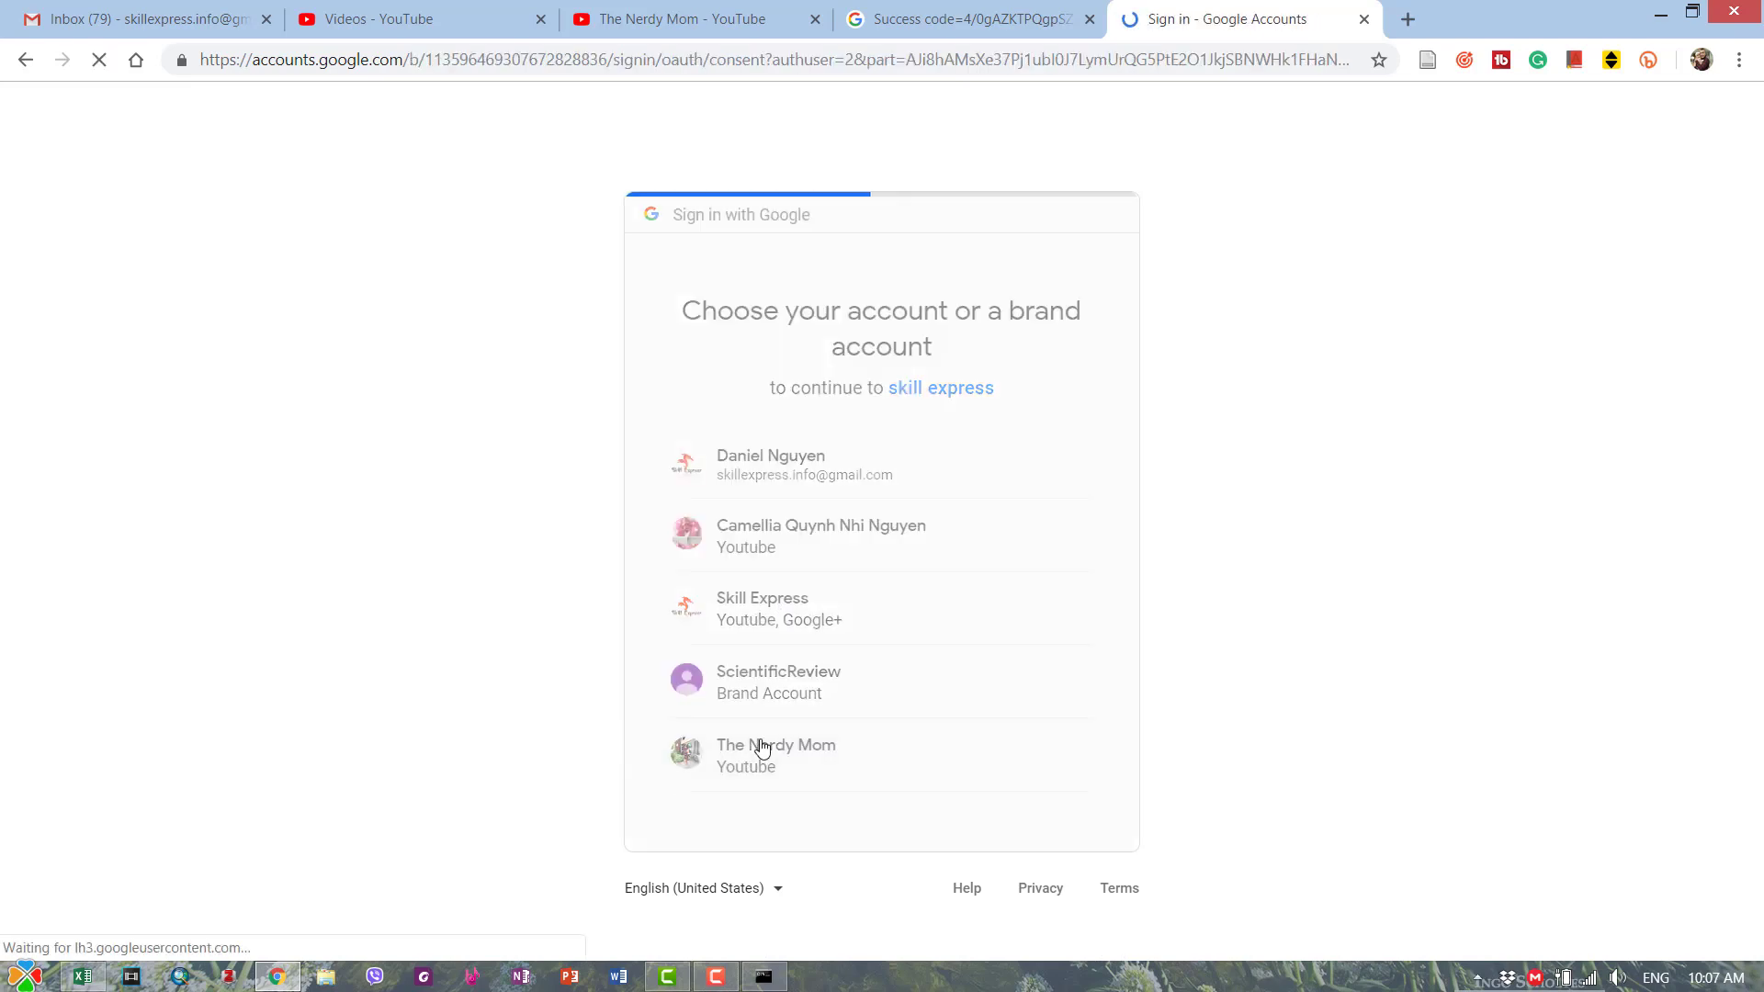
{"action": "left_click", "coordinate": [1061, 845]}
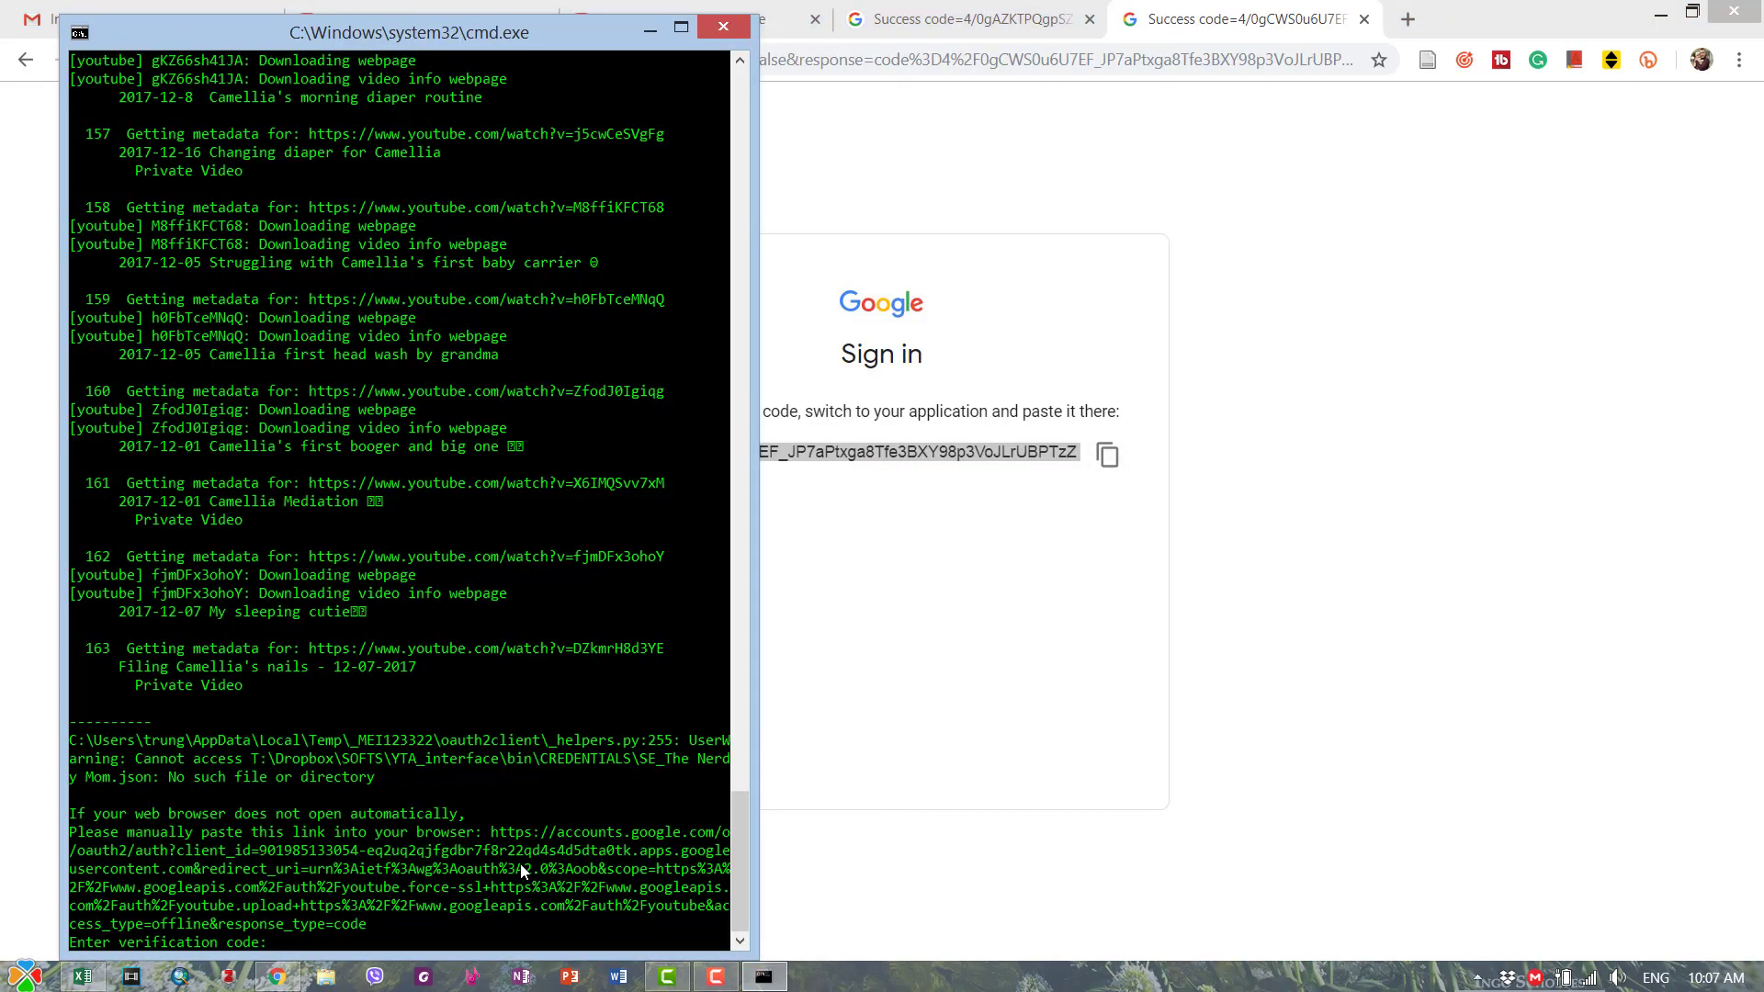
- Paste the new verification code into the console, let videos import, then close it
{"action": "scroll", "coordinate": [515, 807], "scroll_direction": "up", "scroll_amount": 1}
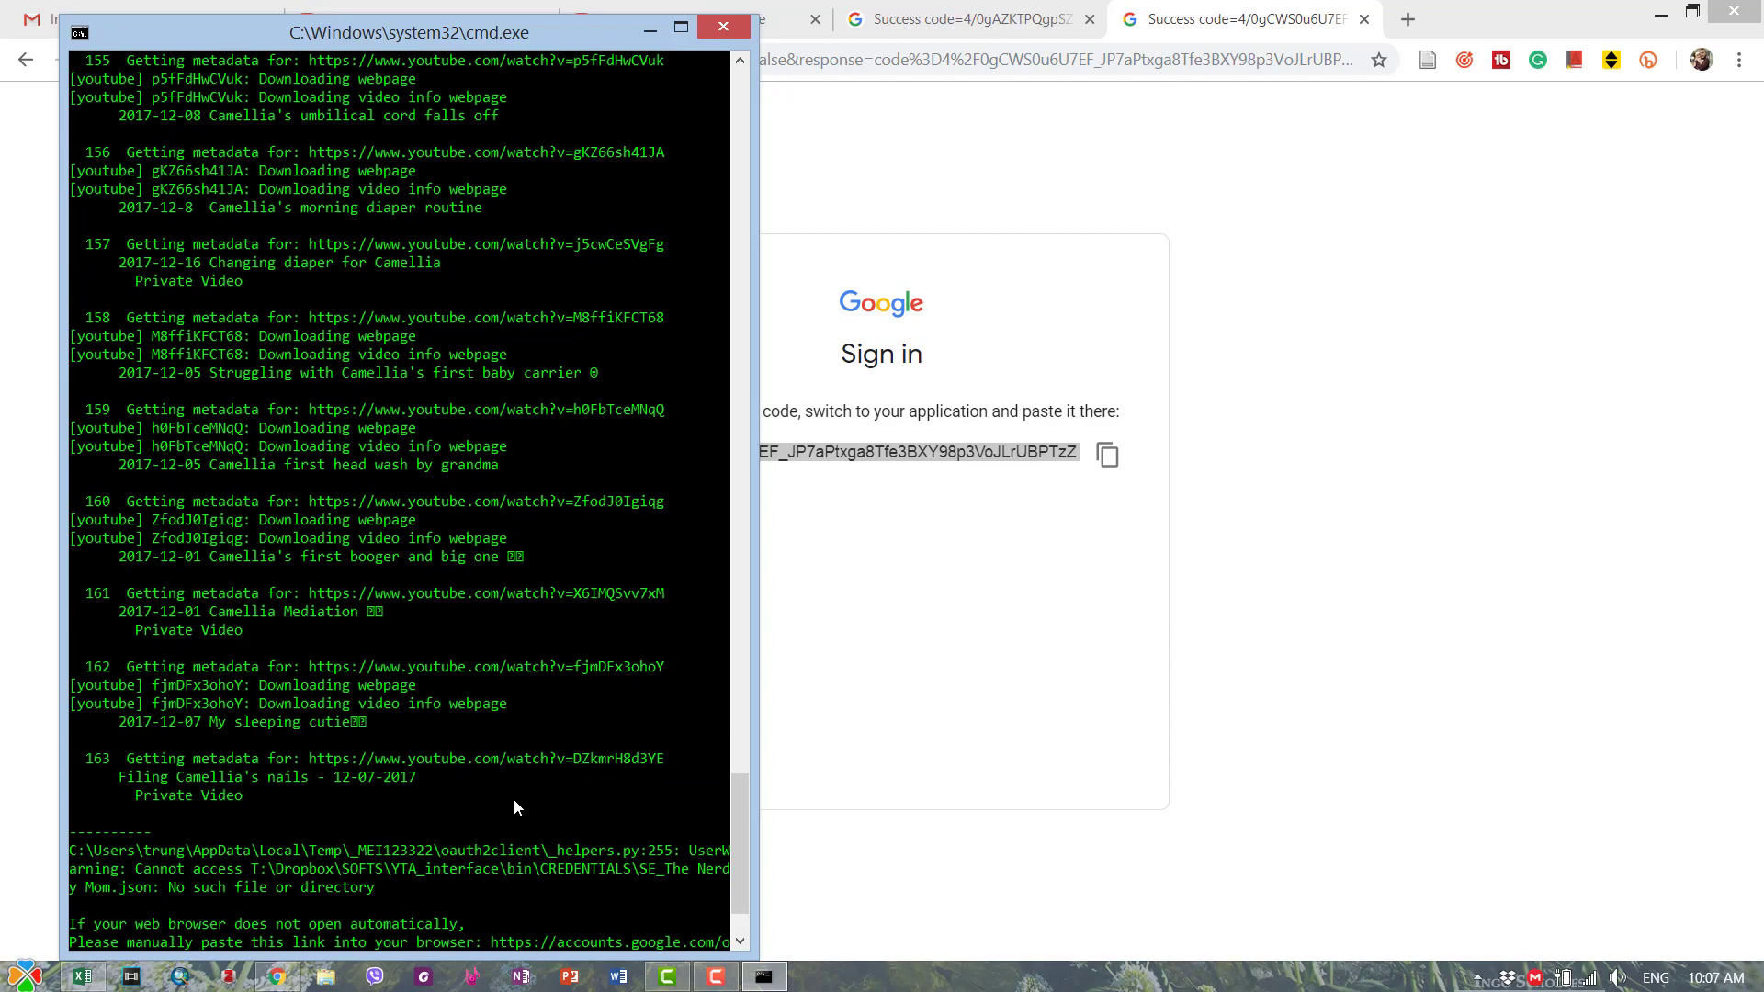
{"action": "scroll", "coordinate": [500, 875], "scroll_direction": "down", "scroll_amount": 1}
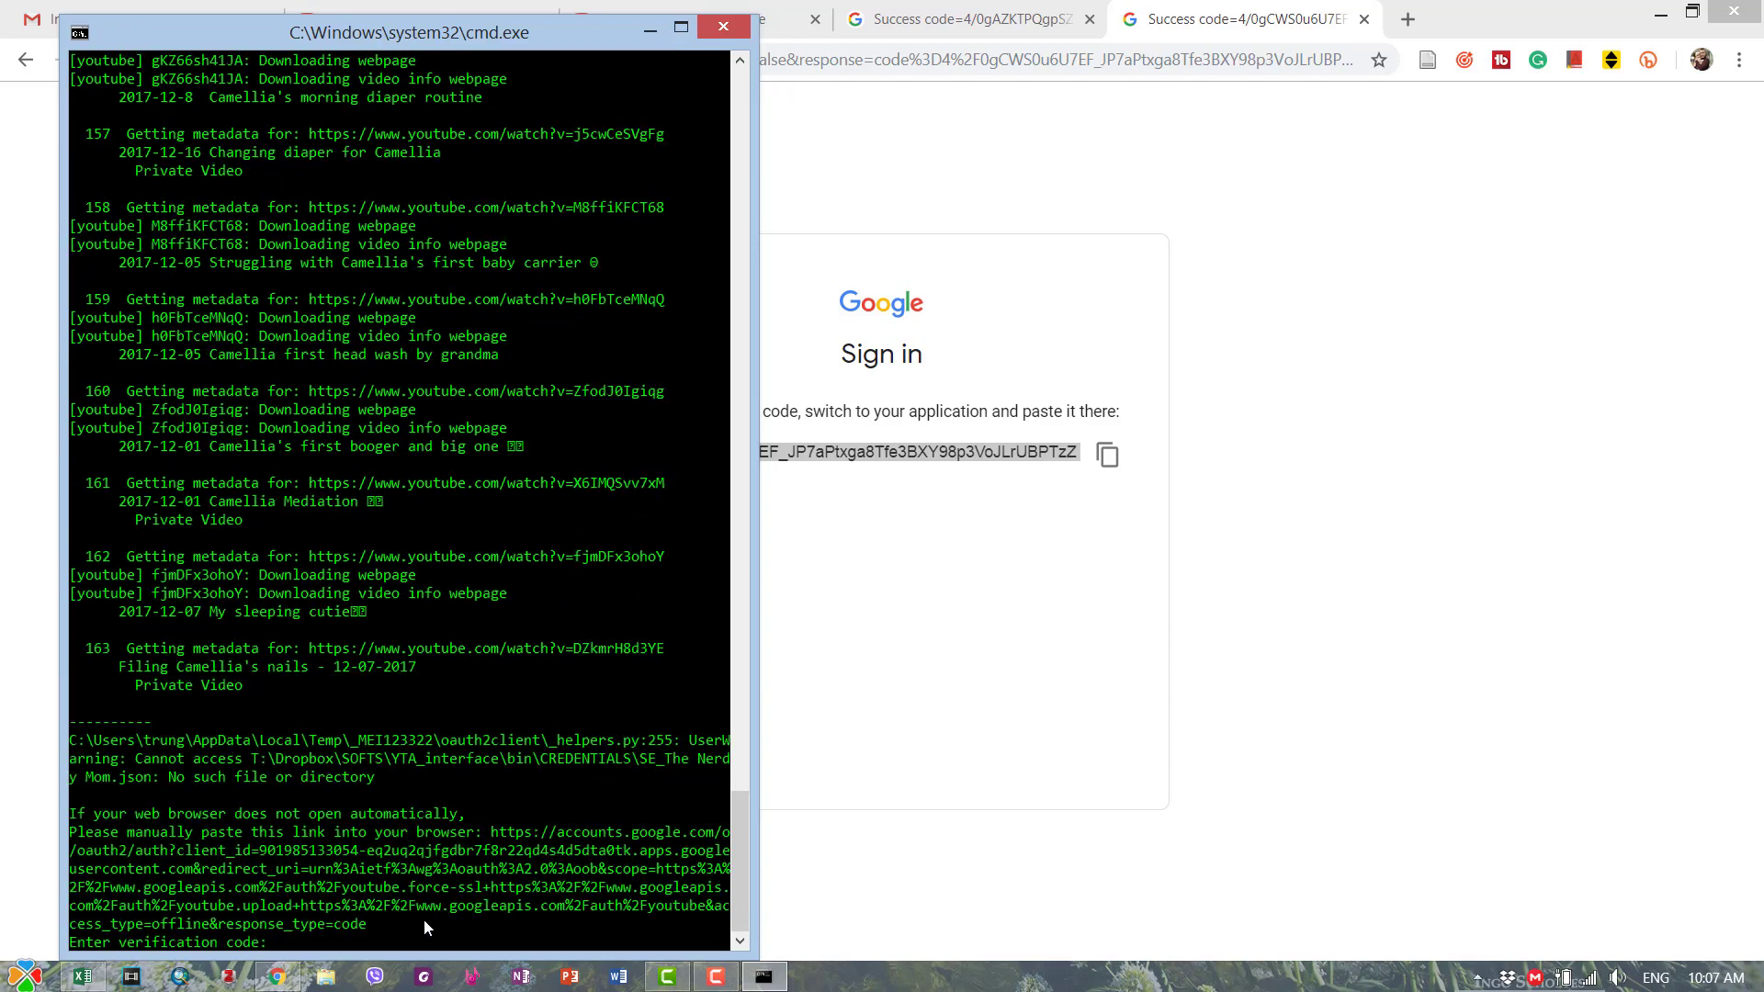
{"action": "right_click", "coordinate": [422, 922]}
{"action": "left_click", "coordinate": [472, 846]}
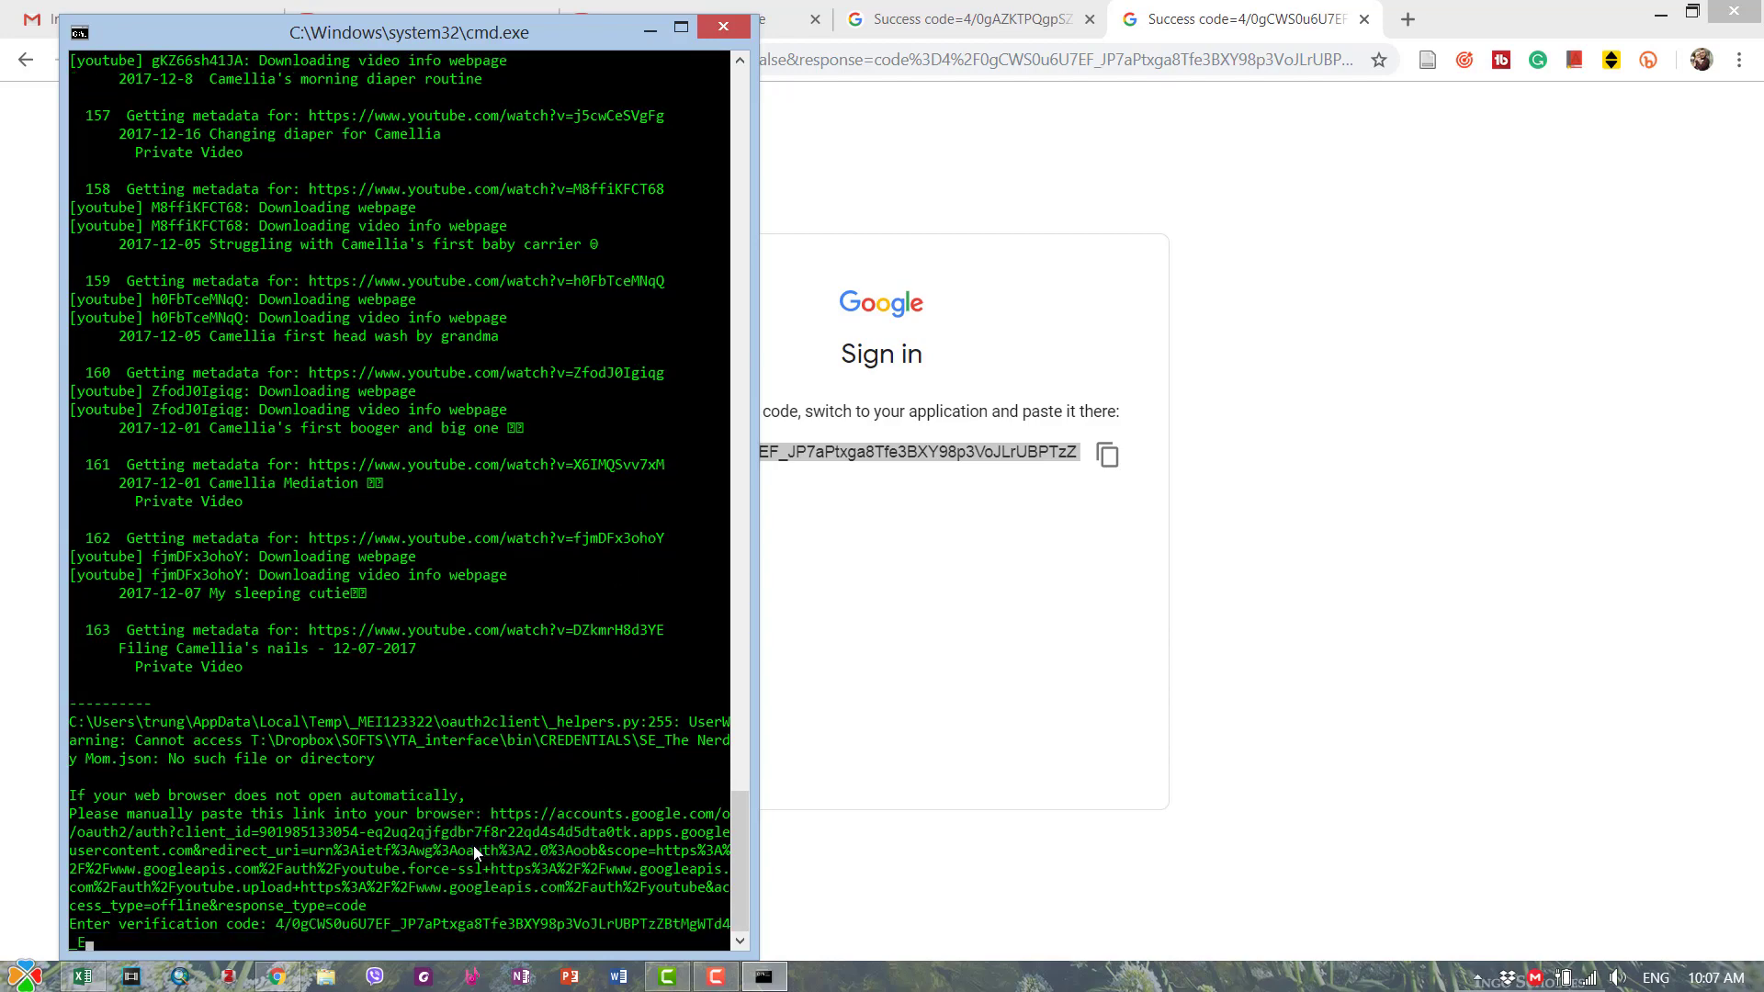
{"action": "key", "text": "Return"}
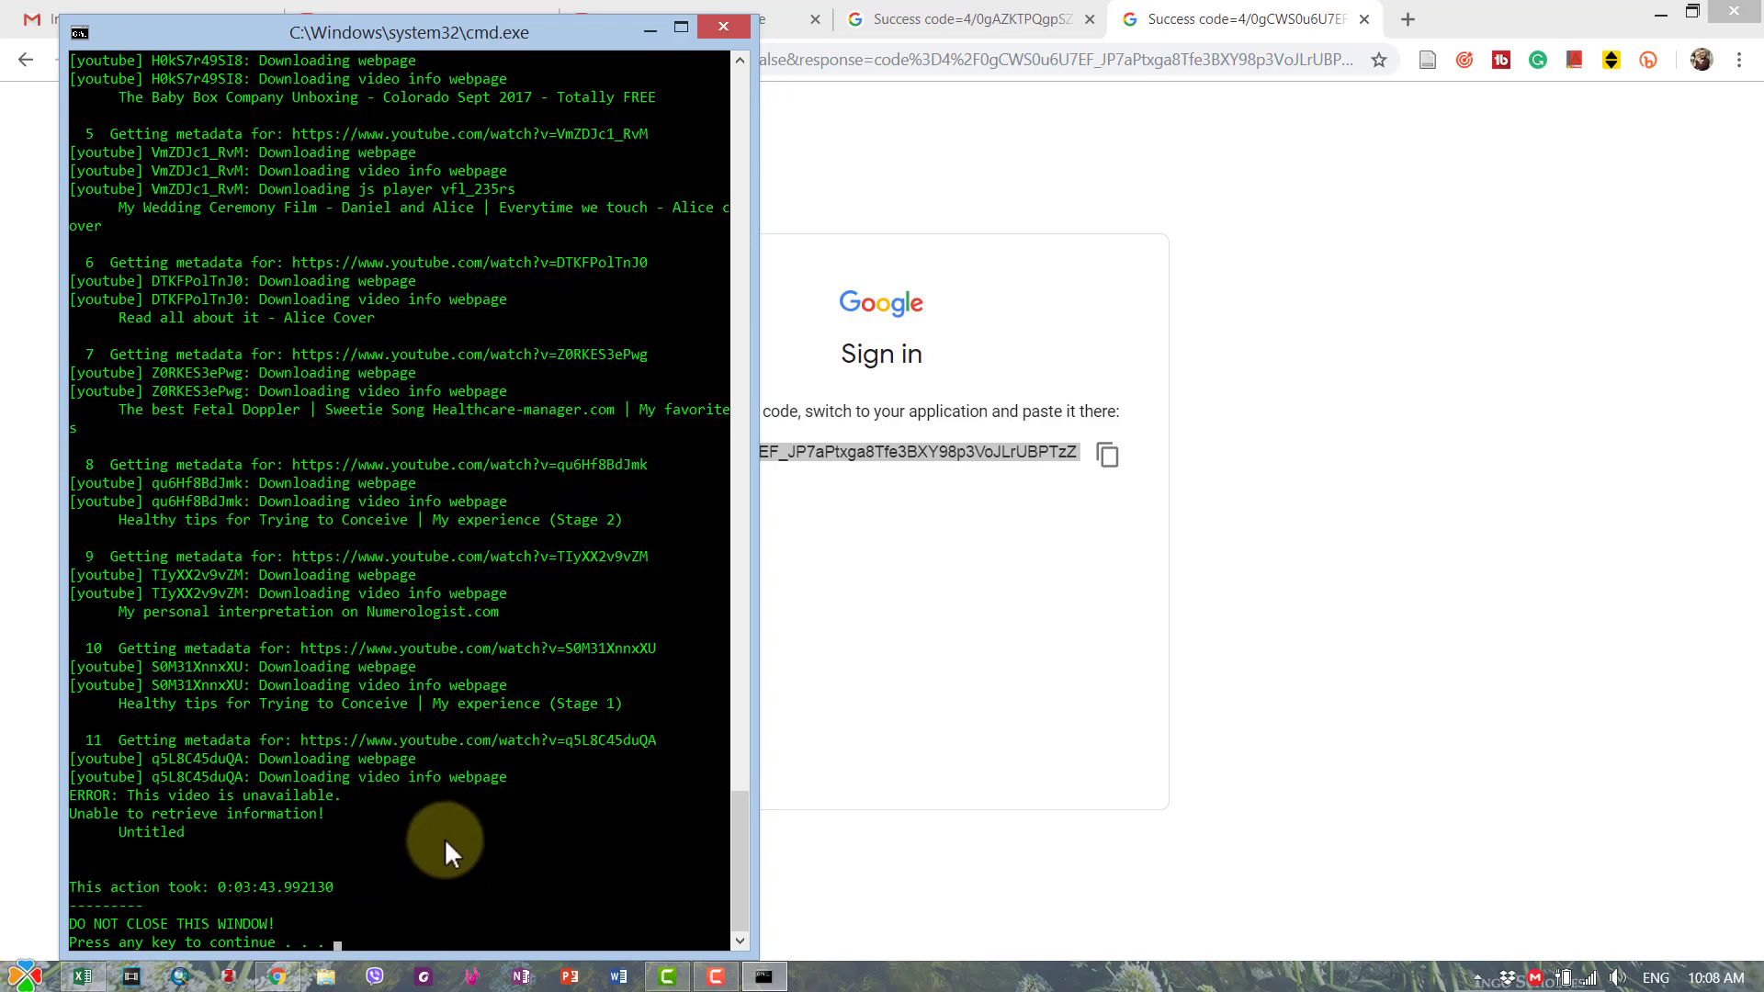
{"action": "key", "text": "Return"}
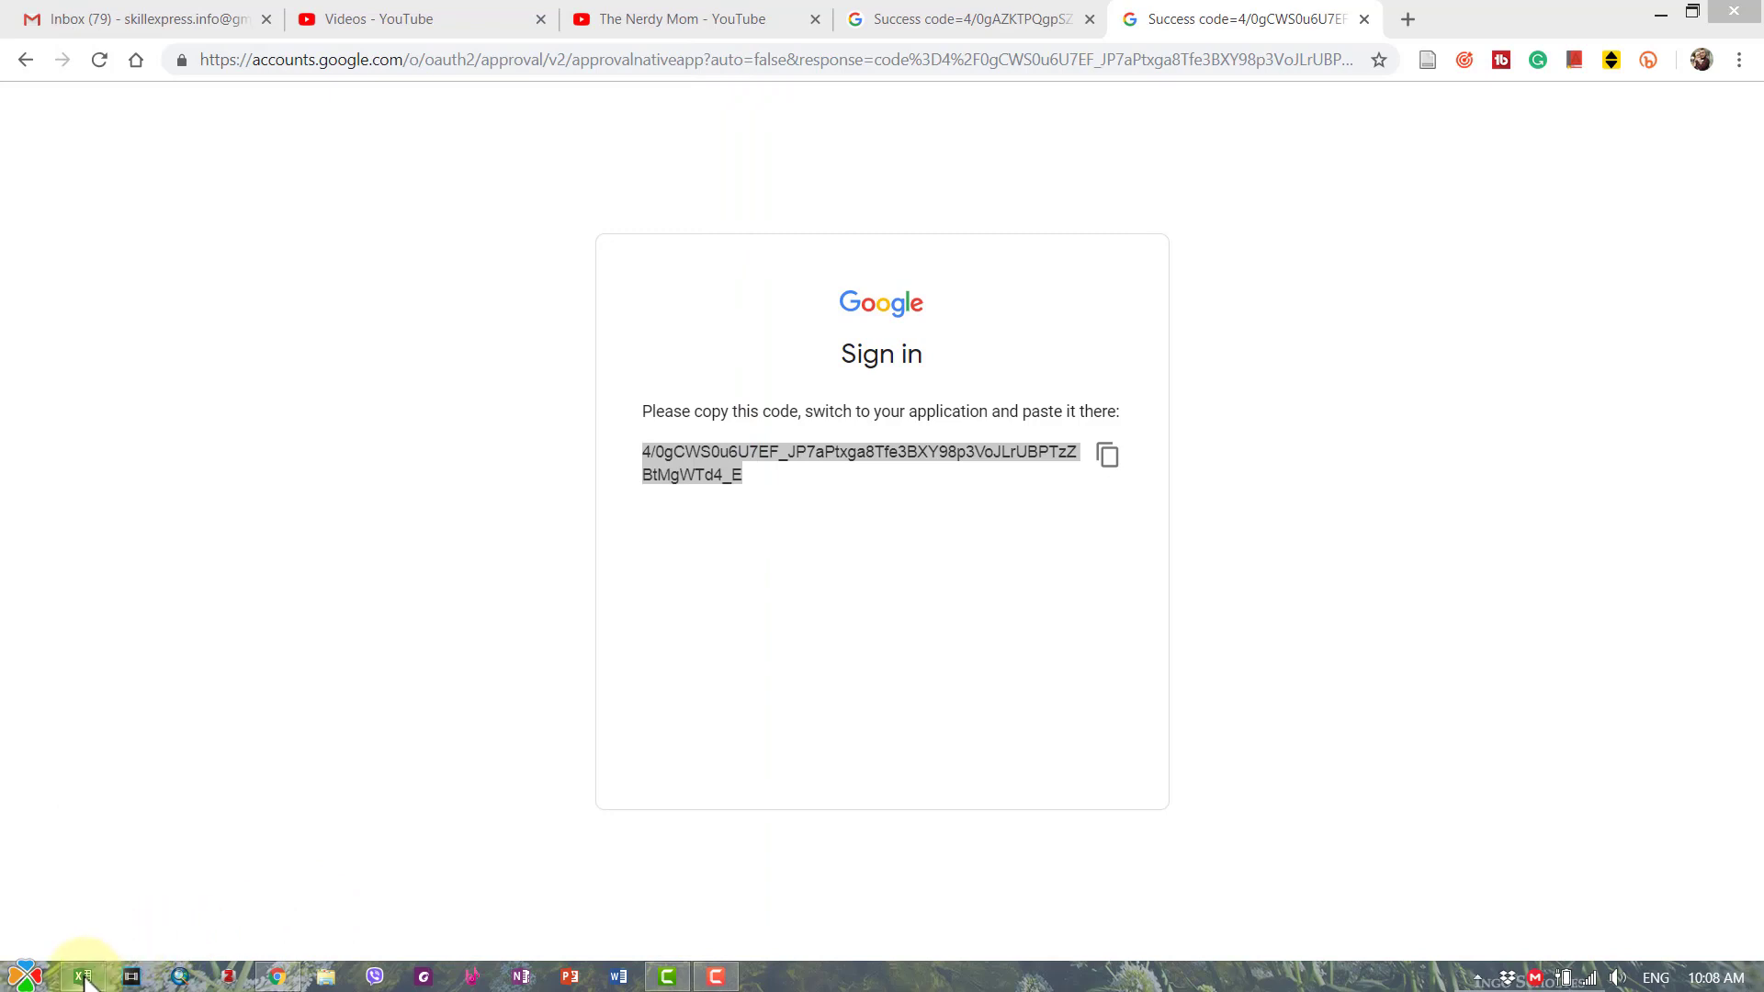
- Return to Excel and dismiss the Succeeded! message box
{"action": "left_click", "coordinate": [82, 976]}
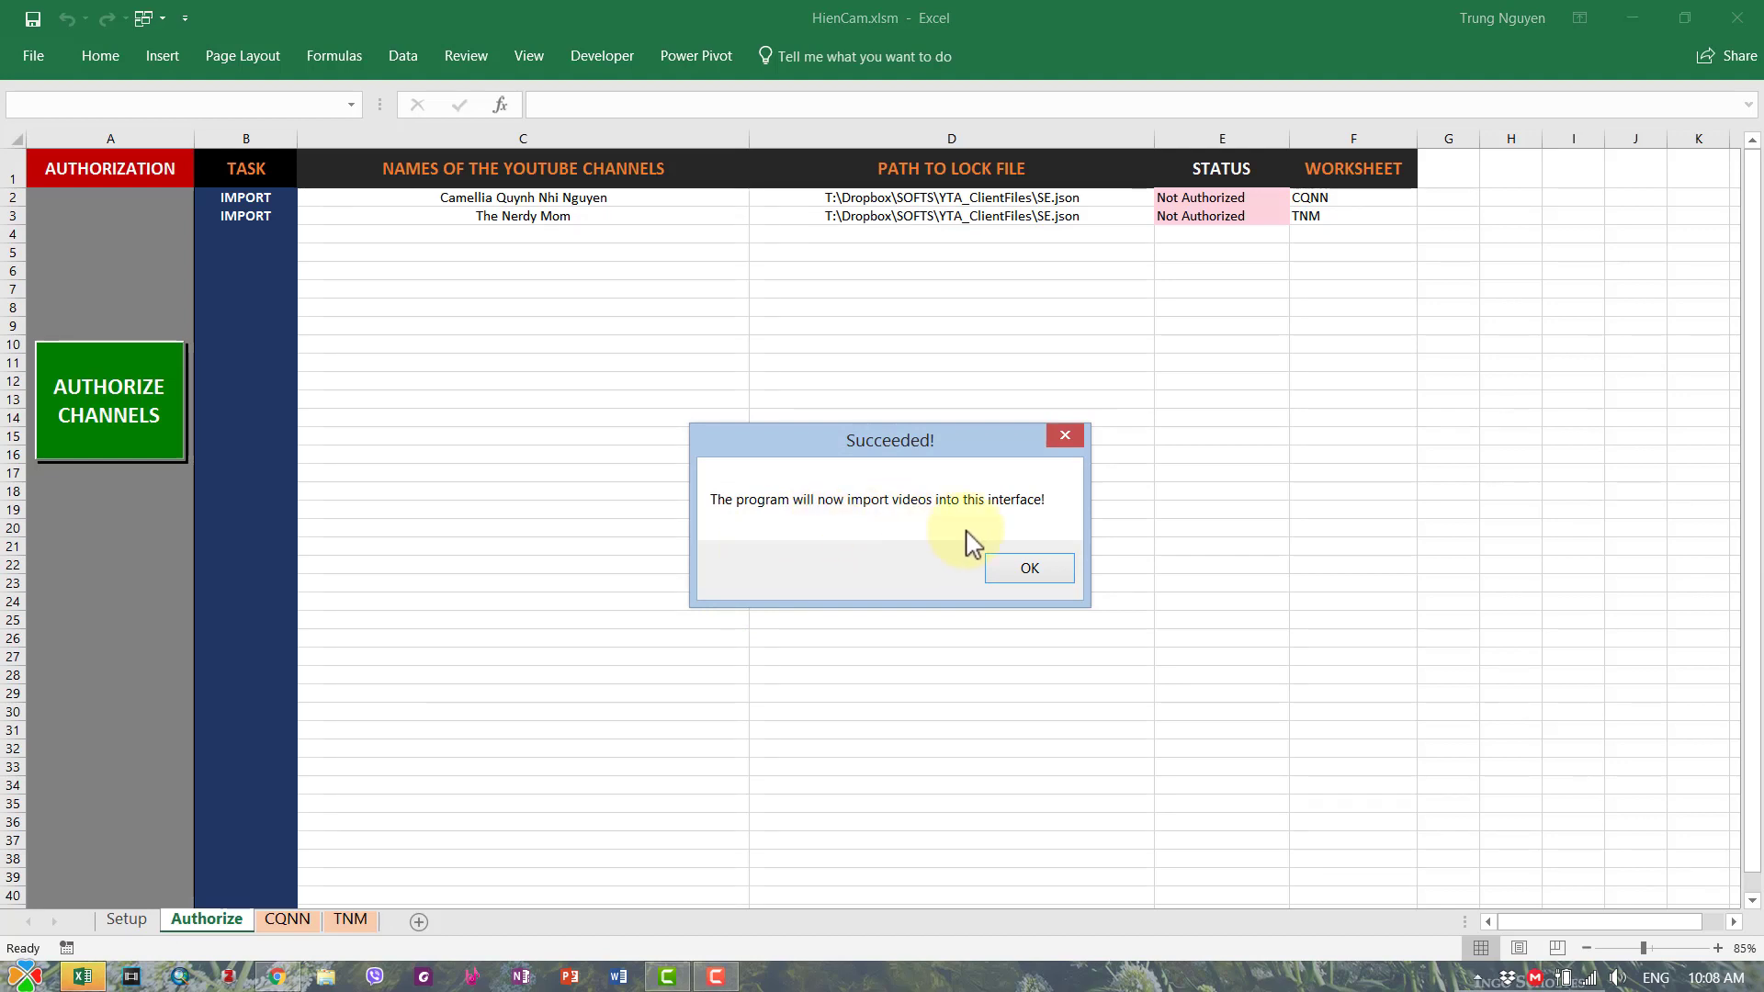
{"action": "left_click", "coordinate": [1030, 570]}
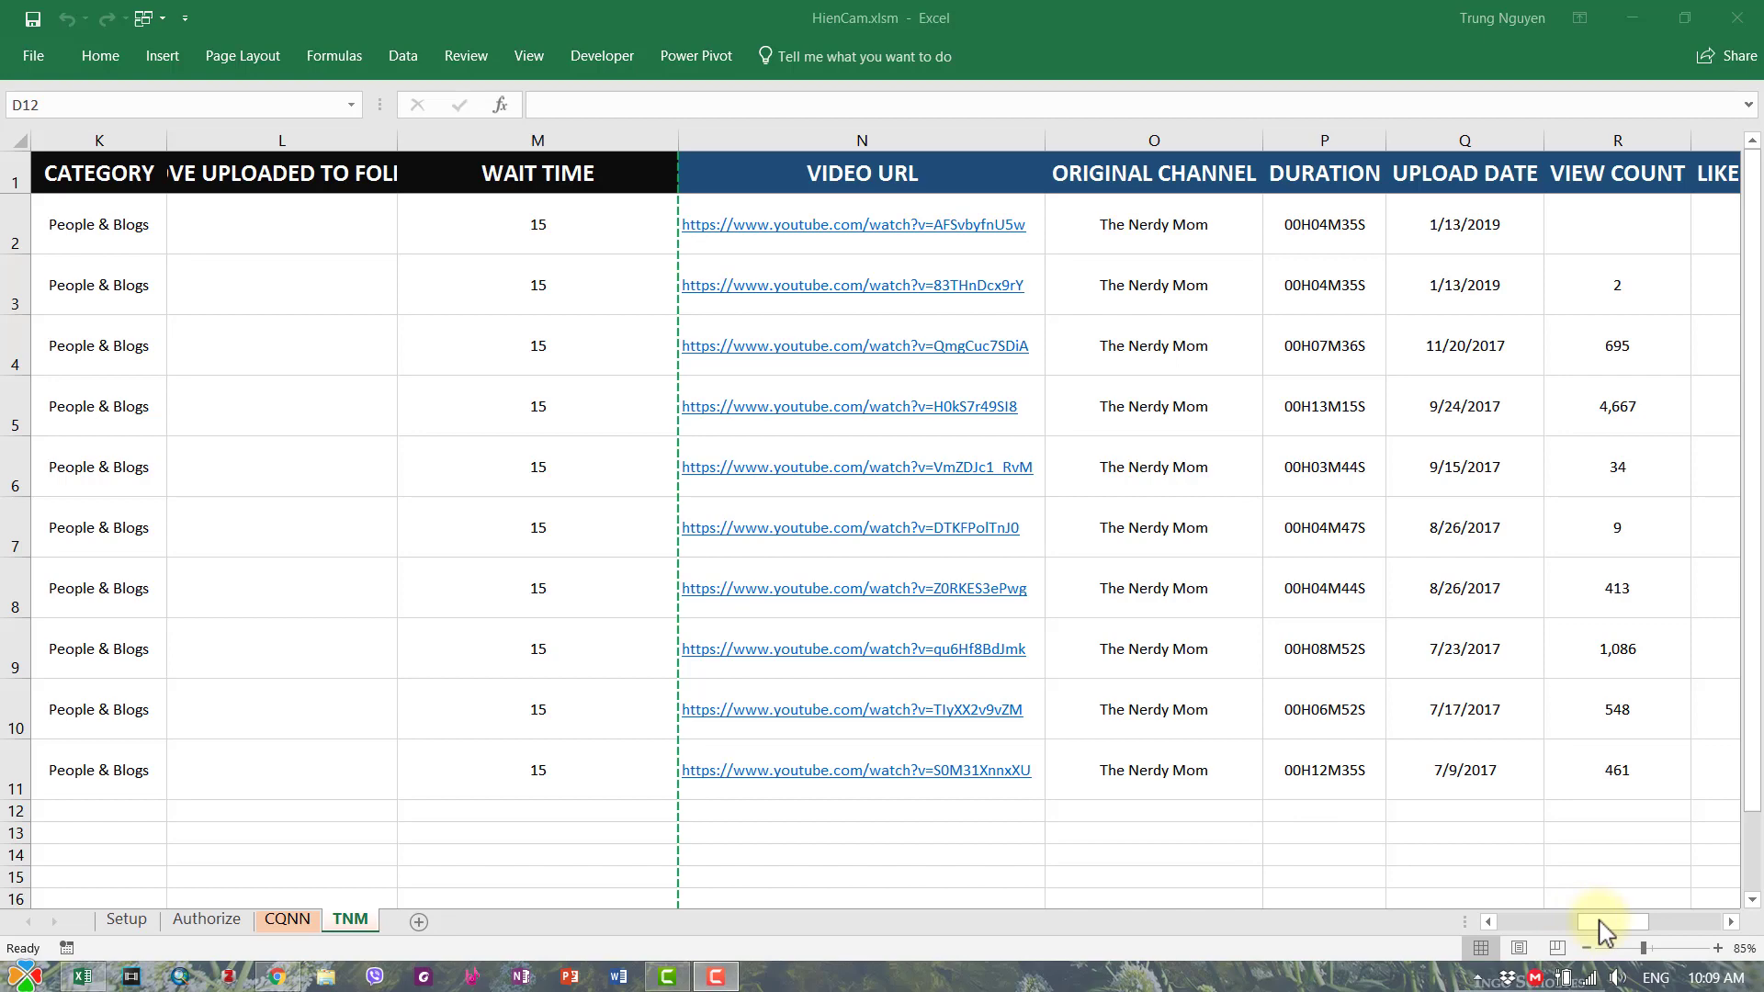
- Look over the CQNN, Authorize and TNM sheets, finishing on the Authorize sheet
{"action": "left_click_drag", "start_coordinate": [1599, 930], "coordinate": [1399, 922]}
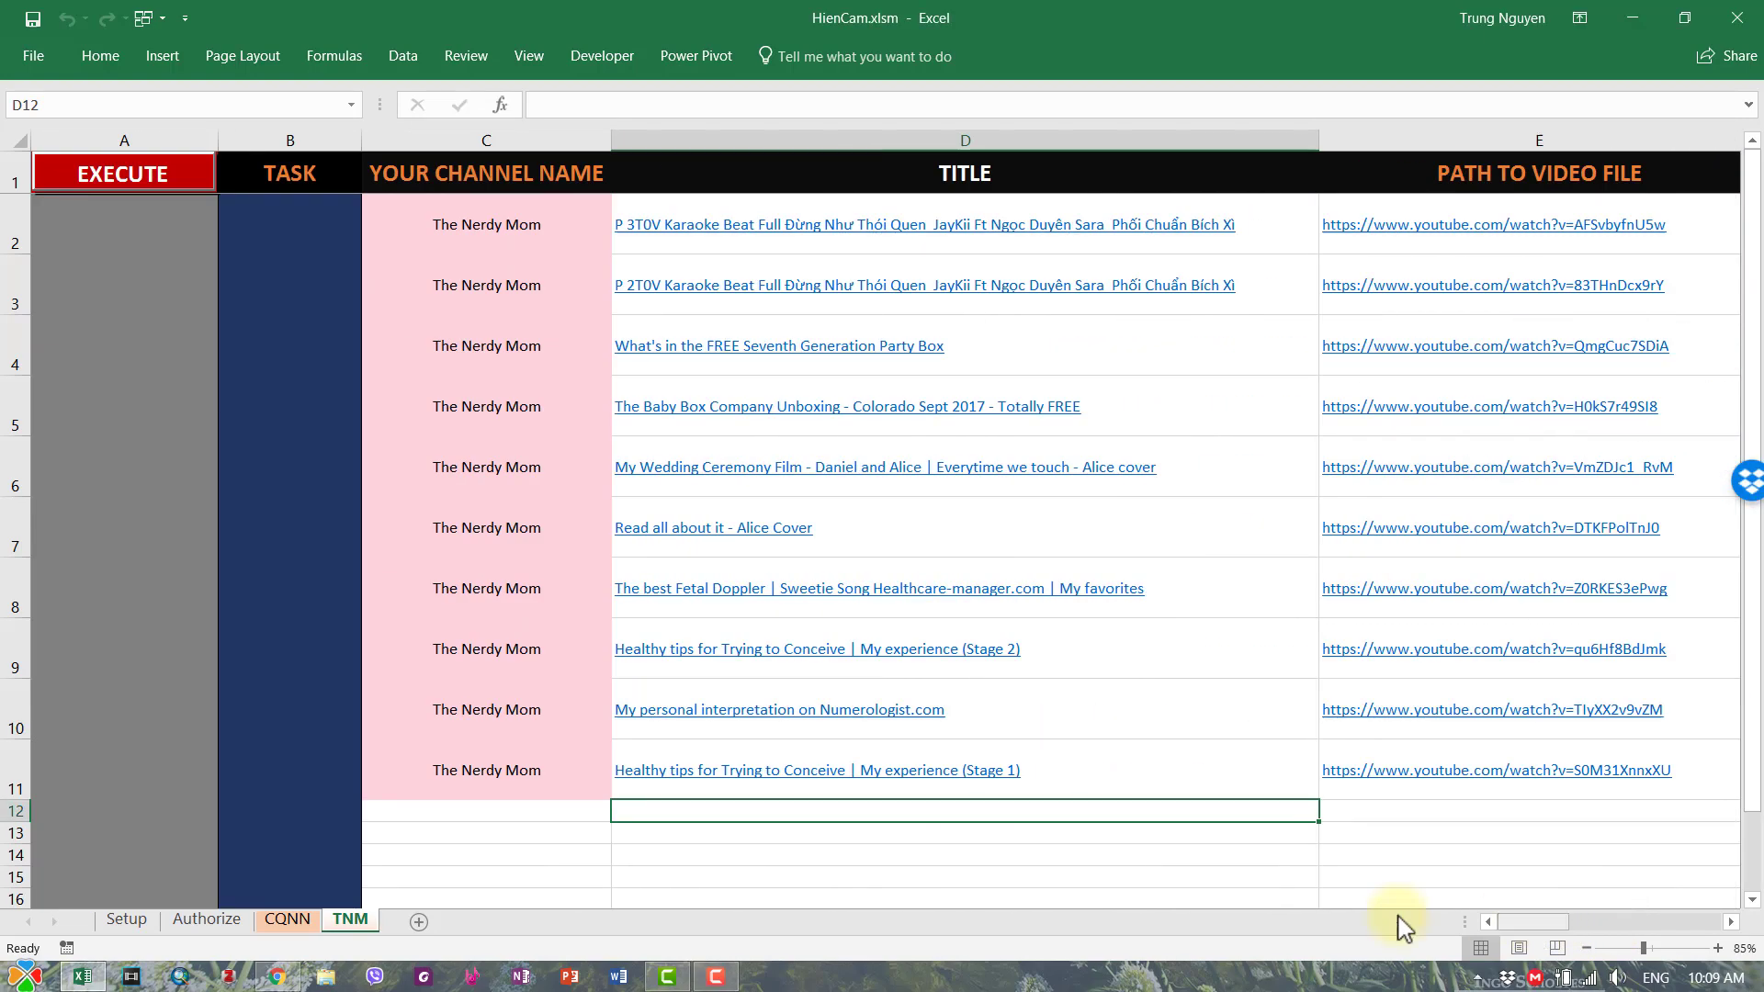
{"action": "left_click", "coordinate": [555, 835]}
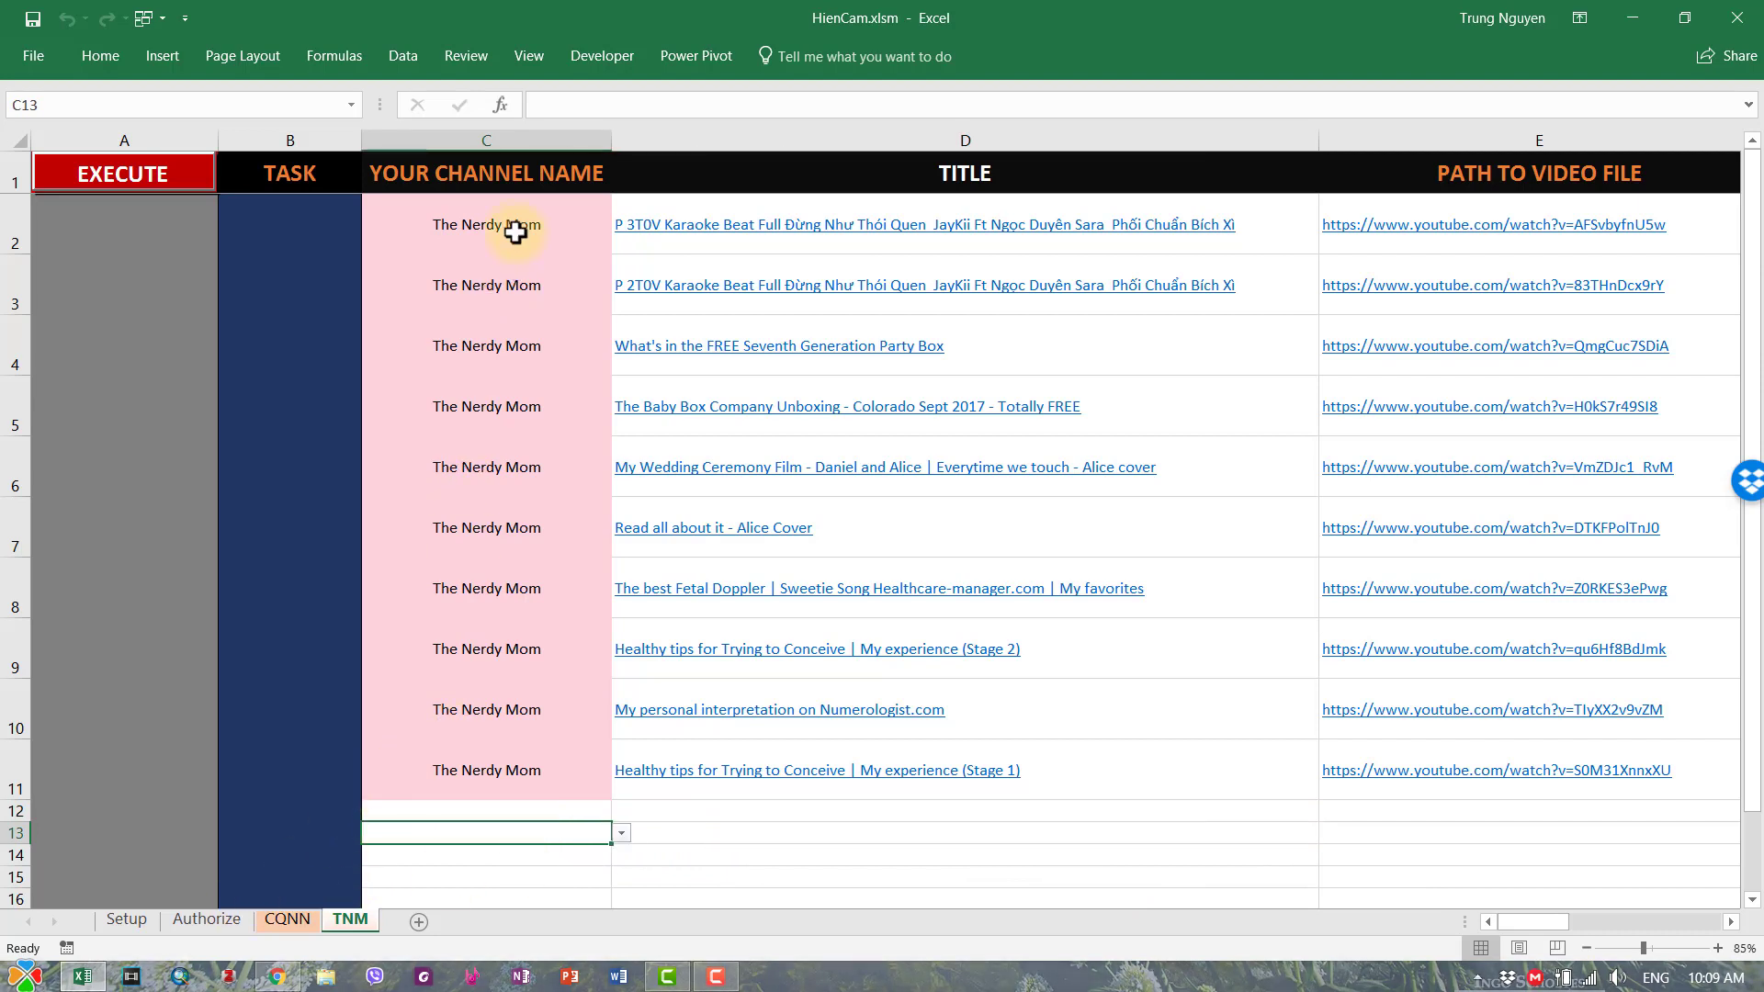
{"action": "left_click", "coordinate": [207, 920]}
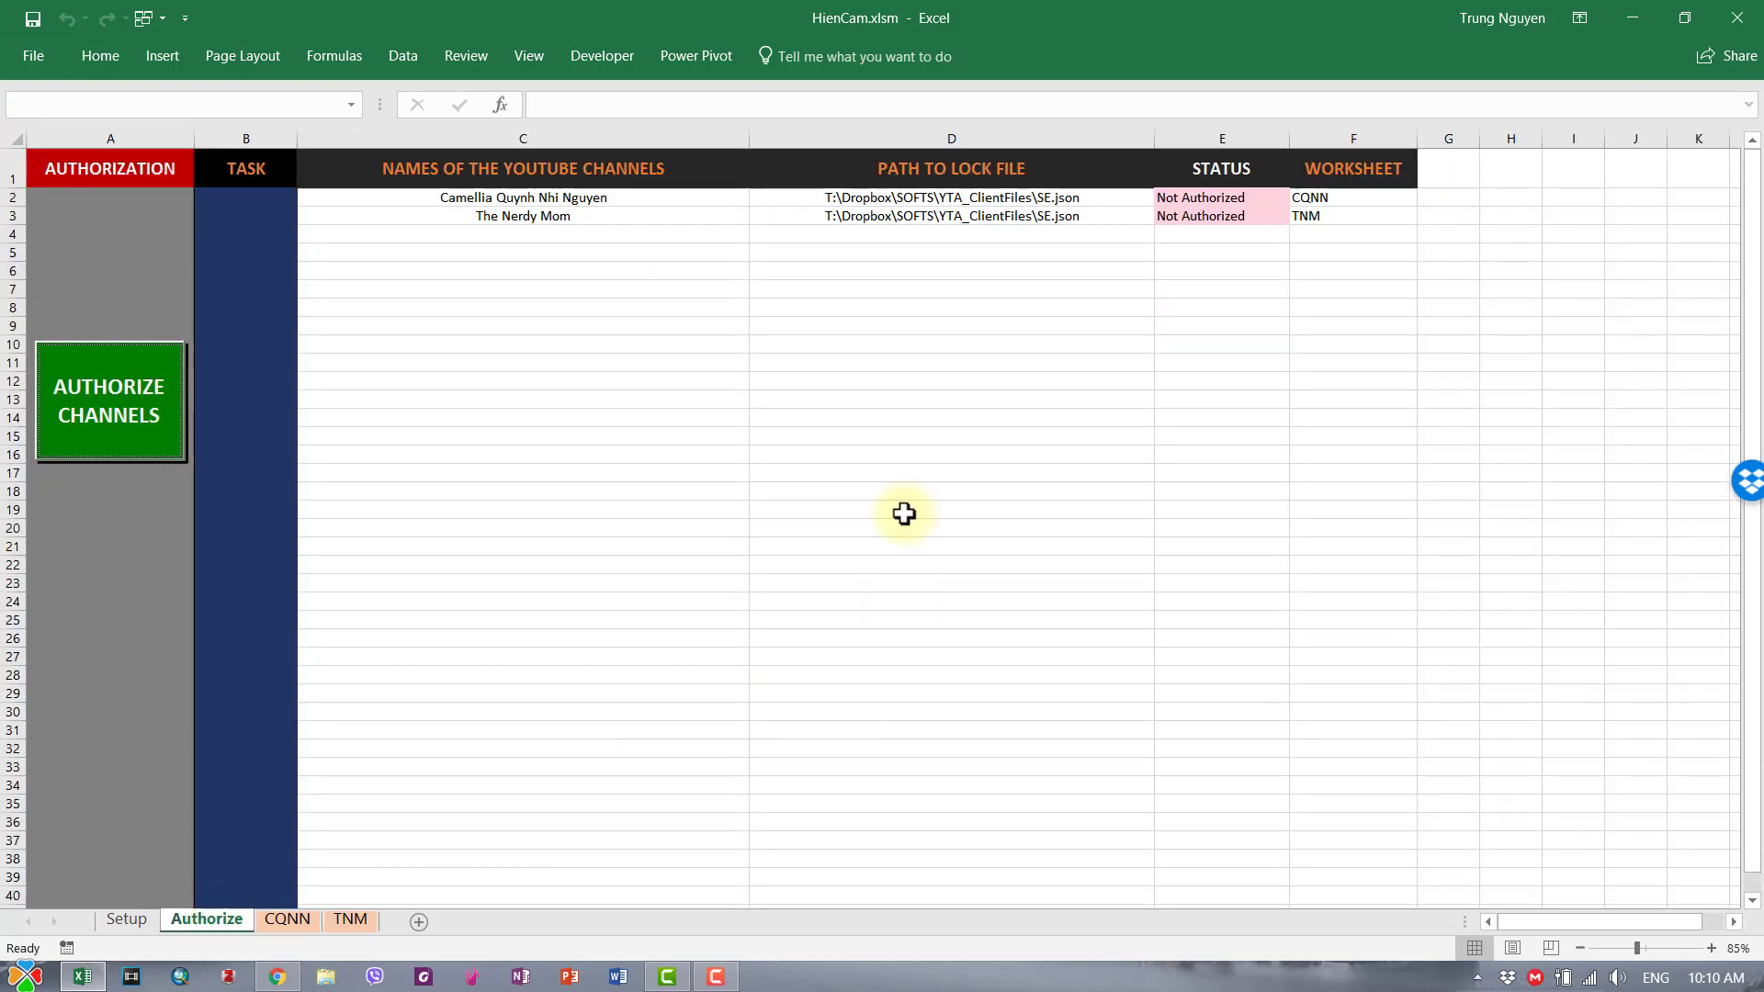
{"action": "left_click", "coordinate": [957, 475]}
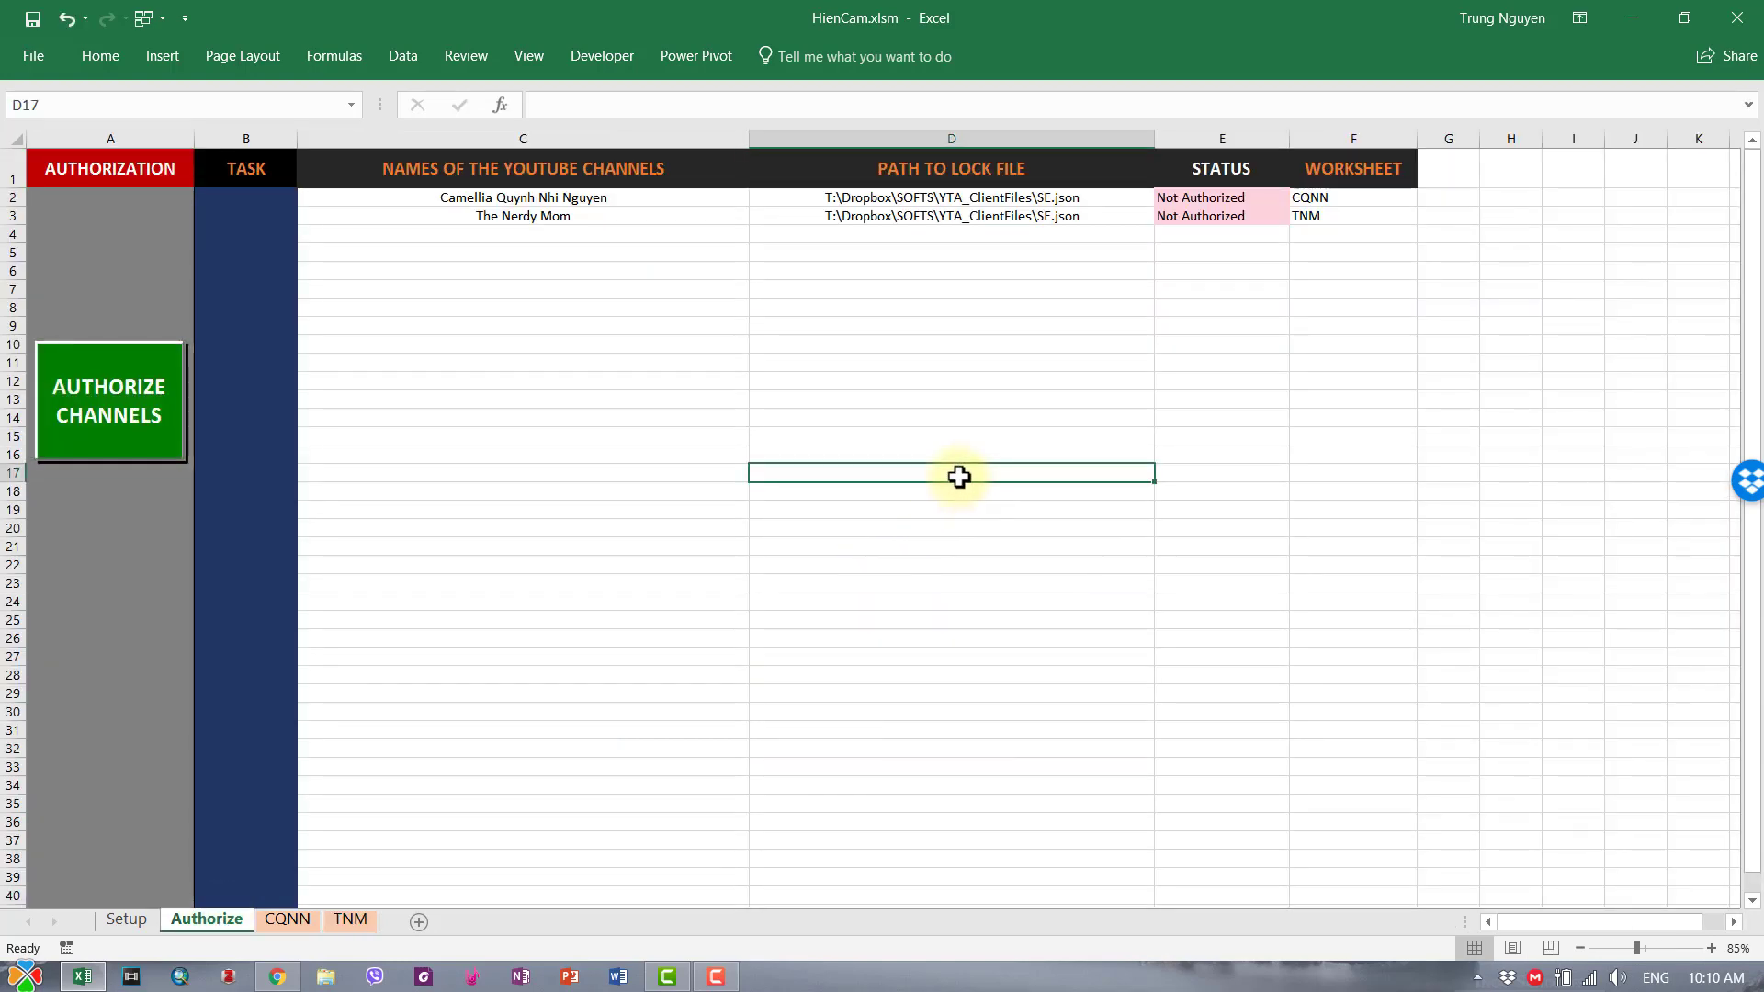
{"action": "left_click", "coordinate": [982, 425]}
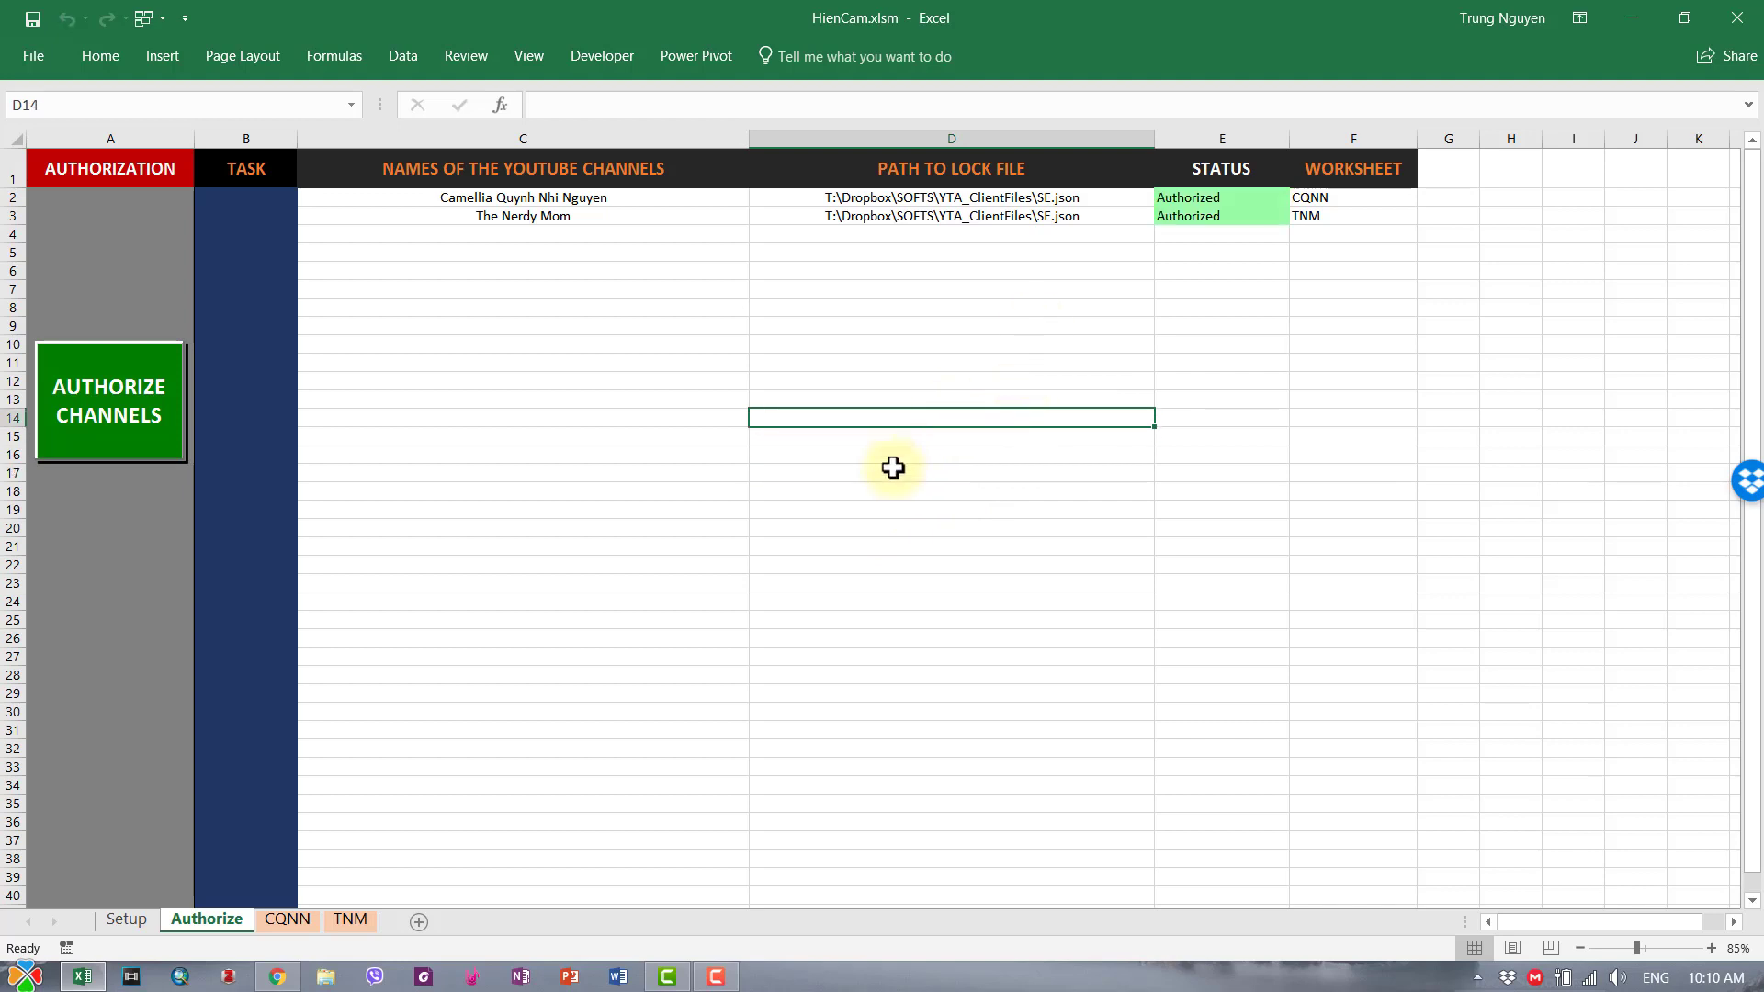
{"action": "left_click", "coordinate": [349, 921]}
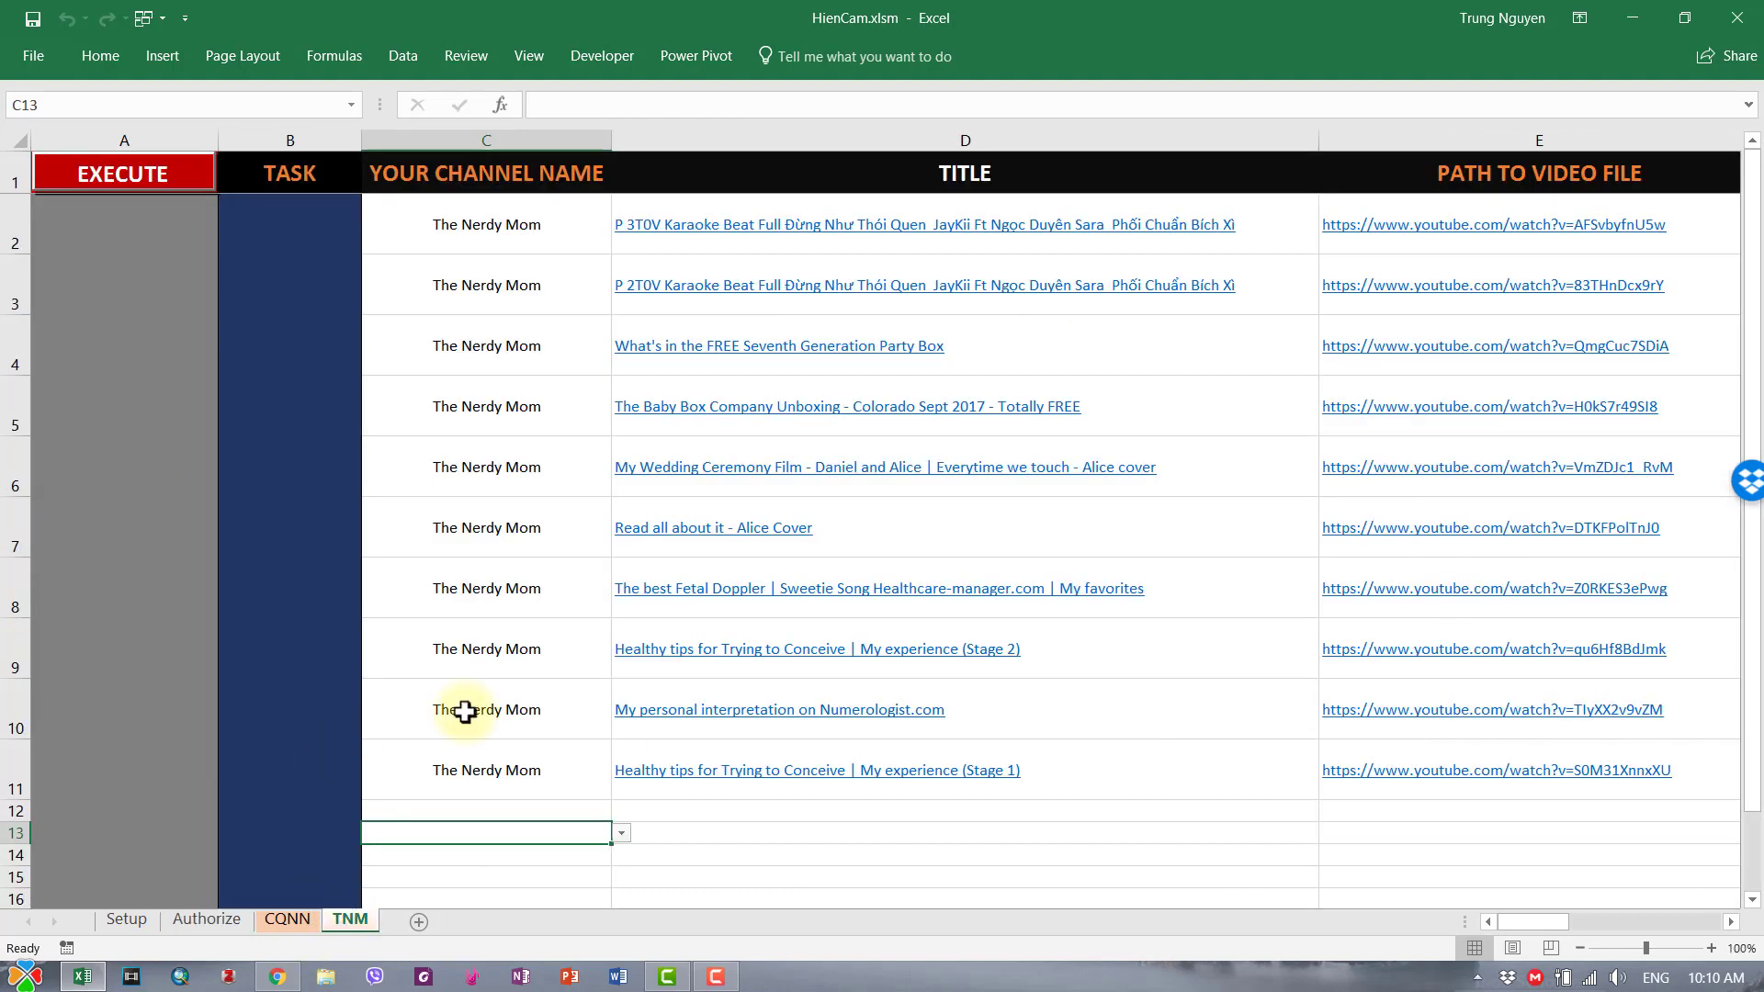
{"action": "left_click", "coordinate": [287, 920]}
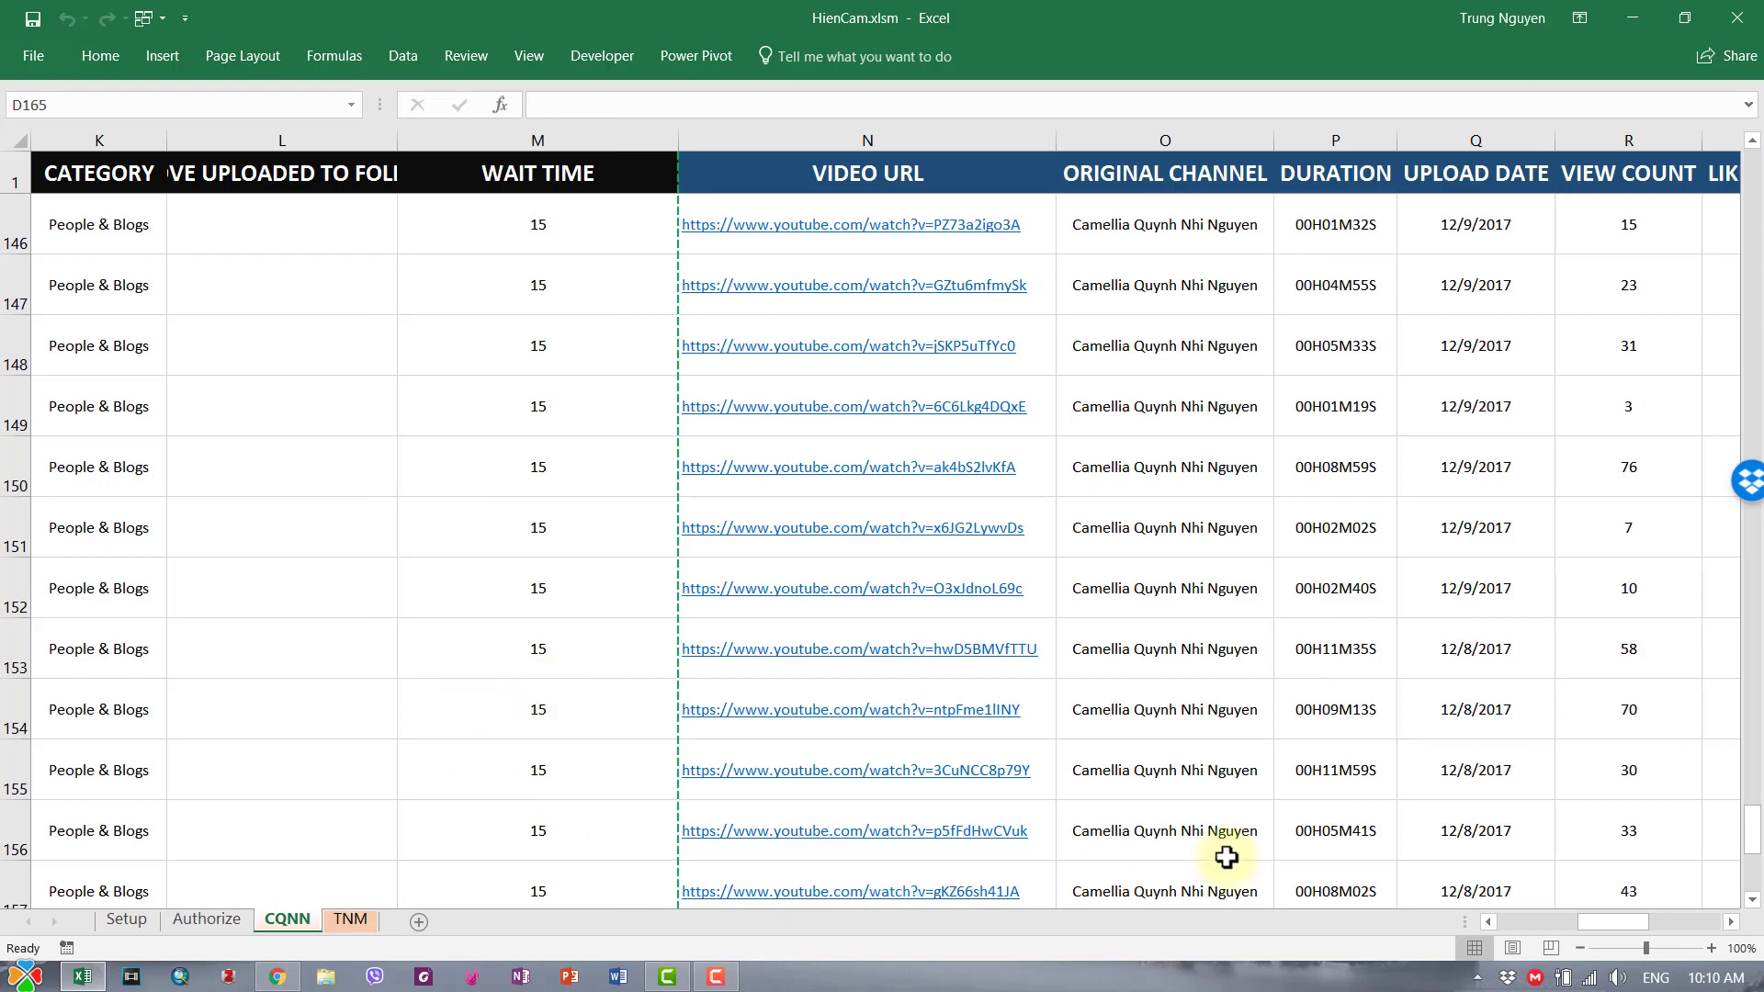
{"action": "left_click_drag", "start_coordinate": [1614, 923], "coordinate": [1518, 932]}
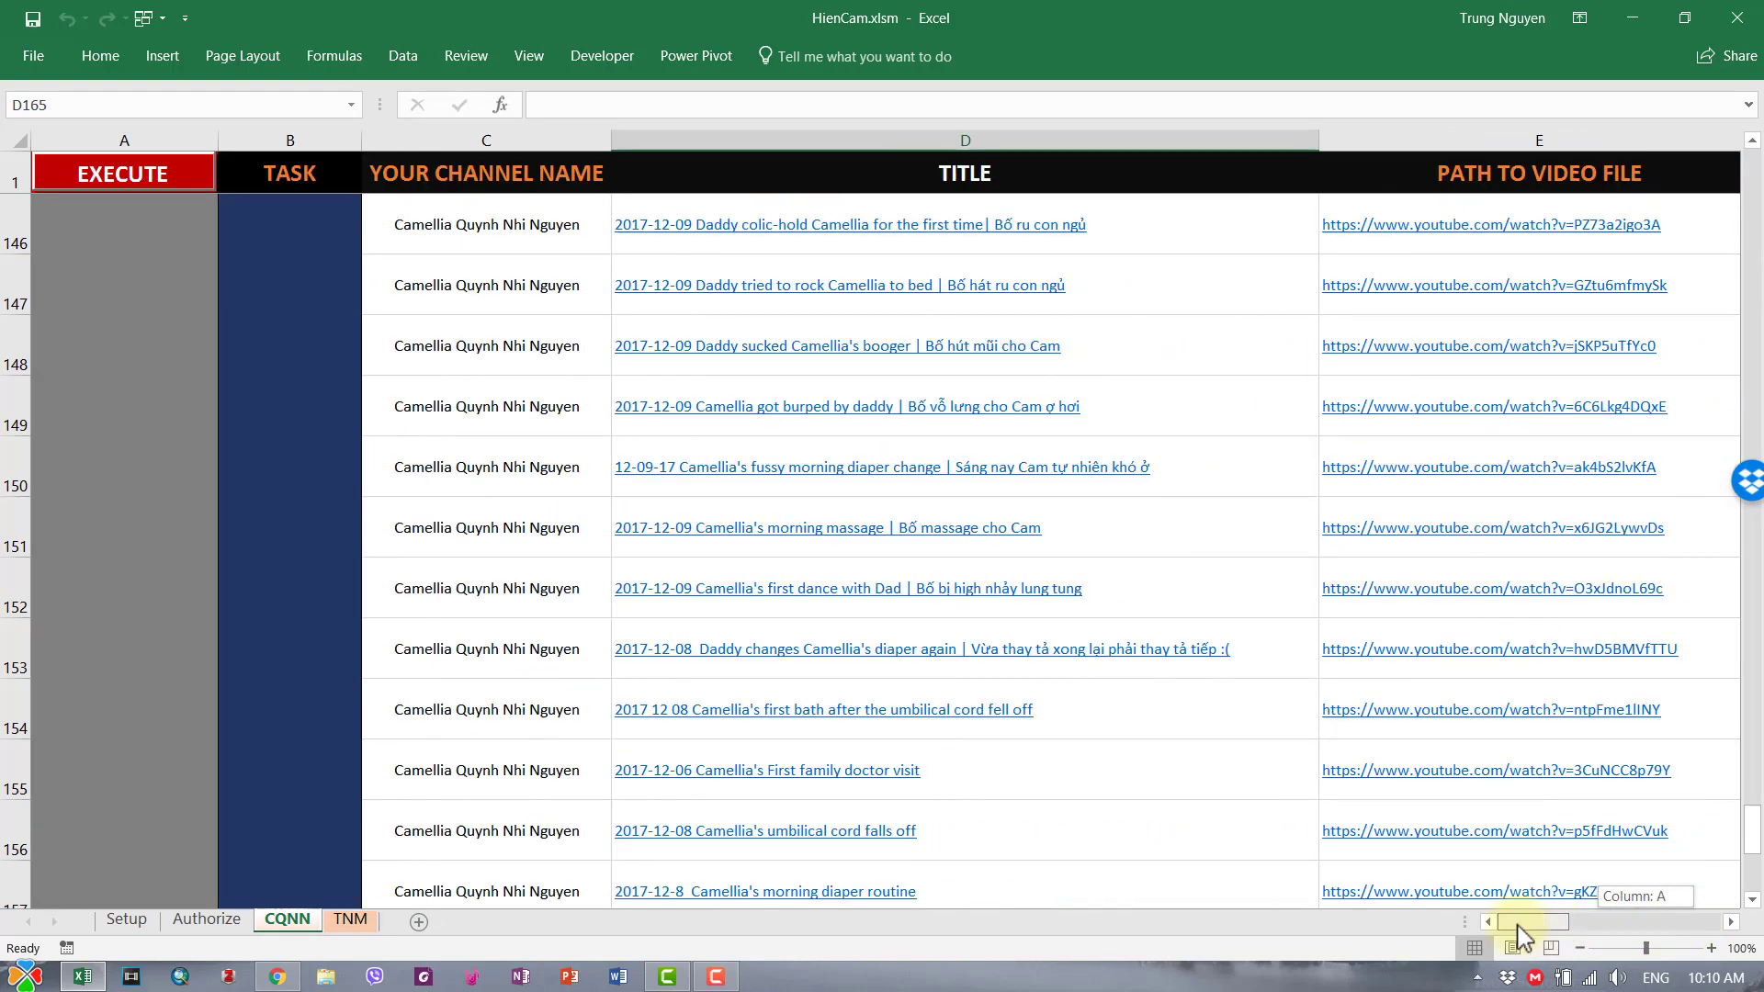
{"action": "left_click", "coordinate": [209, 923]}
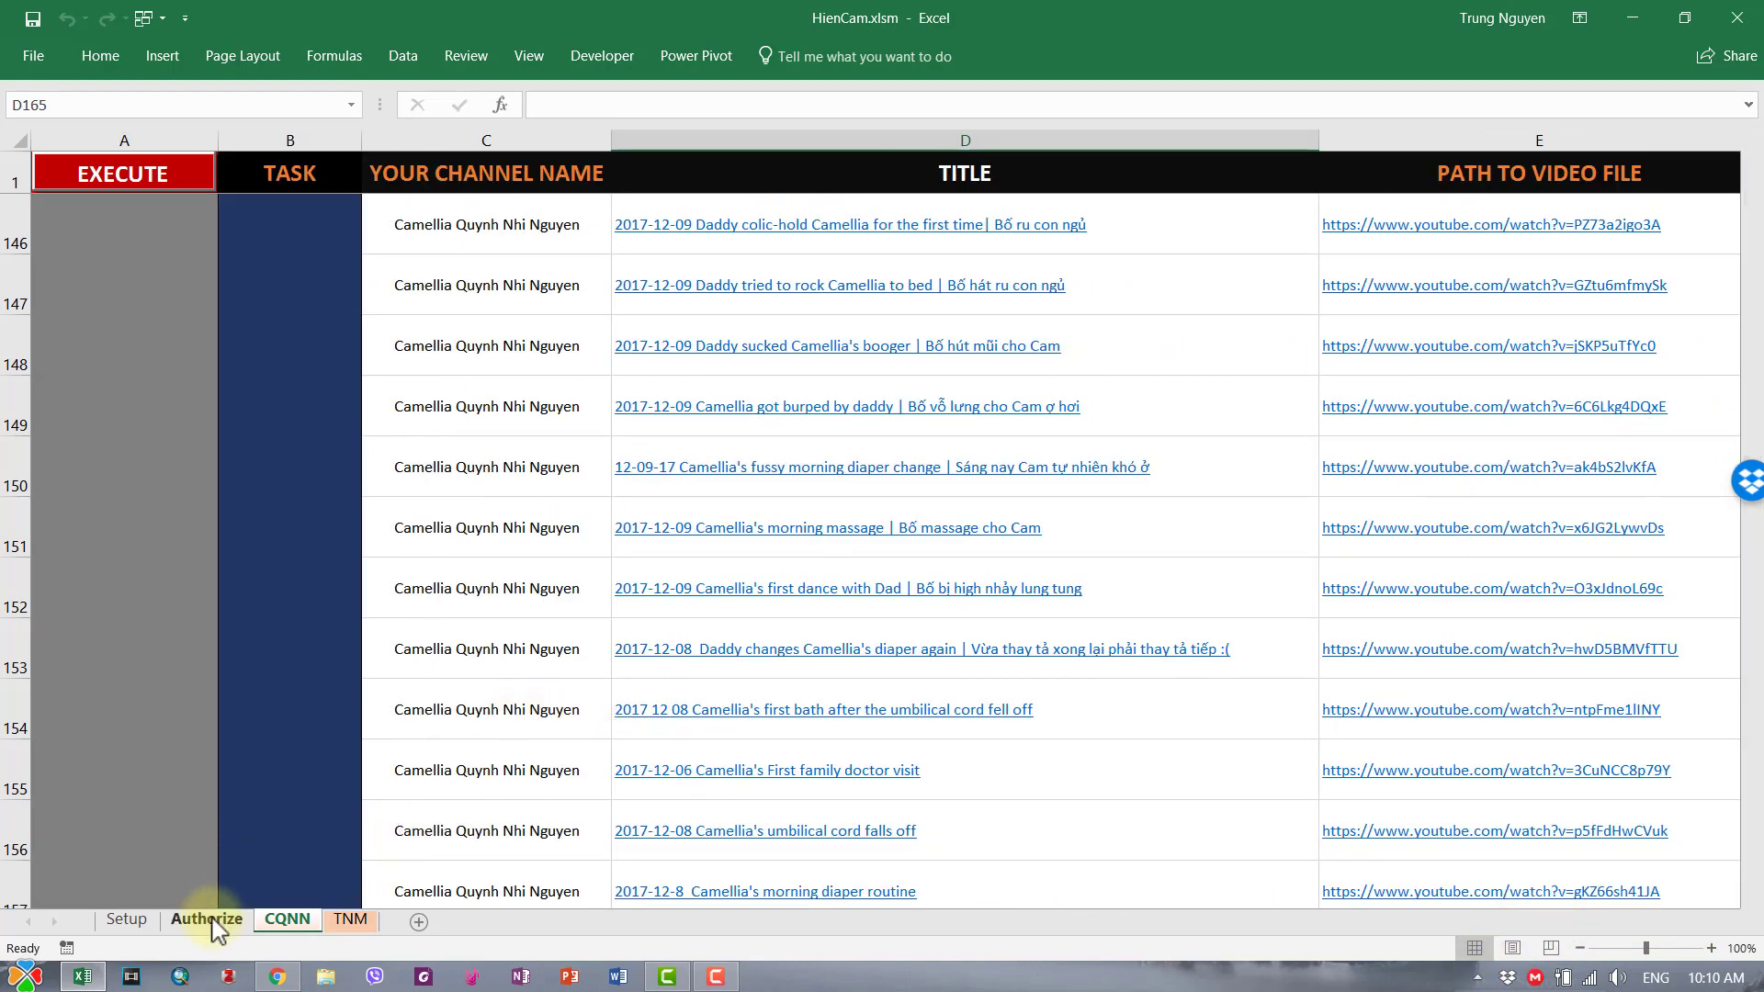
- Select an empty cell below the channel list on the Authorize sheet
{"action": "left_click", "coordinate": [776, 654]}
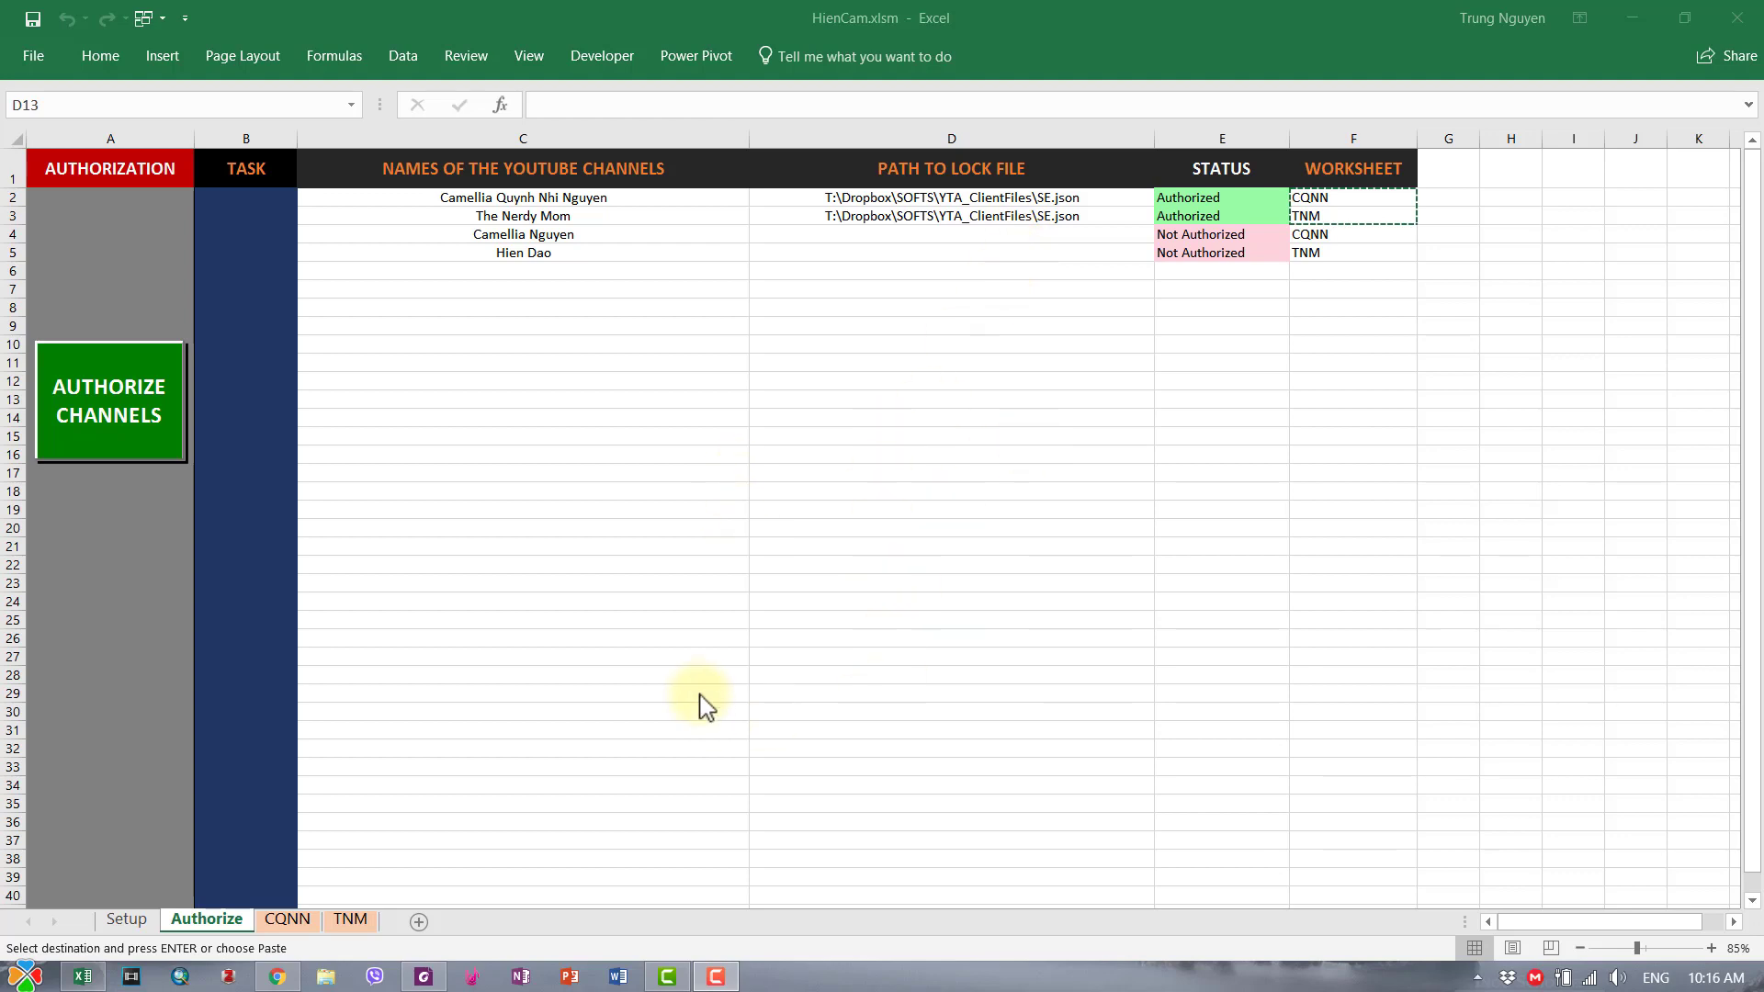
- In the user's manual, scroll to section 3.2 Obtaining LOCK file and follow 'this wizard'
{"action": "left_click", "coordinate": [427, 979]}
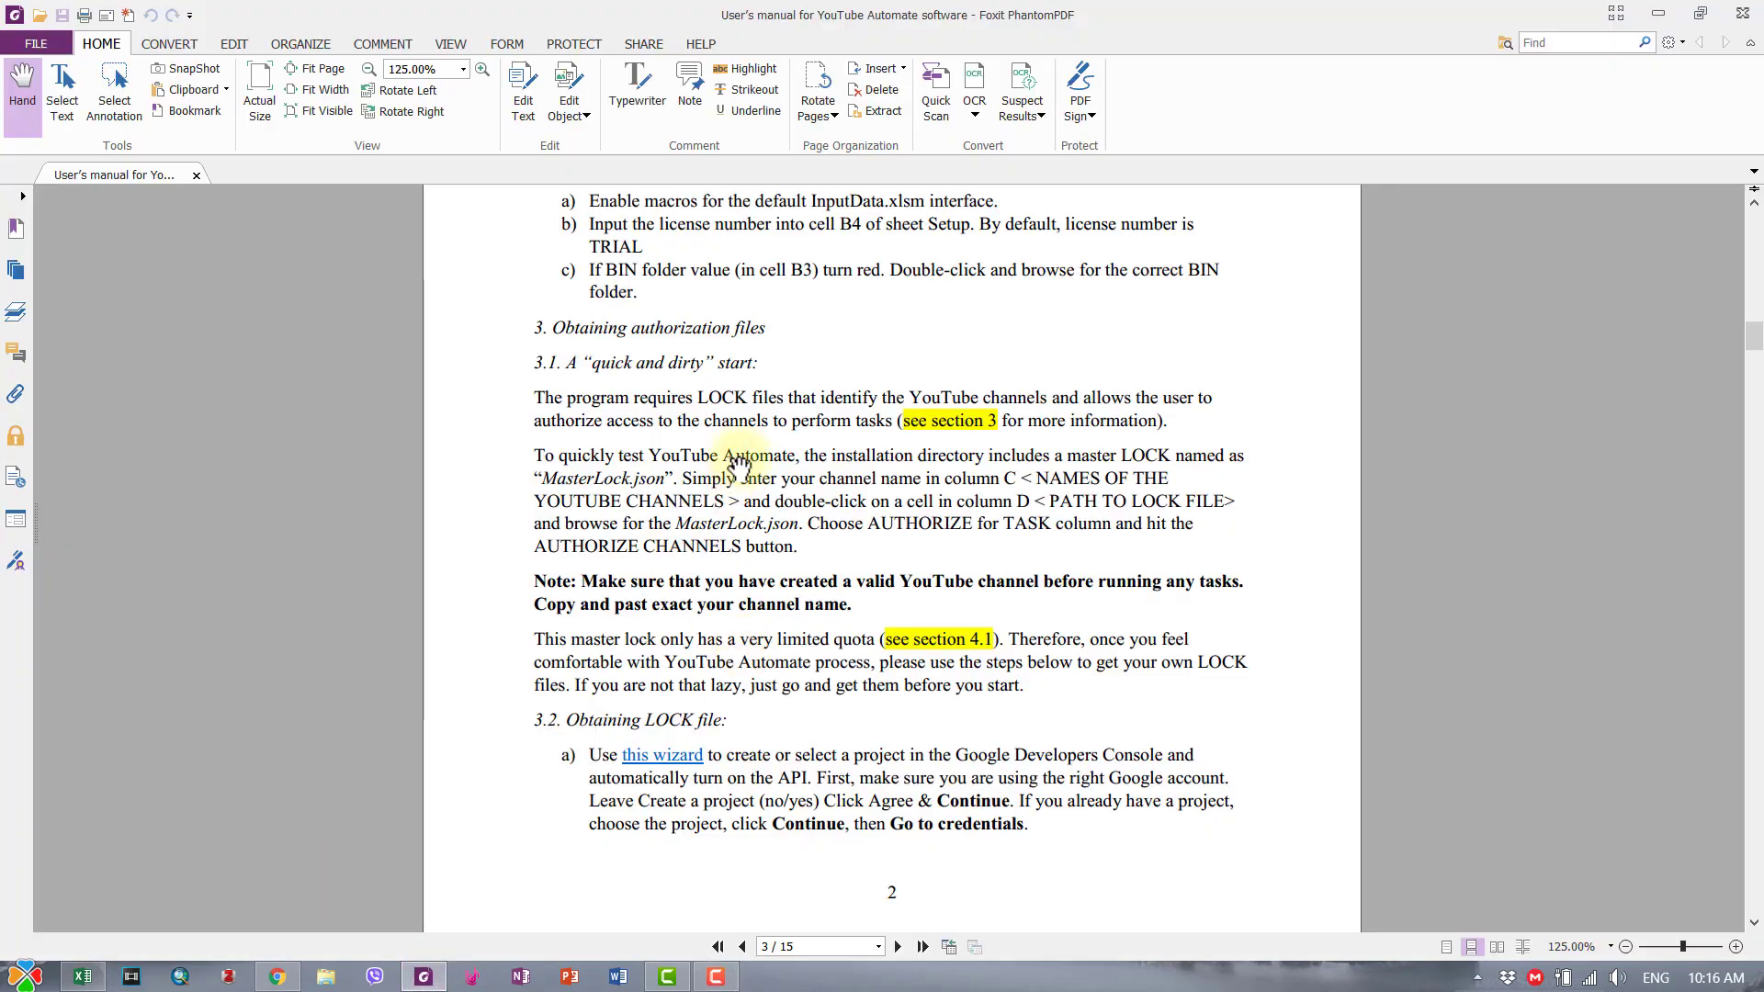
{"action": "scroll", "coordinate": [740, 464], "scroll_direction": "up", "scroll_amount": 15}
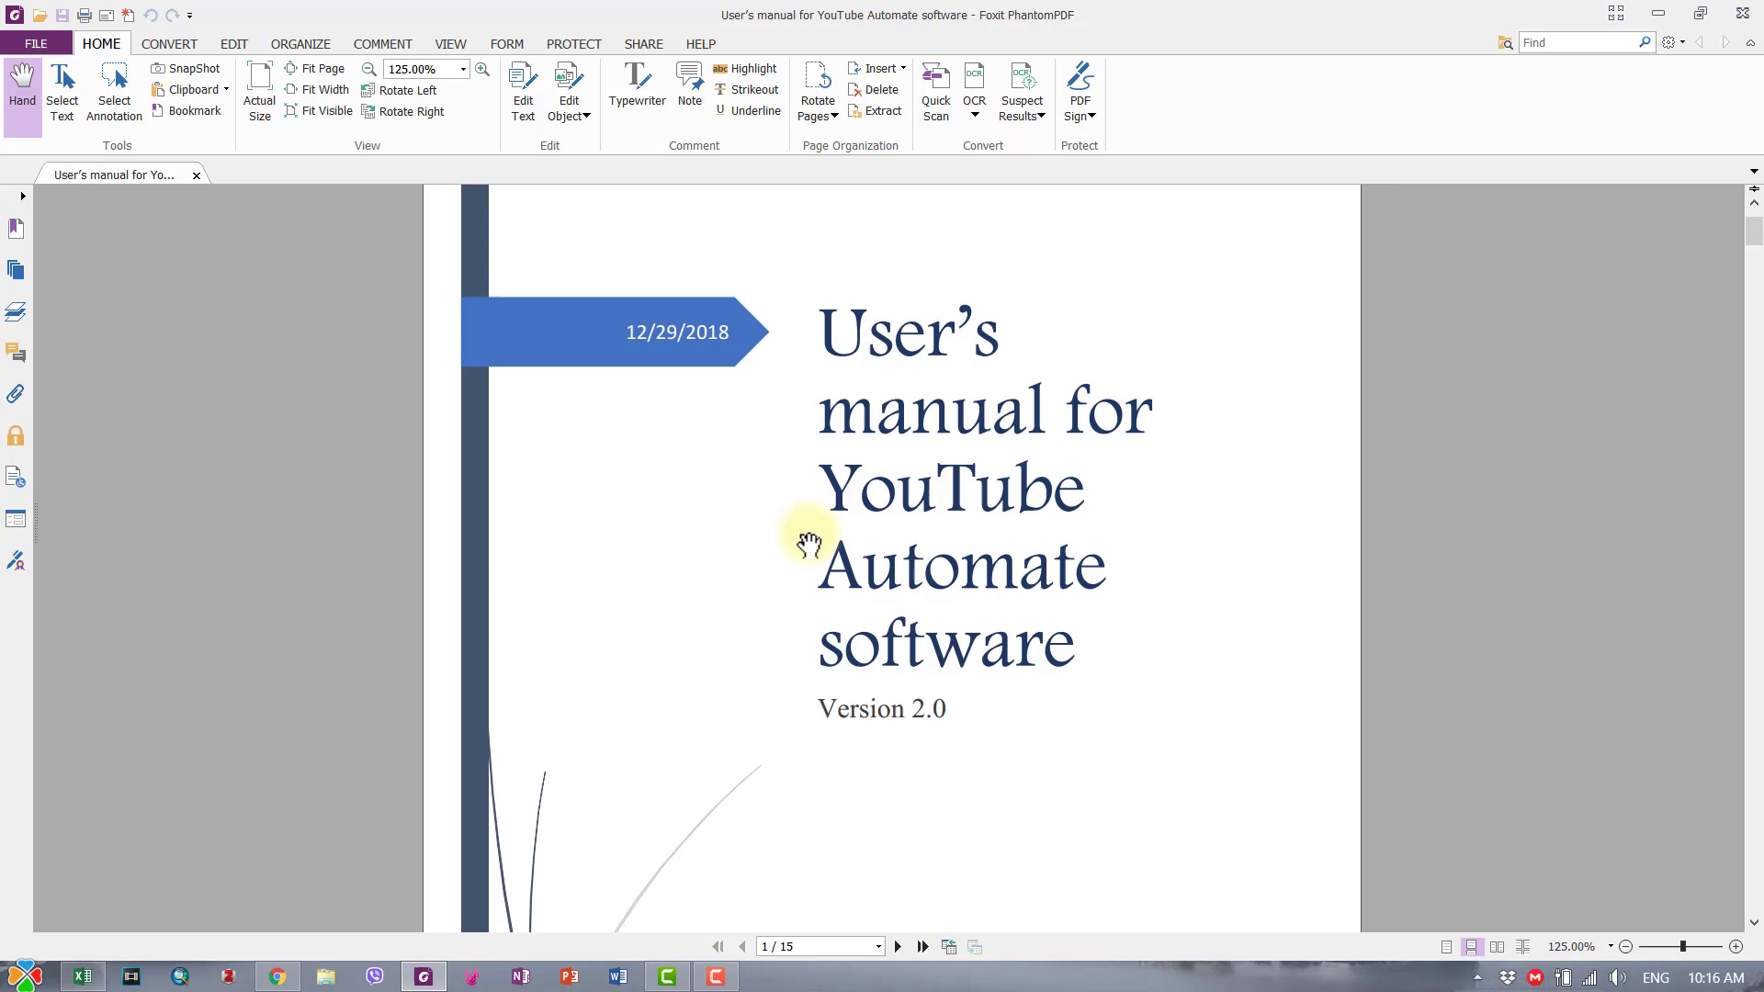
{"action": "scroll", "coordinate": [809, 544], "scroll_direction": "down", "scroll_amount": 8}
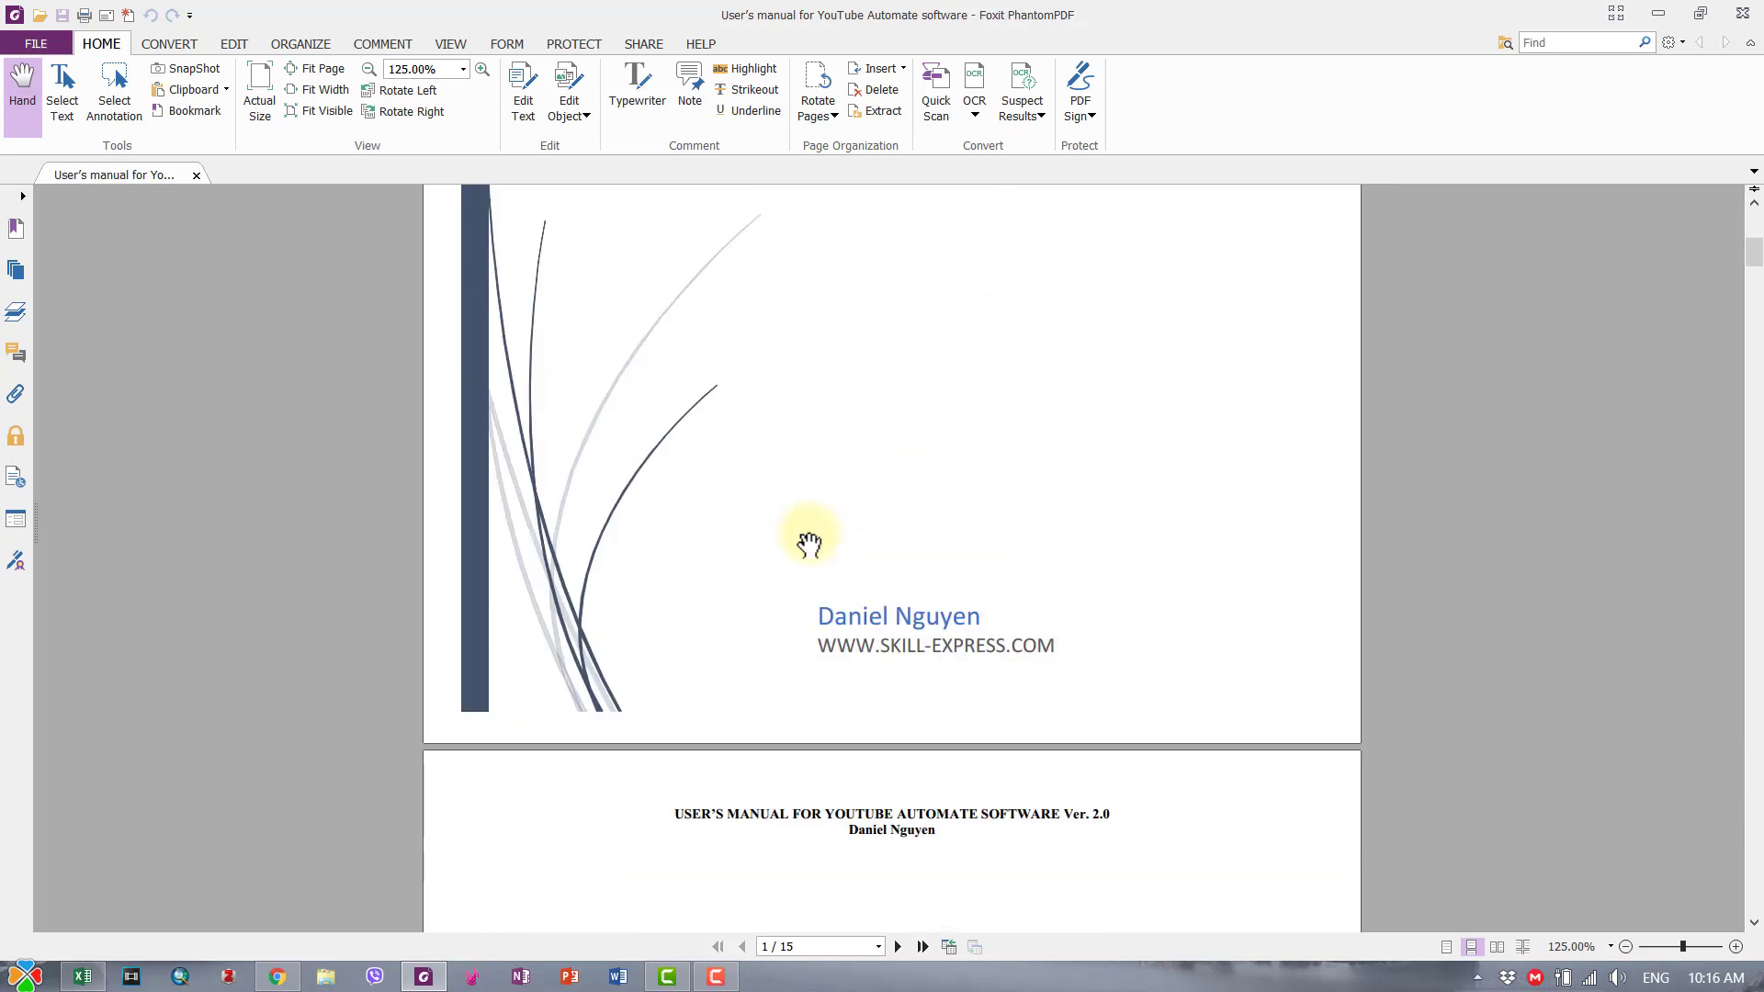
{"action": "scroll", "coordinate": [809, 544], "scroll_direction": "down", "scroll_amount": 10}
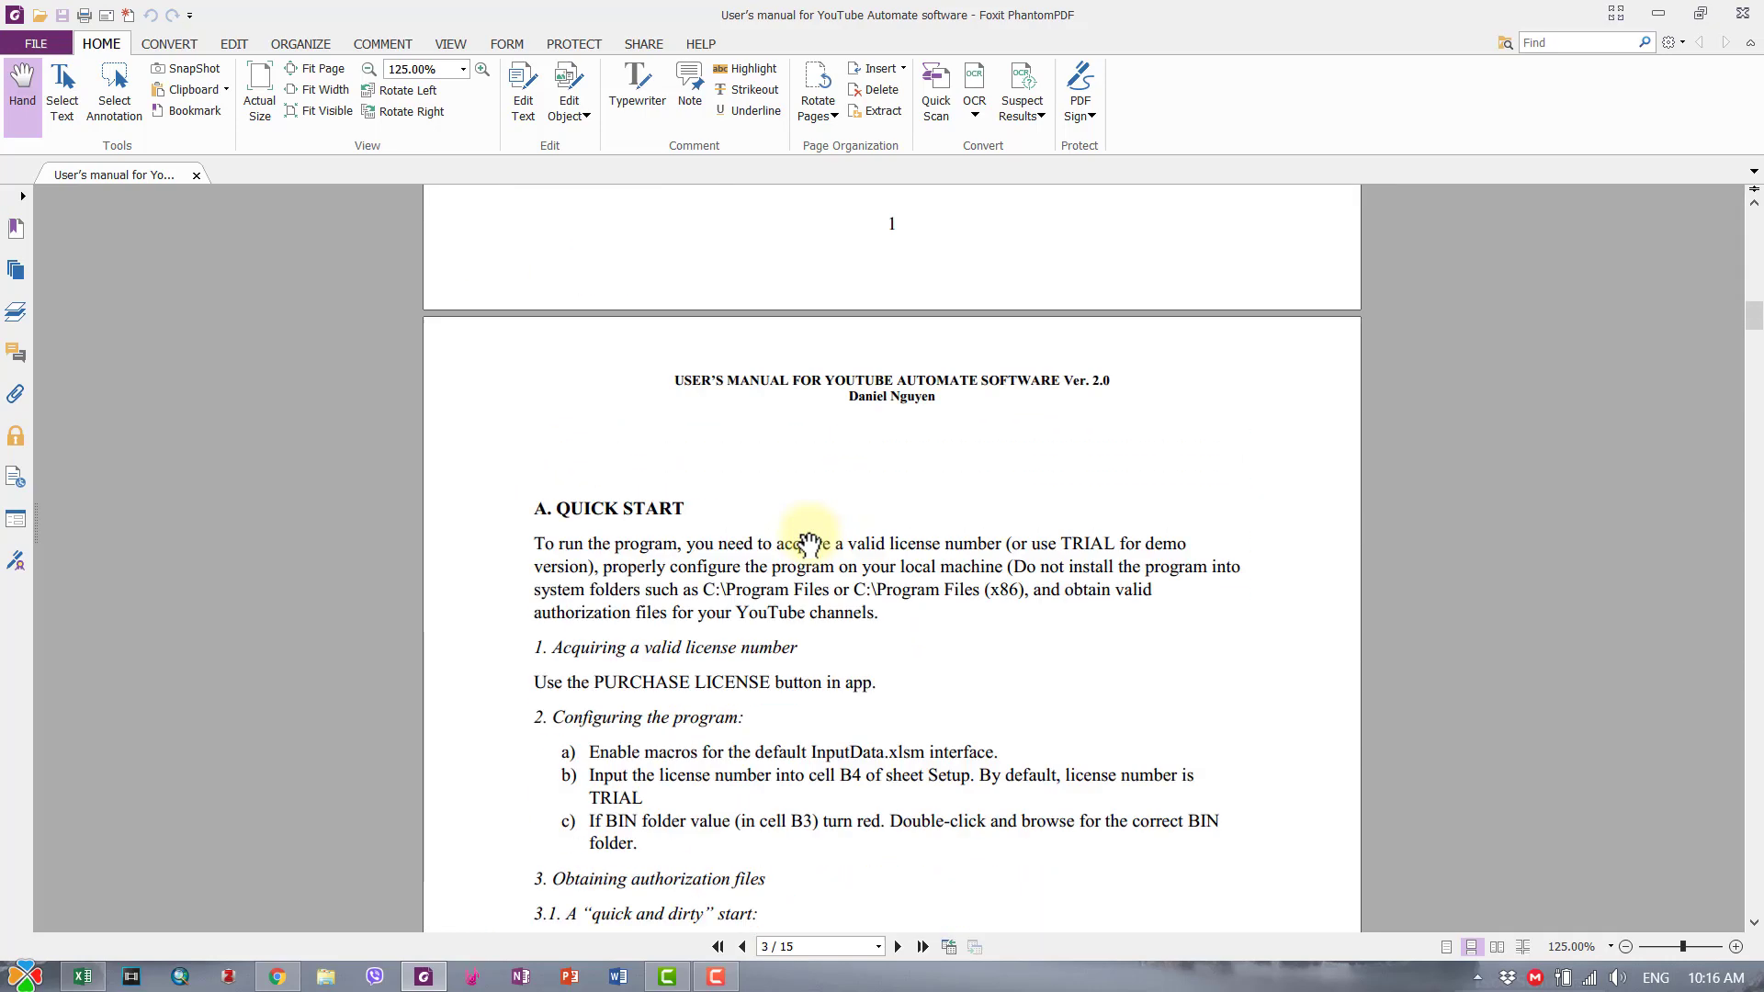
{"action": "scroll", "coordinate": [776, 532], "scroll_direction": "down", "scroll_amount": 10}
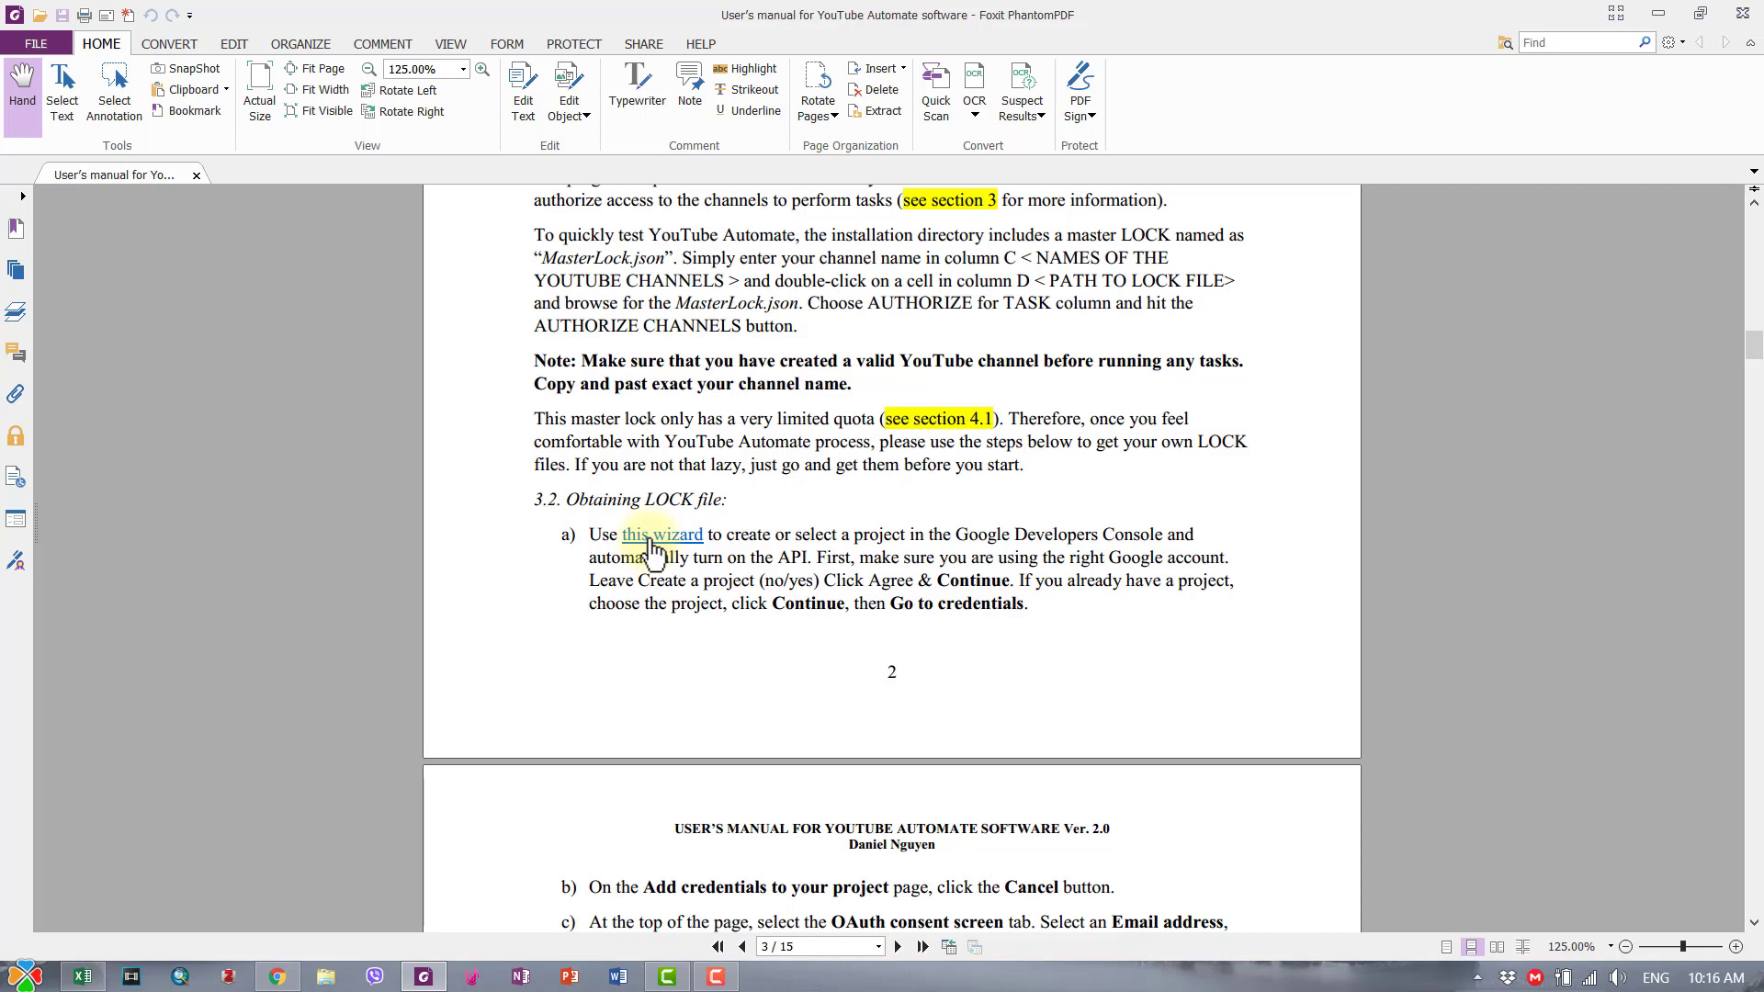
{"action": "left_click", "coordinate": [652, 537]}
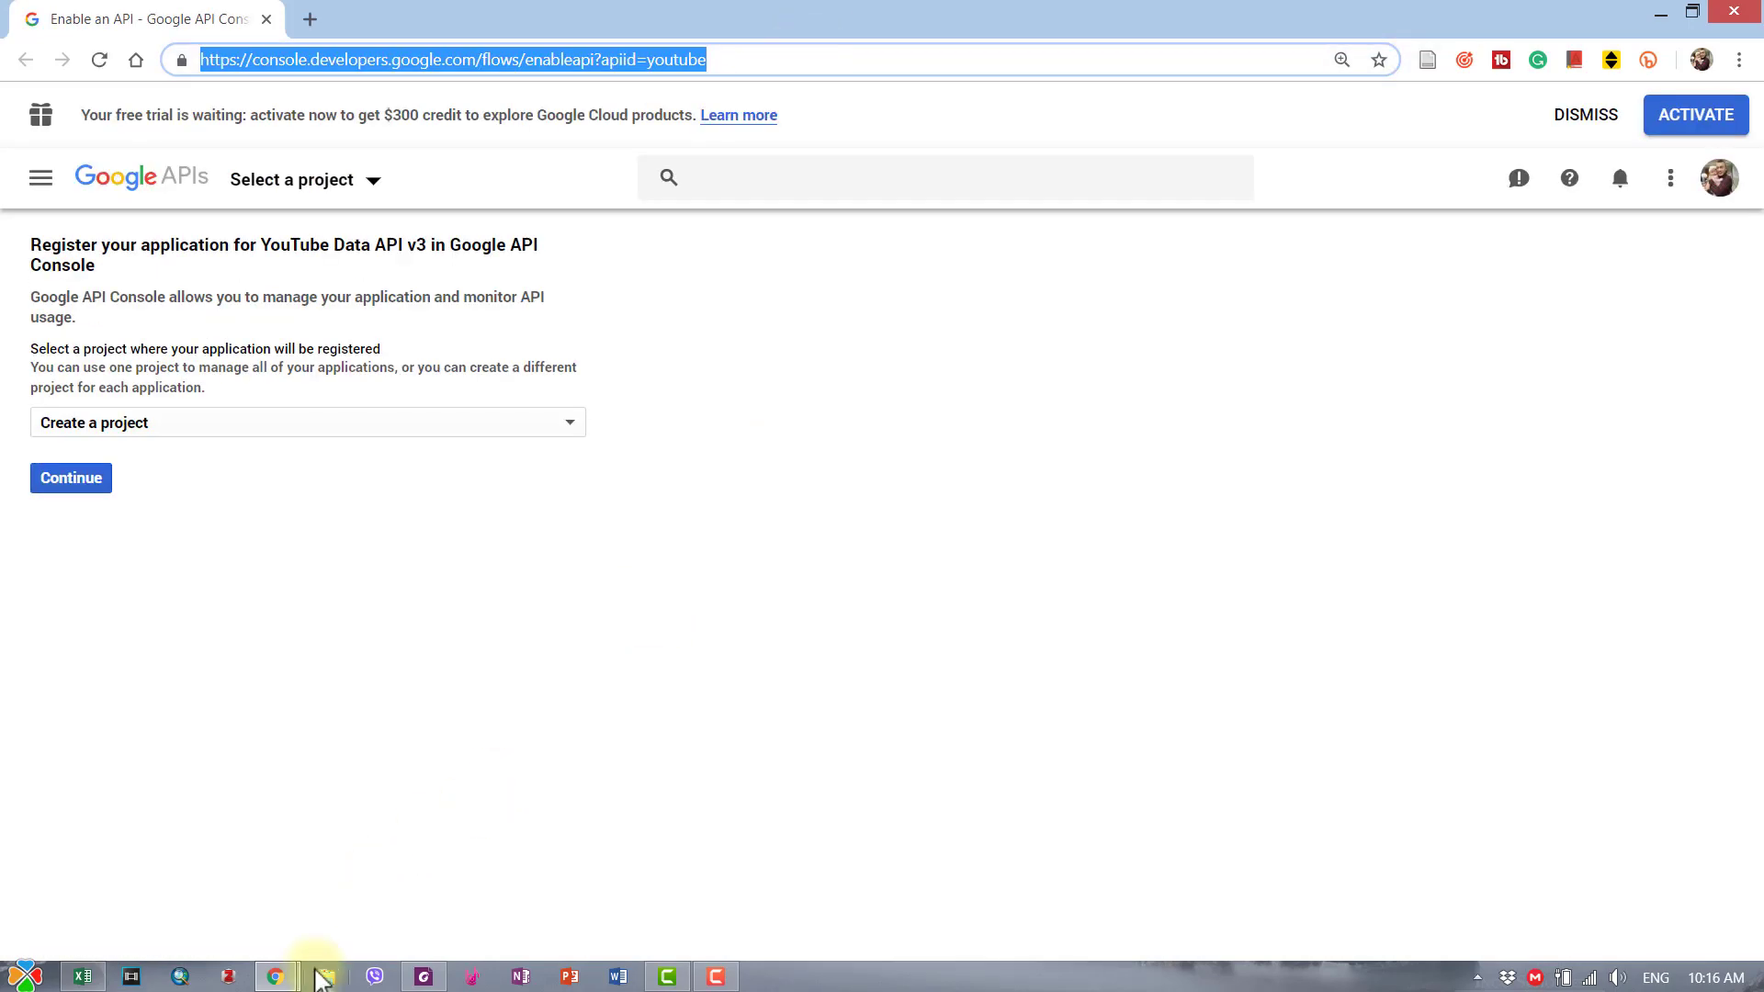
- Open the copied API Console wizard address in a new tab of the YouTube Chrome window
{"action": "mouse_move", "coordinate": [285, 983]}
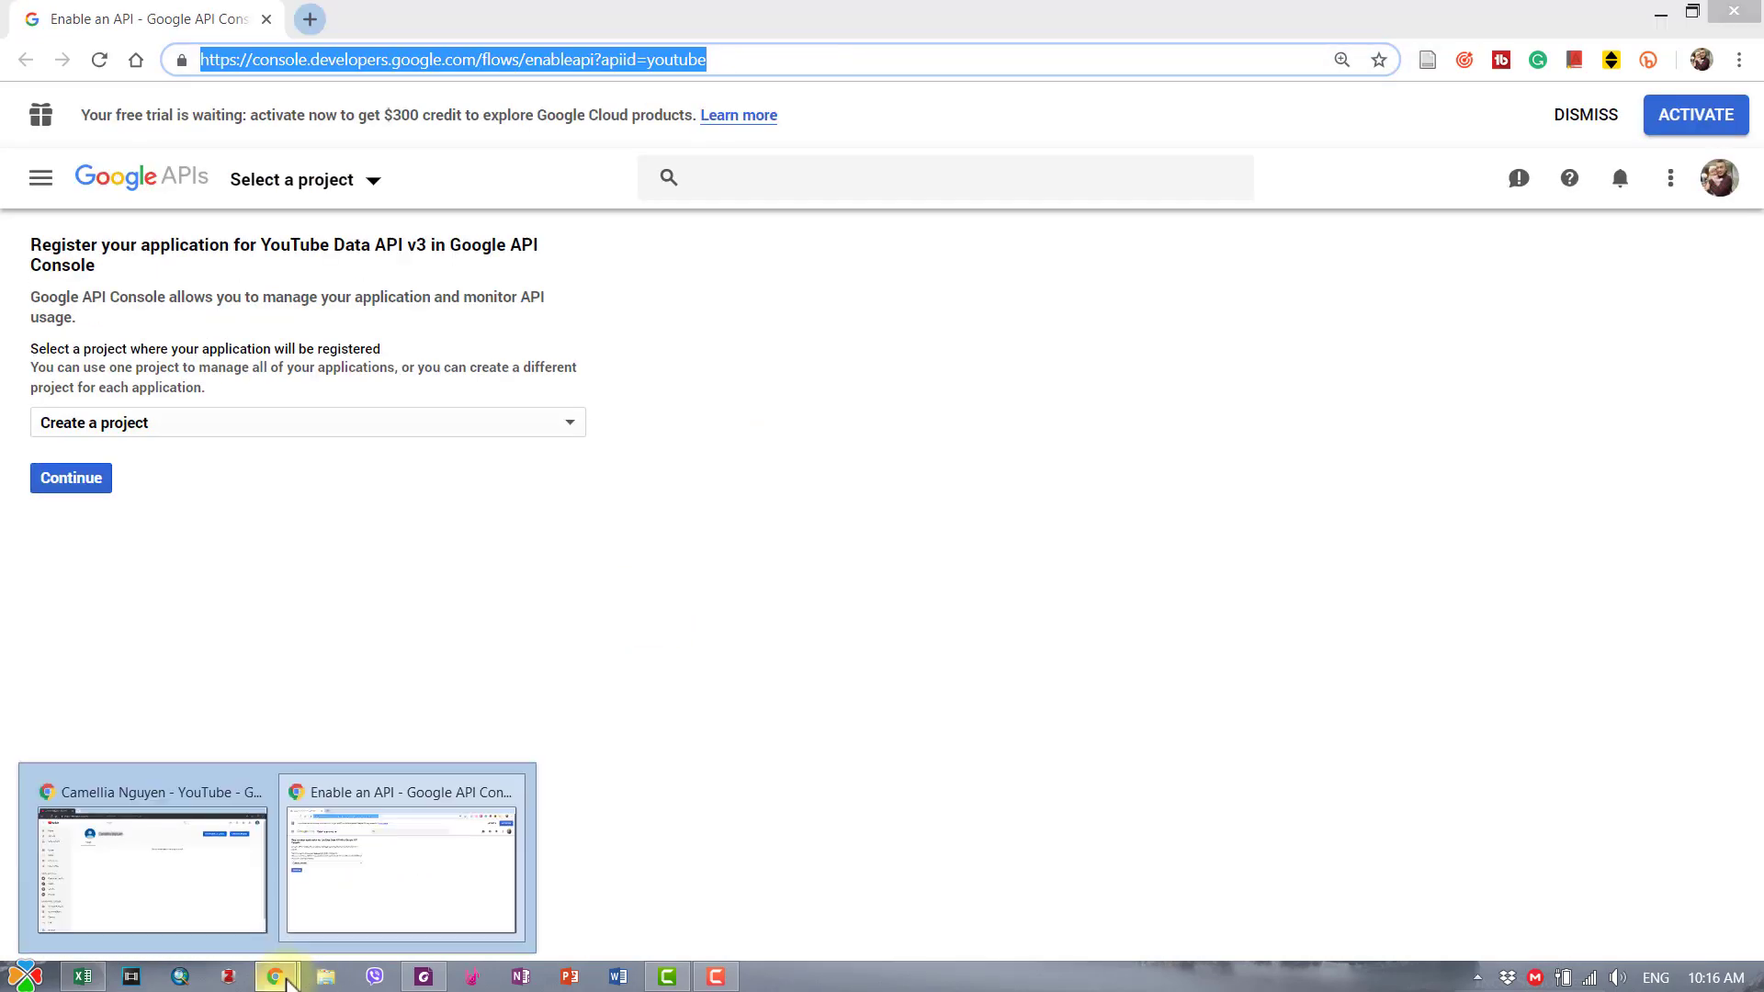
{"action": "left_click", "coordinate": [209, 906]}
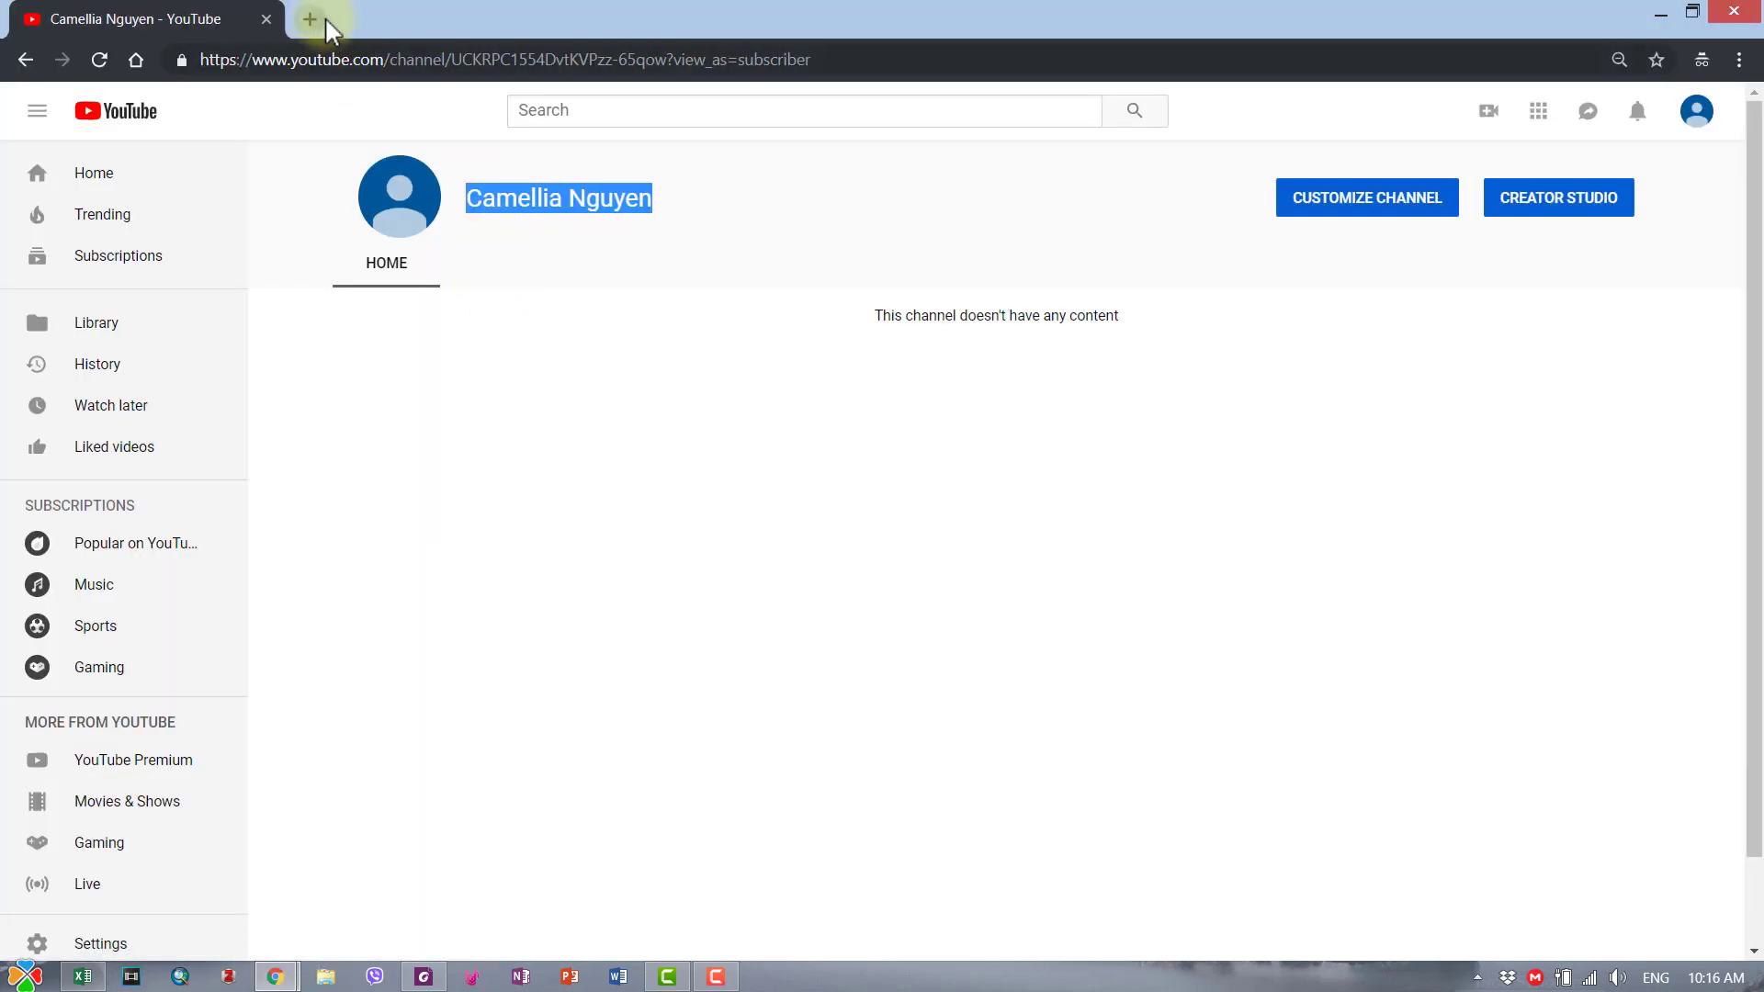
{"action": "left_click", "coordinate": [309, 19]}
{"action": "type", "text": "https://console.developers.google.com/flows/enableapi?apiid=youtube"}
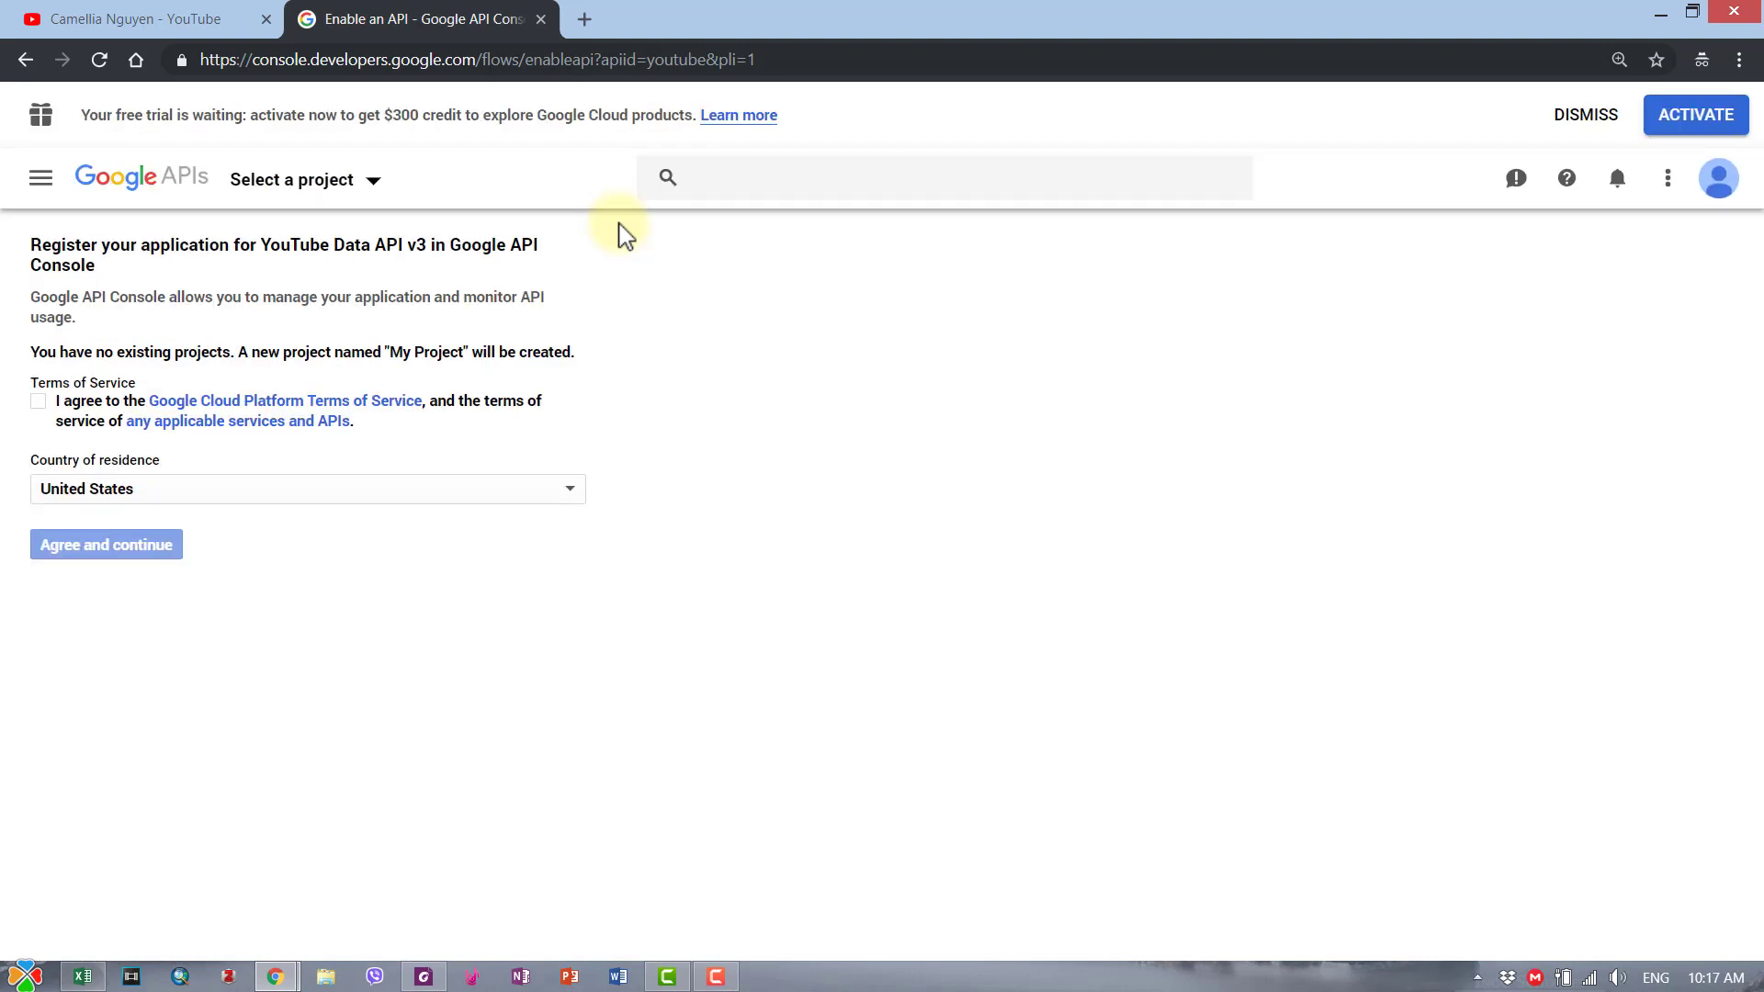
- Confirm the signed-in Google account, accept the Terms of Service, and create the project
{"action": "left_click", "coordinate": [1717, 193]}
{"action": "left_click", "coordinate": [817, 356]}
{"action": "left_click", "coordinate": [40, 411]}
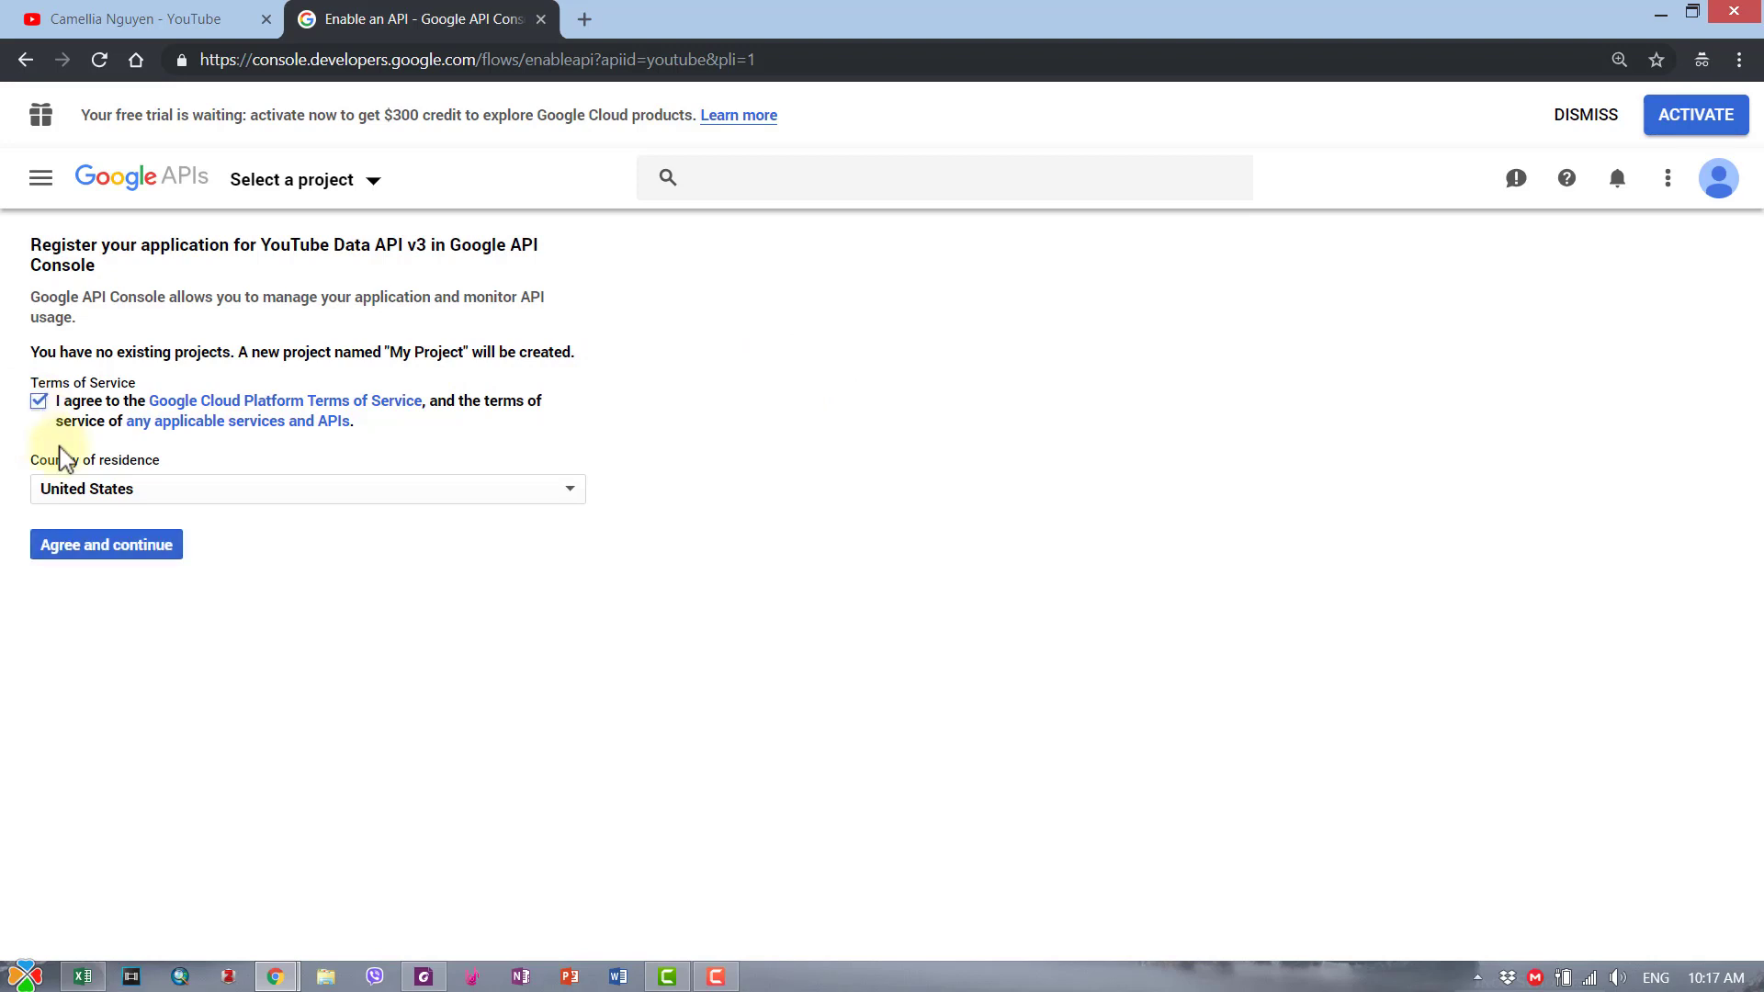
{"action": "left_click", "coordinate": [131, 555]}
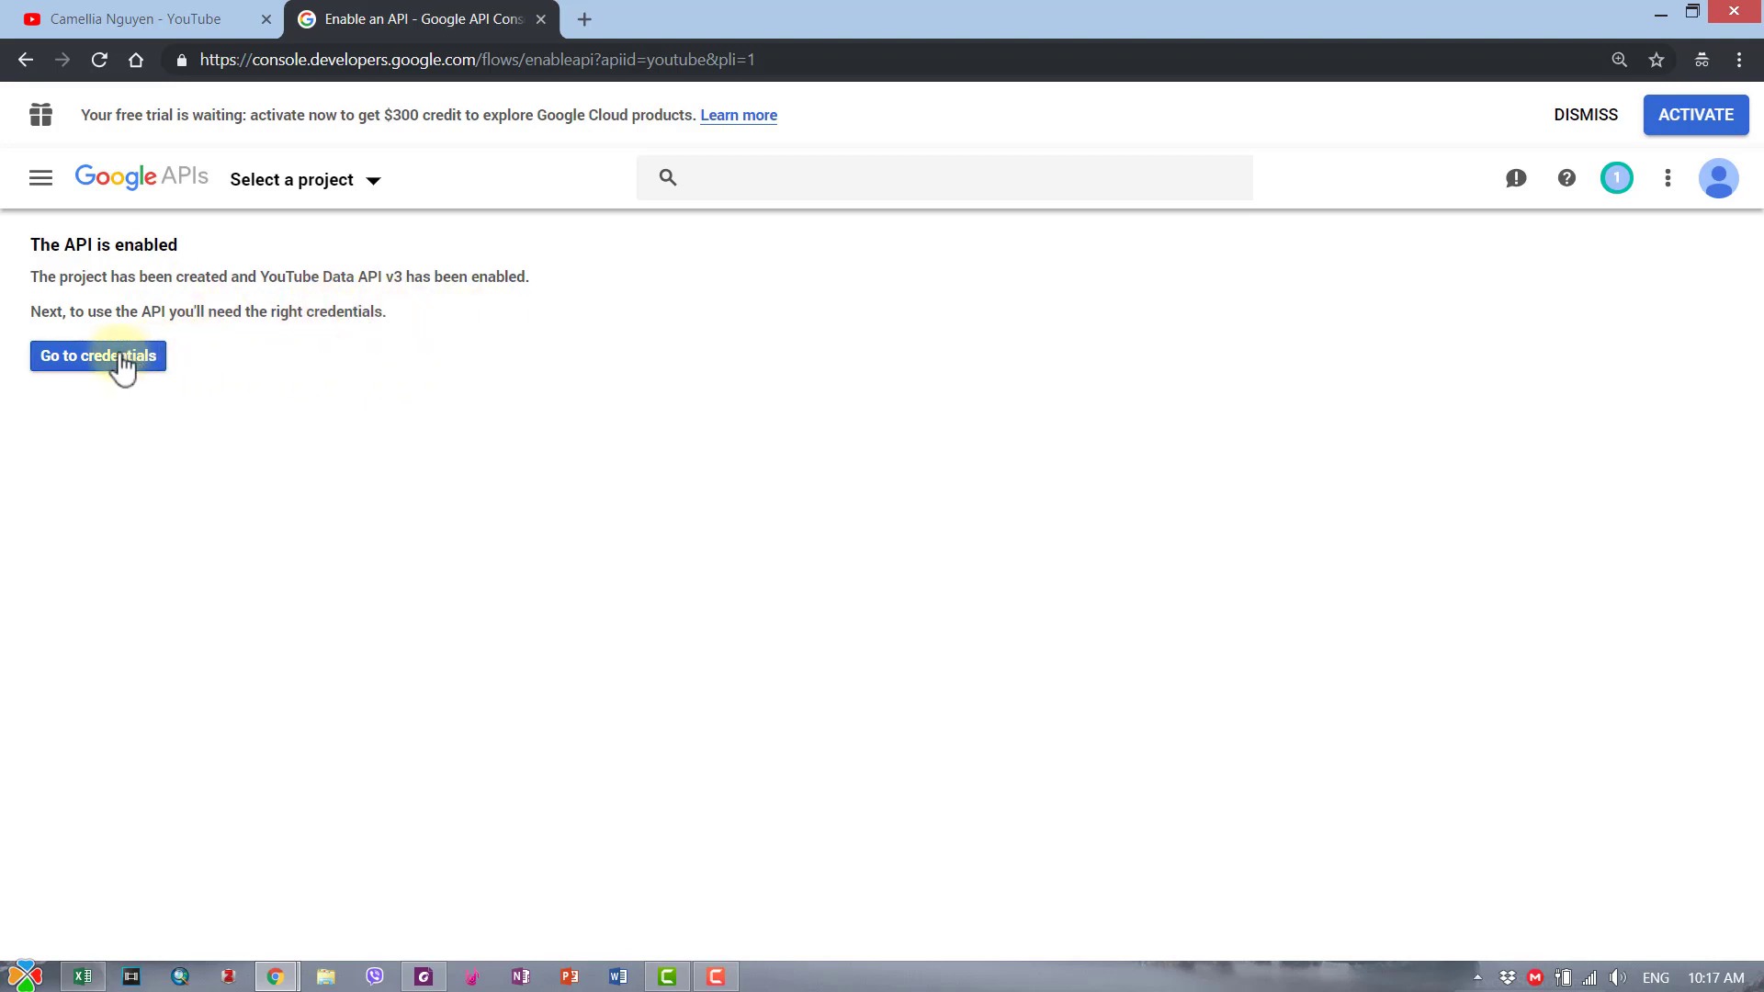
- Cancel the credentials wizard to reach the project's empty Credentials page
{"action": "left_click", "coordinate": [122, 367]}
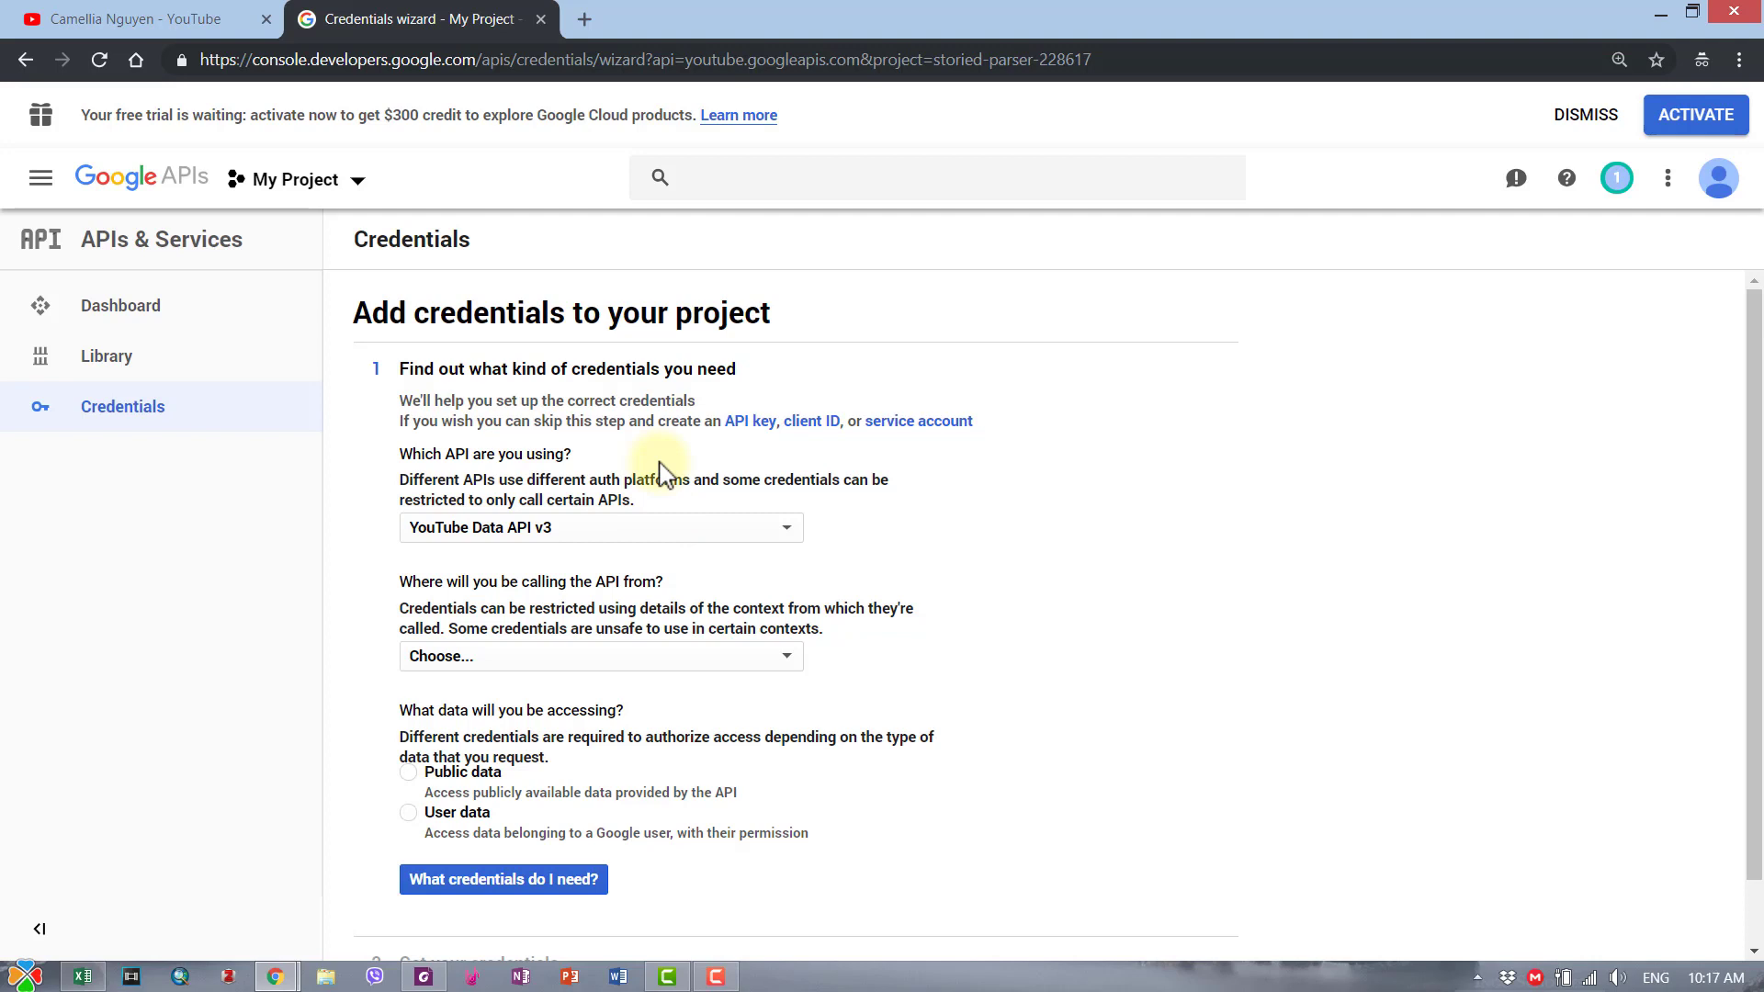
{"action": "scroll", "coordinate": [660, 473], "scroll_direction": "down", "scroll_amount": 1}
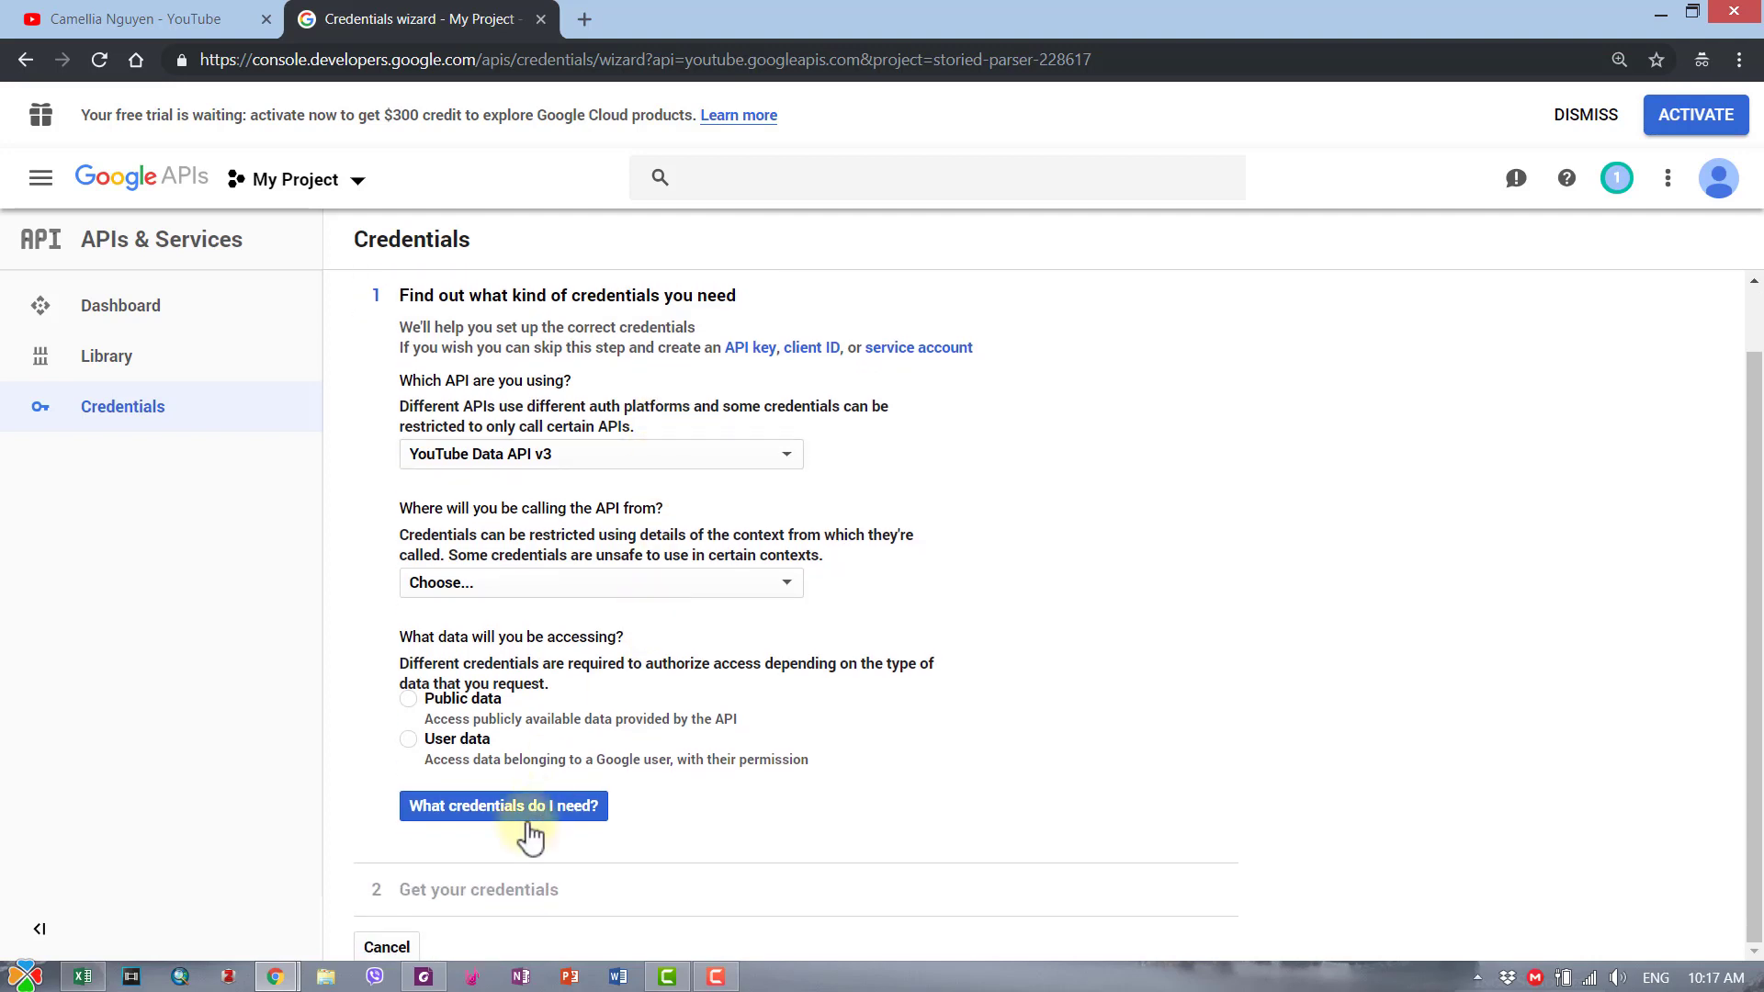
{"action": "left_click", "coordinate": [386, 950]}
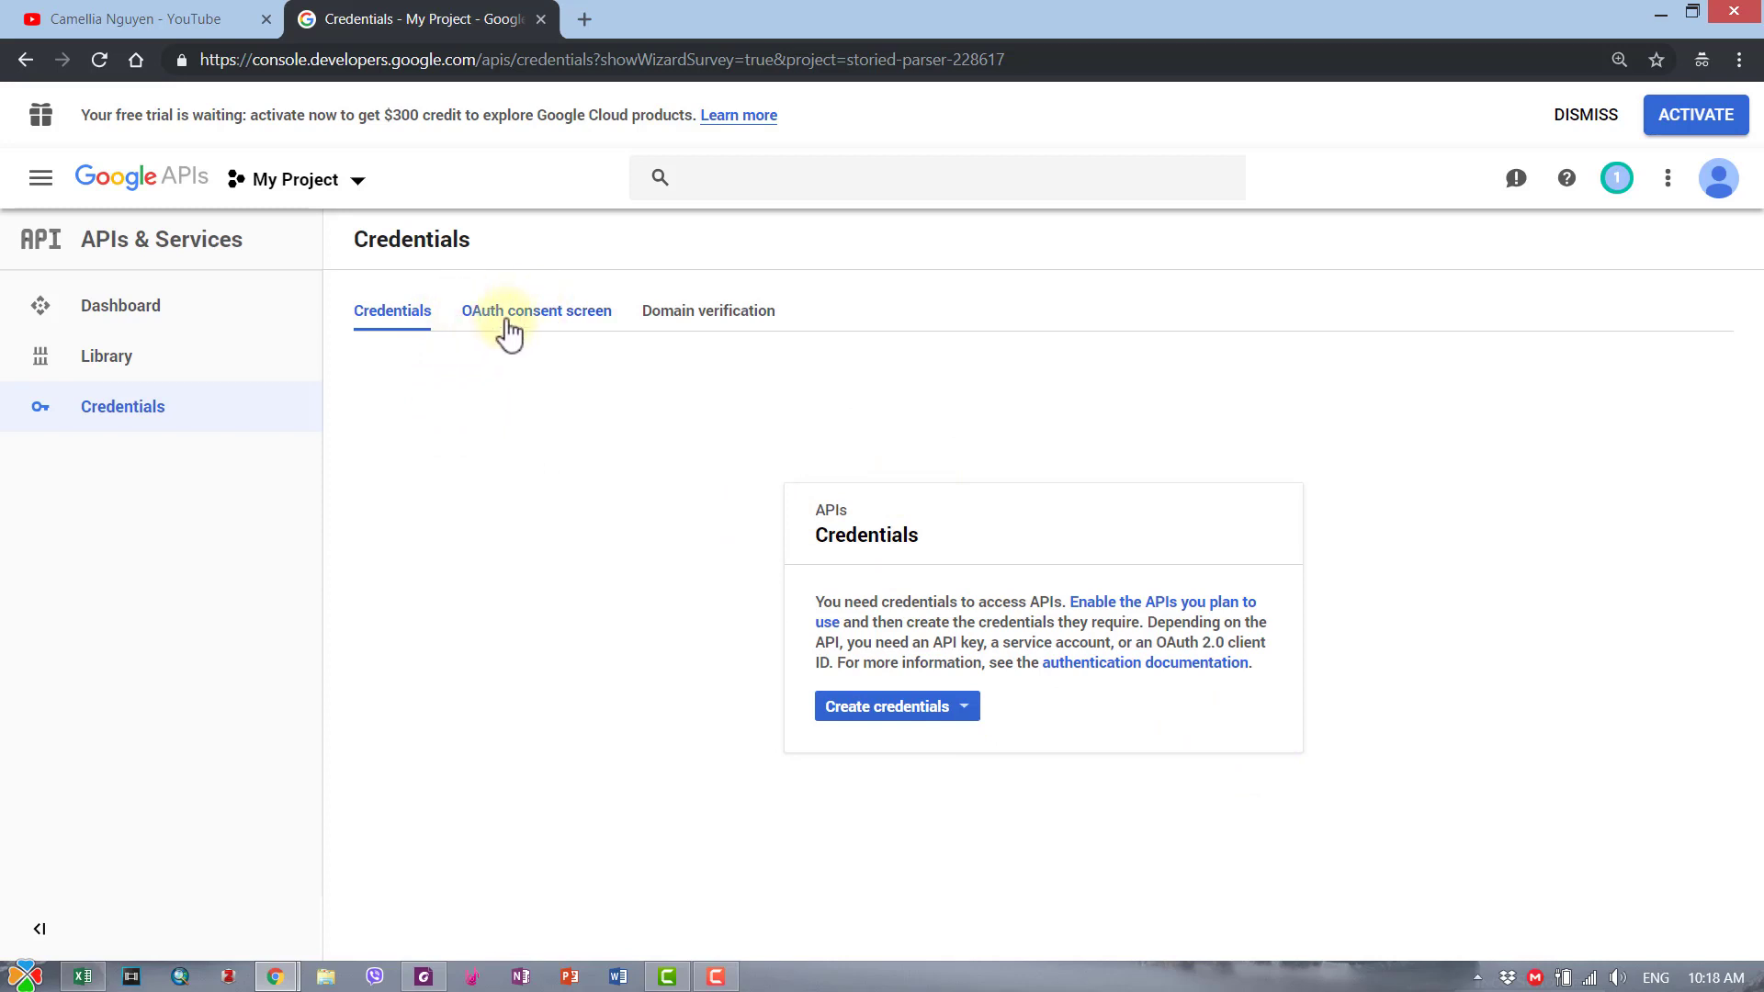
- Enter 'HienCam' as the OAuth consent screen's application name and save it
{"action": "left_click", "coordinate": [563, 314]}
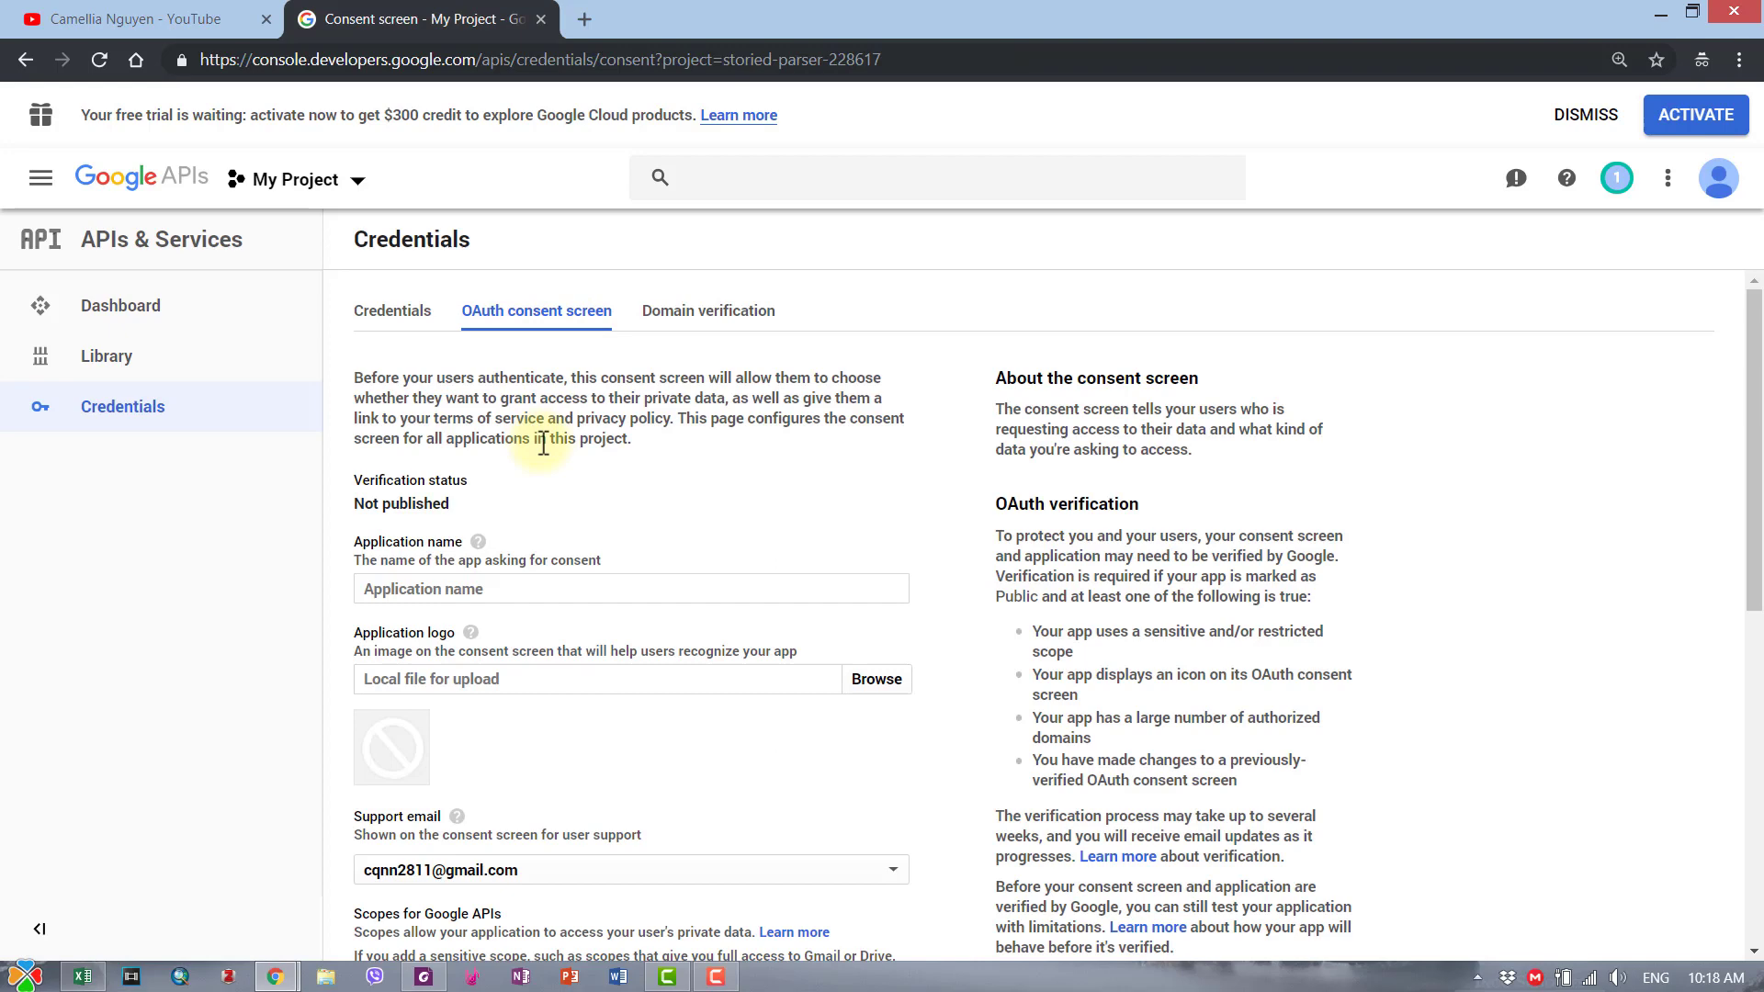
{"action": "scroll", "coordinate": [503, 512], "scroll_direction": "down", "scroll_amount": 3}
{"action": "scroll", "coordinate": [496, 487], "scroll_direction": "up", "scroll_amount": 3}
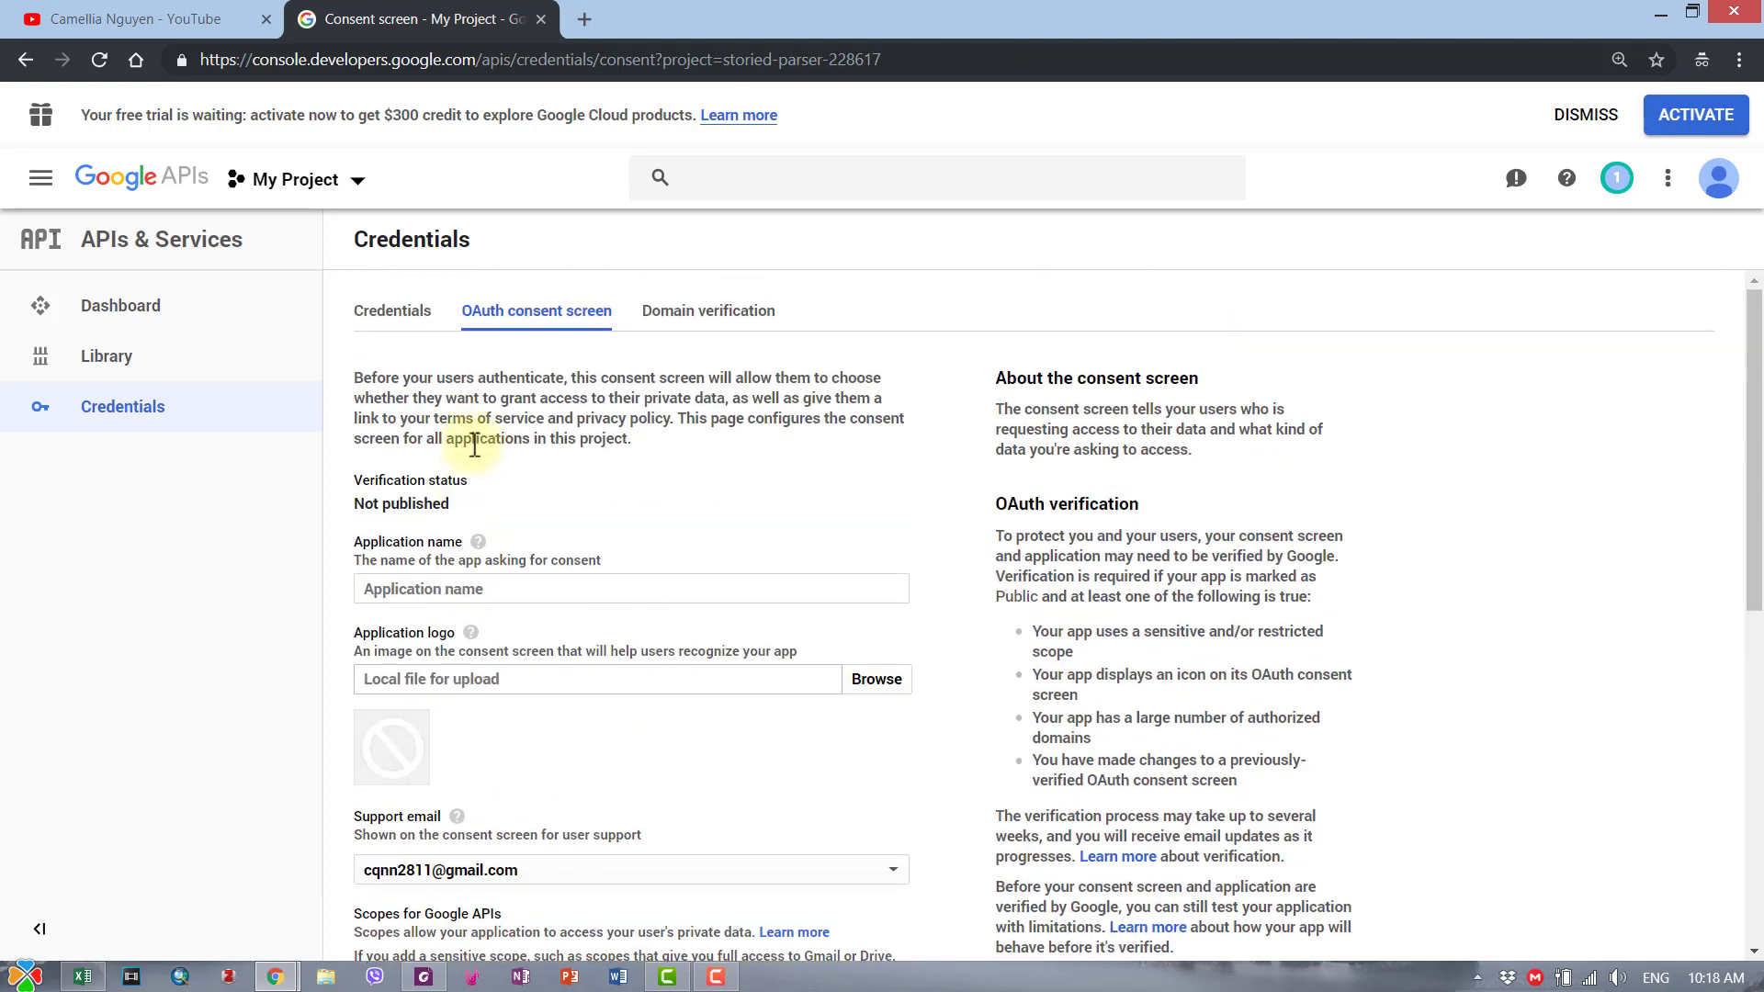
{"action": "left_click", "coordinate": [458, 590]}
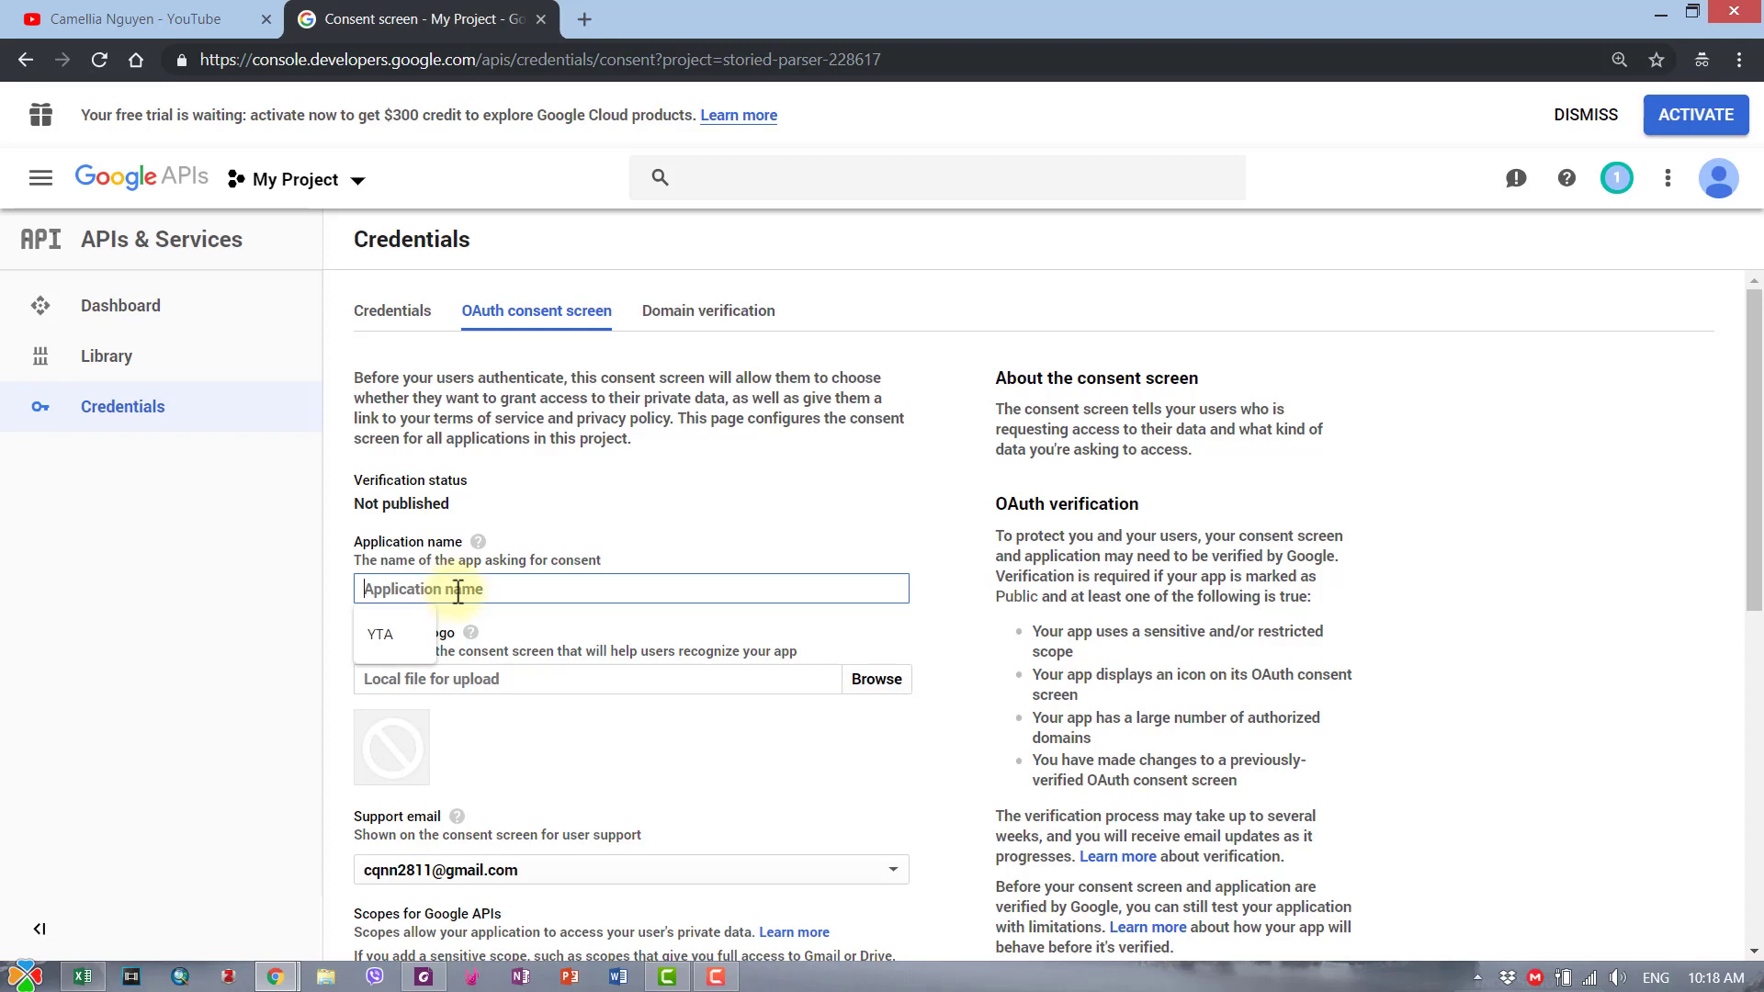
{"action": "type", "text": "hie"}
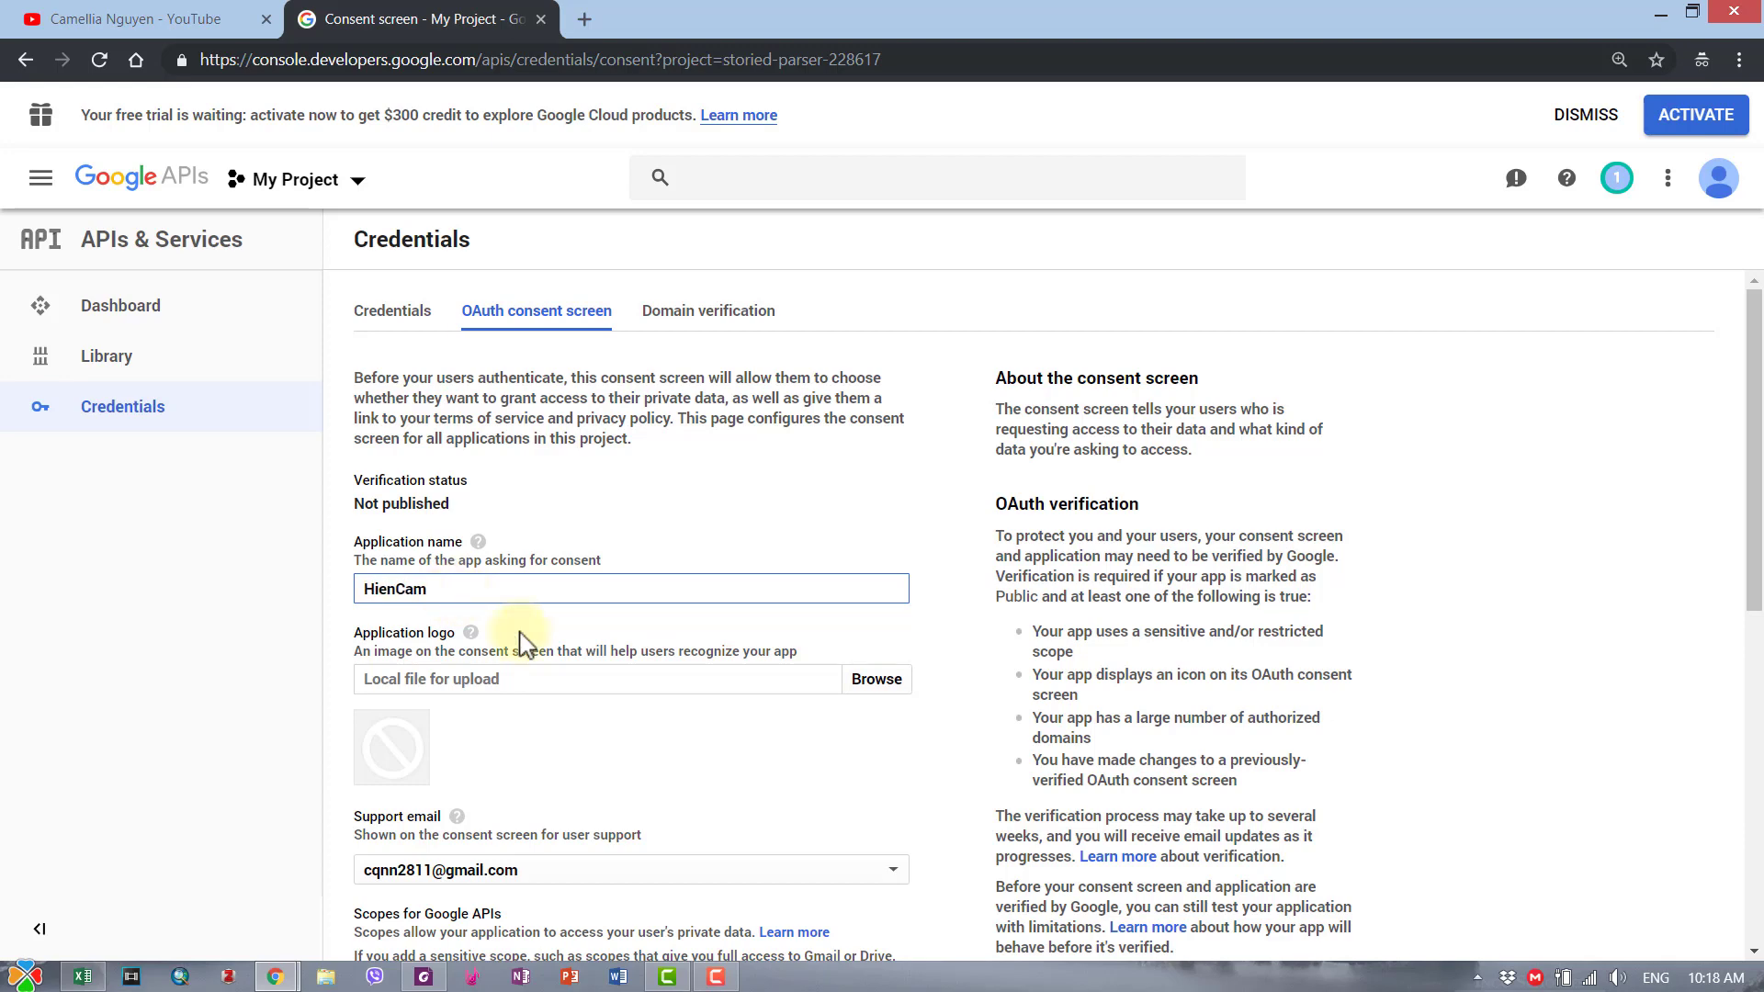
{"action": "scroll", "coordinate": [701, 649], "scroll_direction": "down", "scroll_amount": 3}
{"action": "scroll", "coordinate": [701, 649], "scroll_direction": "up", "scroll_amount": 3}
{"action": "scroll", "coordinate": [701, 654], "scroll_direction": "down", "scroll_amount": 8}
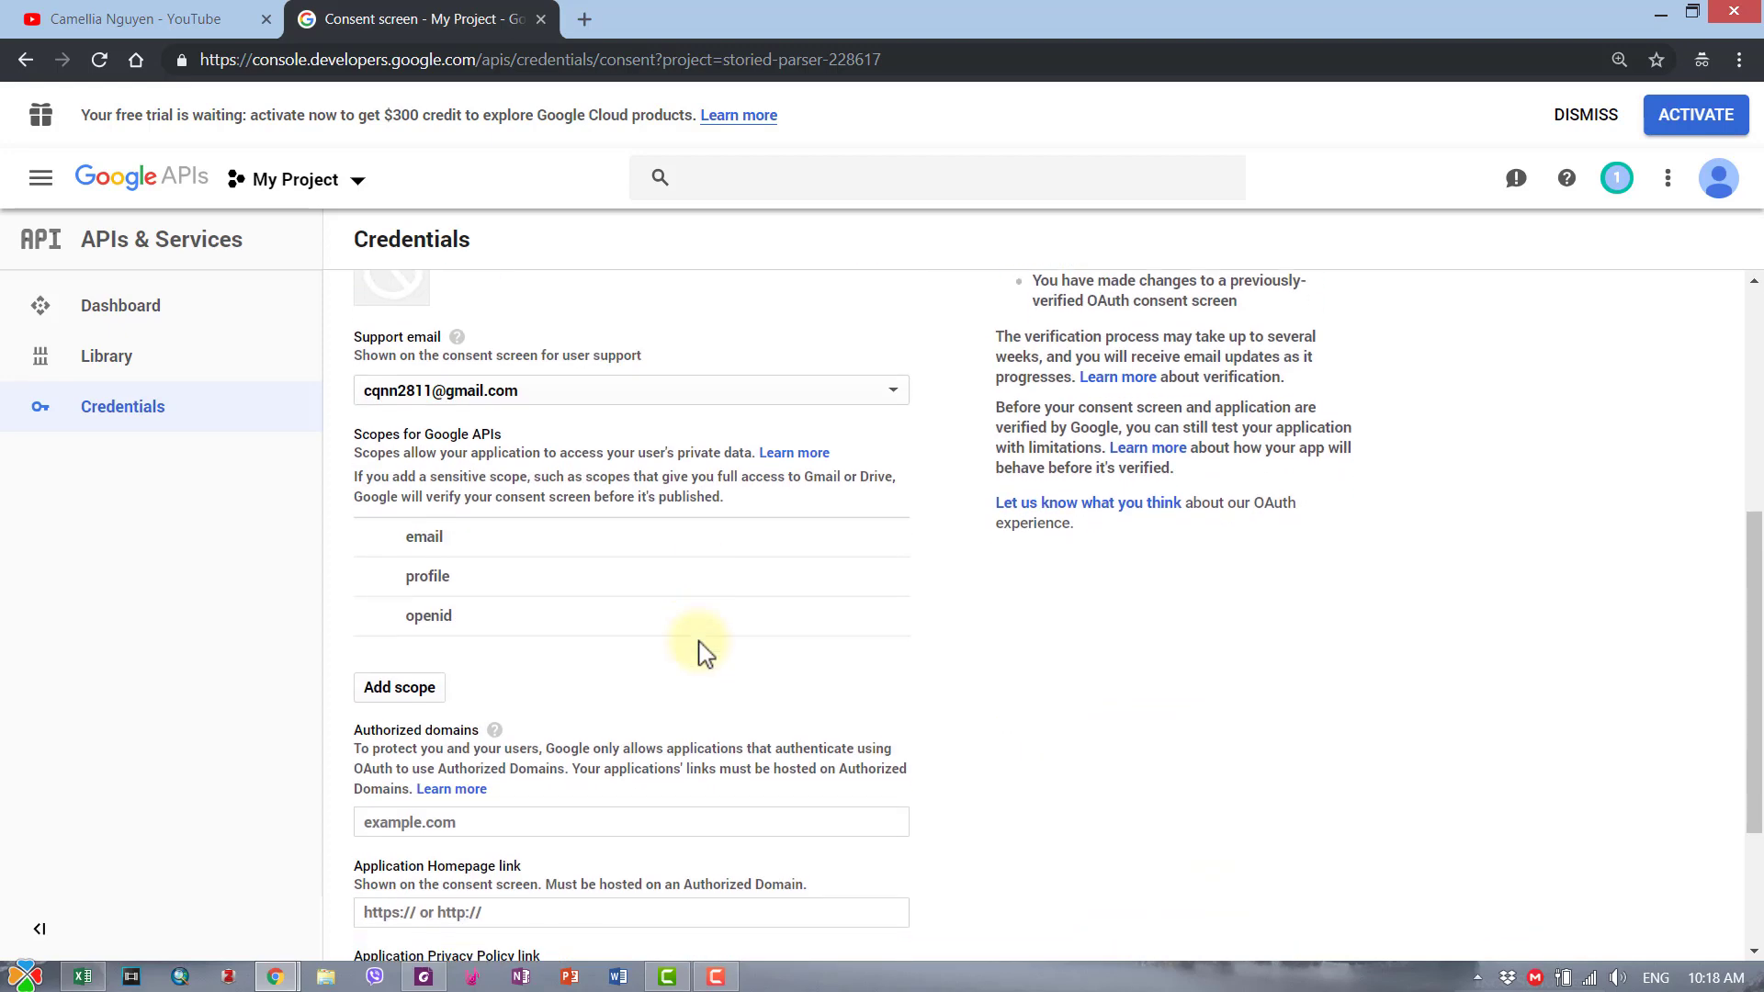
{"action": "scroll", "coordinate": [701, 650], "scroll_direction": "down", "scroll_amount": 1}
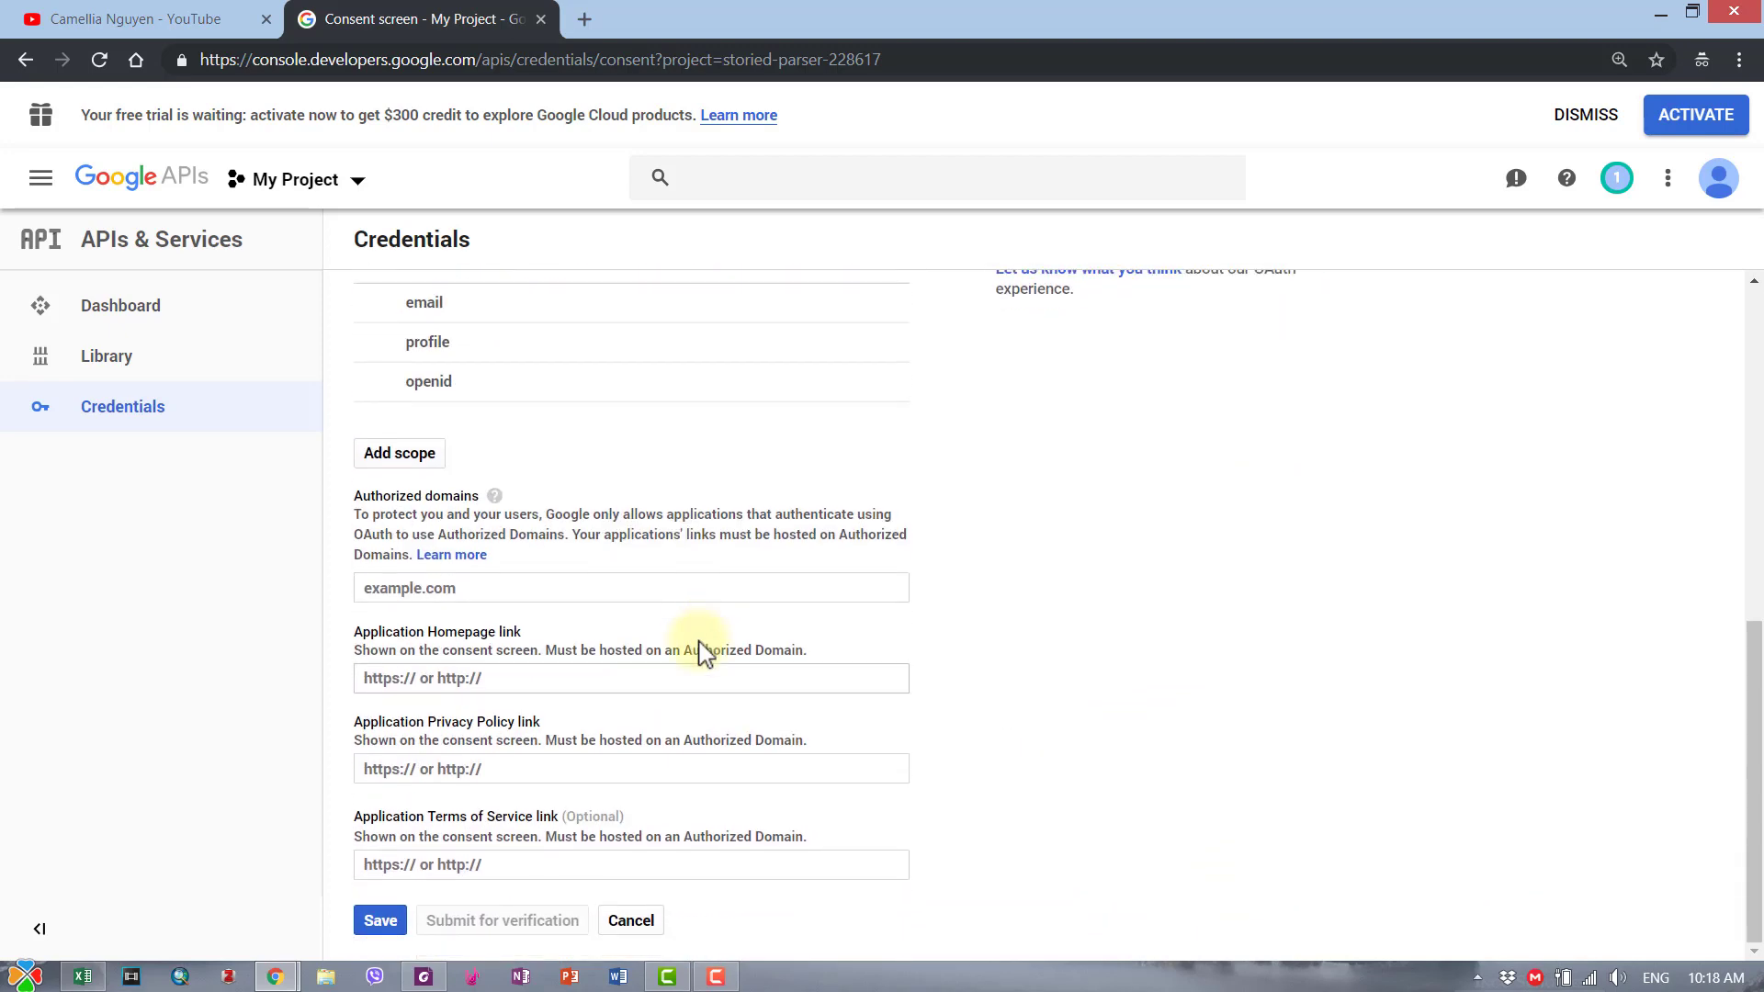
{"action": "left_click", "coordinate": [378, 928]}
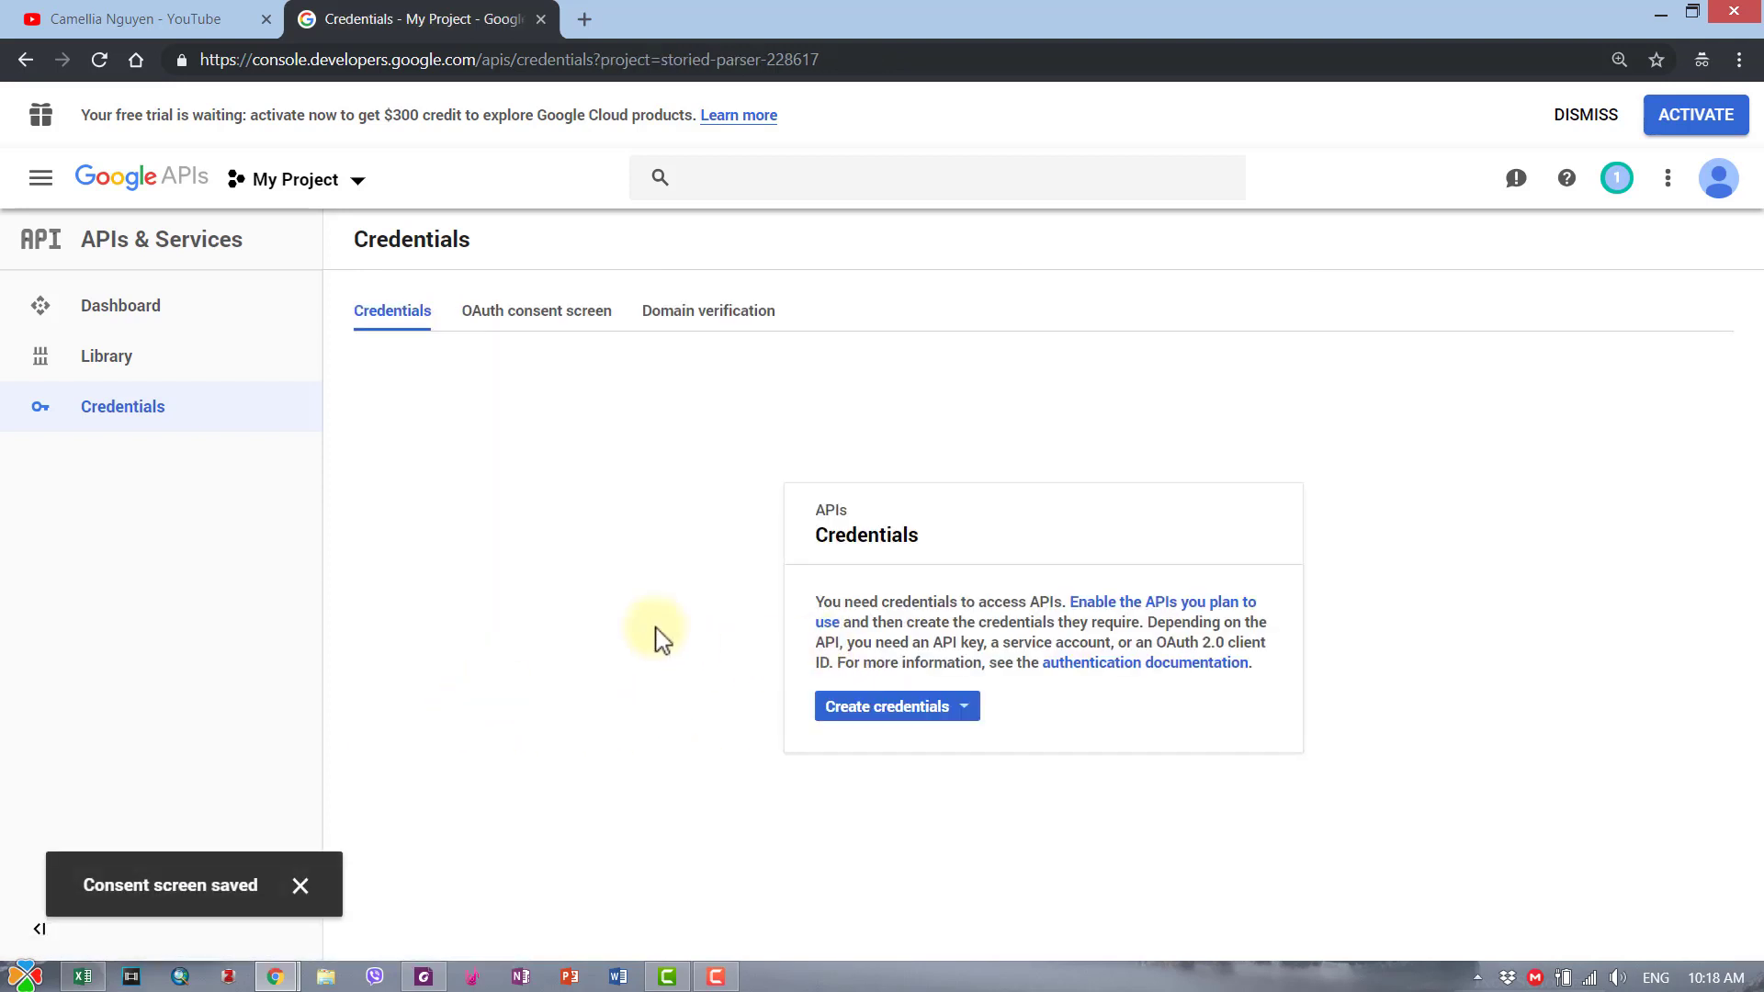
- Create an Other-type OAuth client ID named HienCam, showing its client ID and secret
{"action": "left_click", "coordinate": [965, 708]}
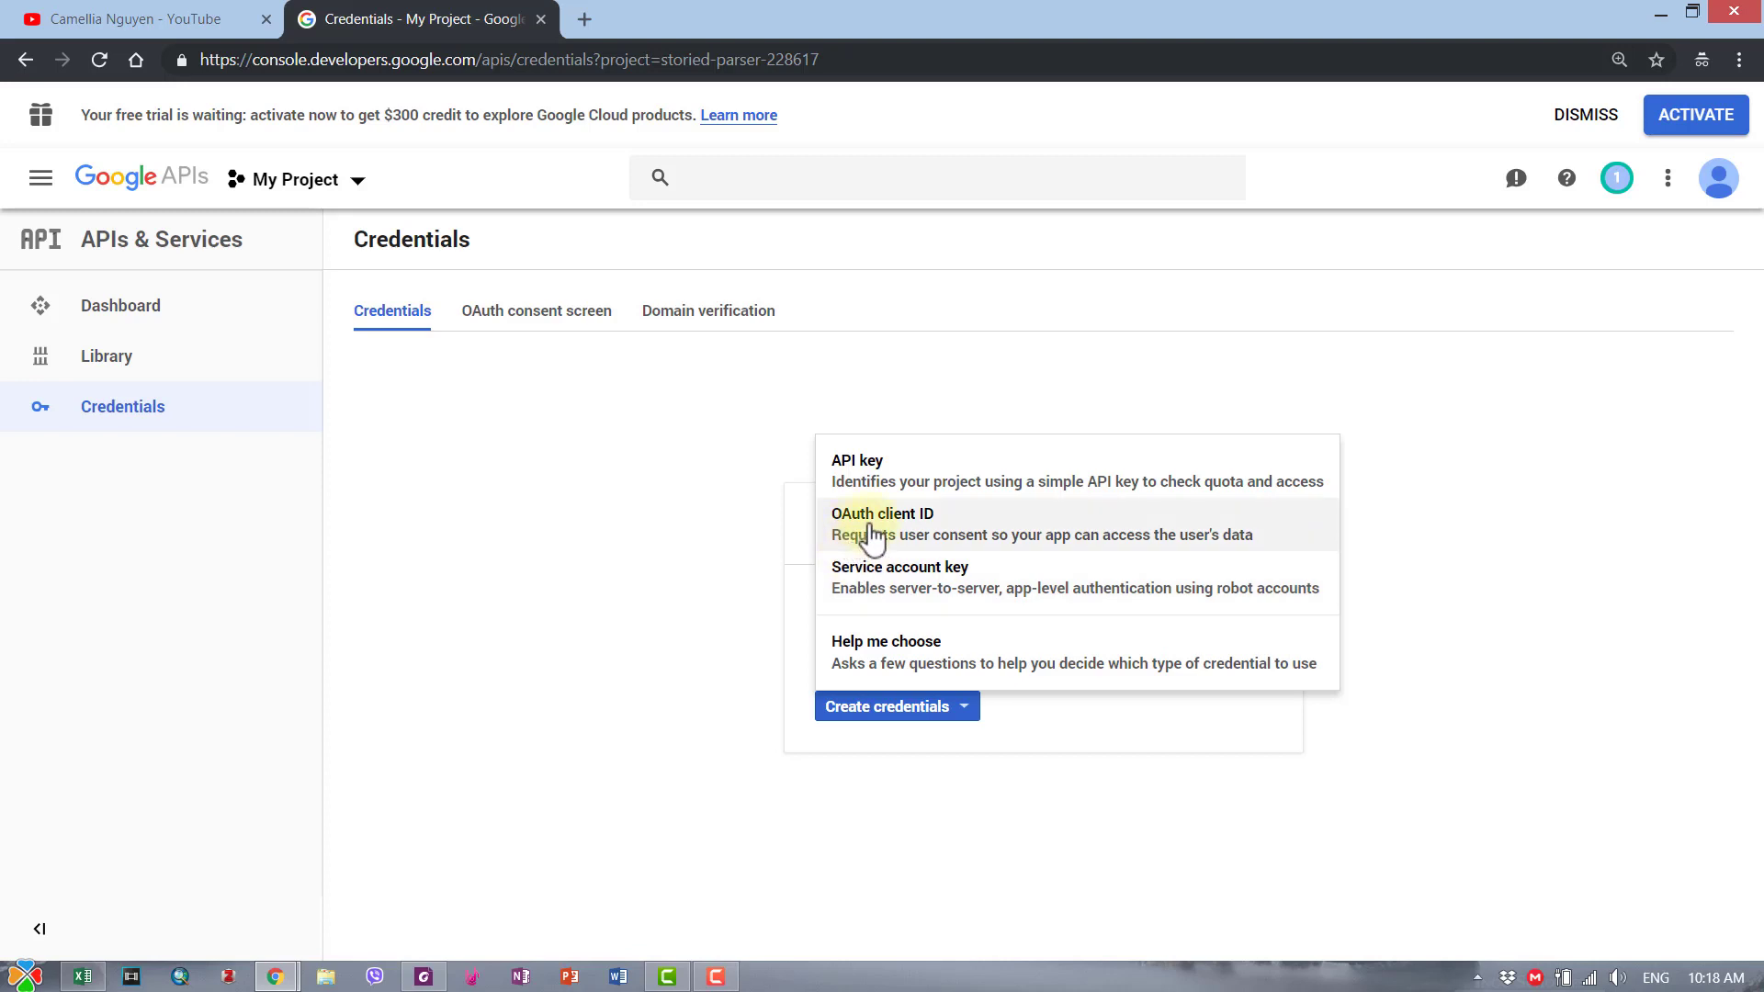
{"action": "left_click", "coordinate": [911, 537]}
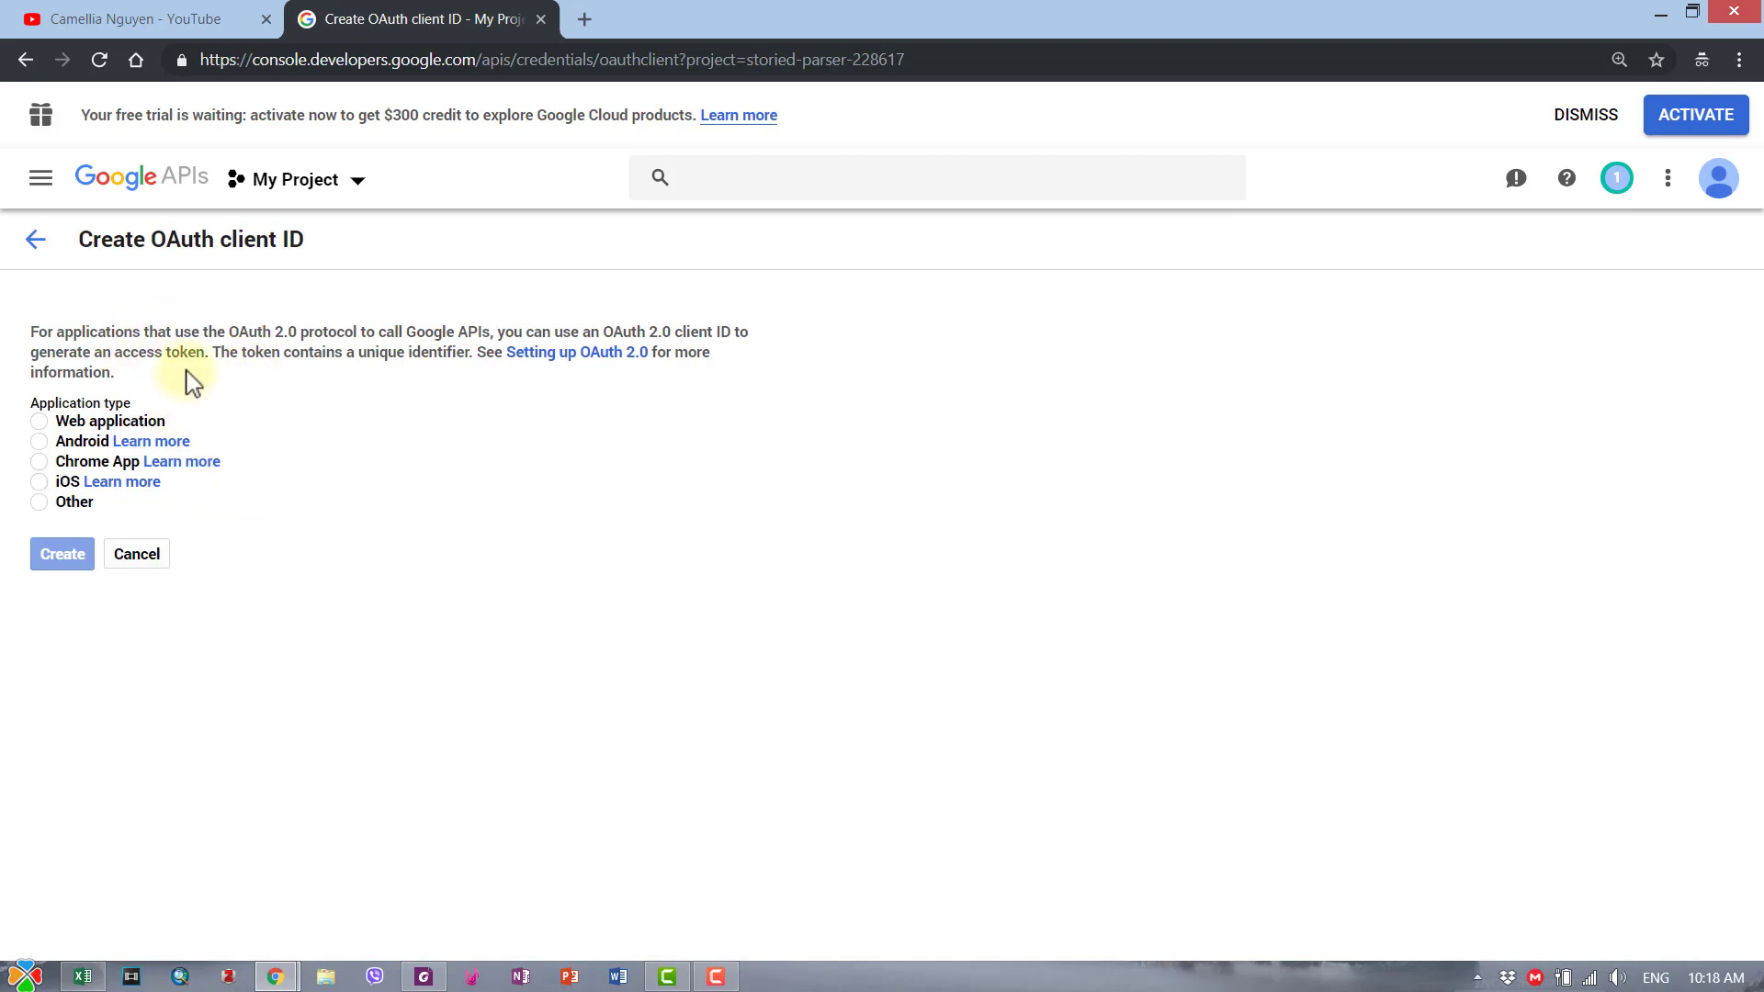
{"action": "left_click", "coordinate": [68, 503]}
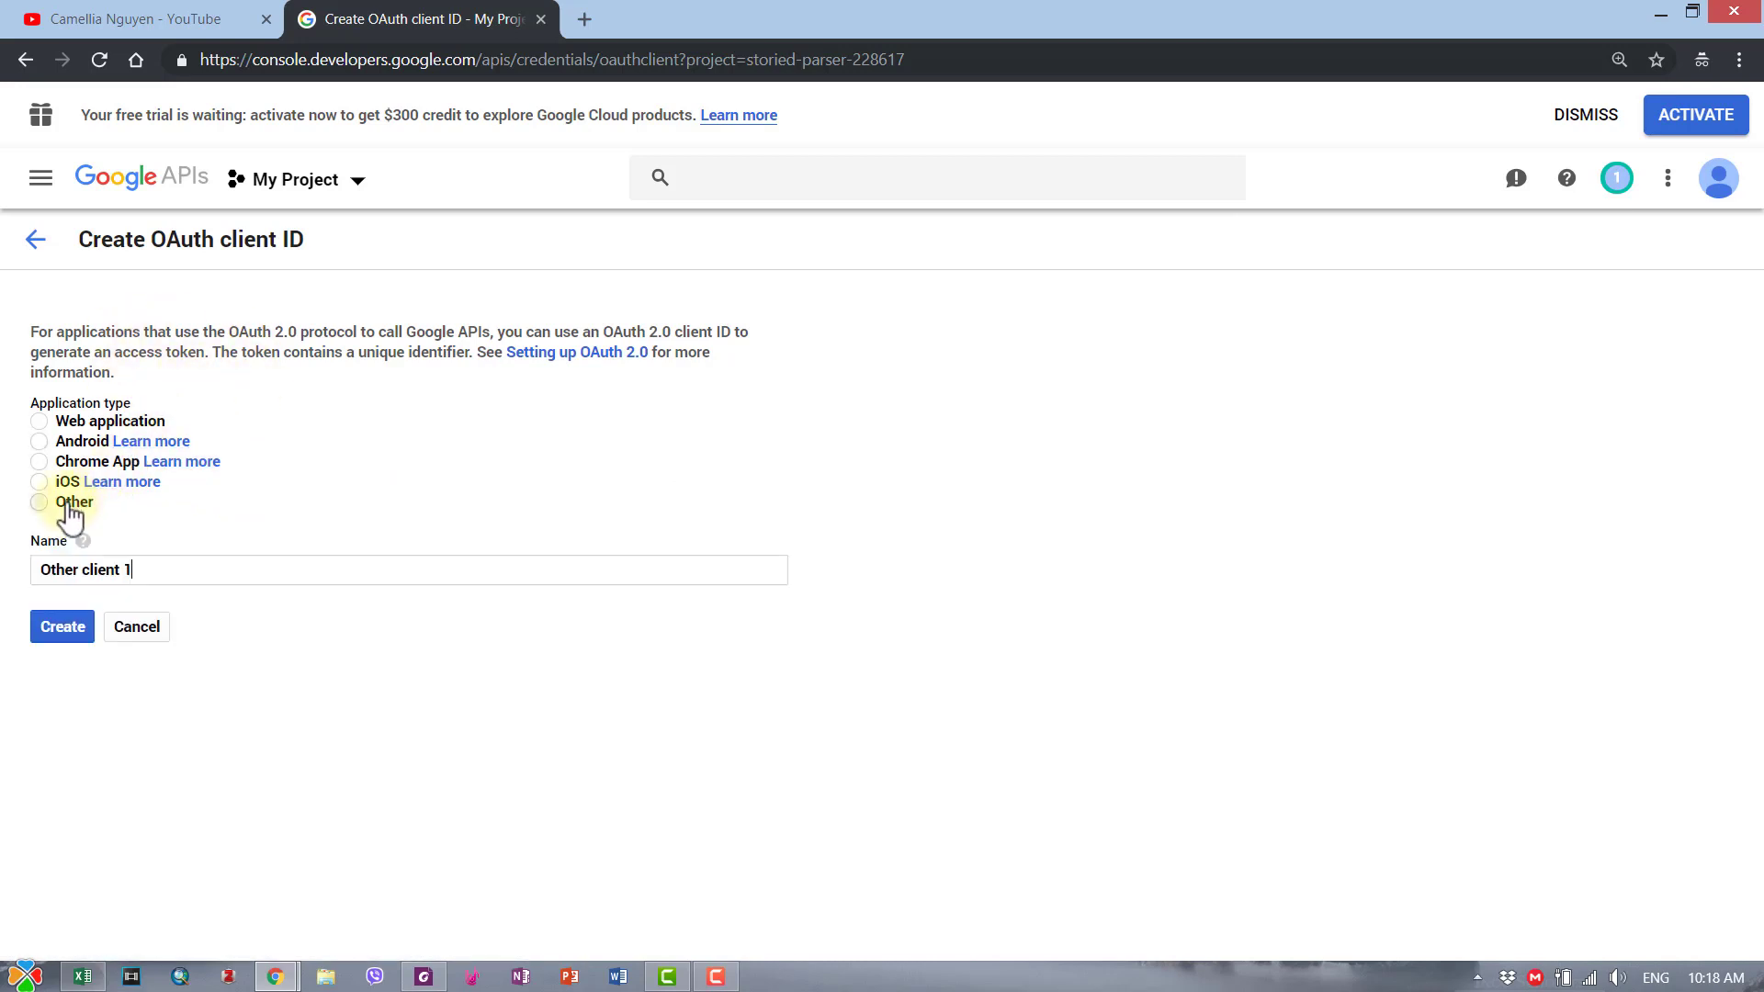
{"action": "left_click_drag", "start_coordinate": [138, 569], "coordinate": [39, 570]}
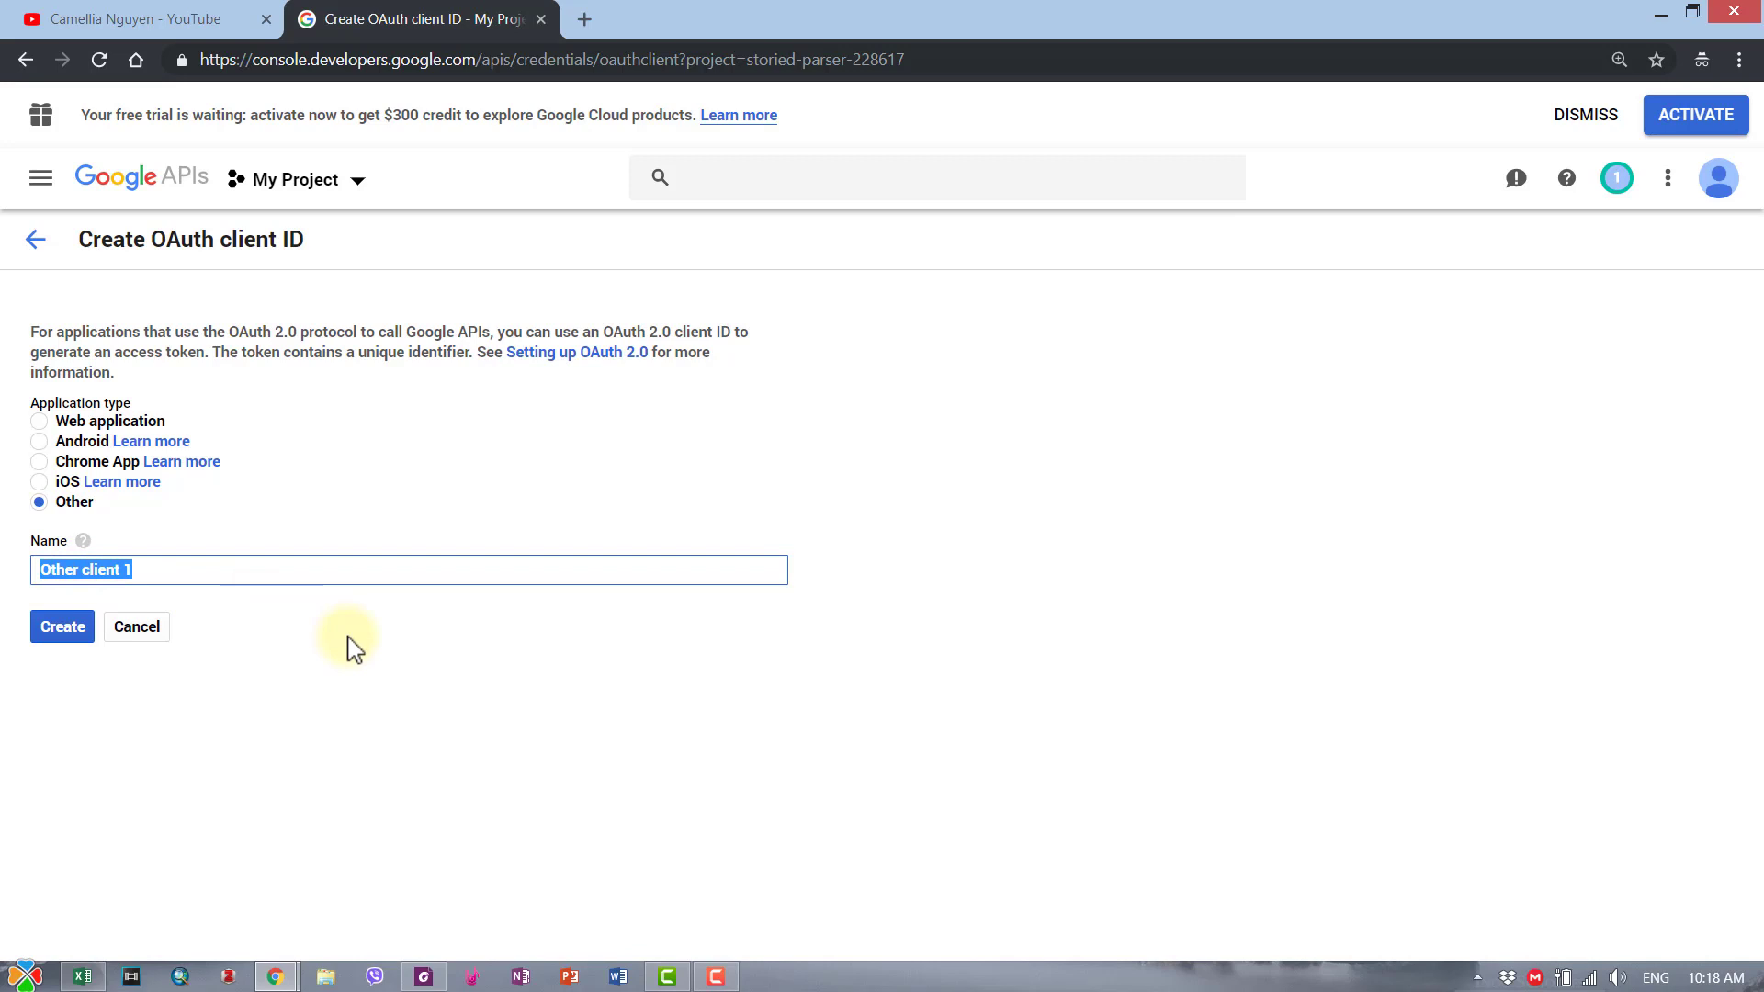
{"action": "type", "text": "HienCam"}
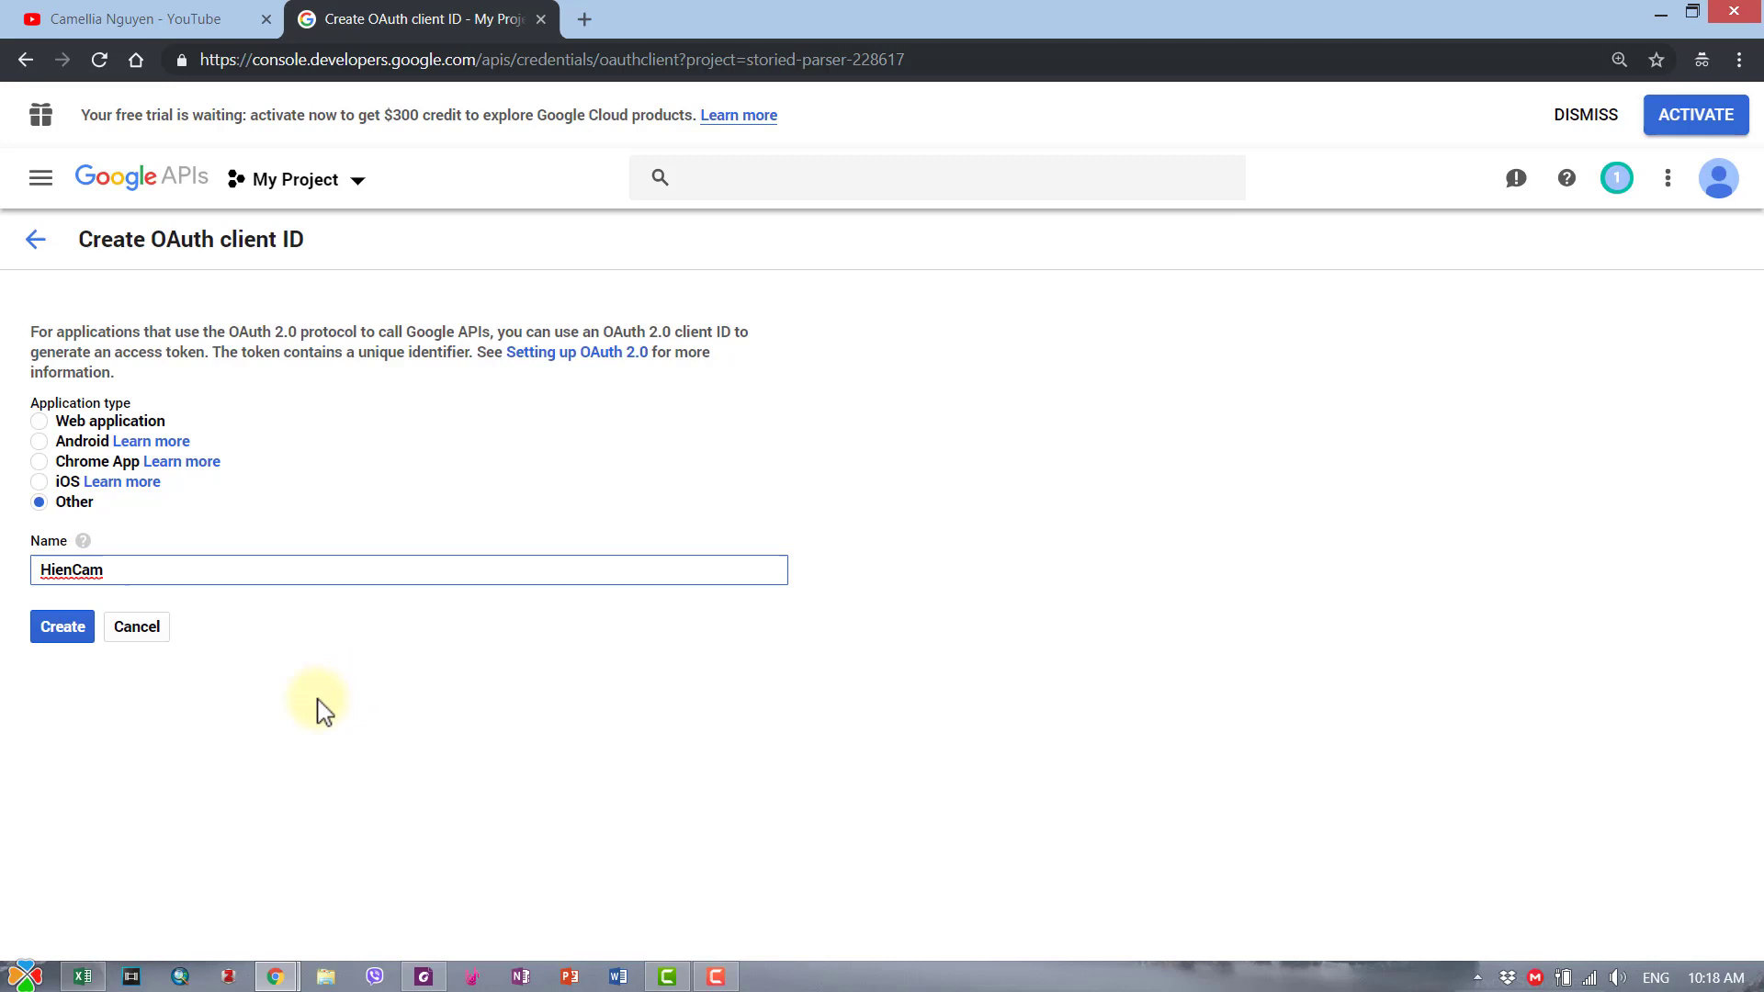
{"action": "left_click", "coordinate": [65, 632]}
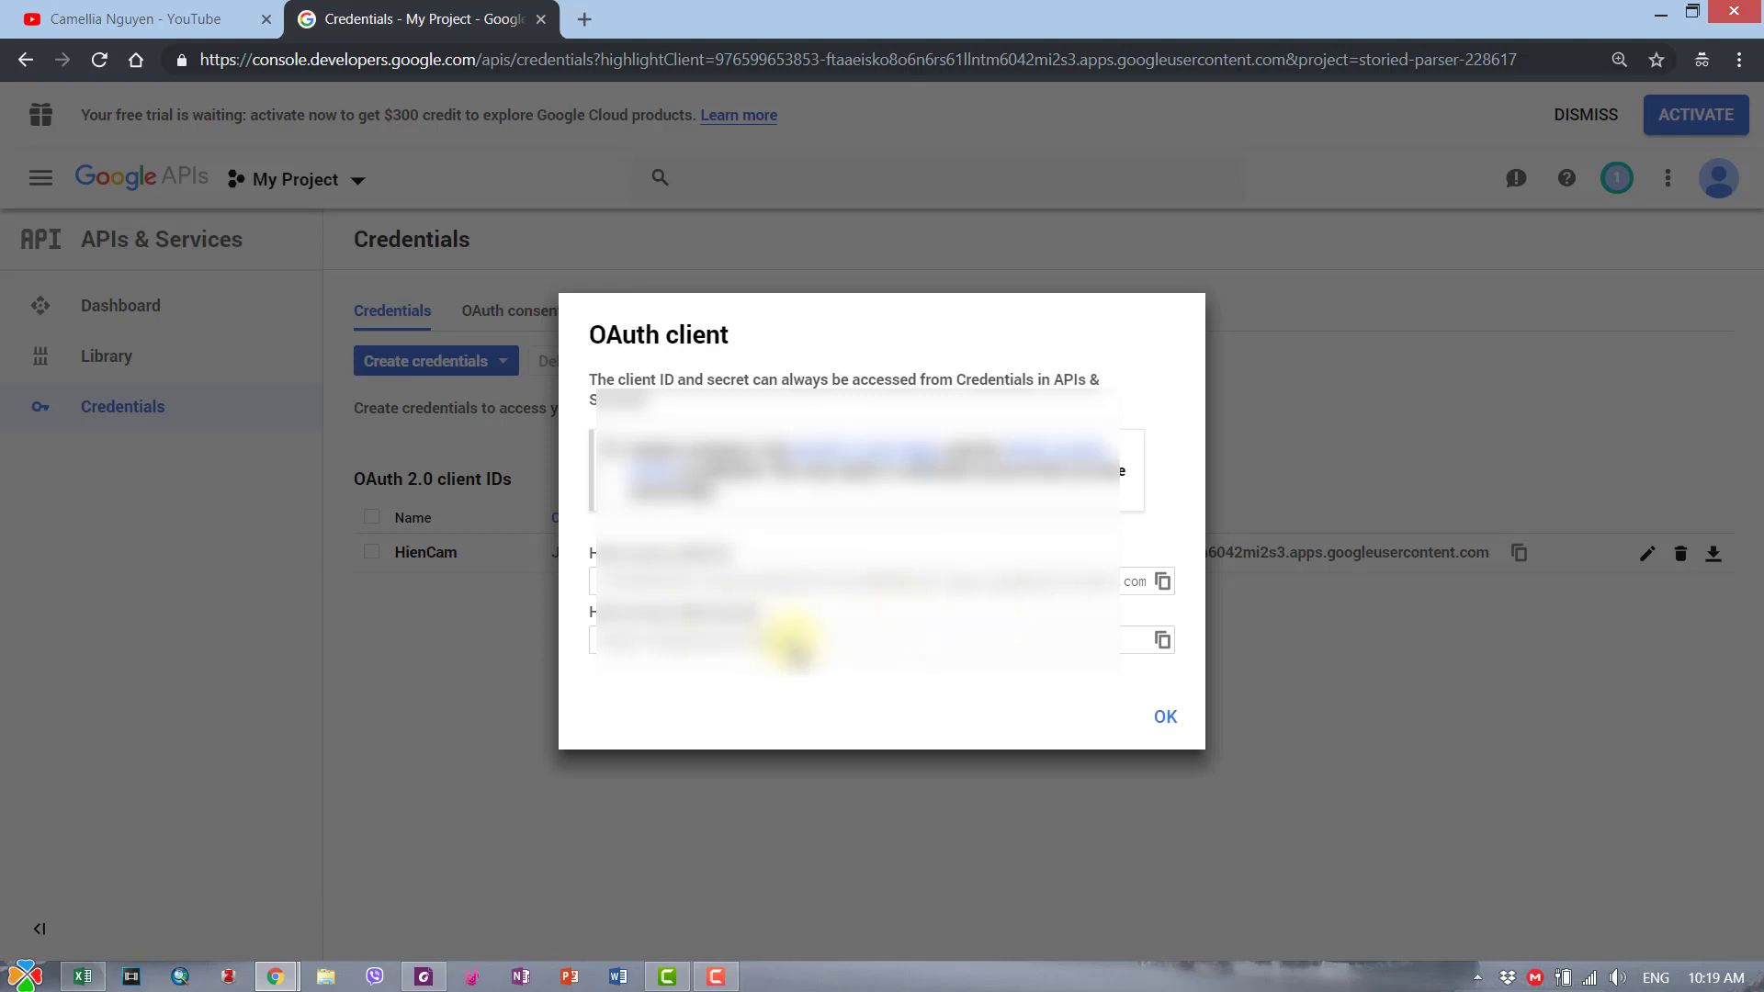
- Download the HienCam client's JSON as HienCam.json into SOFTS\YTA_ClientFiles
{"action": "left_click", "coordinate": [1168, 723]}
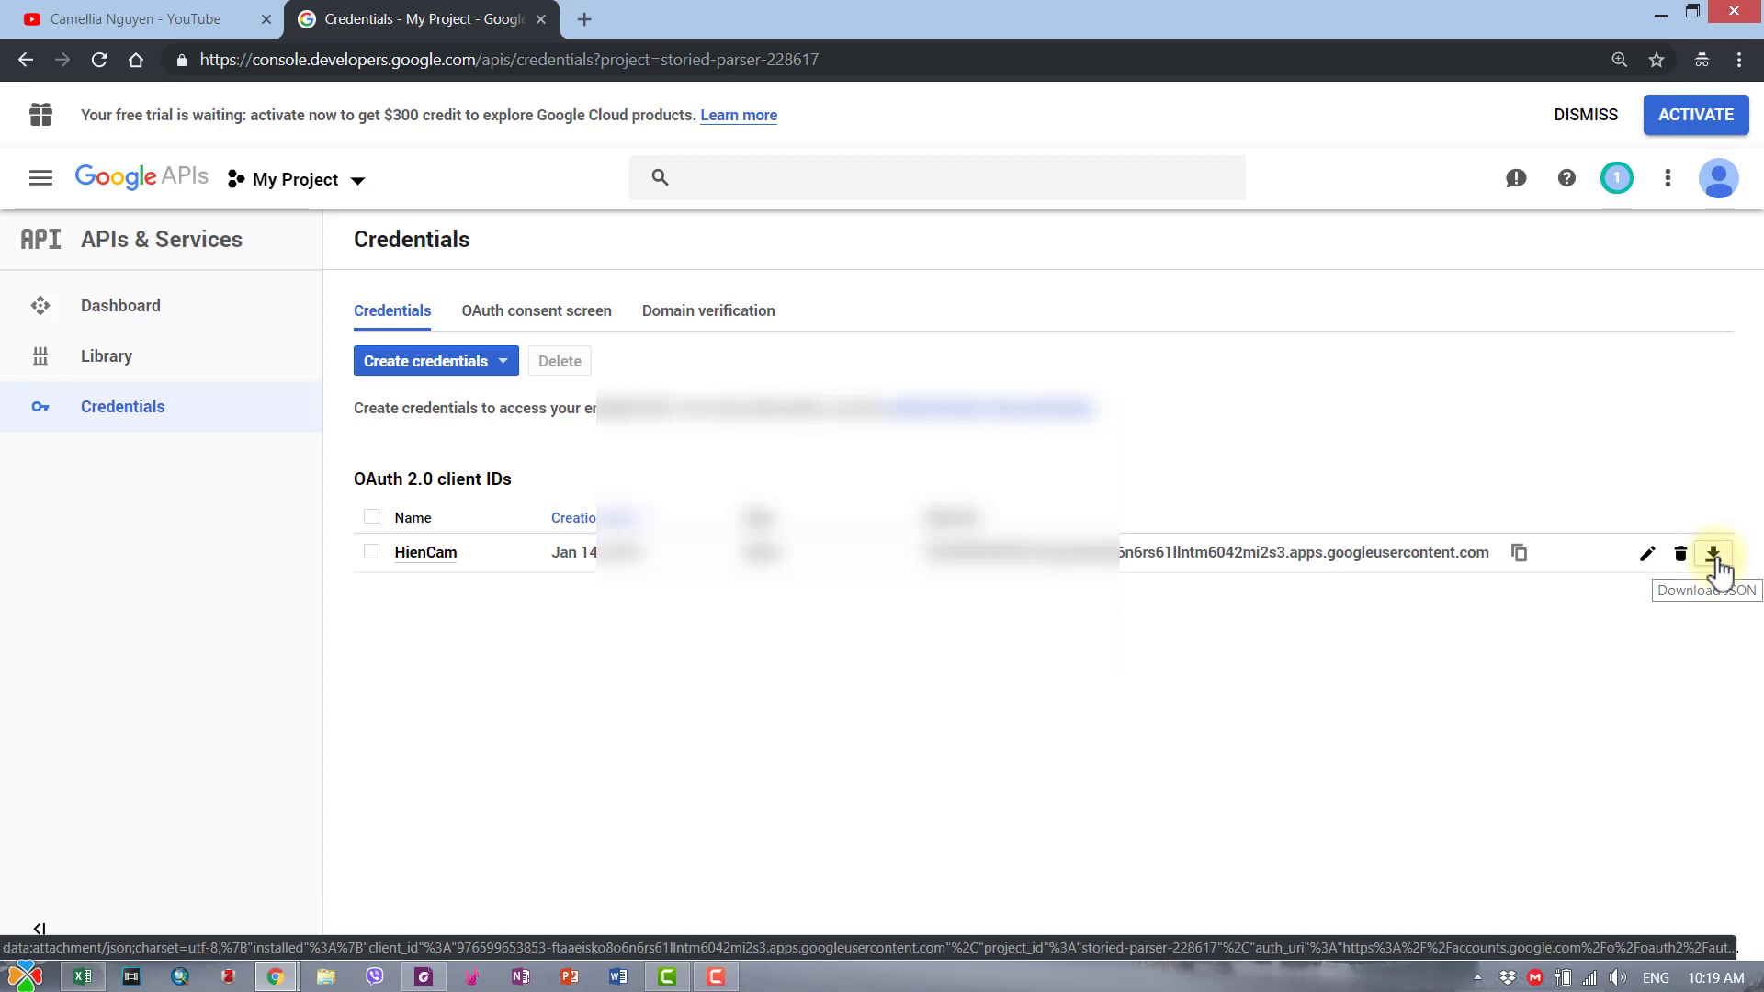
{"action": "left_click", "coordinate": [1713, 555]}
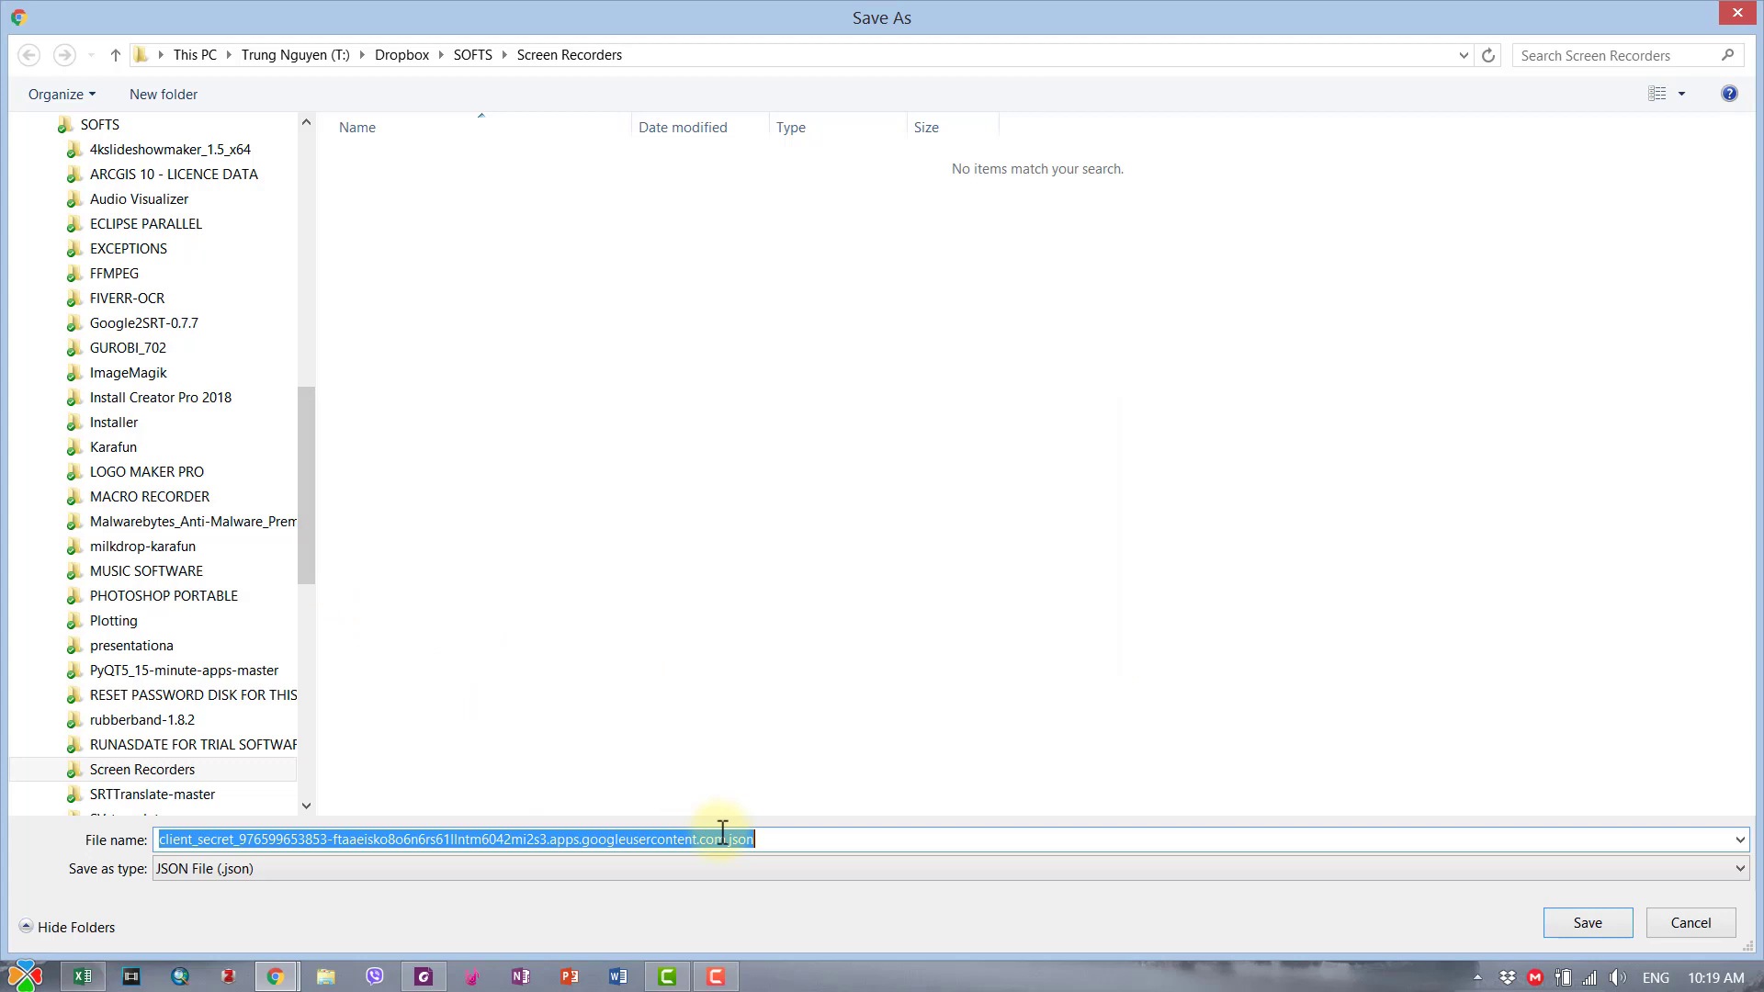
{"action": "left_click_drag", "start_coordinate": [728, 838], "coordinate": [89, 797]}
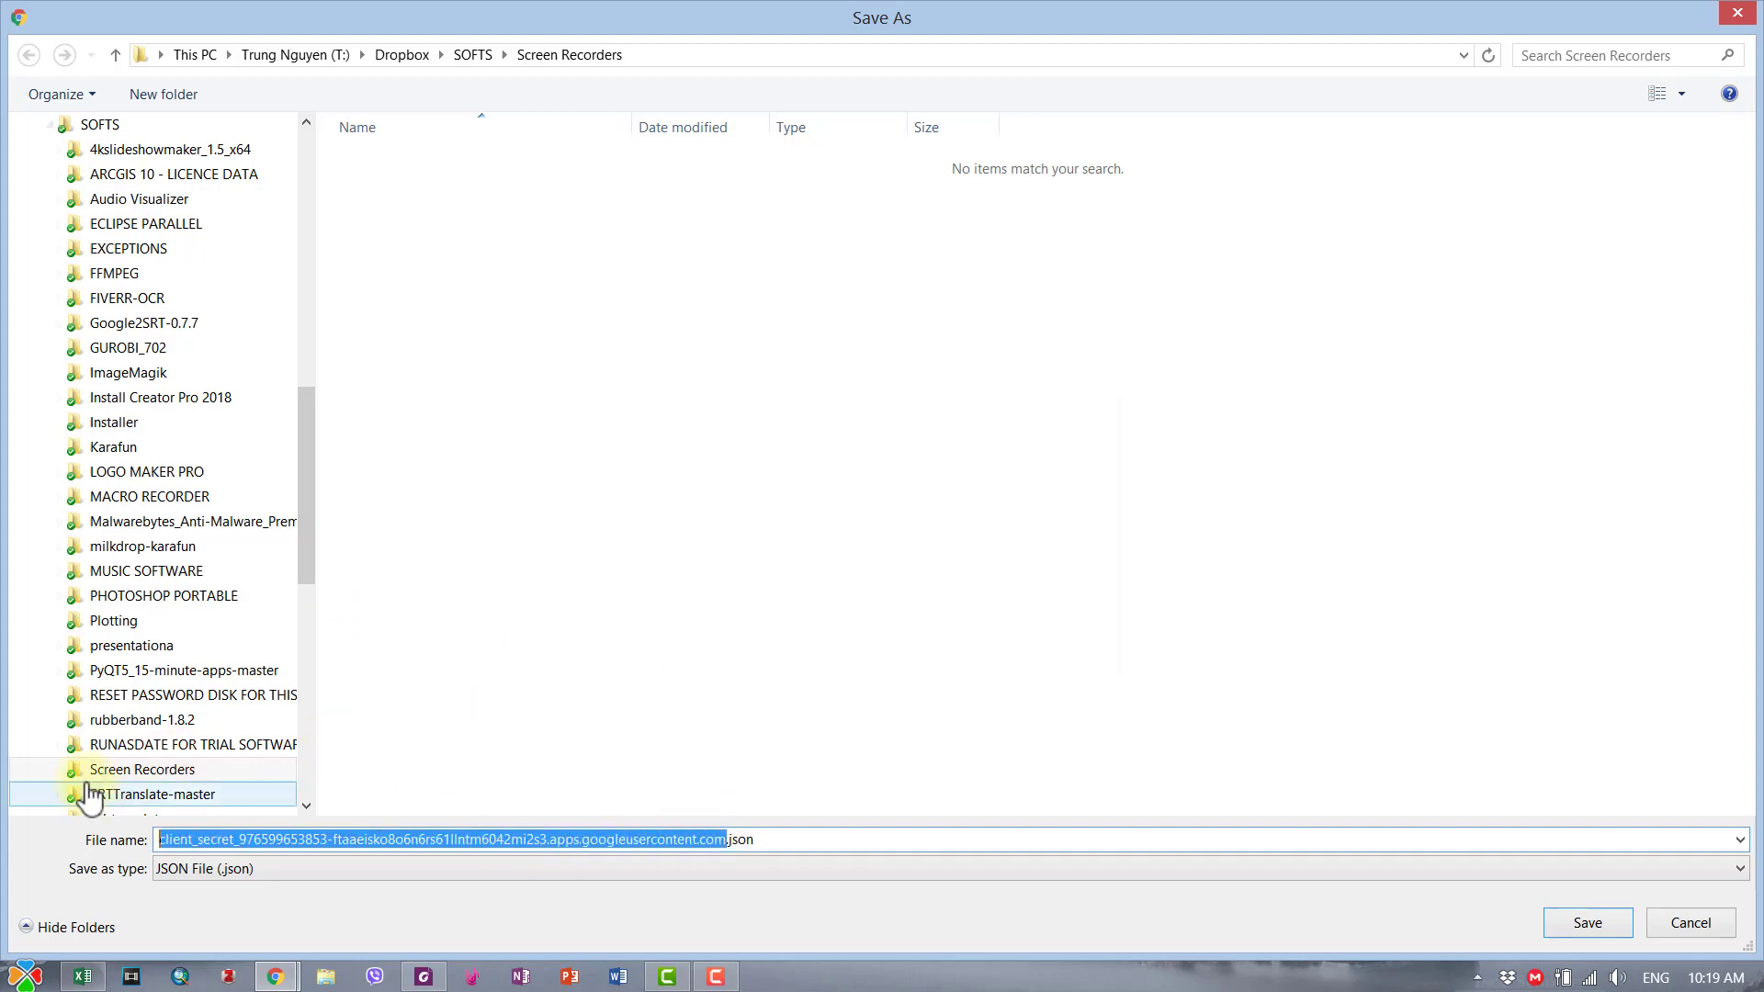
{"action": "type", "text": "HienCam"}
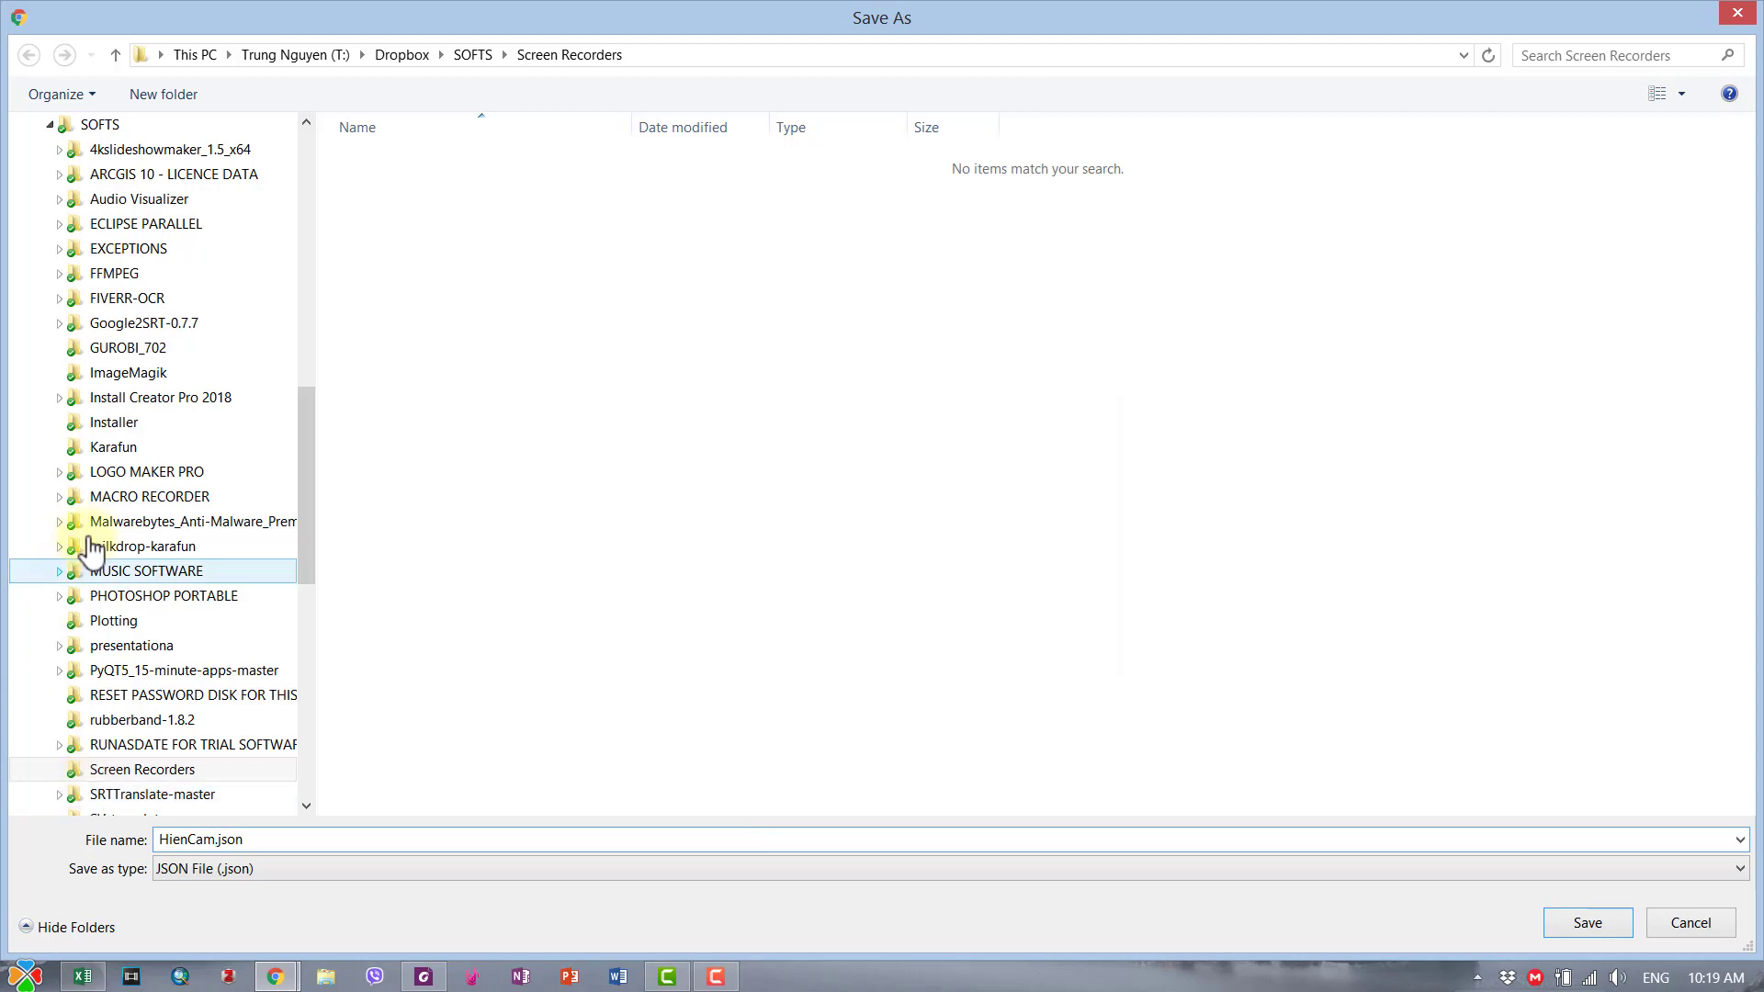
{"action": "left_click_drag", "start_coordinate": [309, 499], "coordinate": [334, 208]}
{"action": "left_click", "coordinate": [140, 164]}
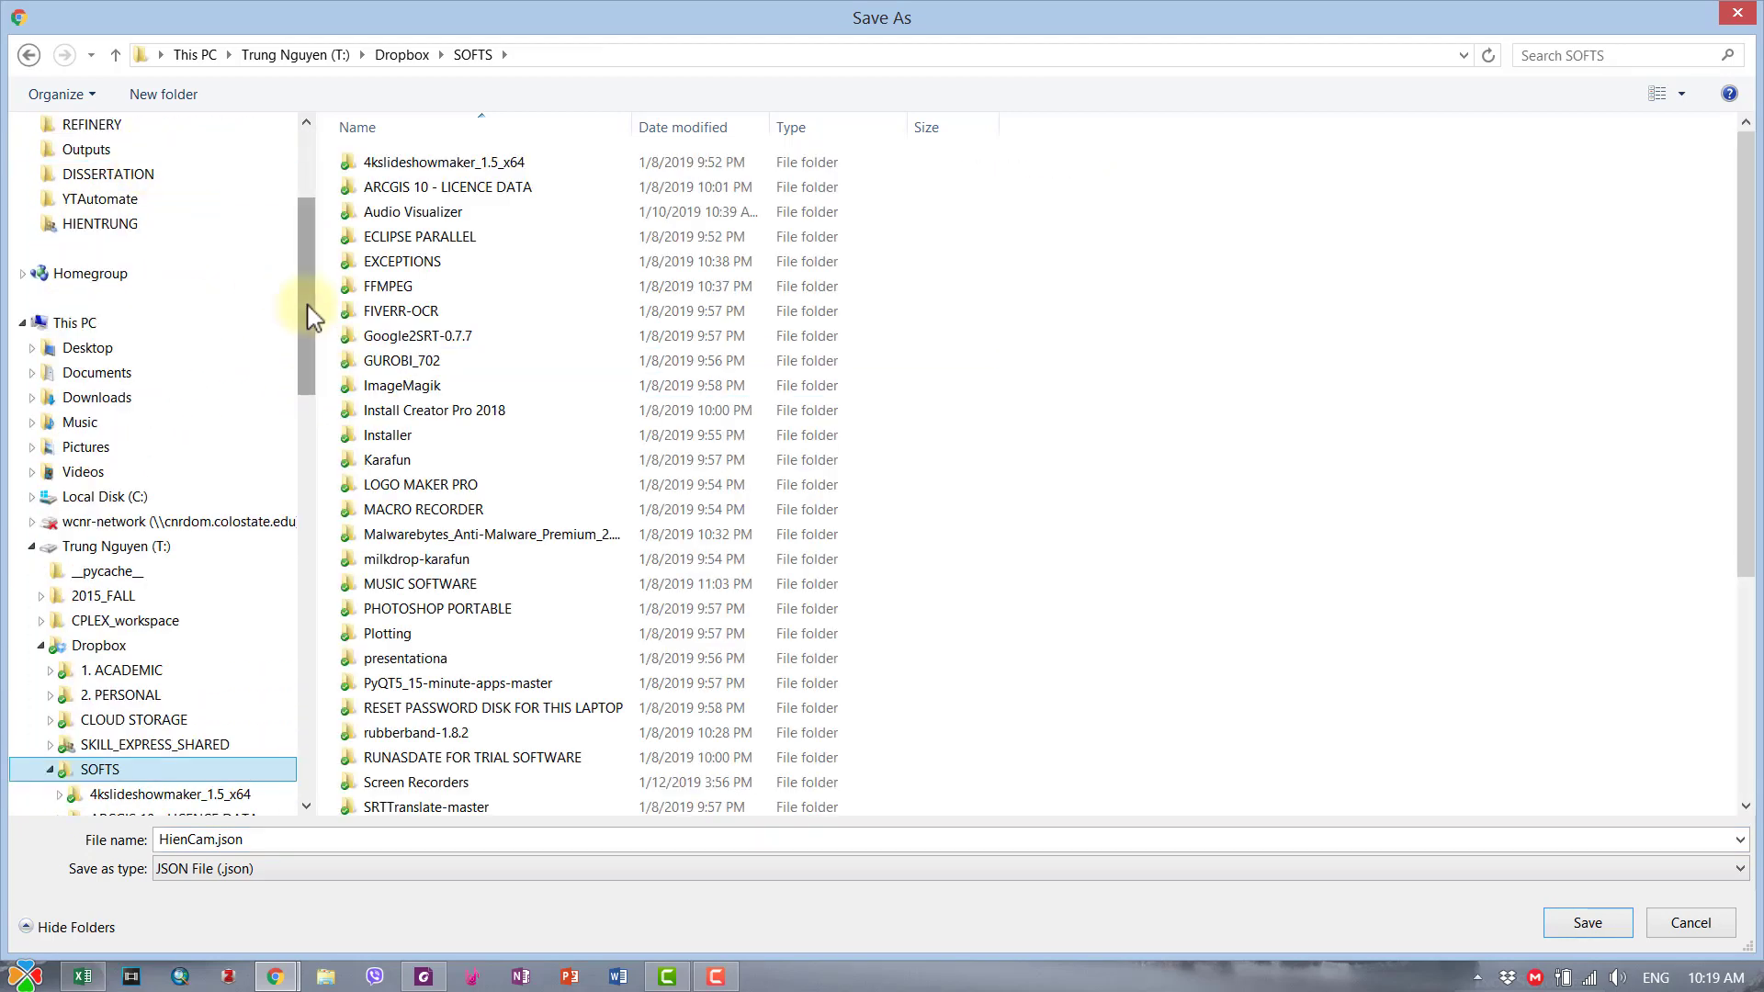
{"action": "left_click_drag", "start_coordinate": [310, 312], "coordinate": [310, 362]}
{"action": "scroll", "coordinate": [1020, 453], "scroll_direction": "down", "scroll_amount": 5}
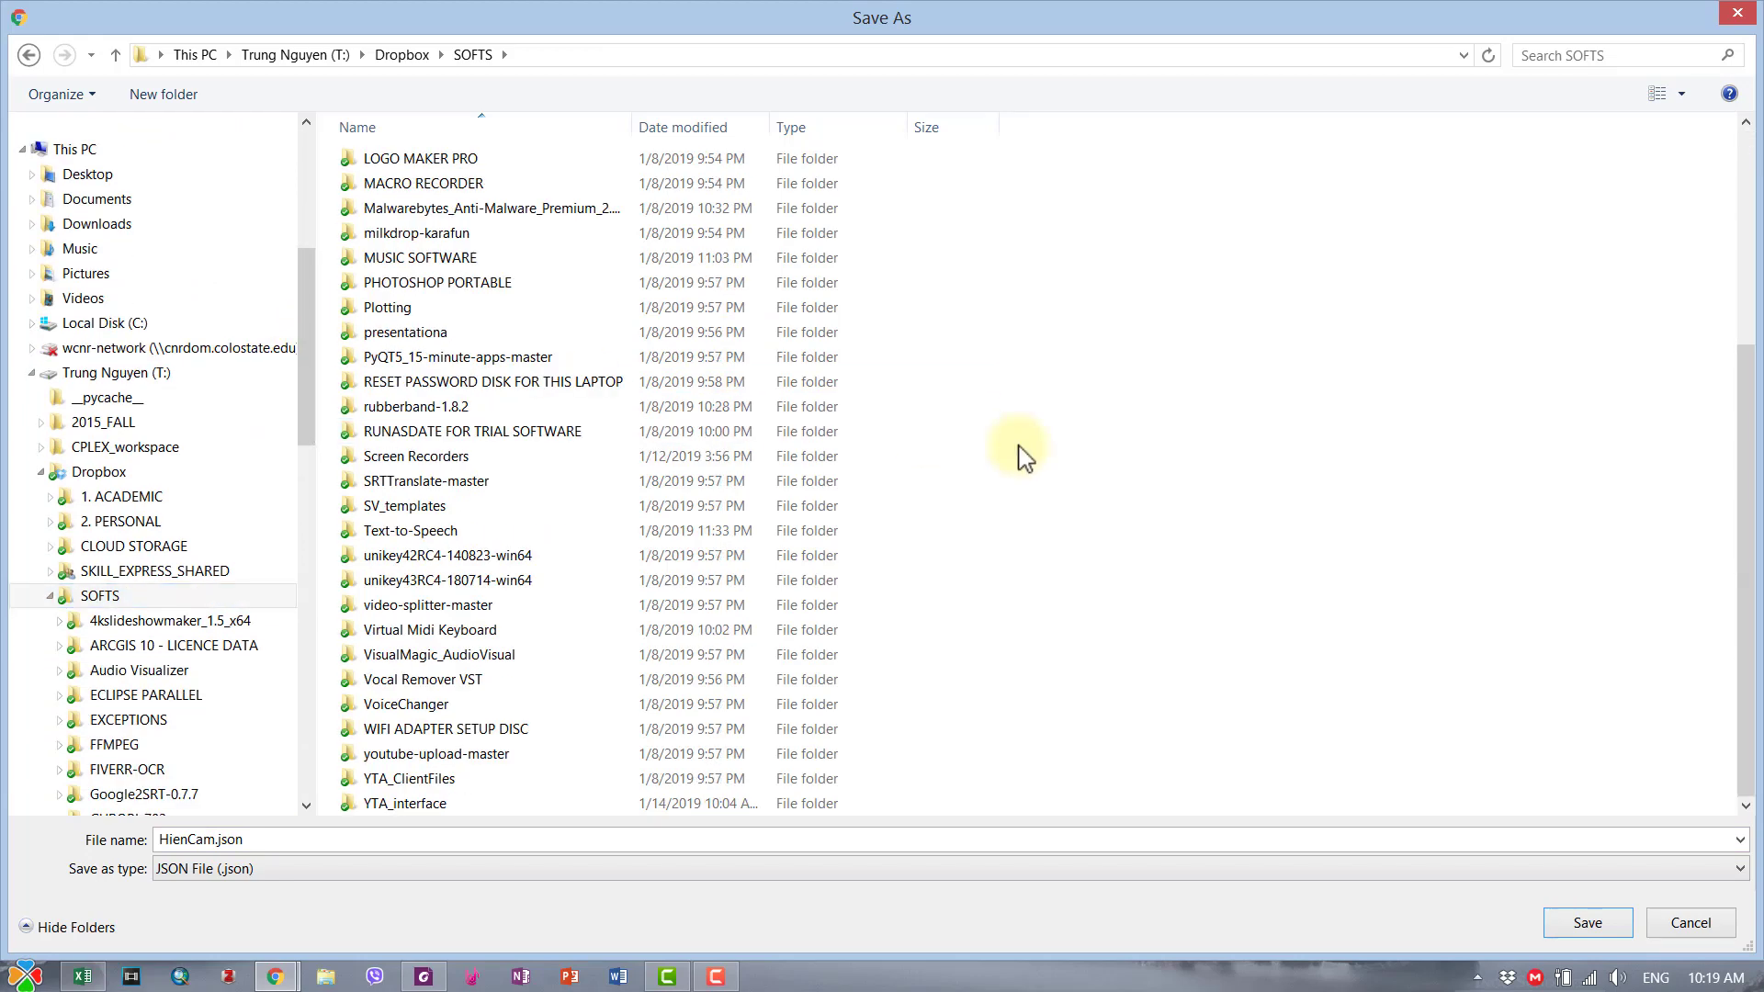
{"action": "double_click", "coordinate": [433, 790]}
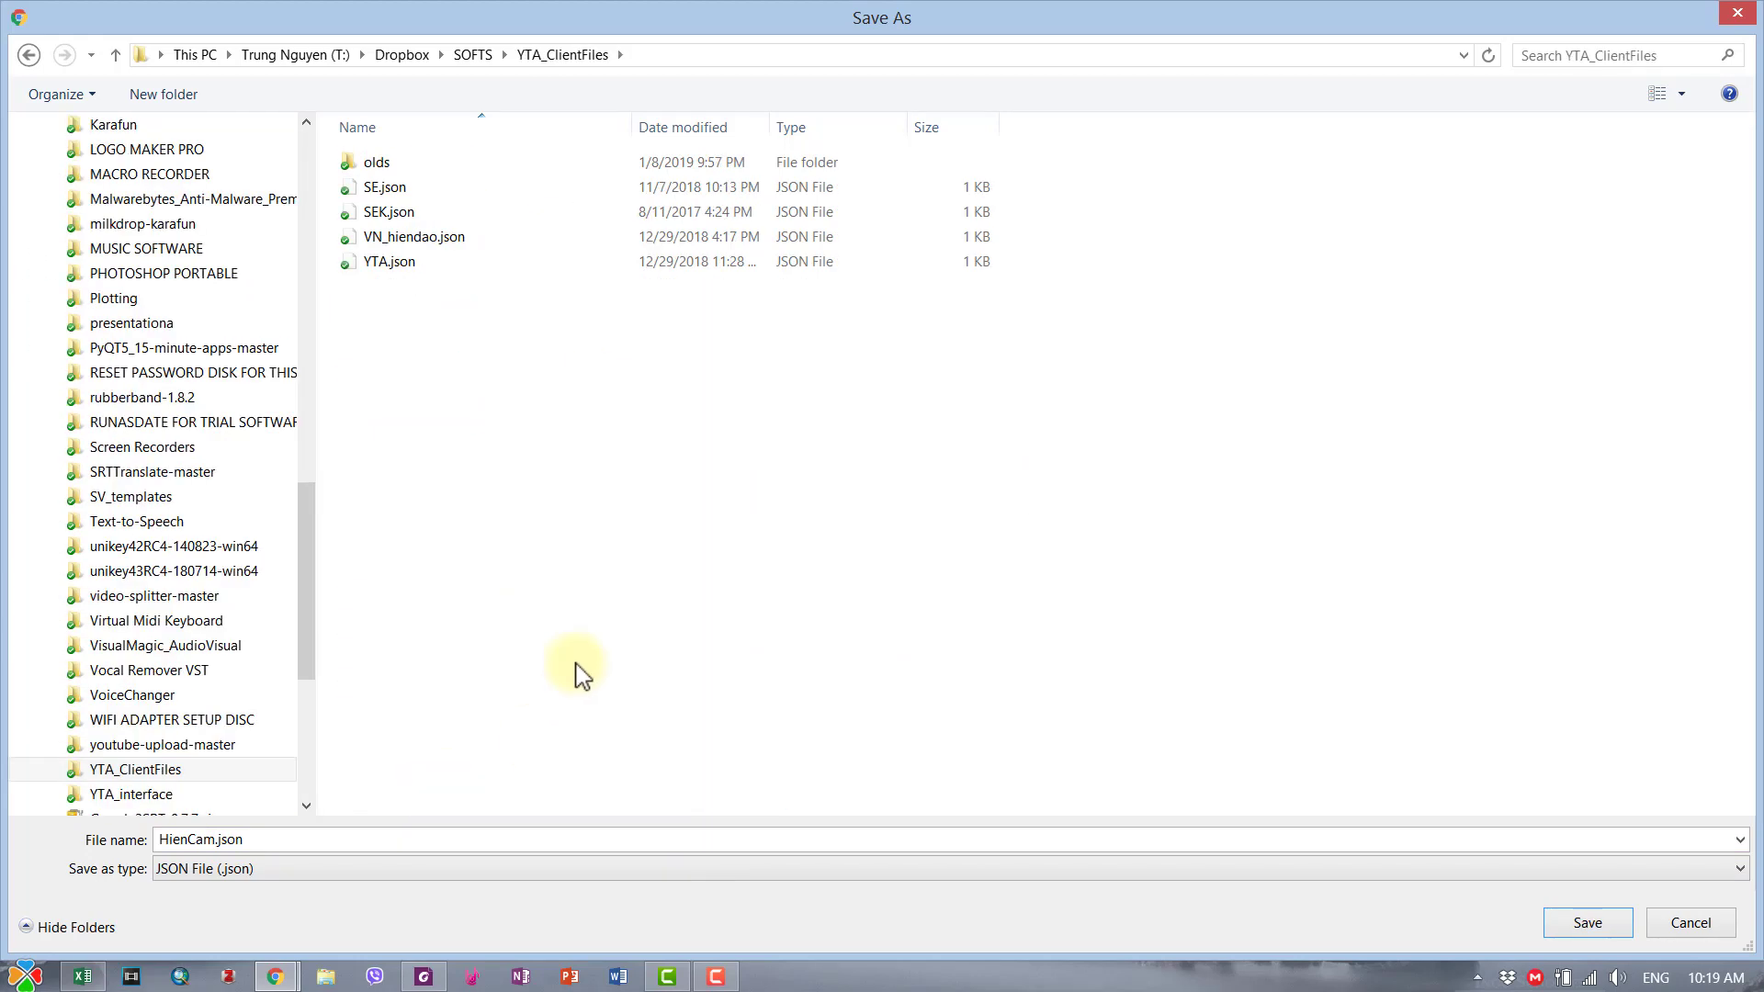
{"action": "left_click", "coordinate": [1586, 924]}
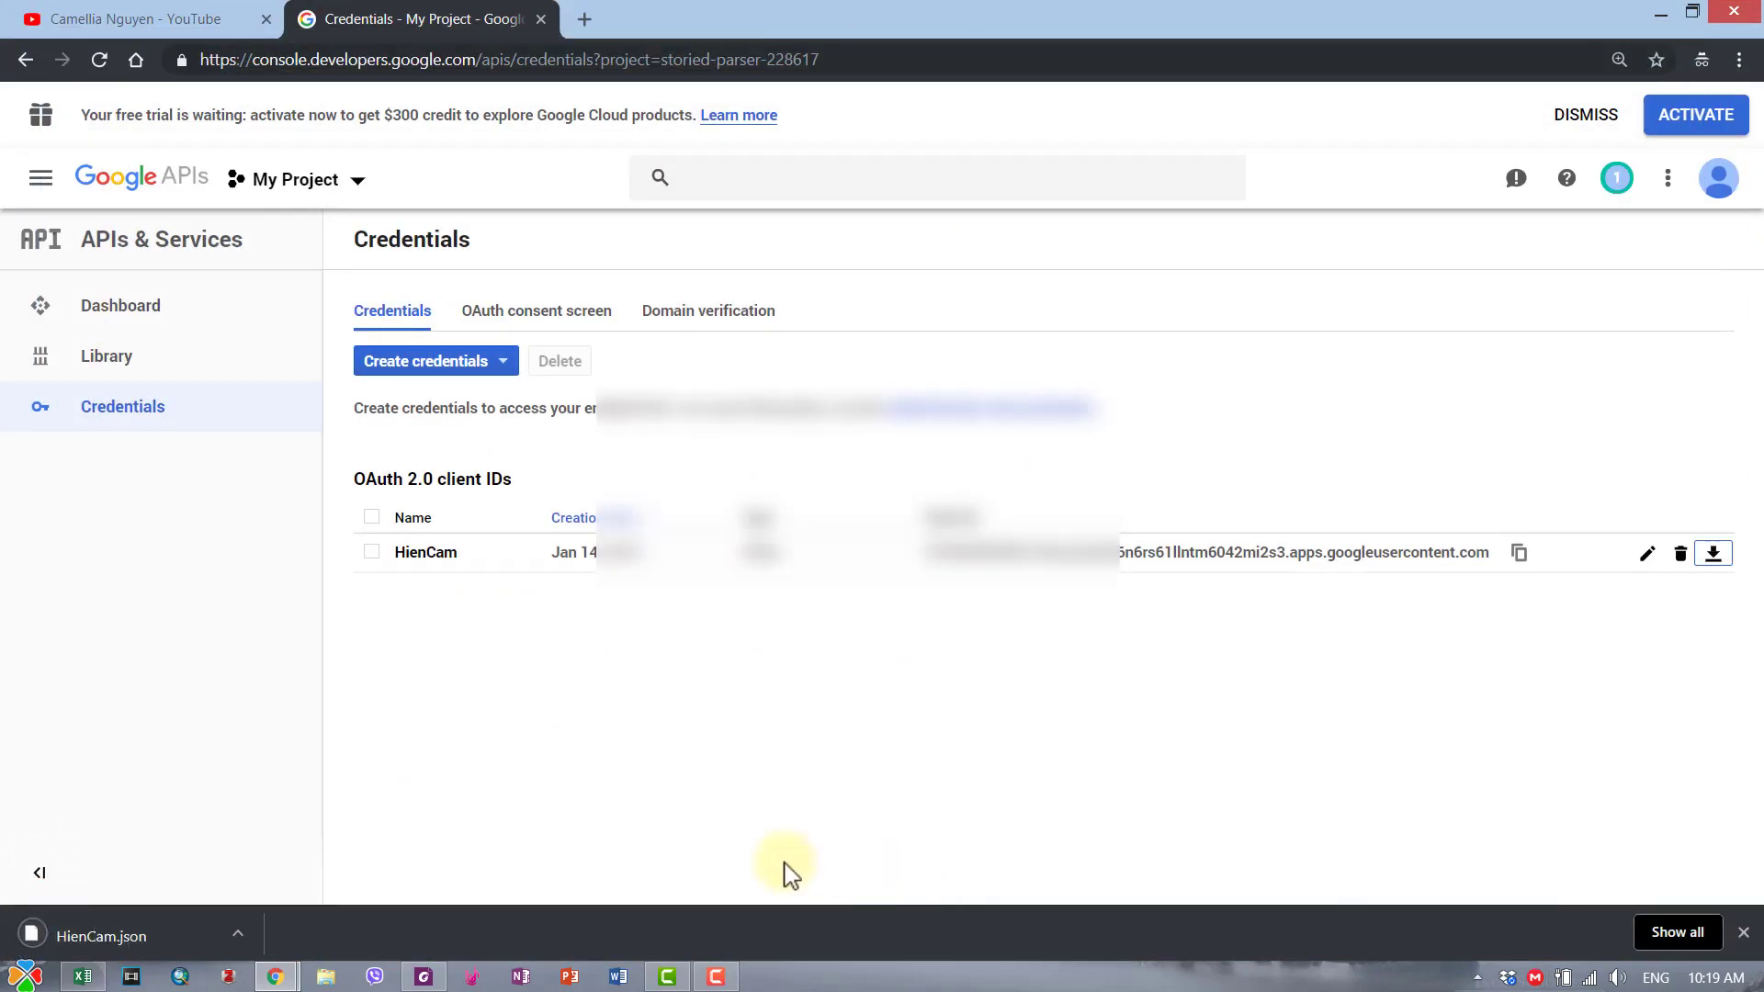
- Back in the workbook, set D4's lock file to SOFTS\YTA_ClientFiles\HienCam.json
{"action": "left_click", "coordinate": [1661, 22]}
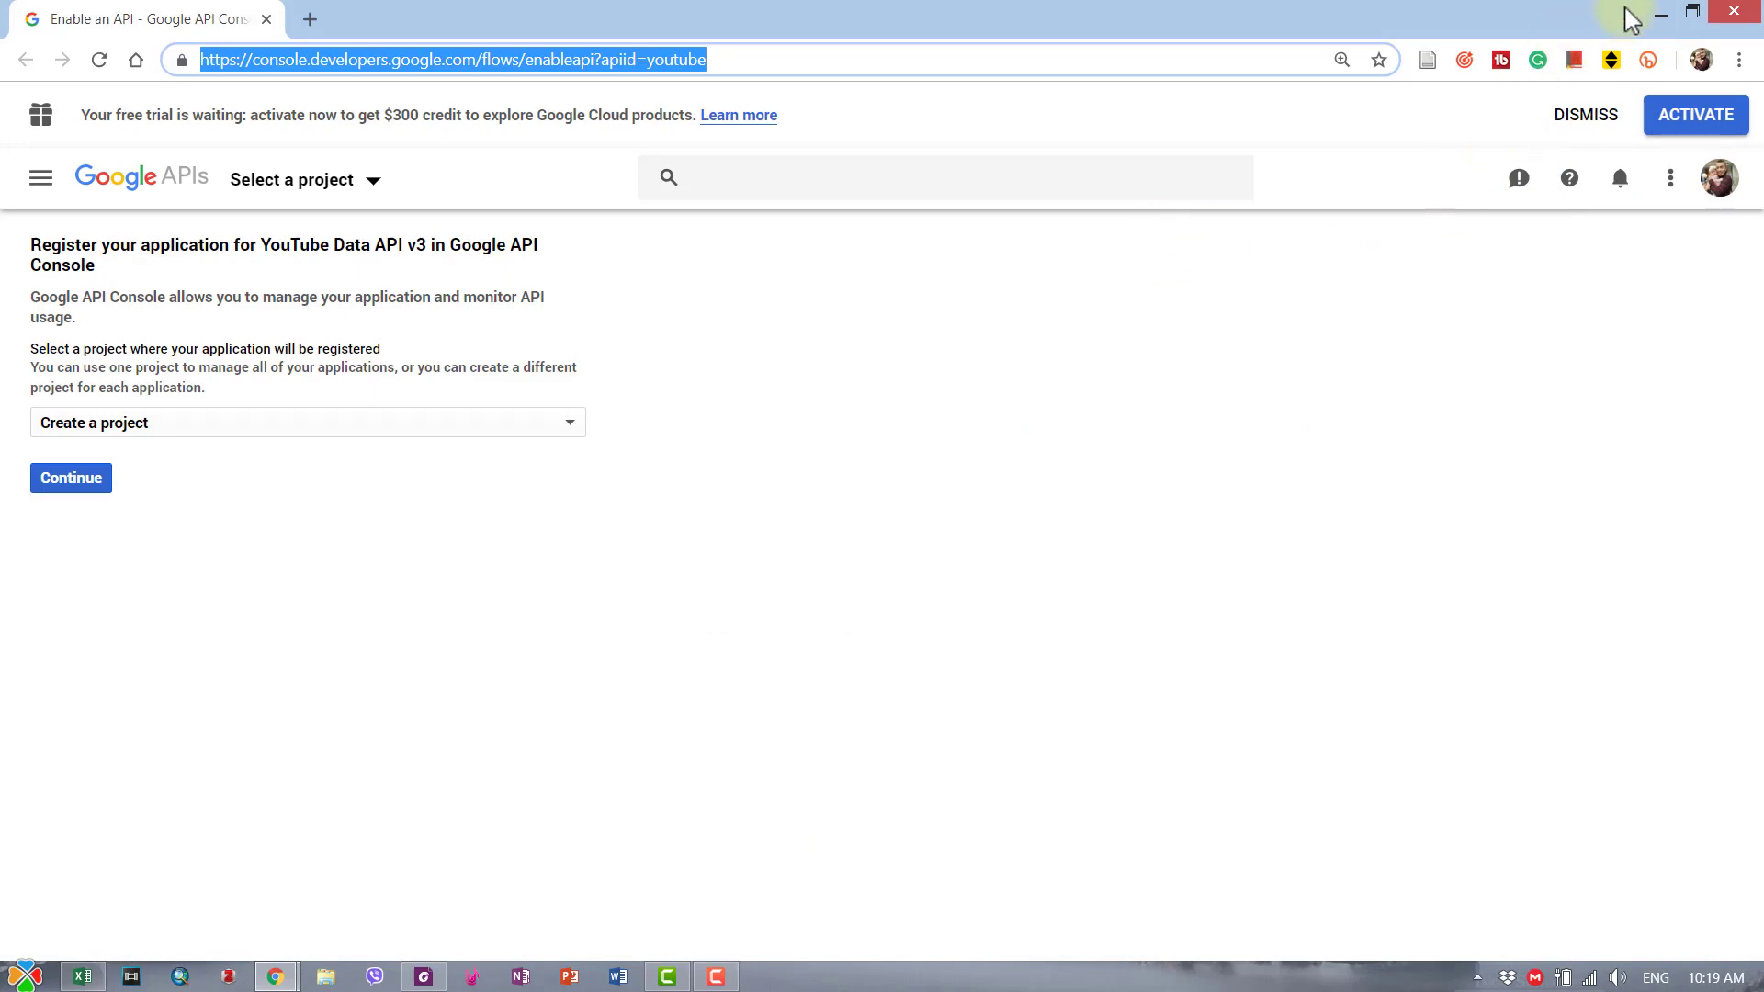
{"action": "left_click", "coordinate": [1661, 13]}
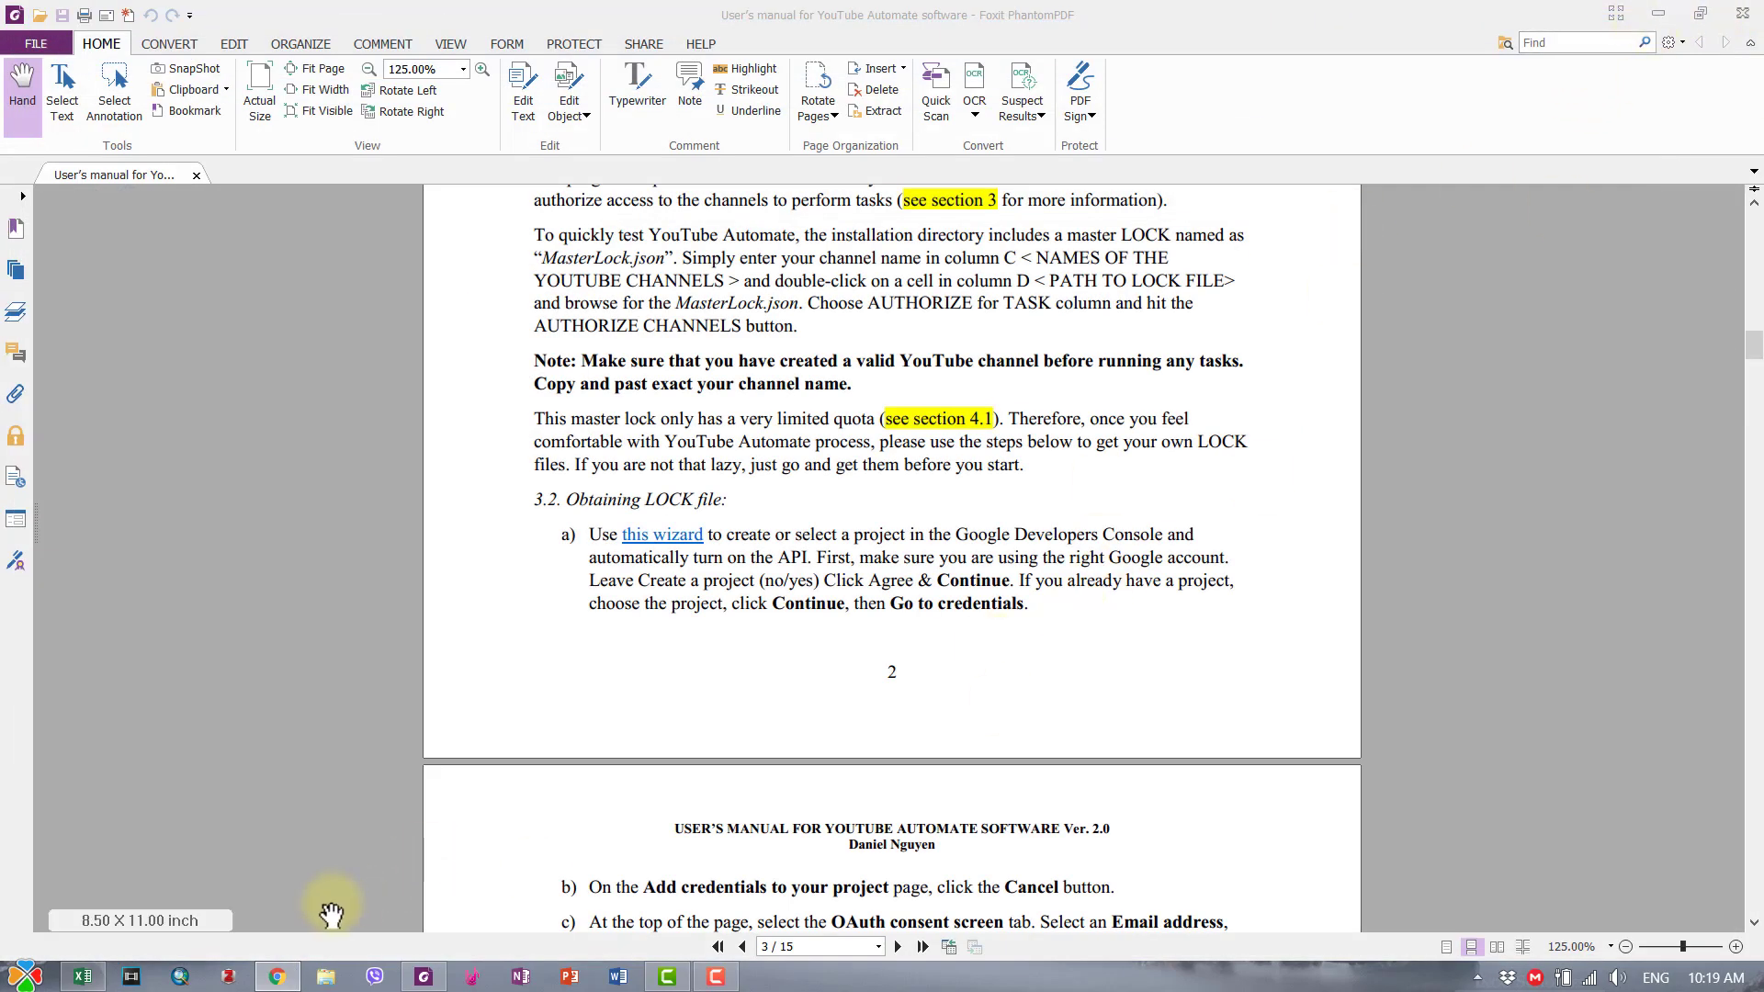
{"action": "left_click", "coordinate": [82, 976]}
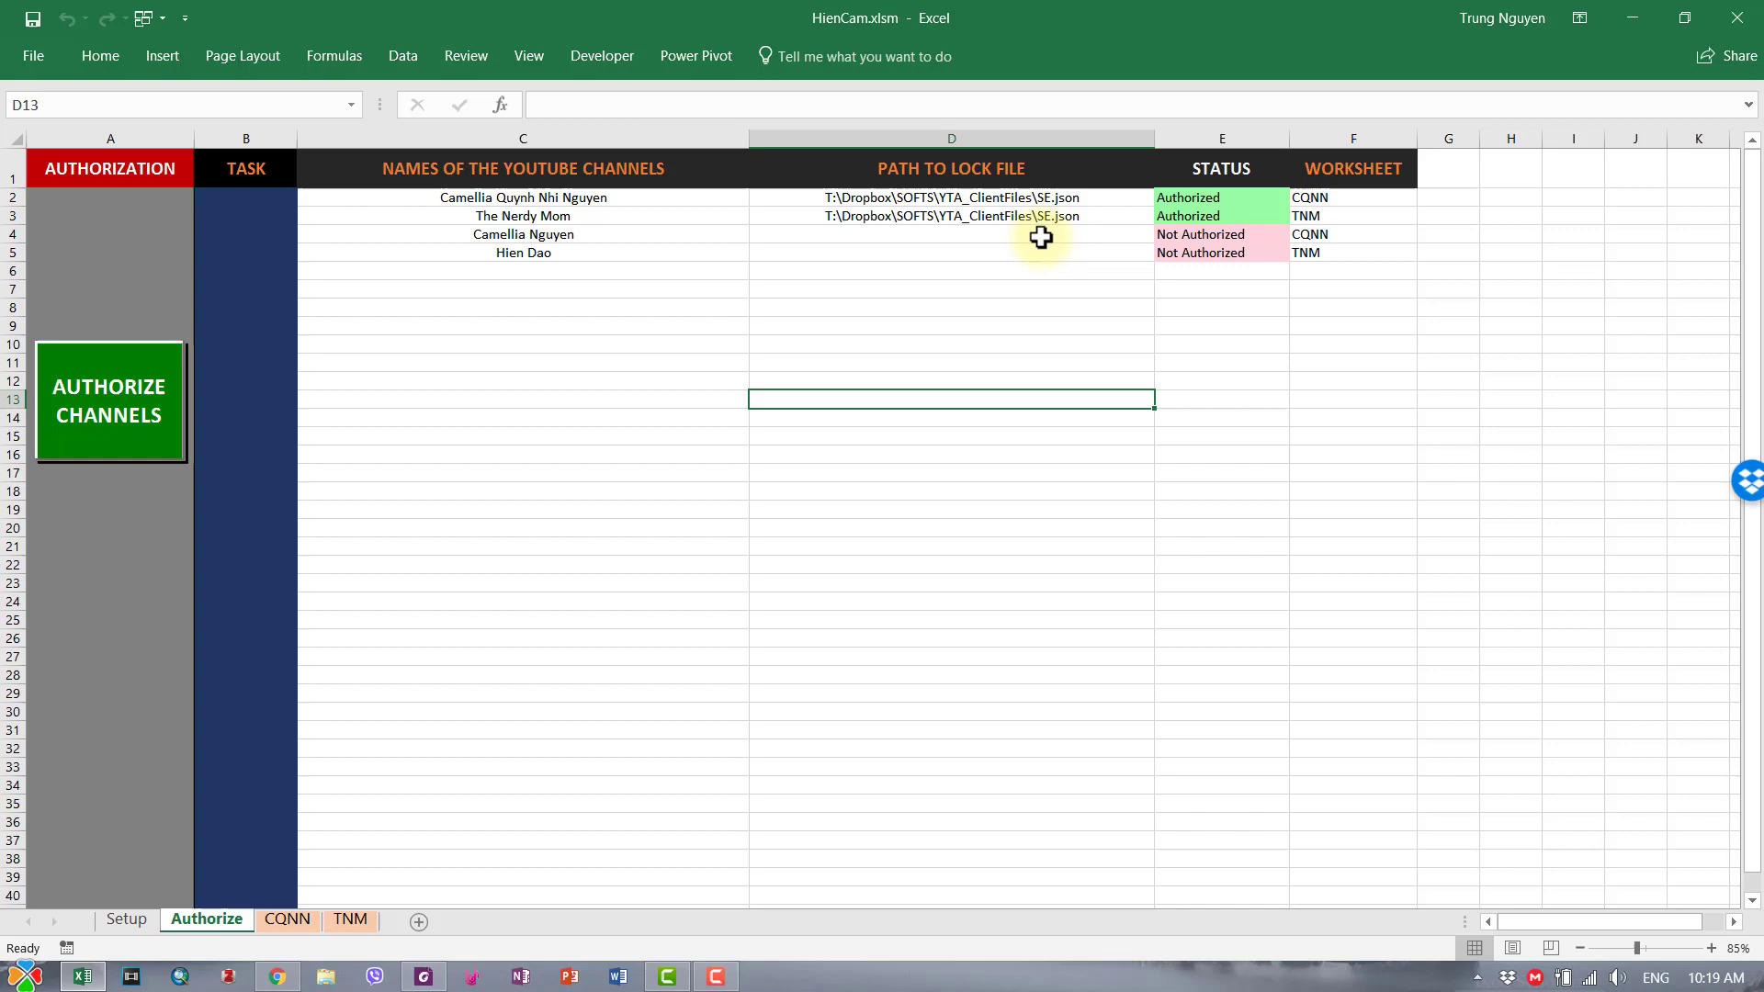
{"action": "double_click", "coordinate": [1041, 238]}
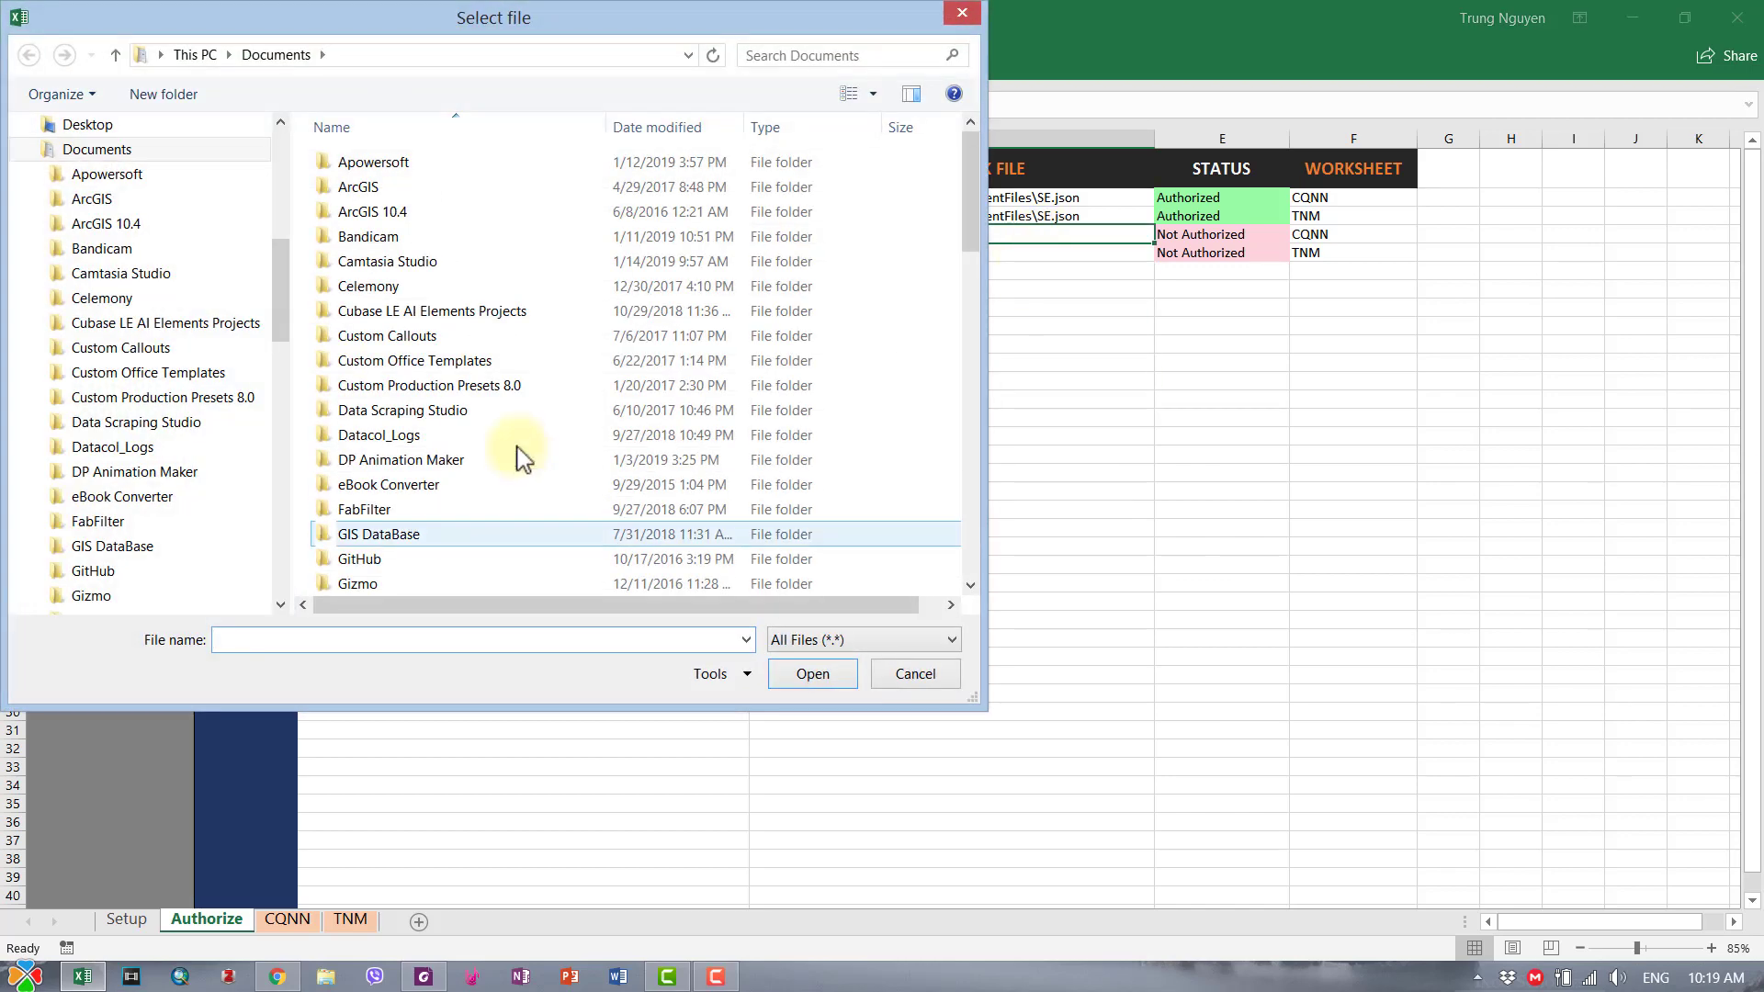
{"action": "left_click_drag", "start_coordinate": [281, 289], "coordinate": [267, 130]}
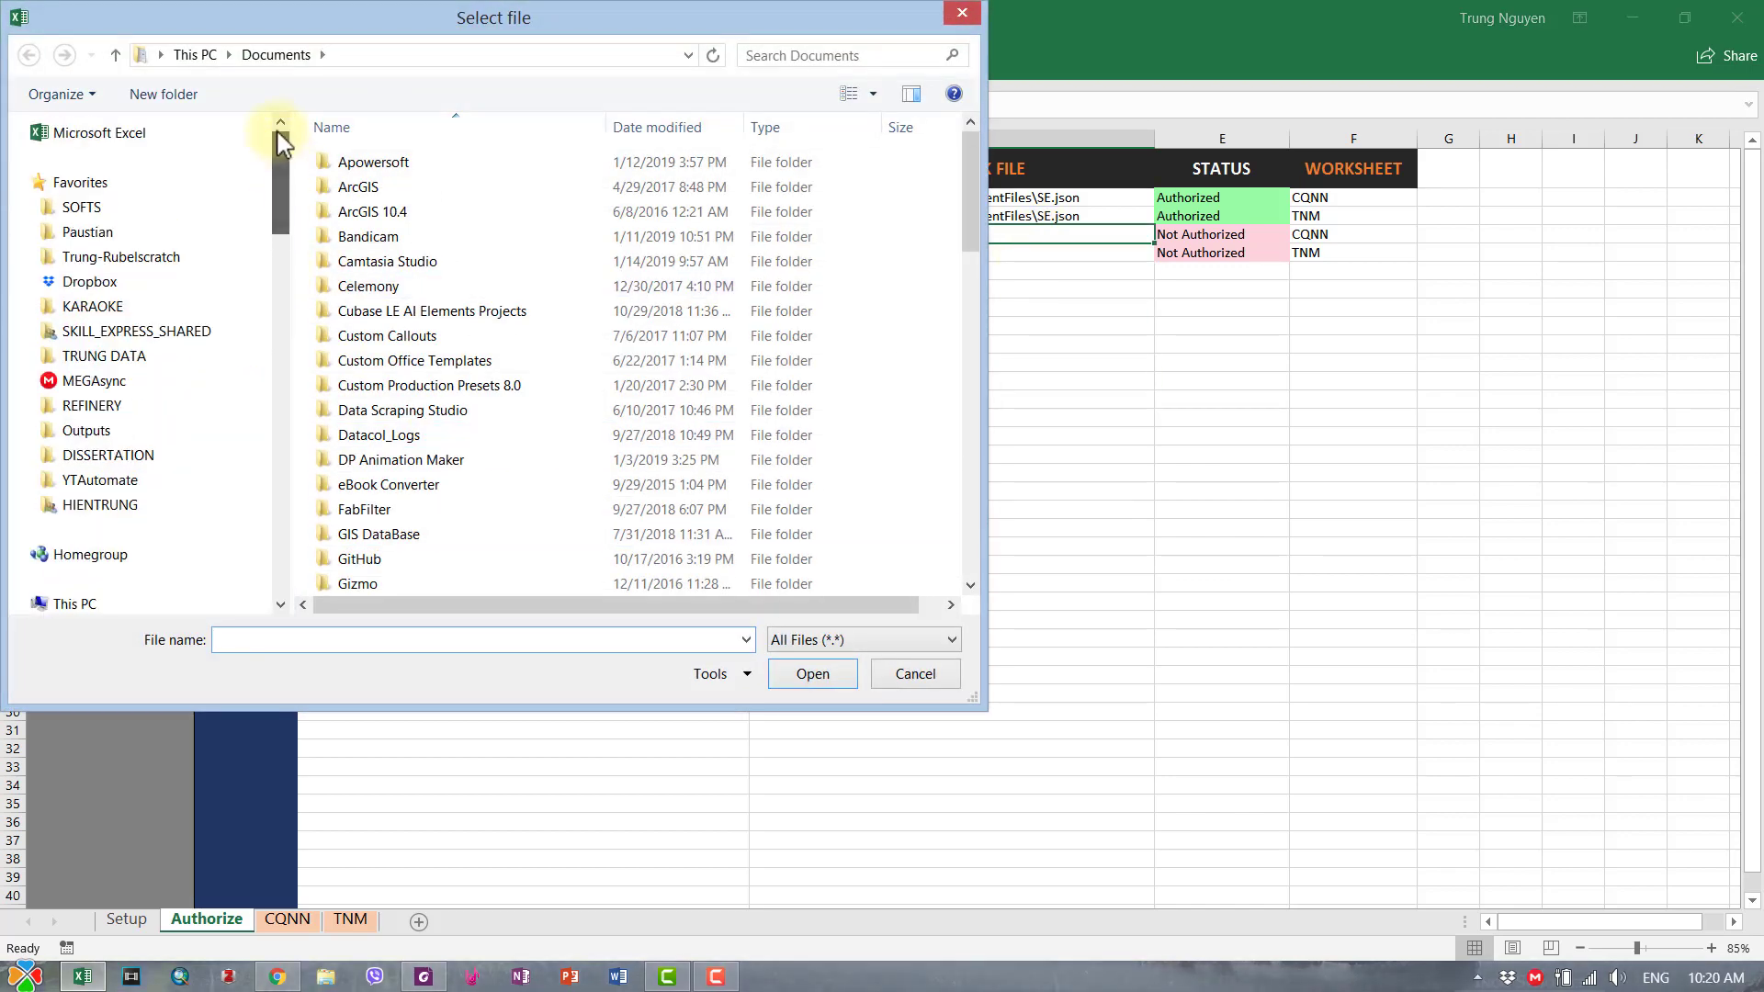
{"action": "left_click", "coordinate": [90, 210]}
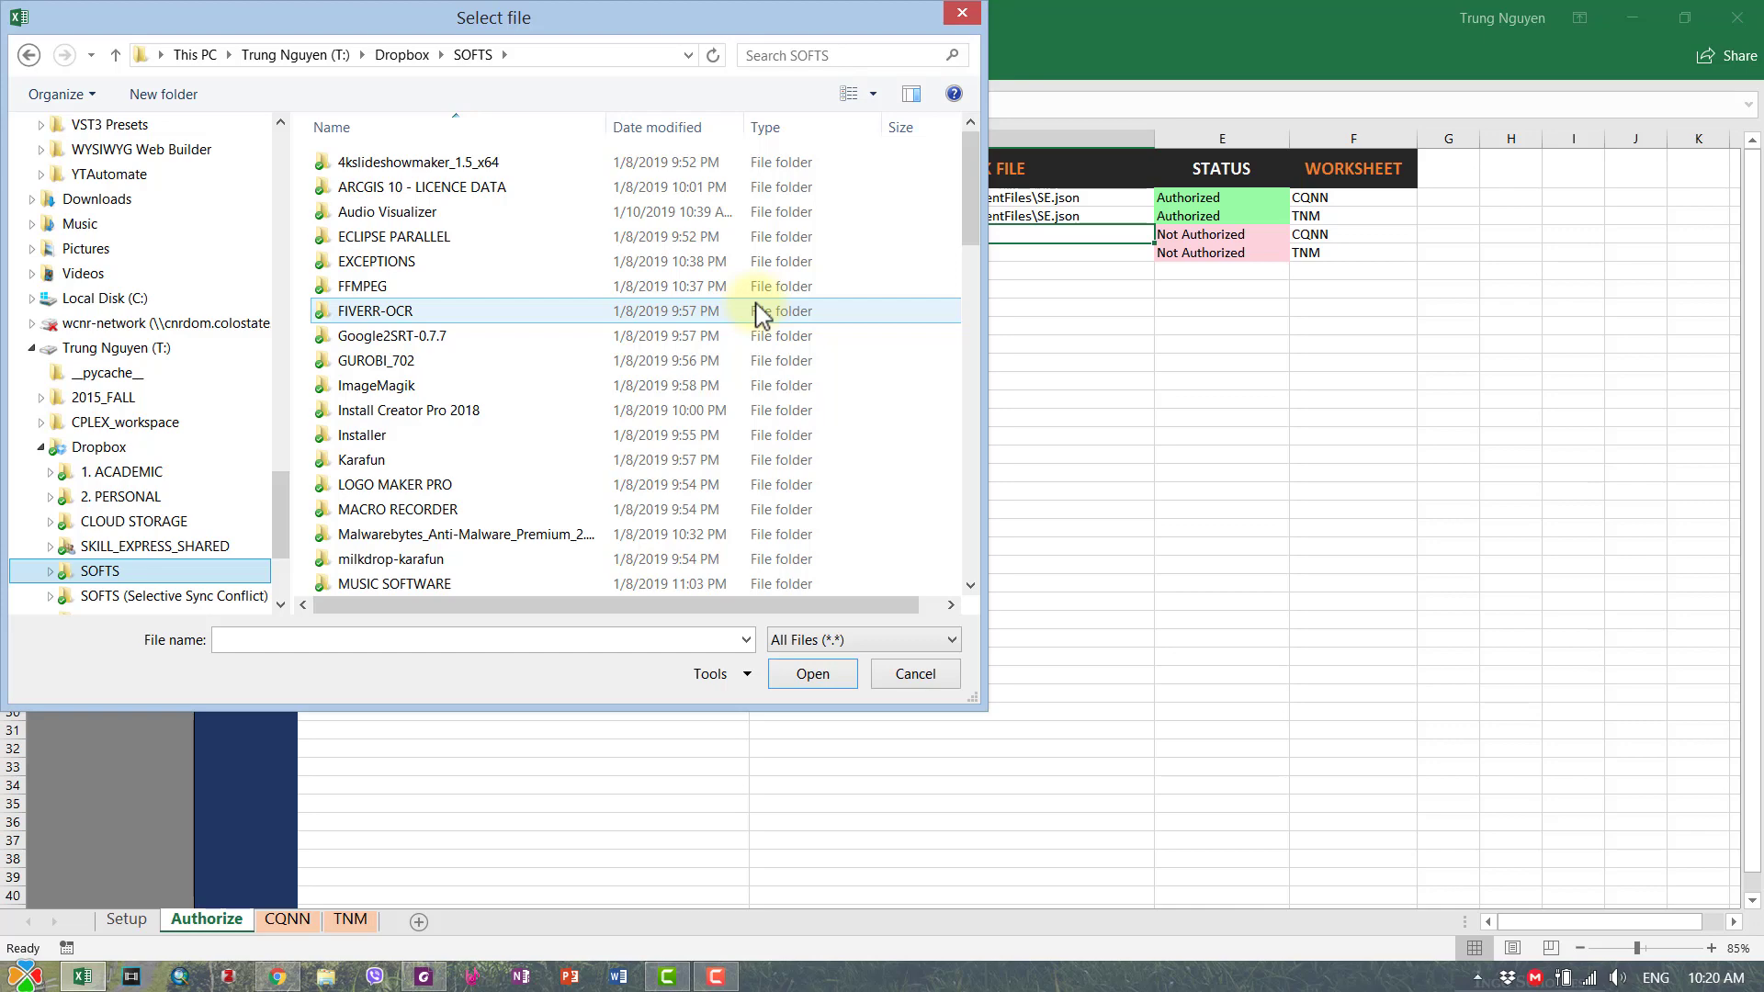
{"action": "left_click_drag", "start_coordinate": [956, 185], "coordinate": [939, 372]}
{"action": "double_click", "coordinate": [363, 338]}
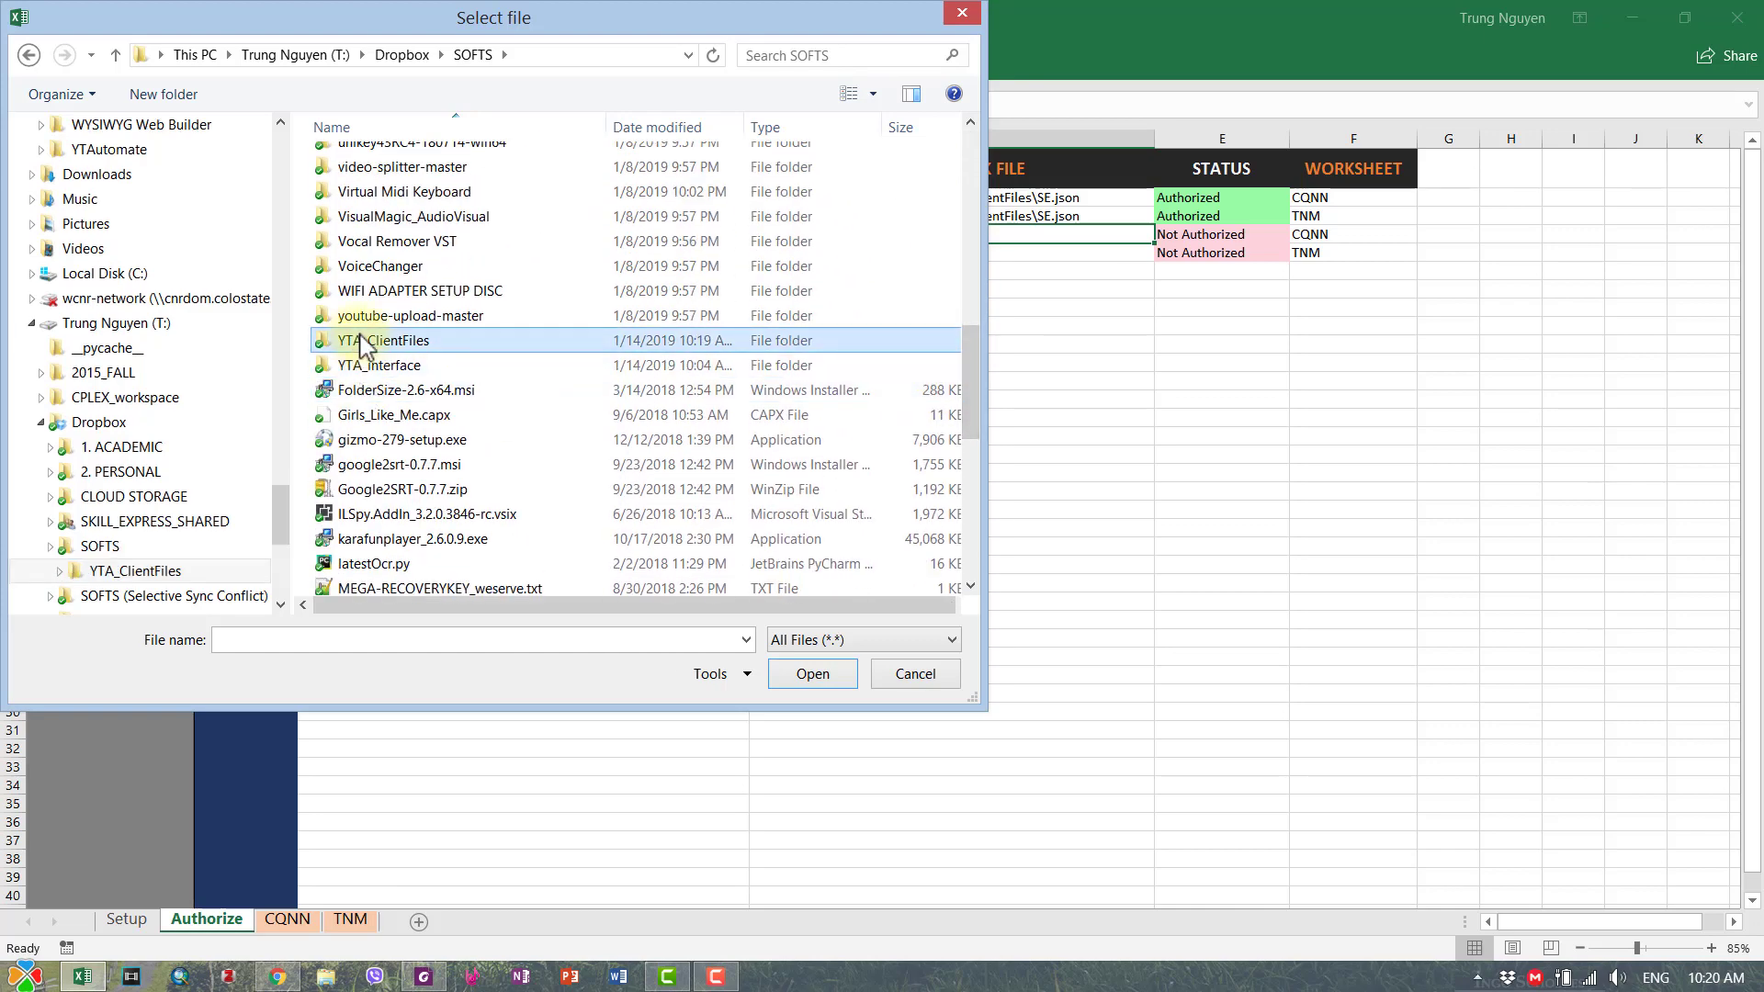
{"action": "left_click", "coordinate": [372, 265]}
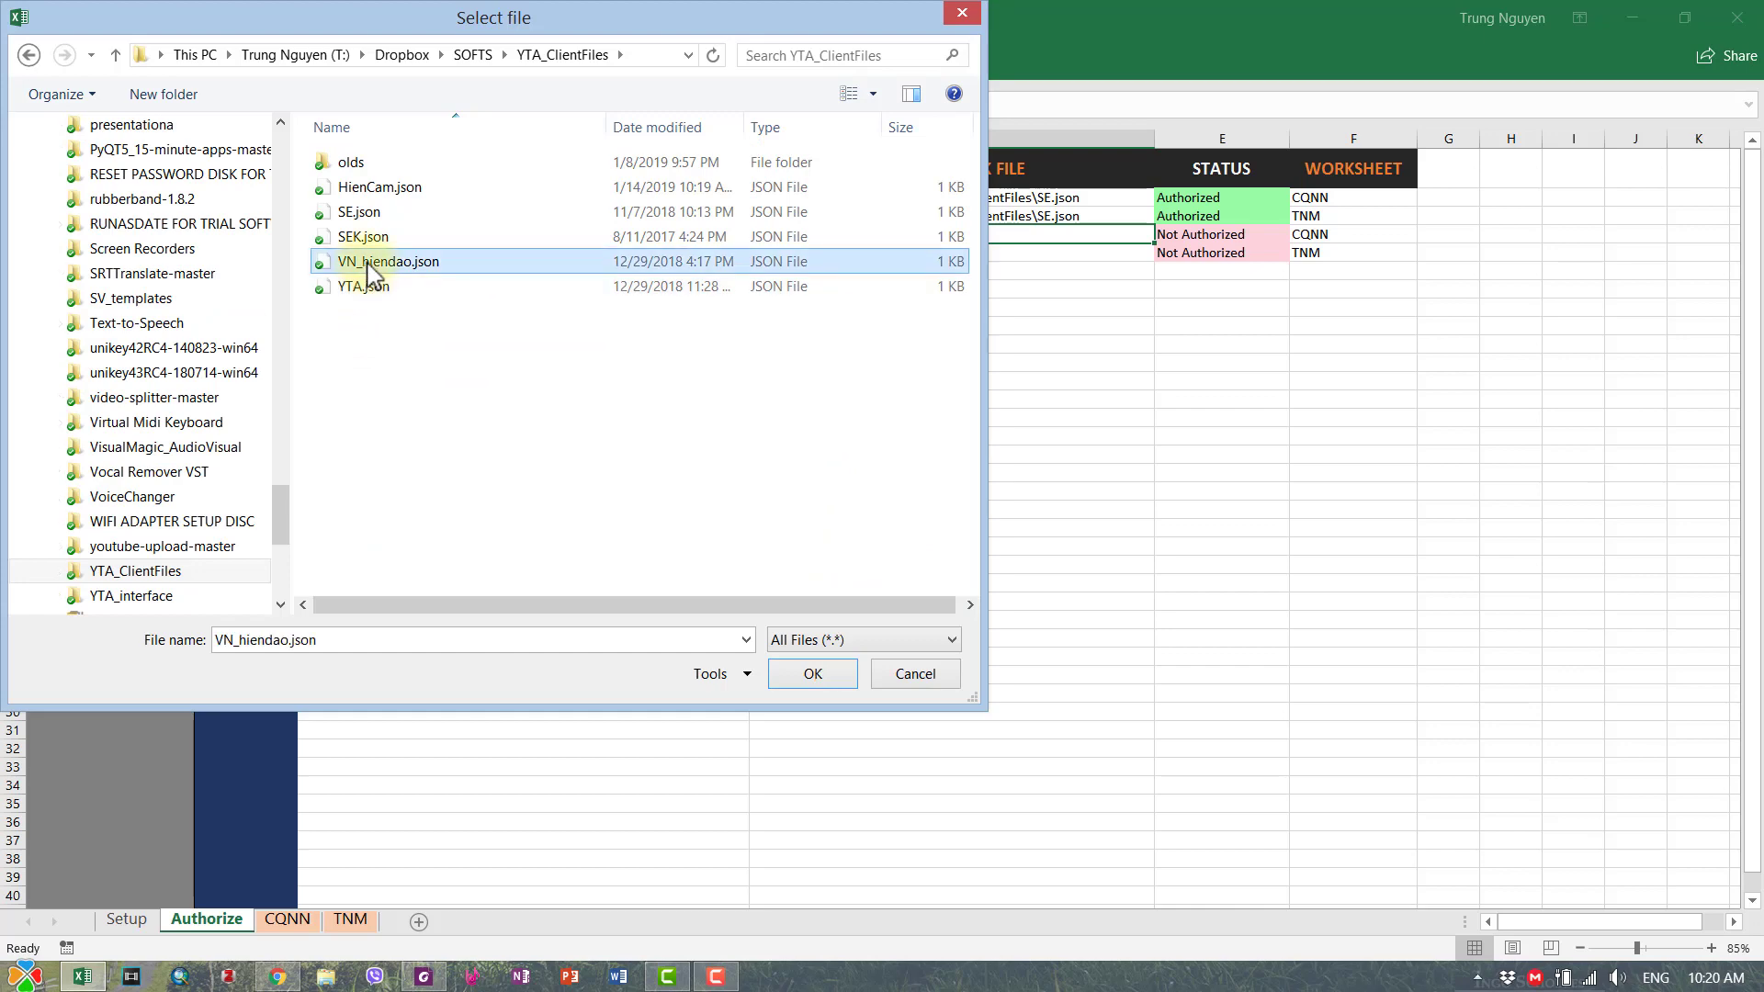
{"action": "left_click", "coordinate": [374, 191]}
{"action": "left_click", "coordinate": [812, 674]}
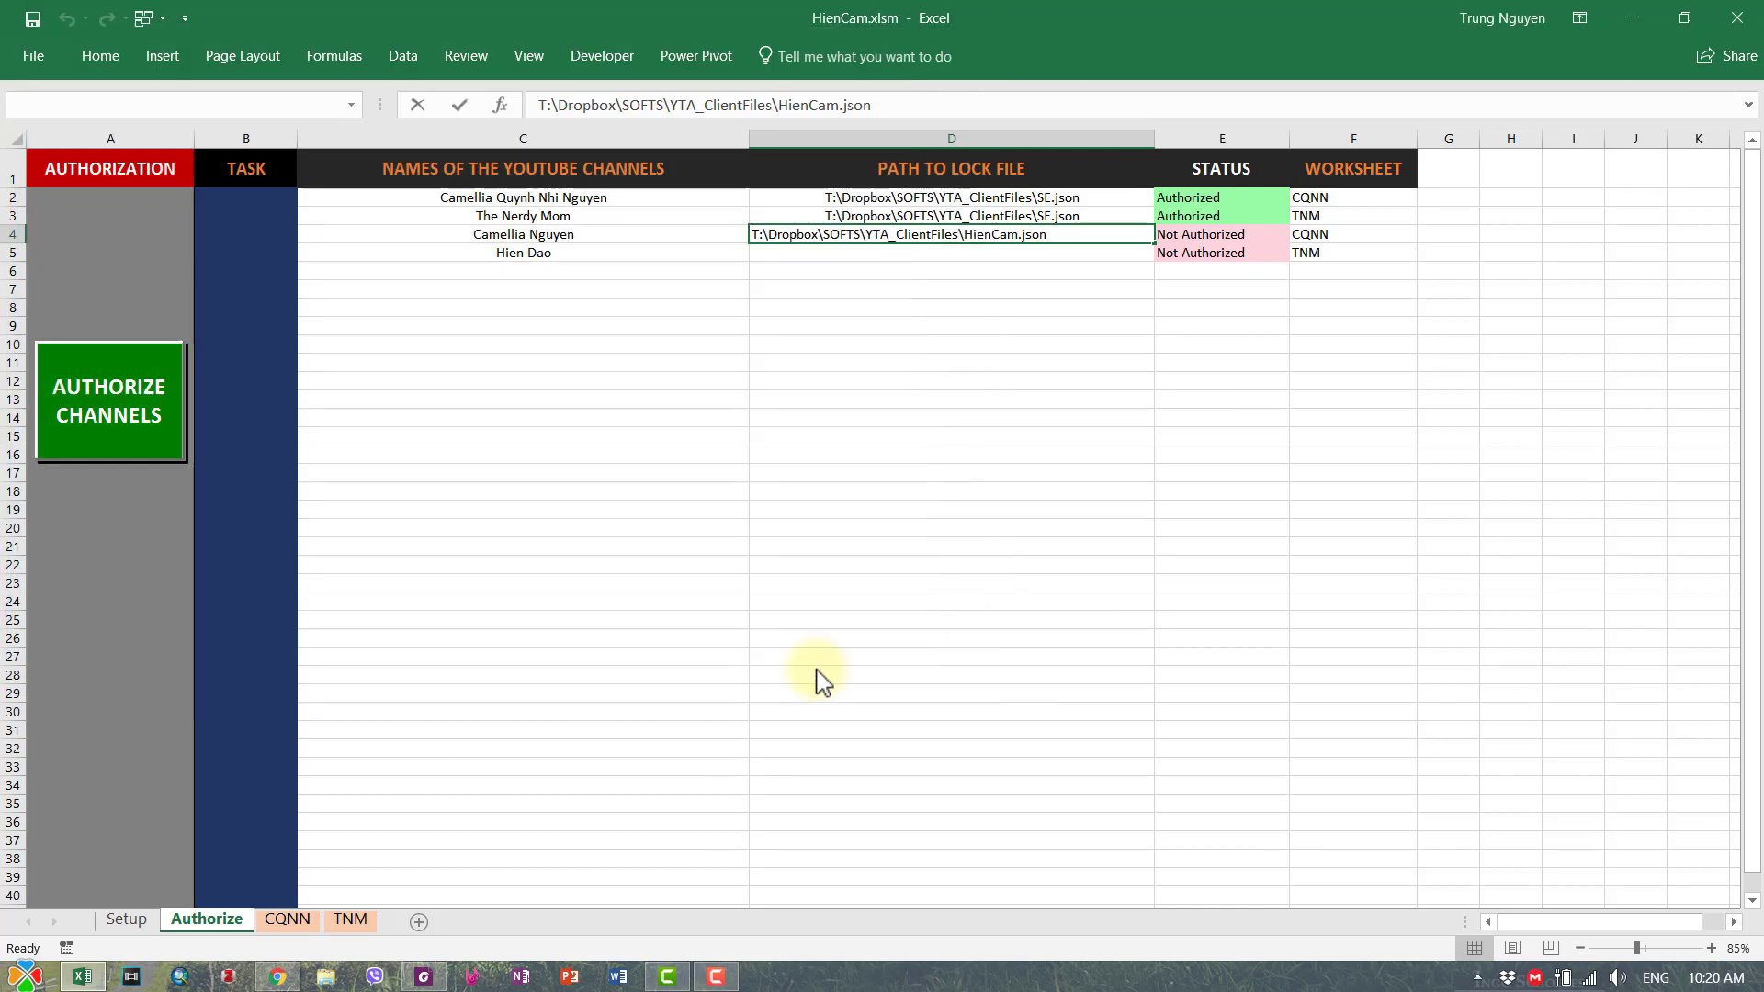
- Copy the HienCam.json path from D4 into D5, replacing a wrong flash-filled value
{"action": "left_click", "coordinate": [1090, 437]}
{"action": "left_click", "coordinate": [1099, 233]}
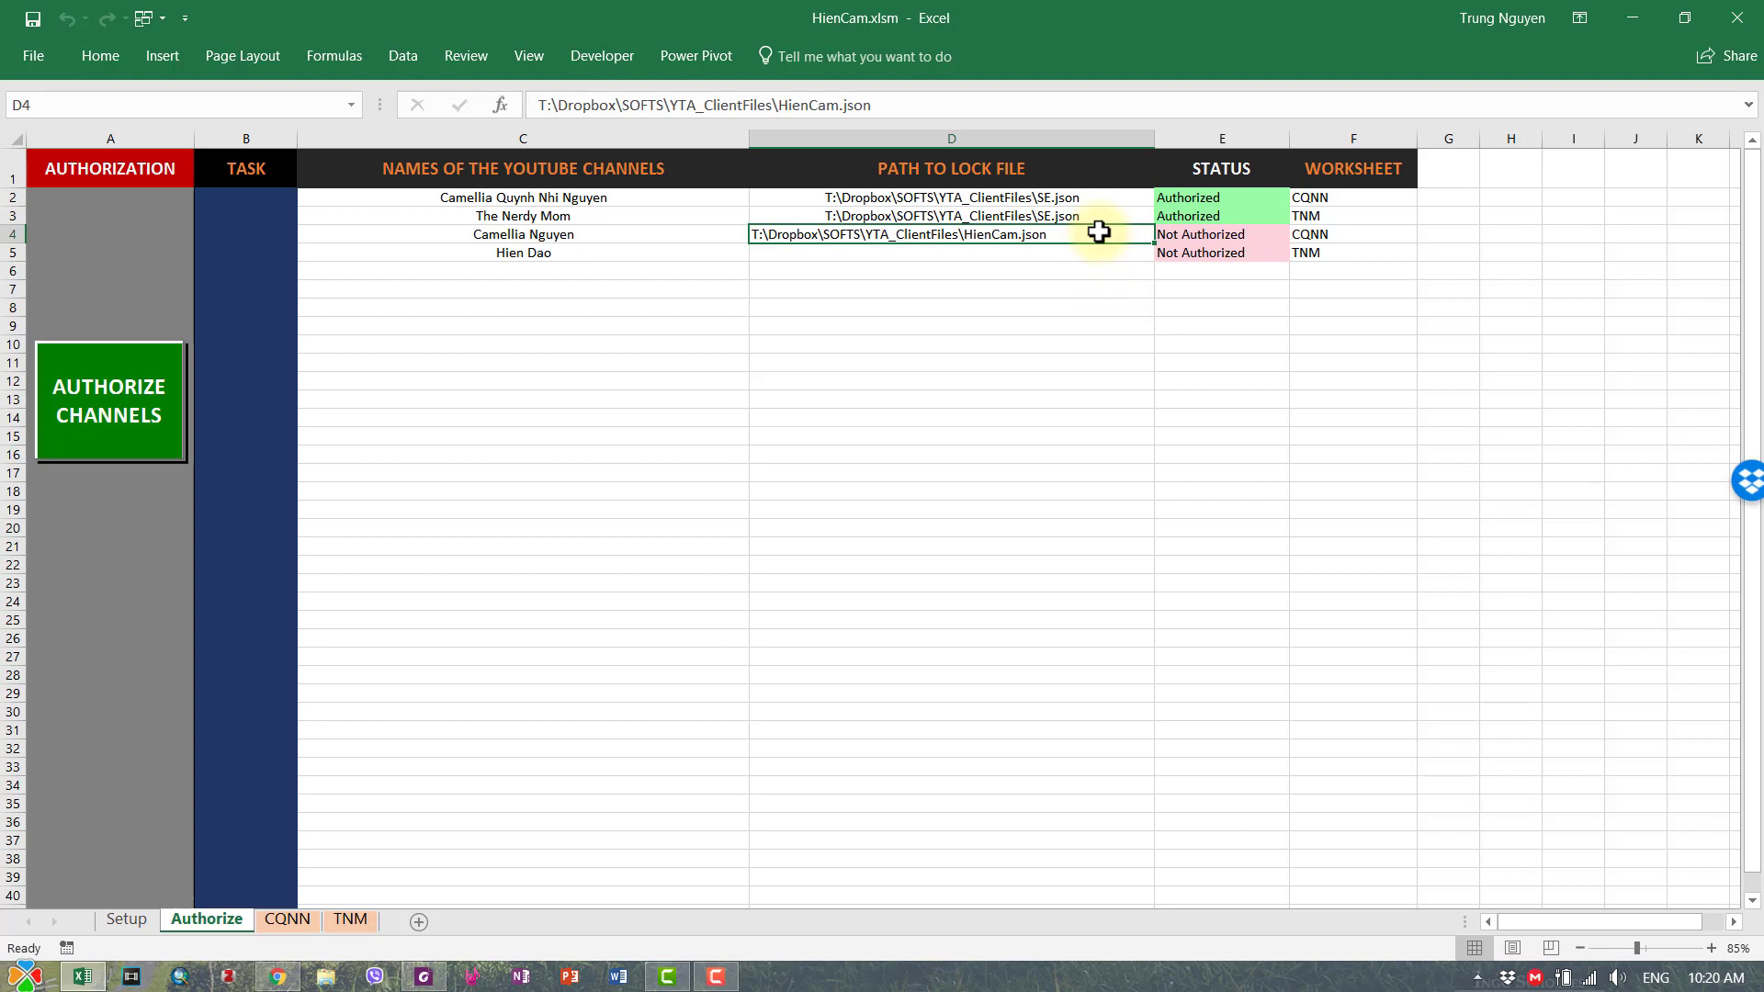
{"action": "key", "text": "ctrl+e"}
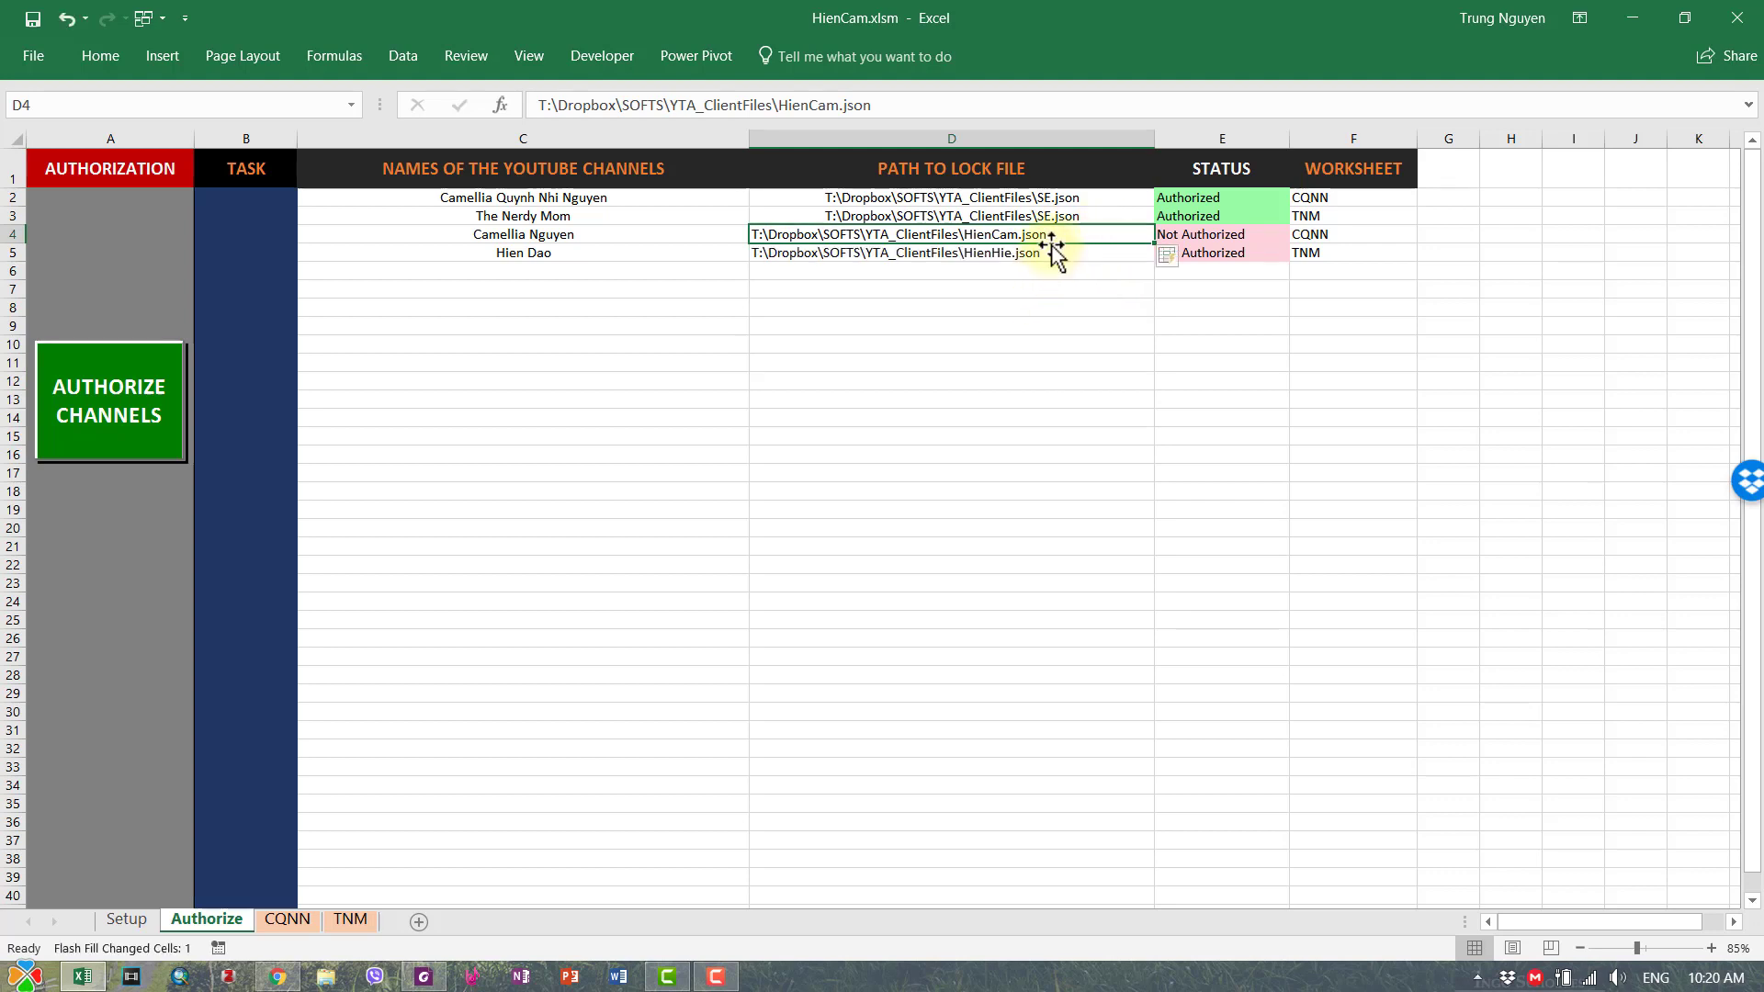
{"action": "left_click", "coordinate": [1046, 250]}
{"action": "left_click", "coordinate": [1038, 233]}
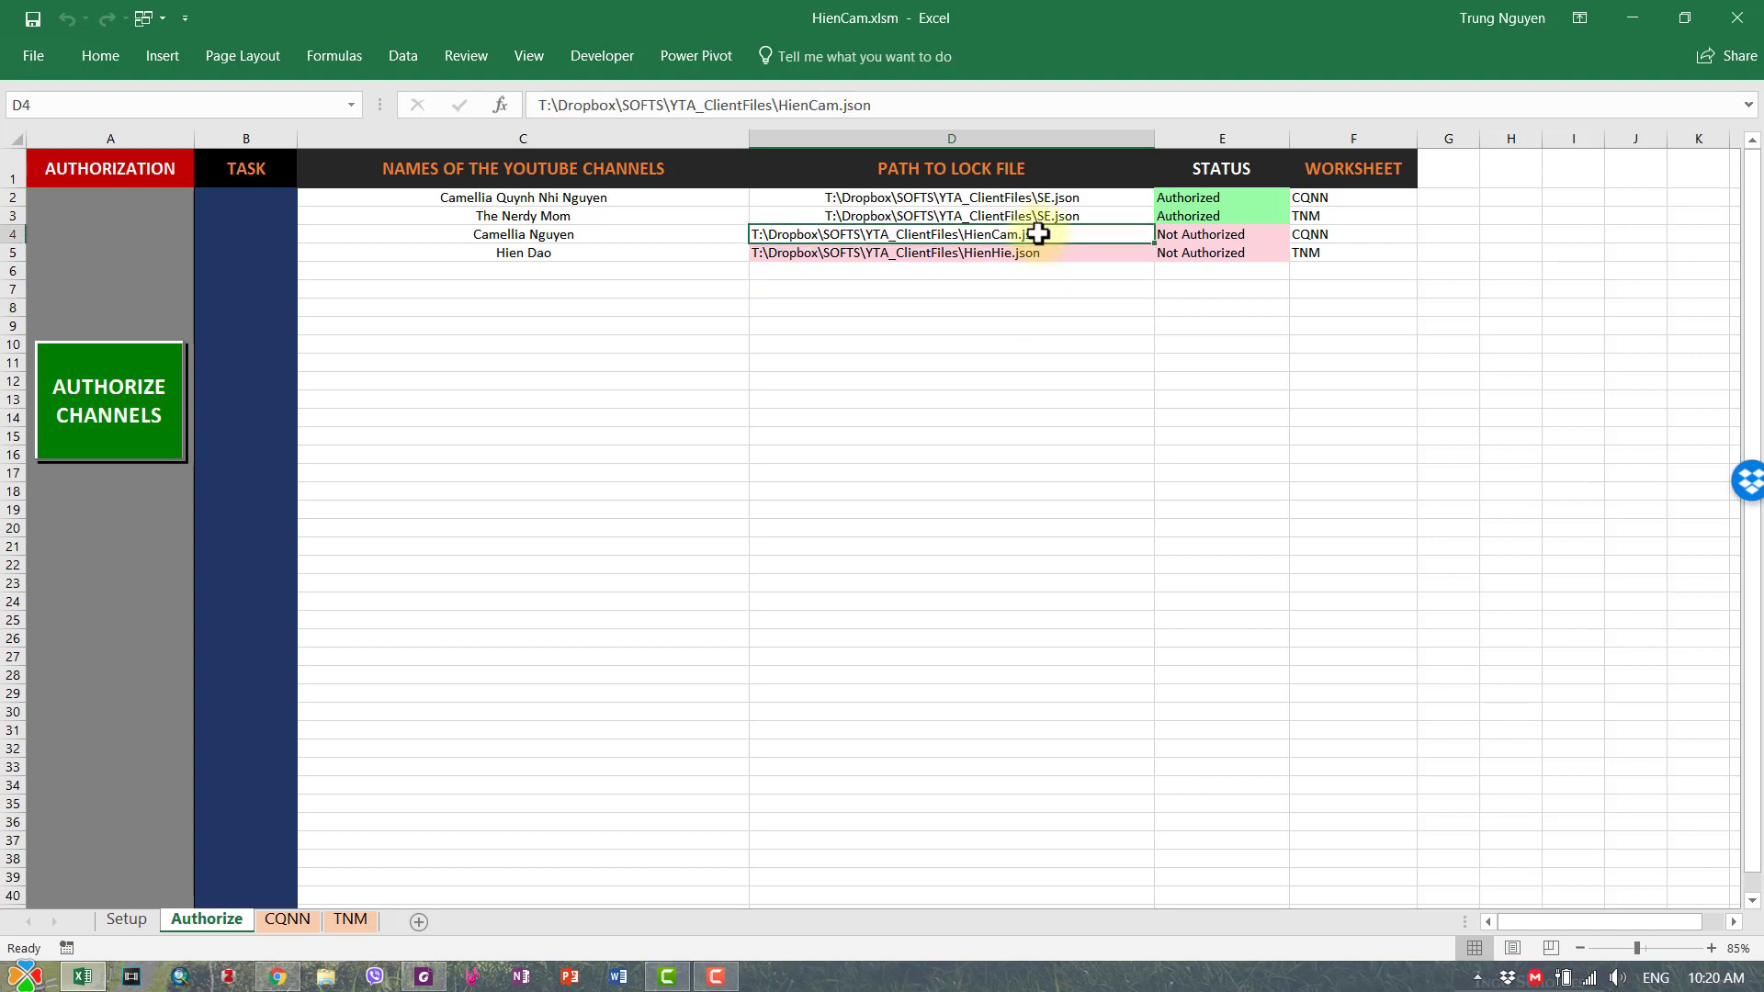
{"action": "key", "text": "ctrl+c"}
{"action": "left_click", "coordinate": [1047, 251]}
{"action": "key", "text": "ctrl+v"}
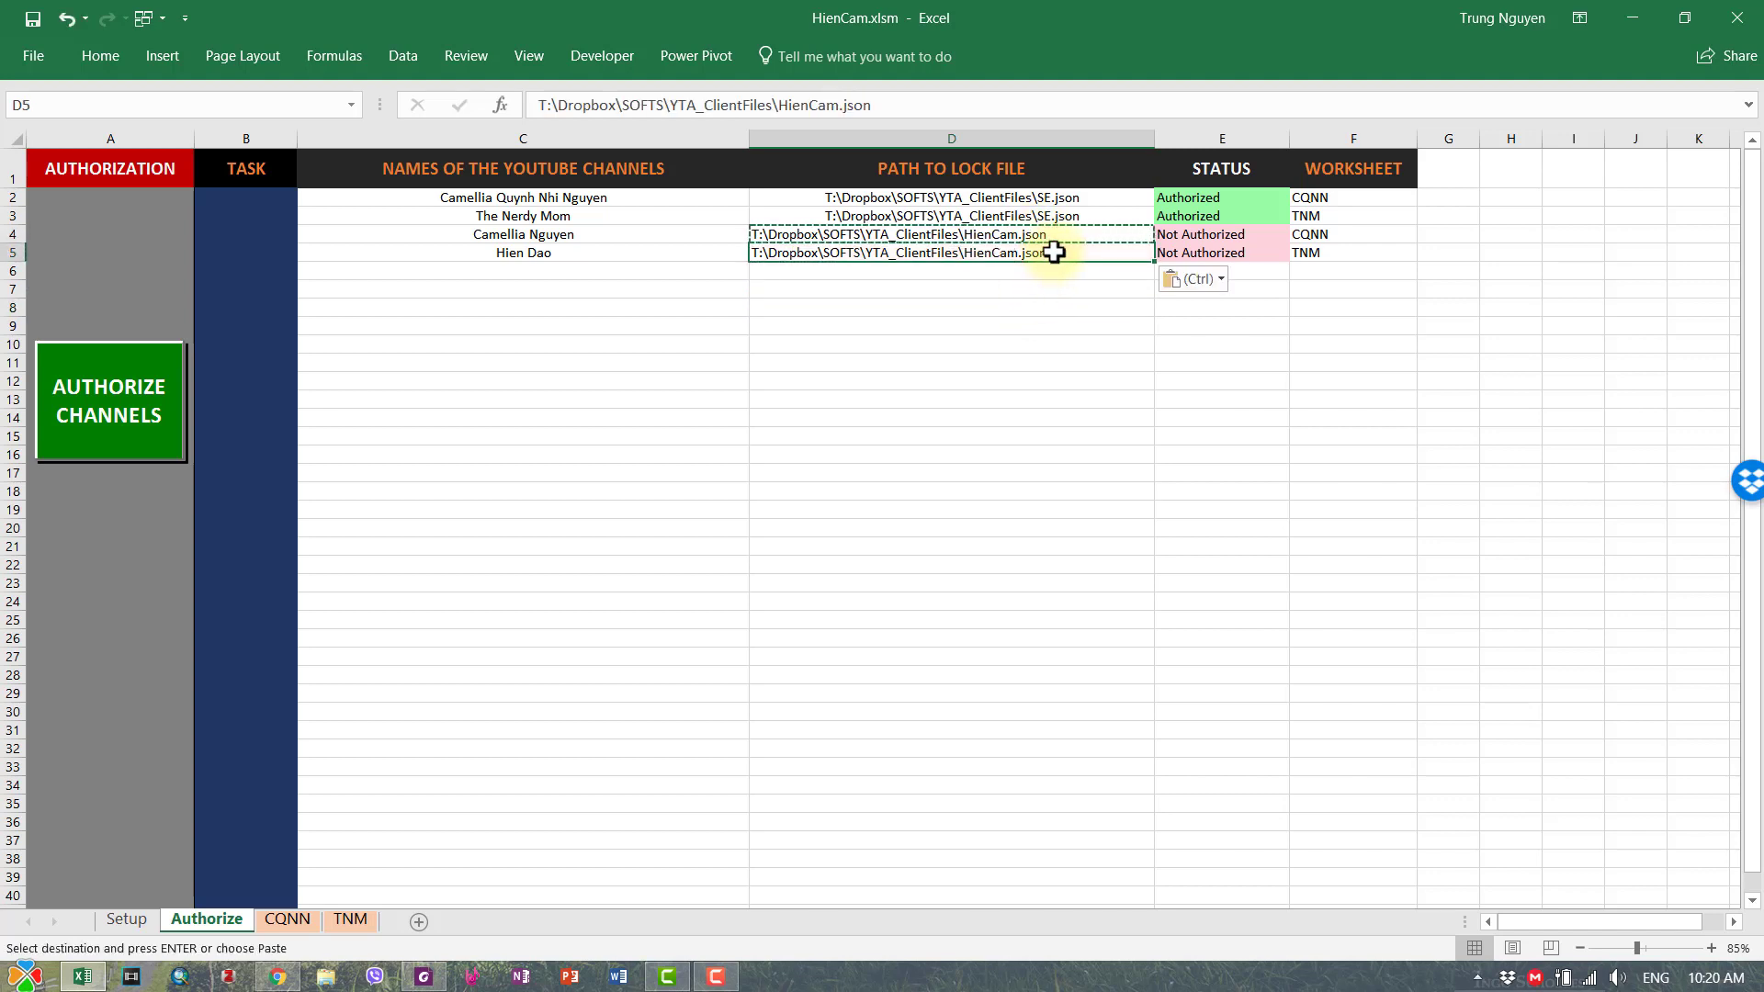
{"action": "left_click", "coordinate": [1055, 291]}
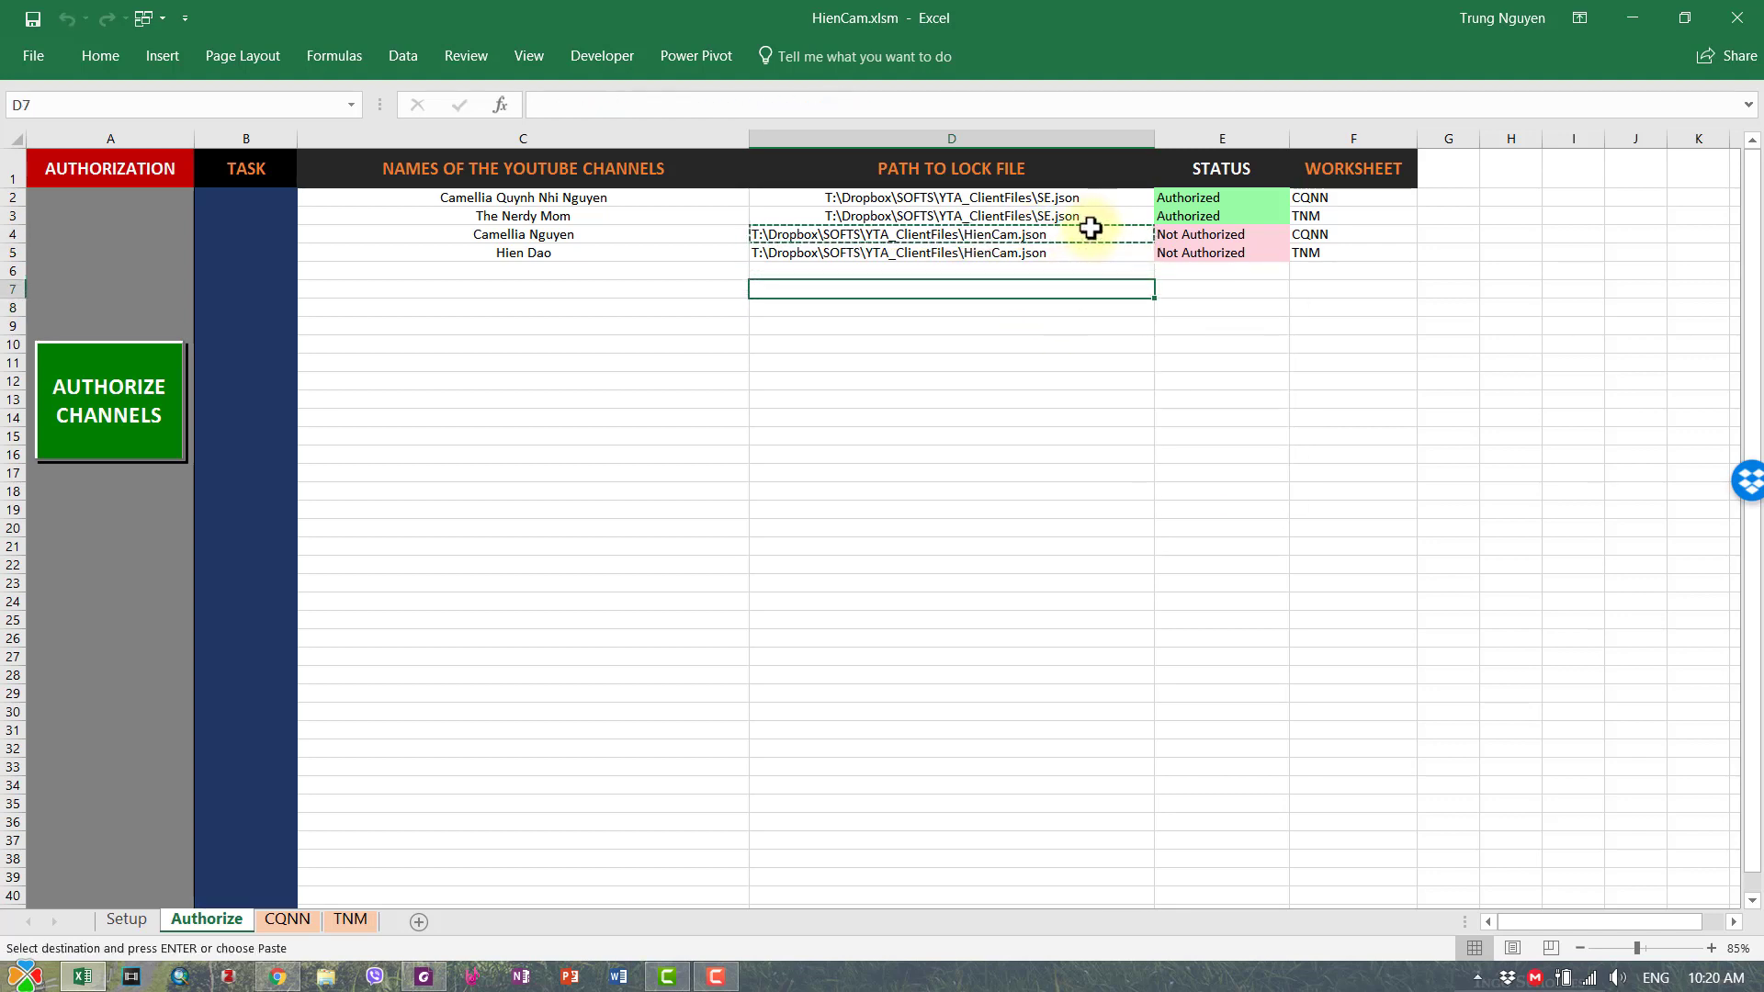
- Apply D3's centred formatting to D4:D5 with Format Painter
{"action": "left_click", "coordinate": [1090, 221]}
{"action": "right_click", "coordinate": [1110, 221]}
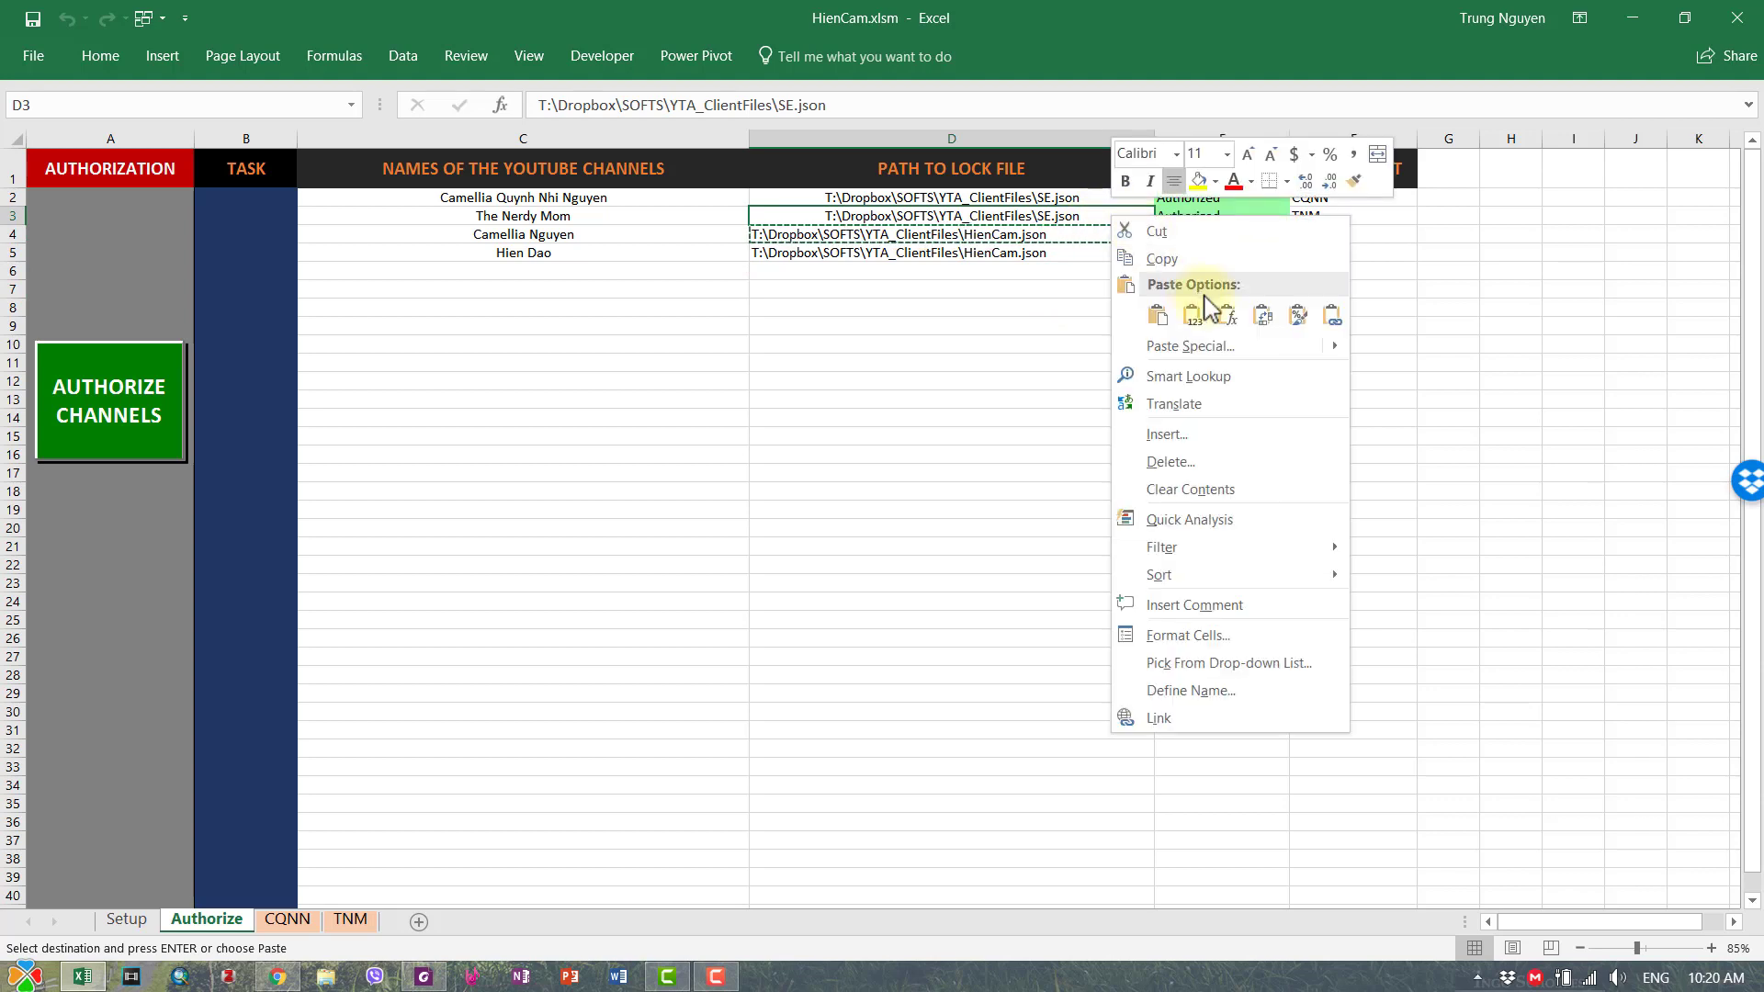
{"action": "left_click", "coordinate": [1353, 181]}
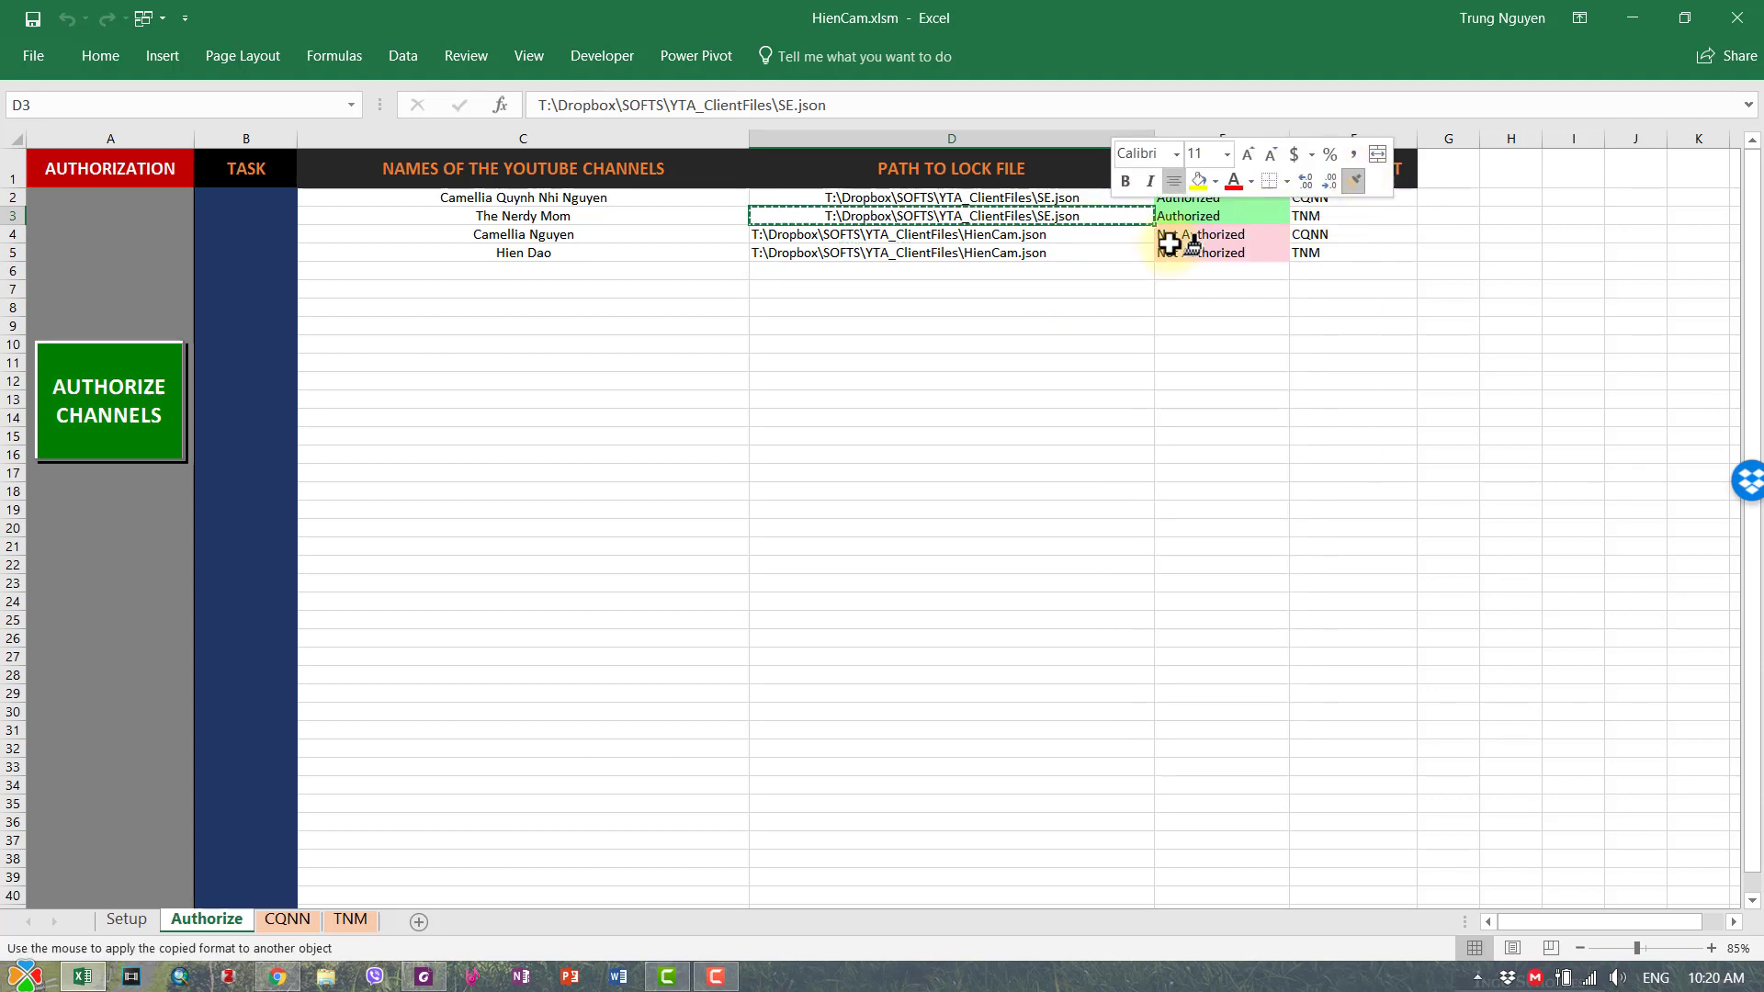
{"action": "left_click_drag", "start_coordinate": [1109, 239], "coordinate": [1114, 256]}
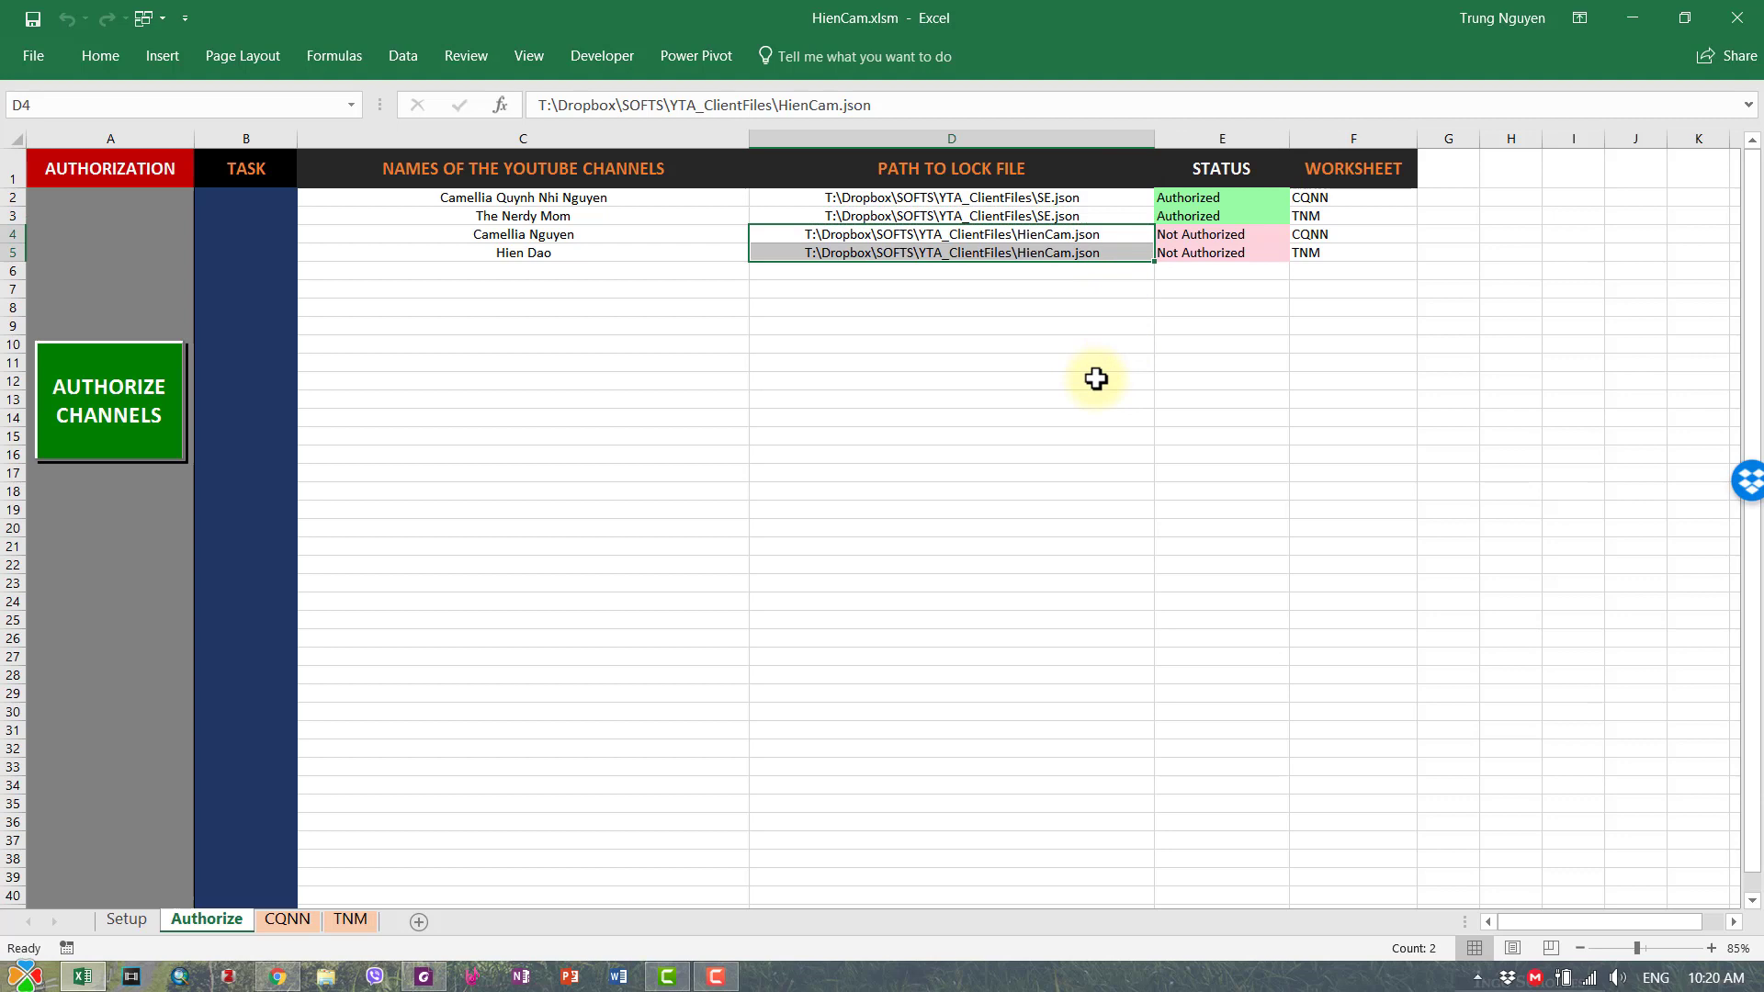
{"action": "left_click", "coordinate": [1096, 379]}
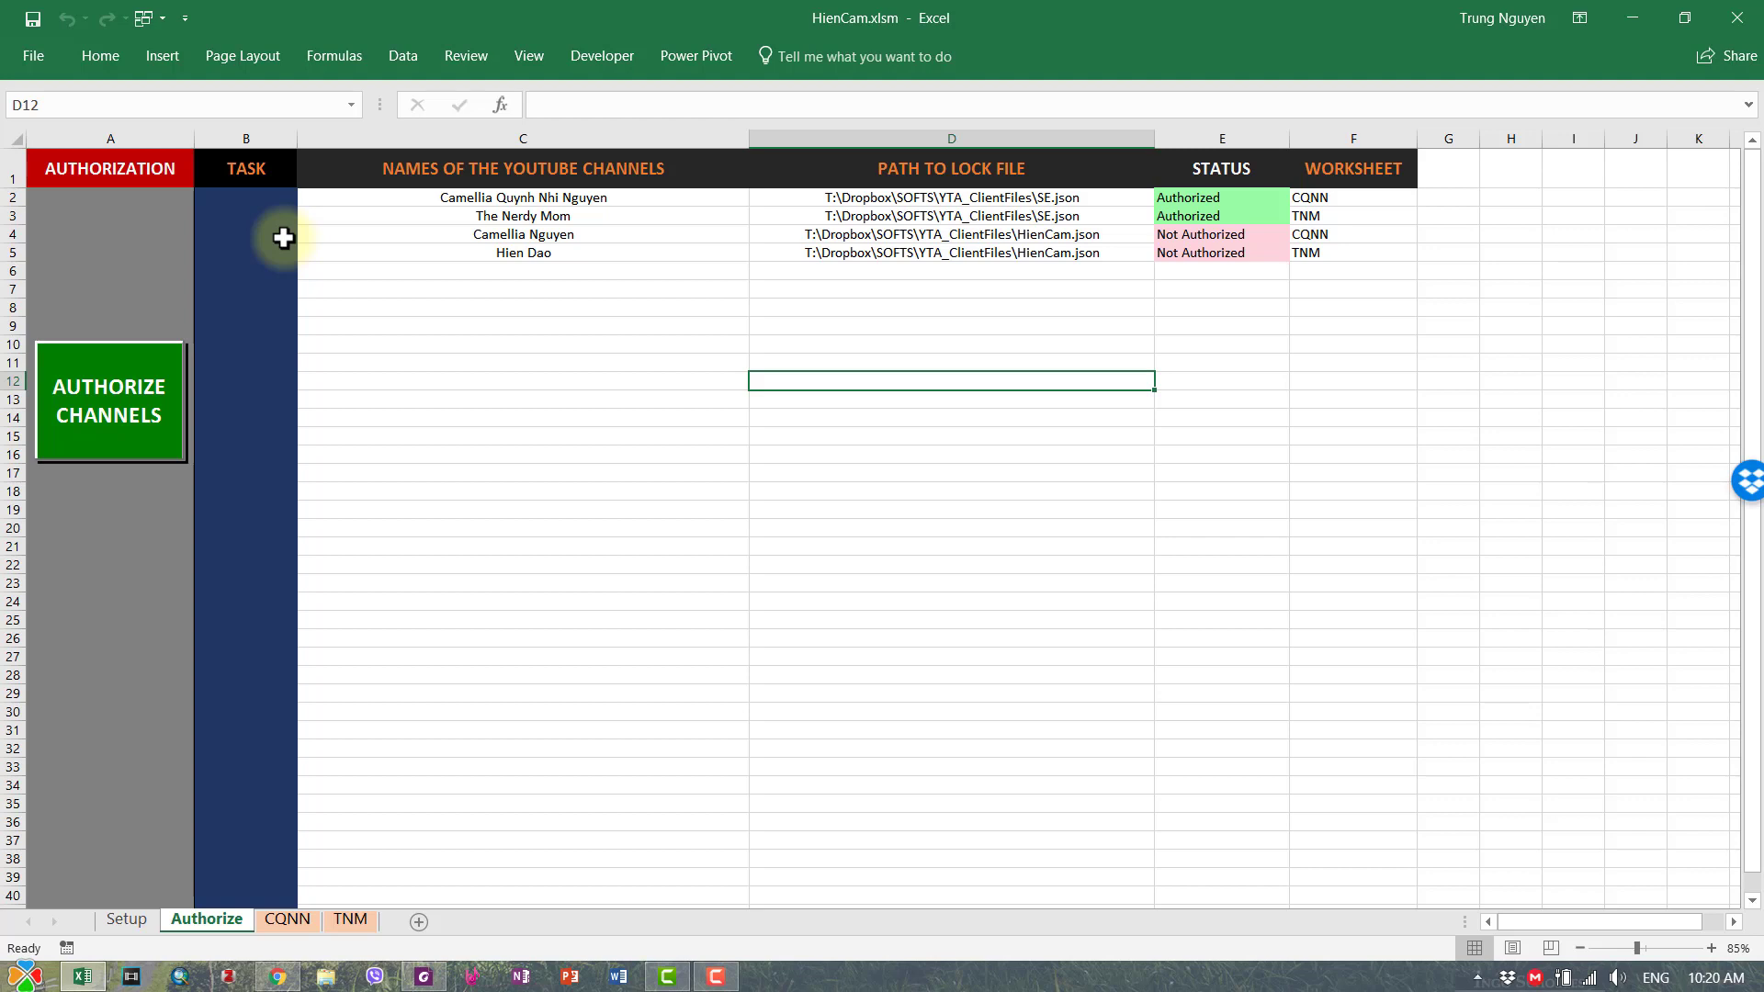
- Set tasks in B4 and B5 to AUTHORIZE and run the AUTHORIZE CHANNELS macro
{"action": "left_click", "coordinate": [272, 236]}
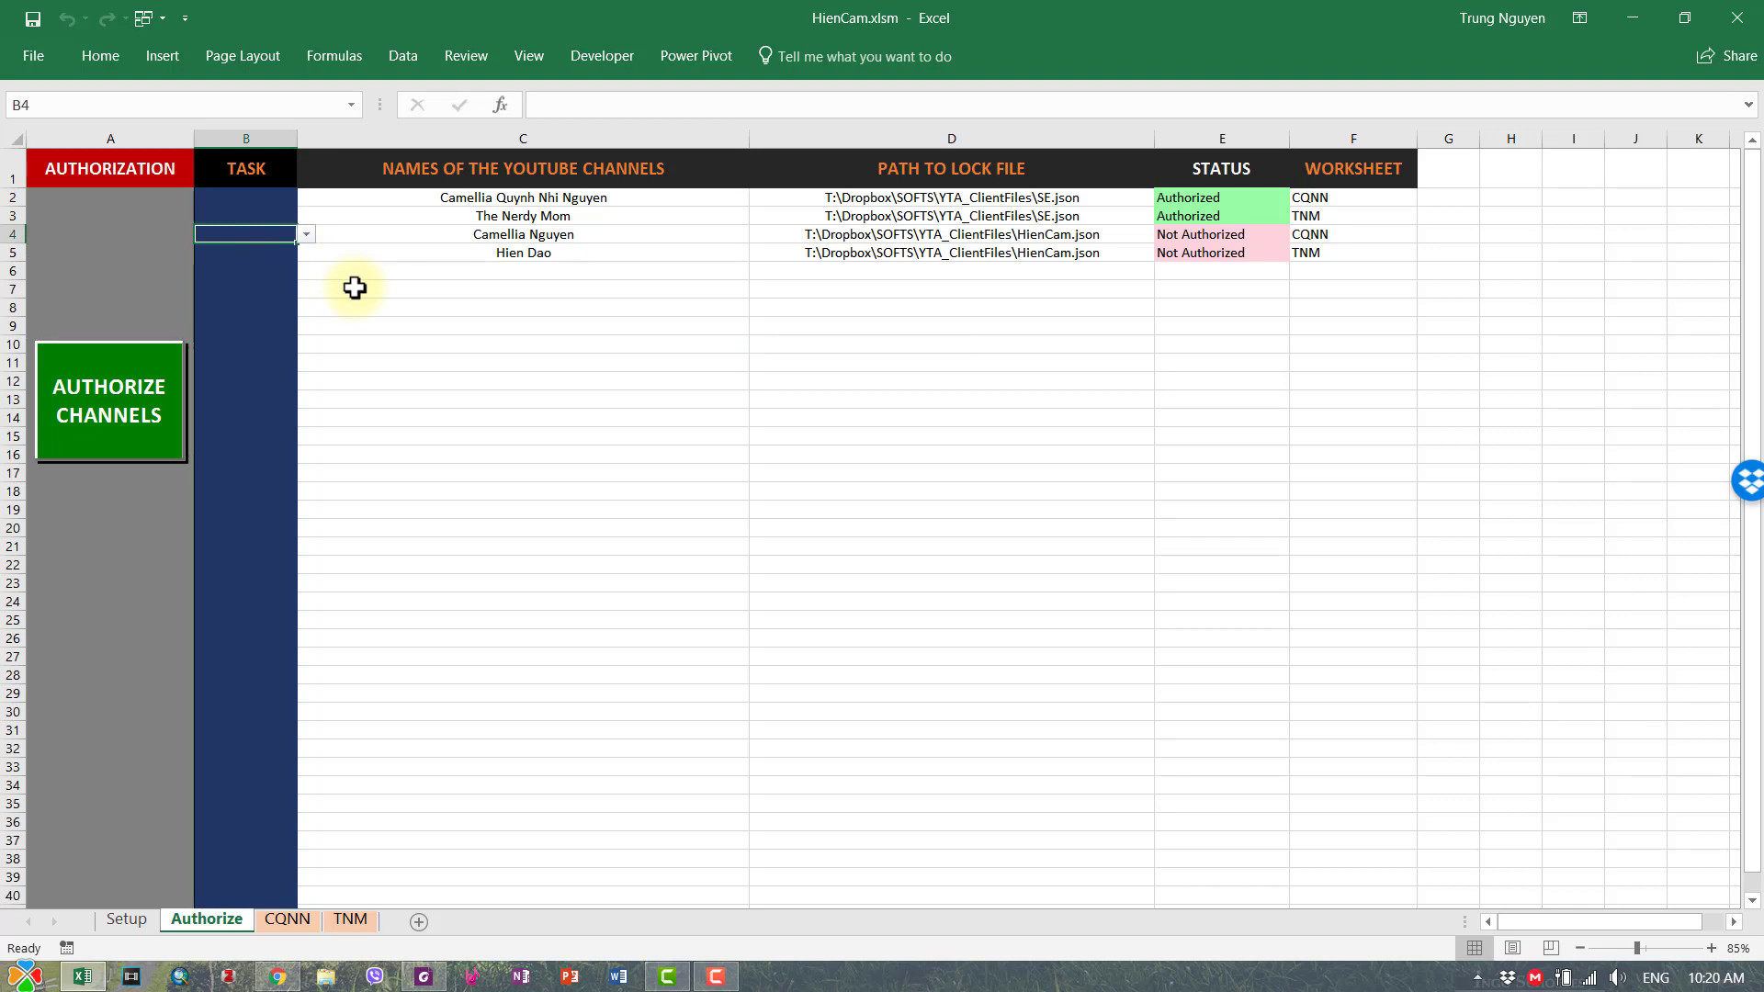
{"action": "left_click", "coordinate": [302, 237]}
{"action": "left_click", "coordinate": [290, 251]}
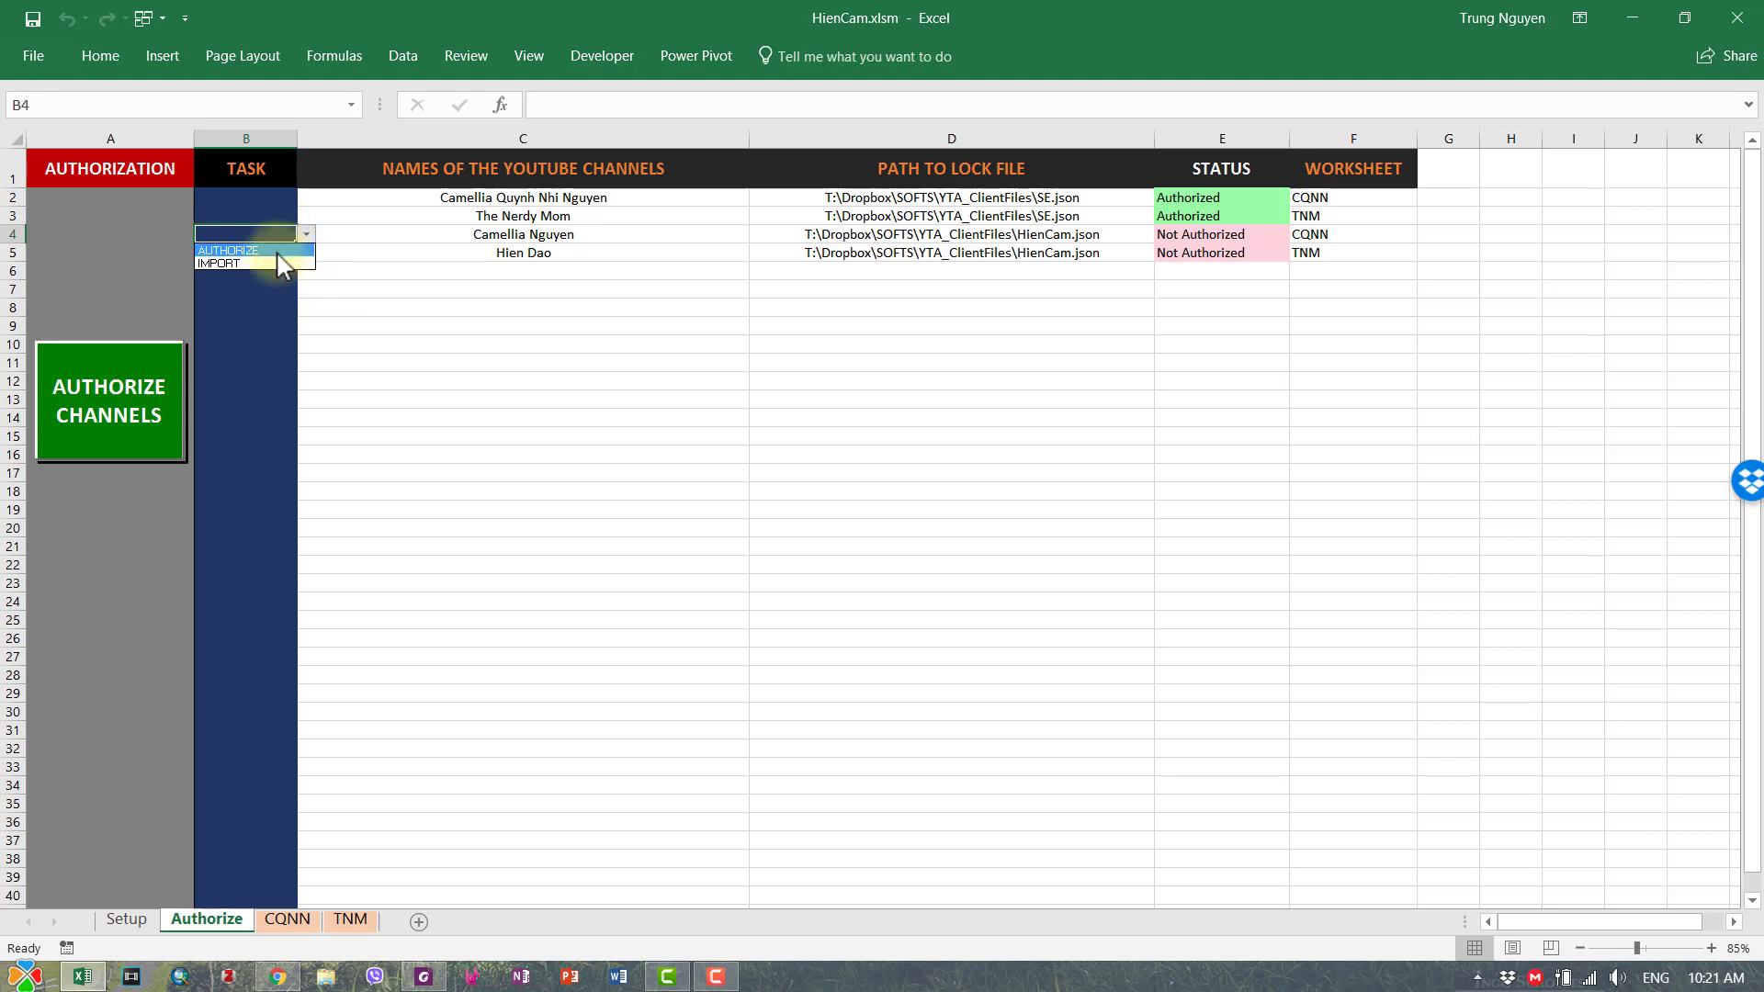
{"action": "left_click_drag", "start_coordinate": [302, 248], "coordinate": [303, 261]}
{"action": "left_click", "coordinate": [342, 378]}
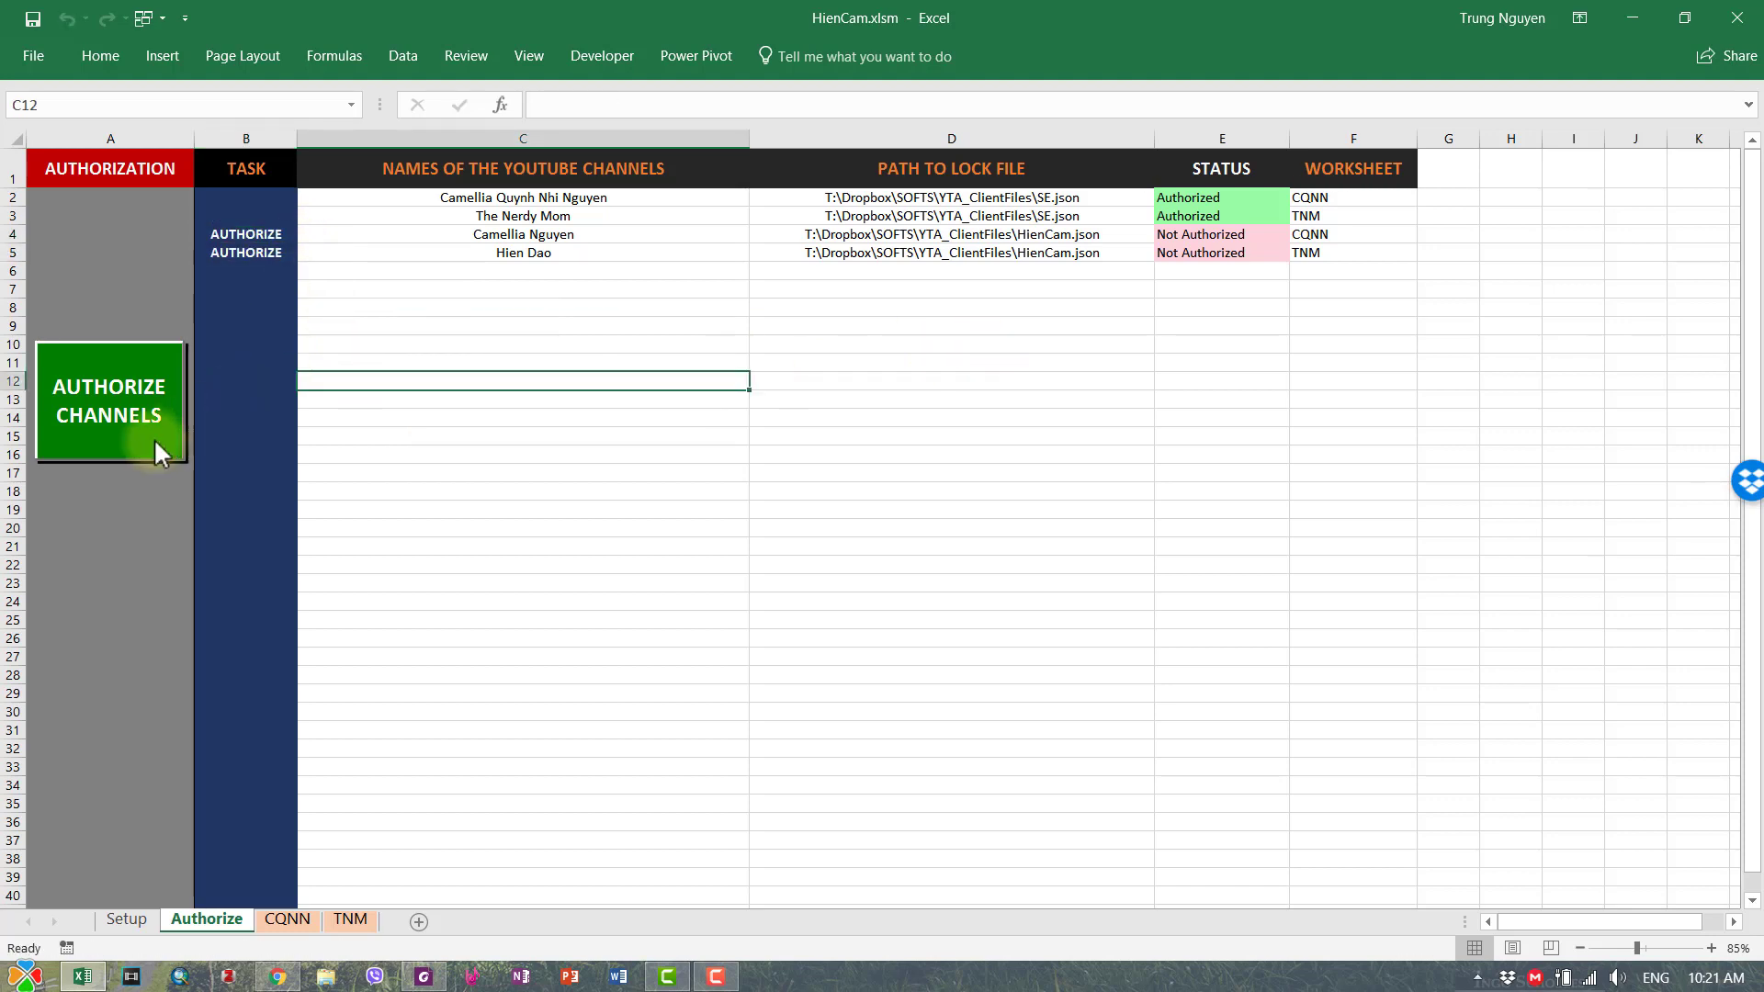
{"action": "left_click", "coordinate": [140, 410]}
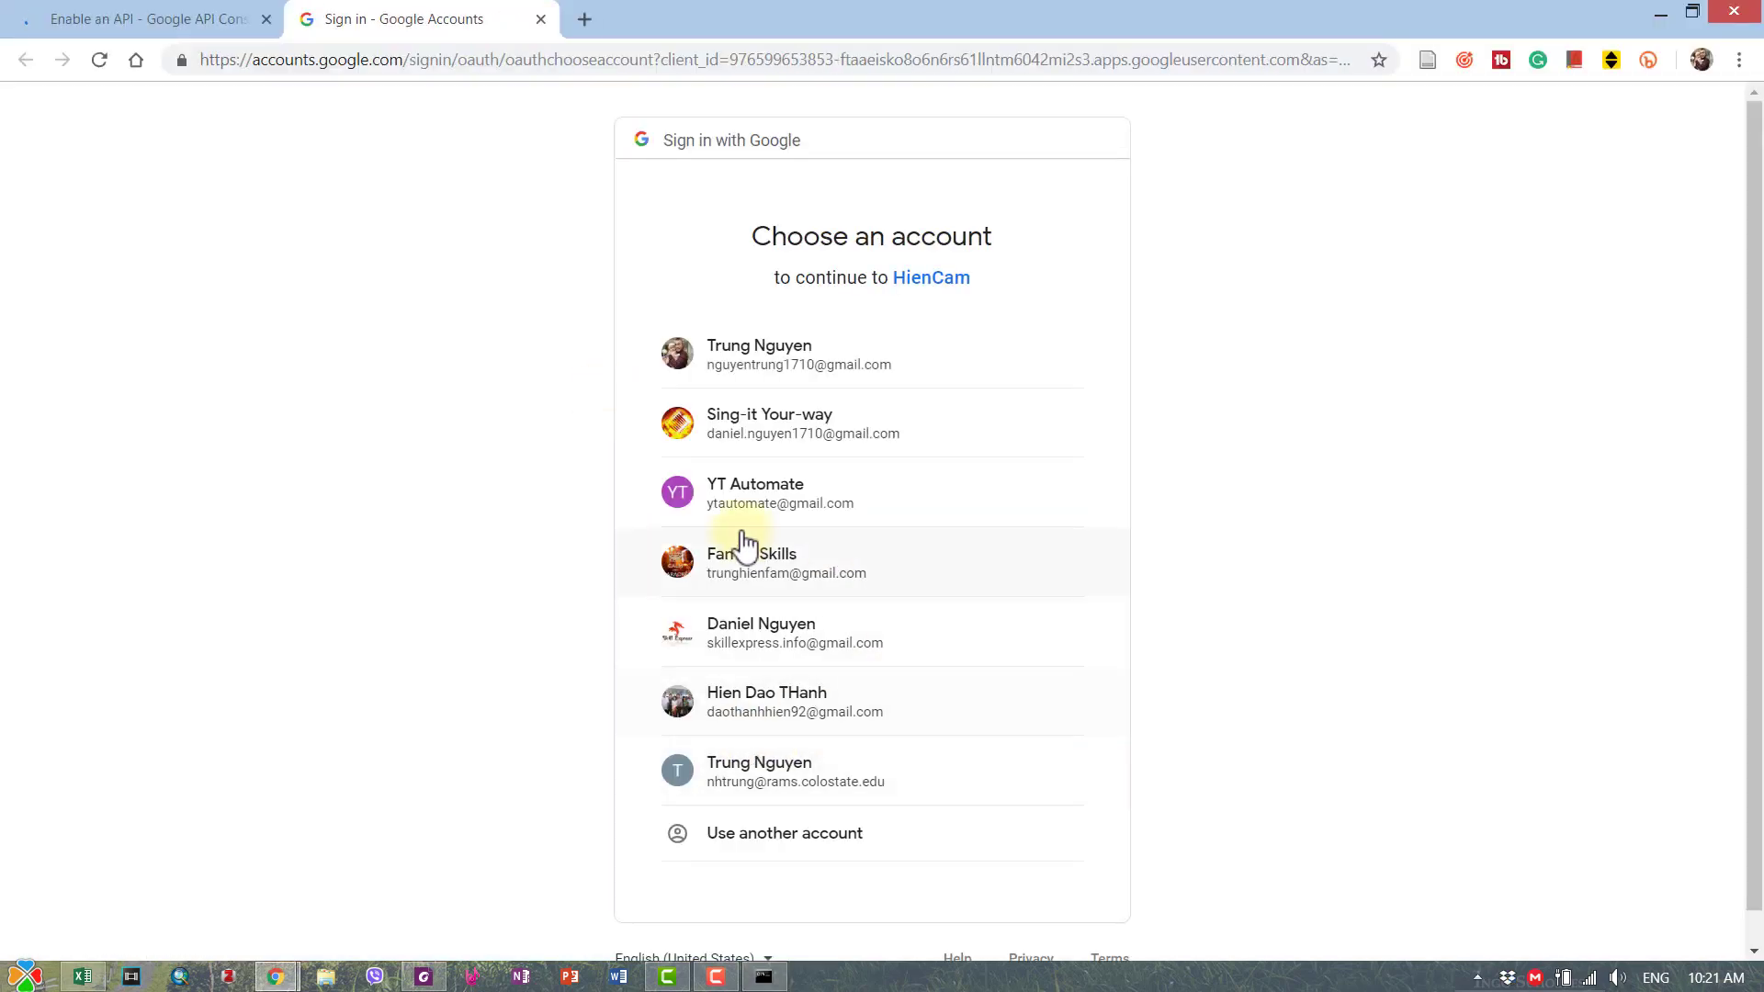
- Sign in with another Google account using its e-mail and the saved password
{"action": "left_click", "coordinate": [801, 838]}
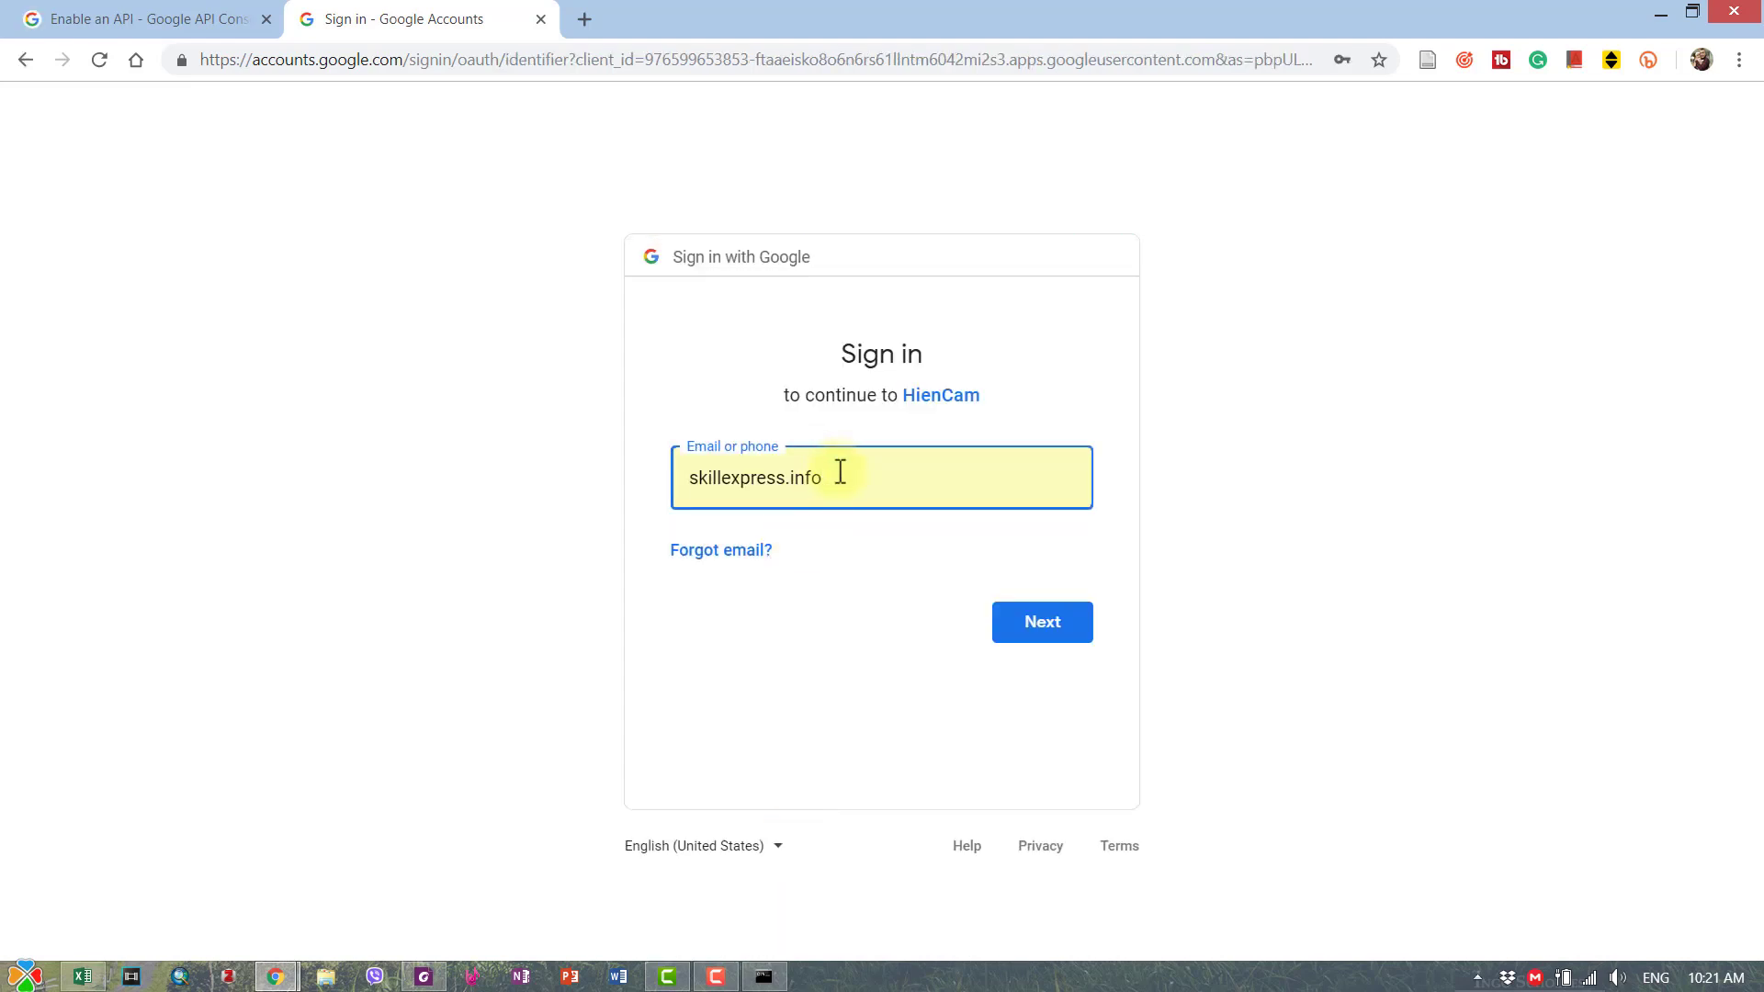
{"action": "left_click_drag", "start_coordinate": [839, 472], "coordinate": [653, 486]}
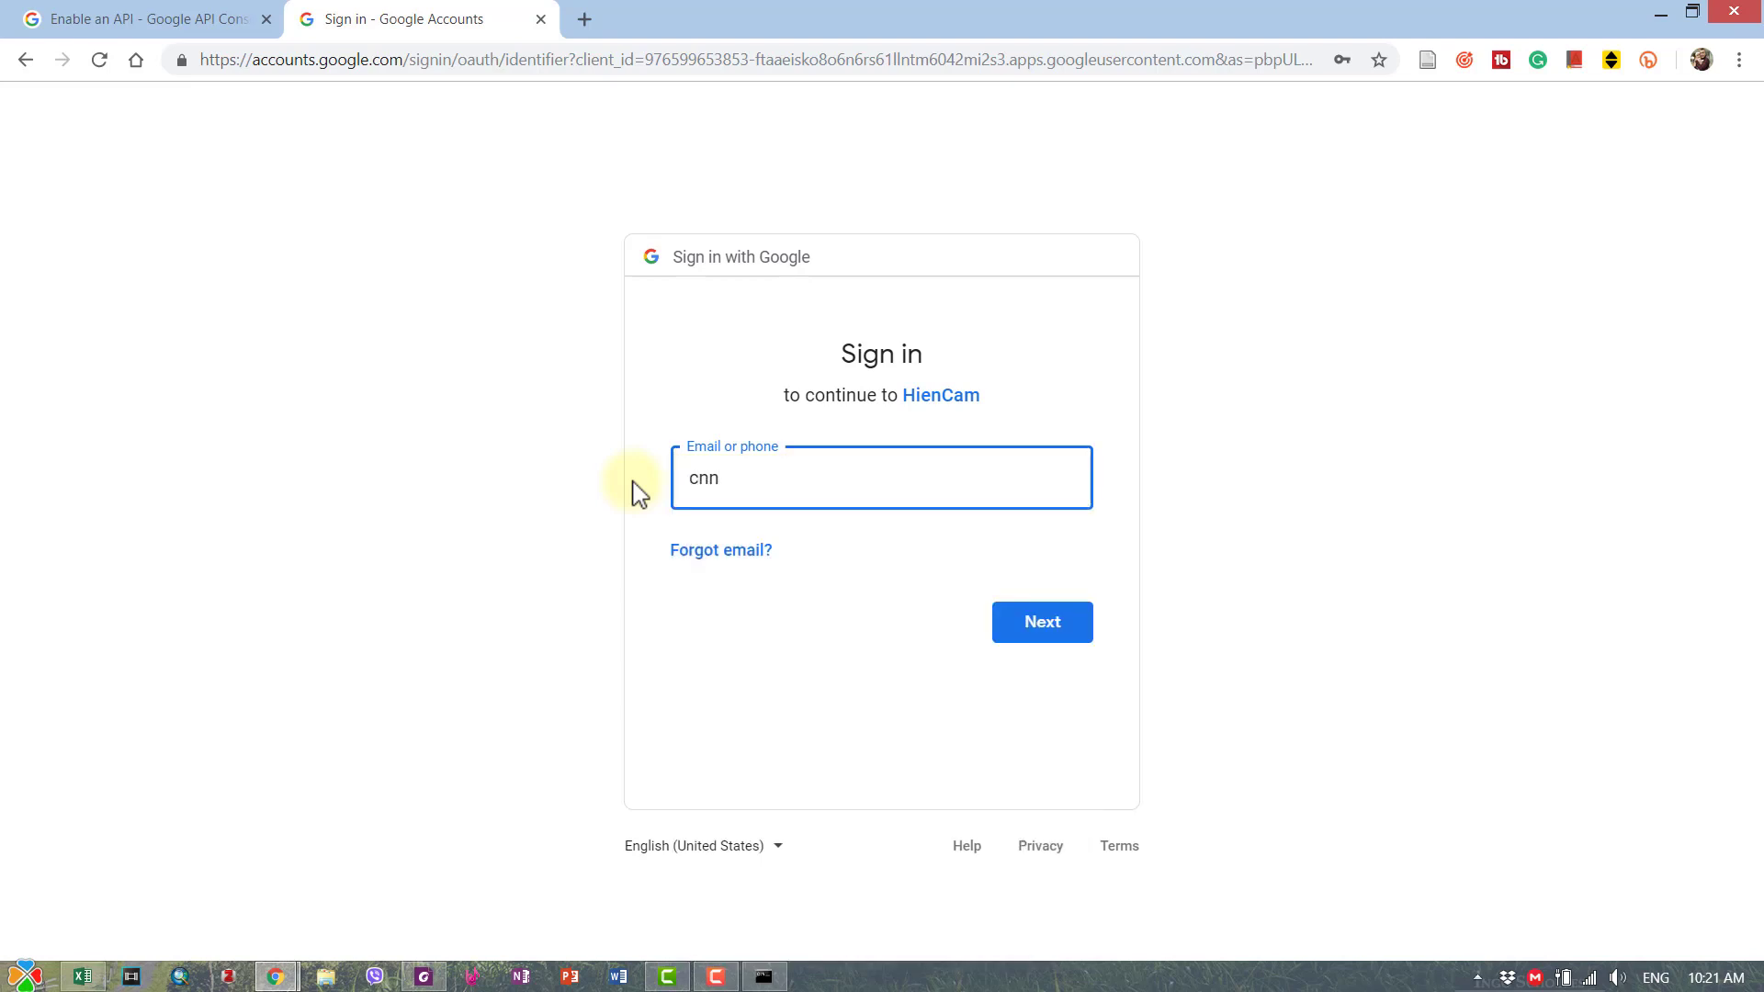
{"action": "key", "text": "Return"}
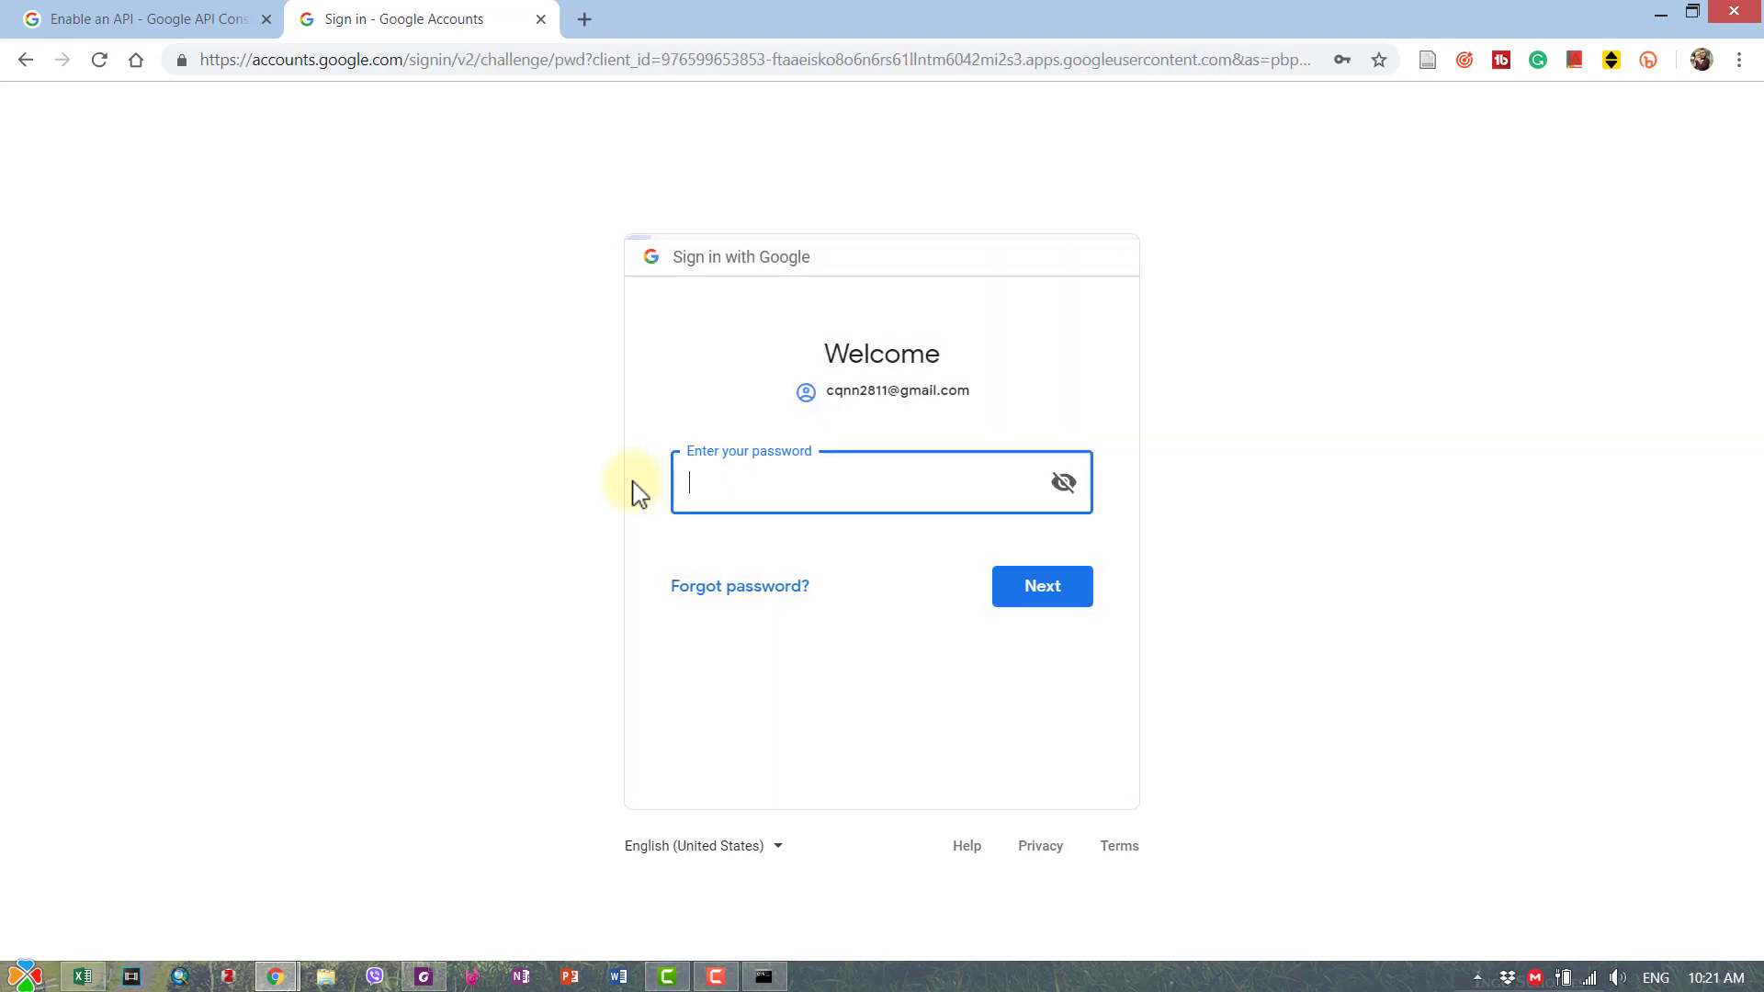
{"action": "left_click", "coordinate": [856, 483]}
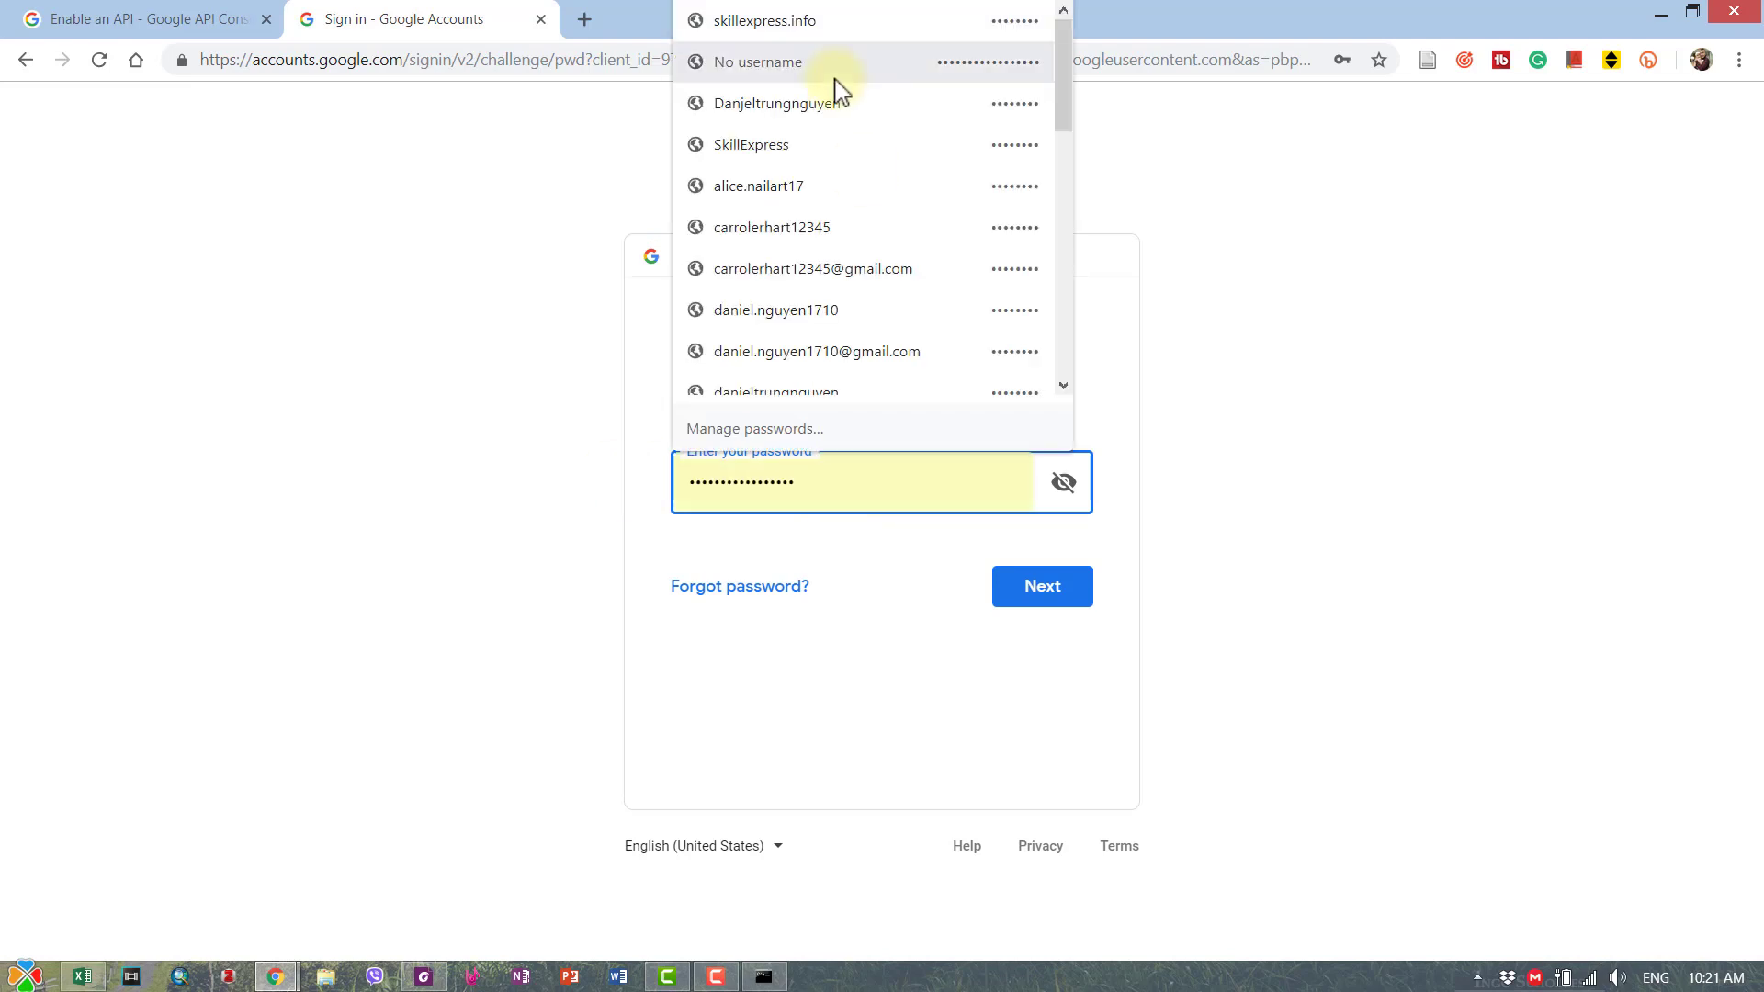
{"action": "left_click", "coordinate": [844, 28]}
{"action": "left_click", "coordinate": [1032, 592]}
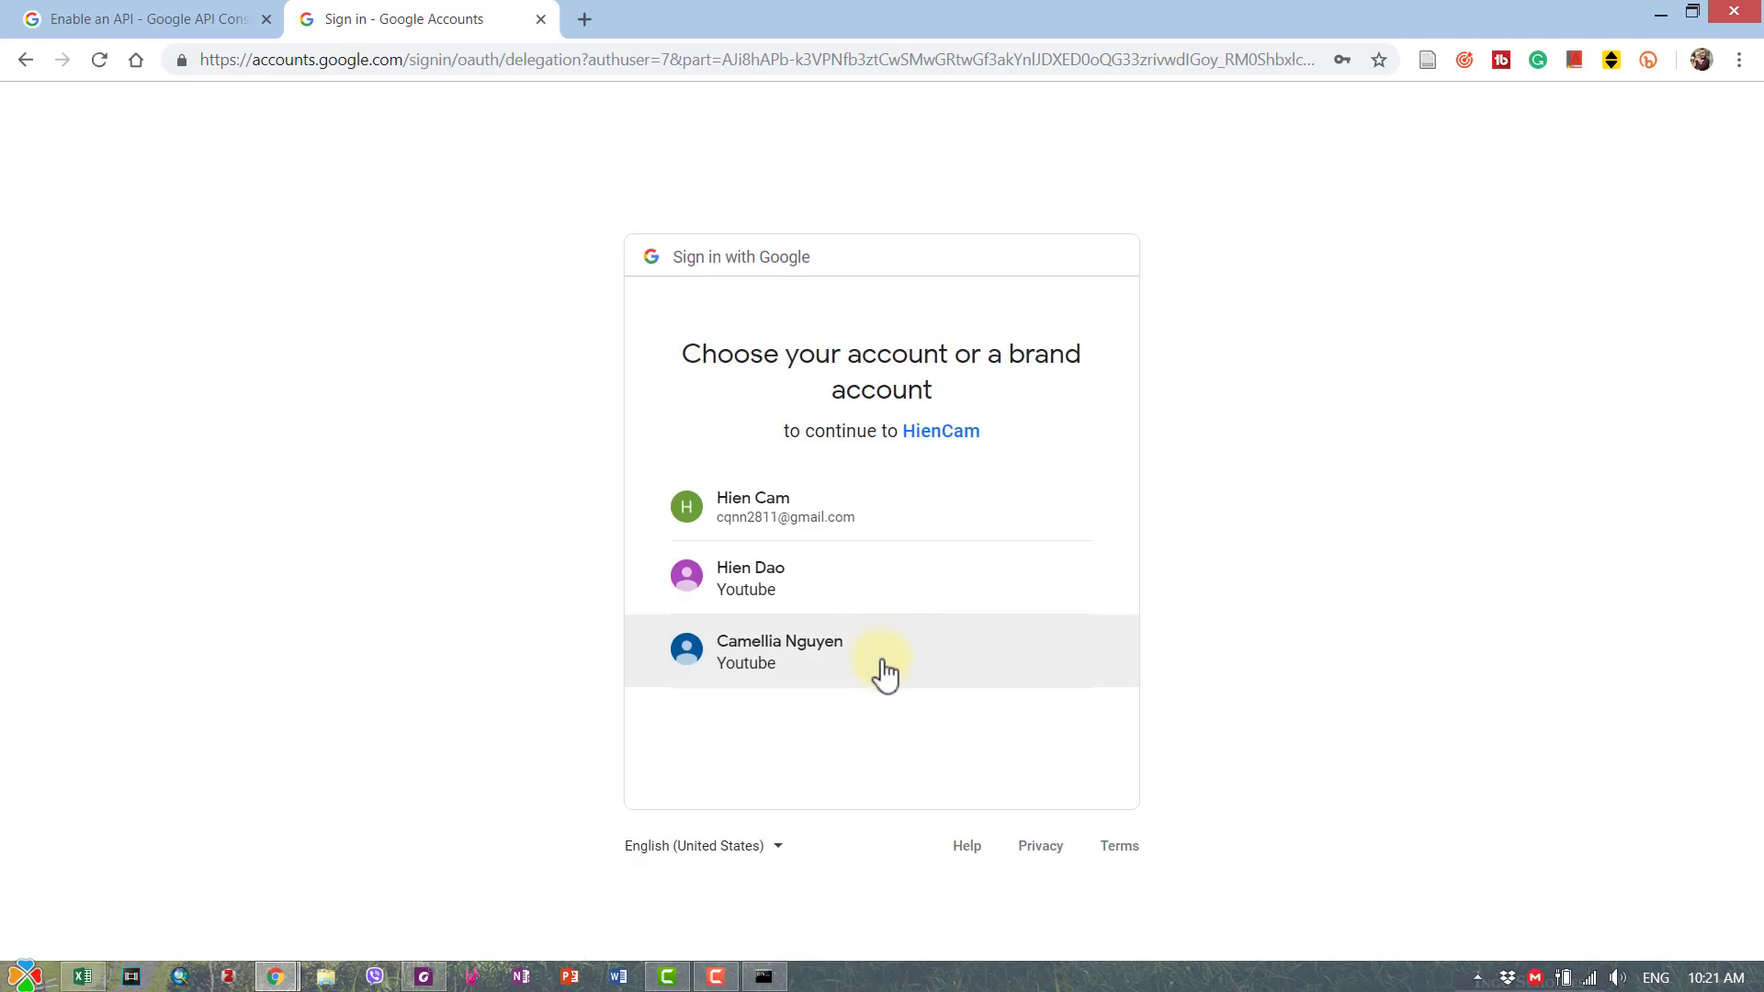
- Pick the first channel's brand account, allow HienCam access, and copy the verification code
{"action": "left_click", "coordinate": [786, 657]}
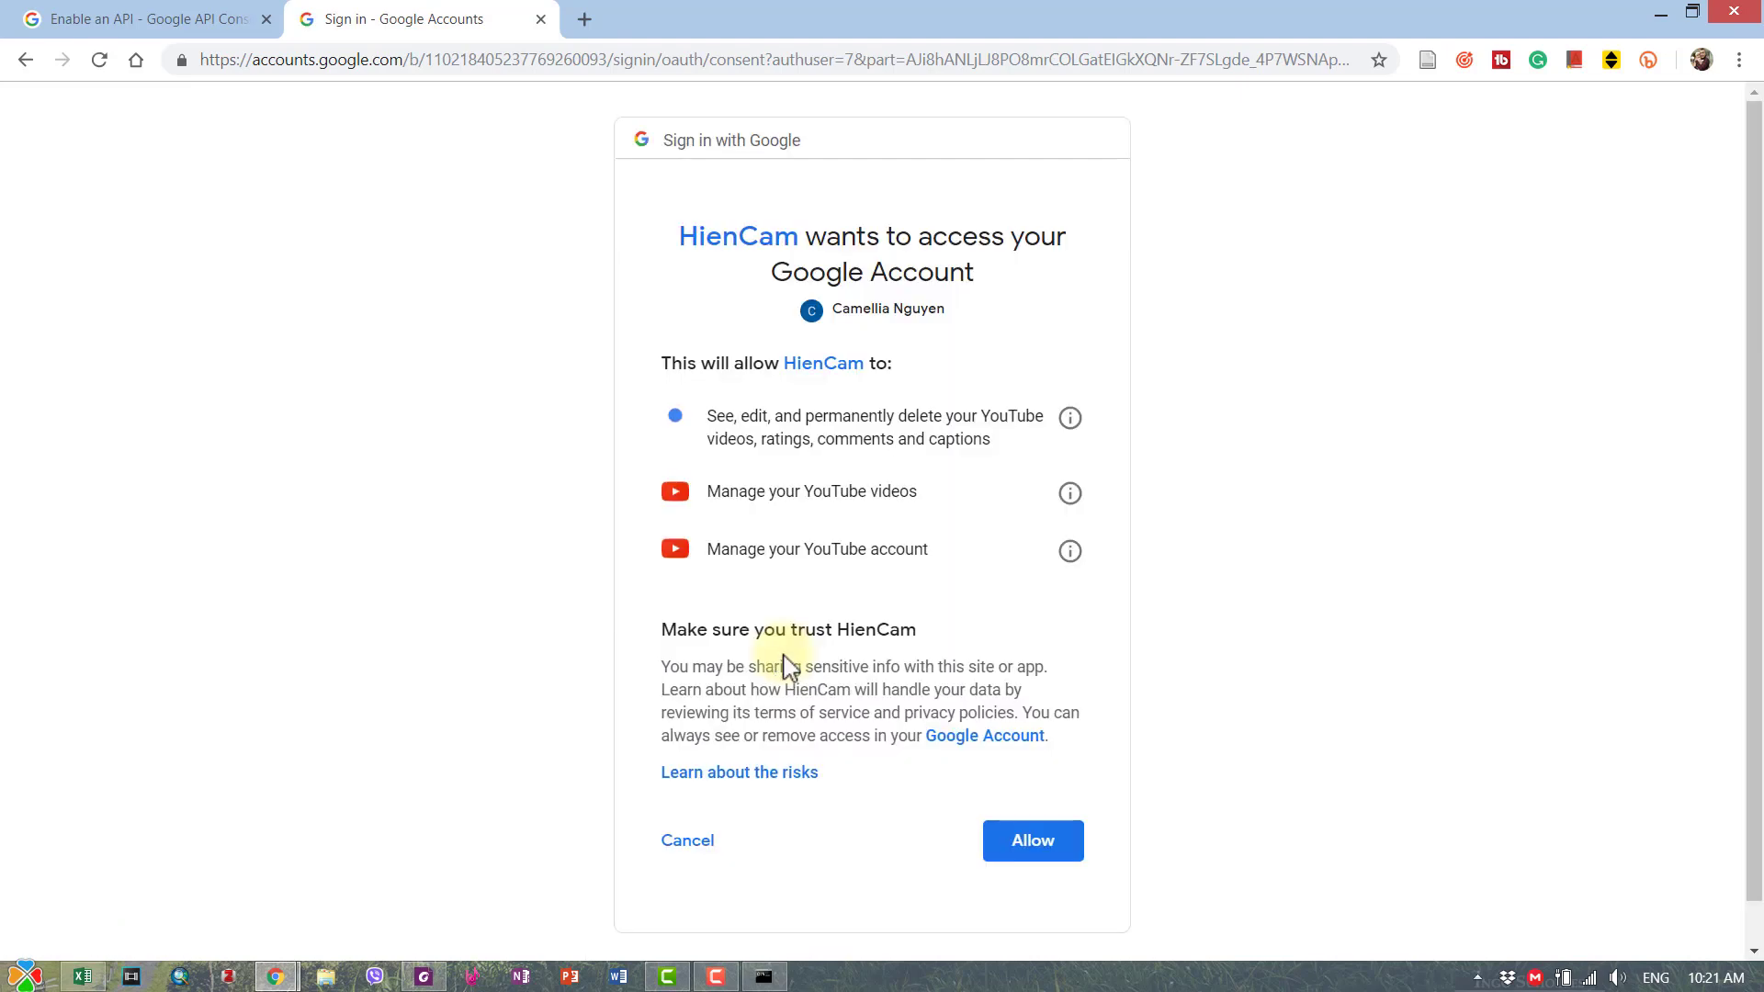
{"action": "left_click", "coordinate": [1033, 841]}
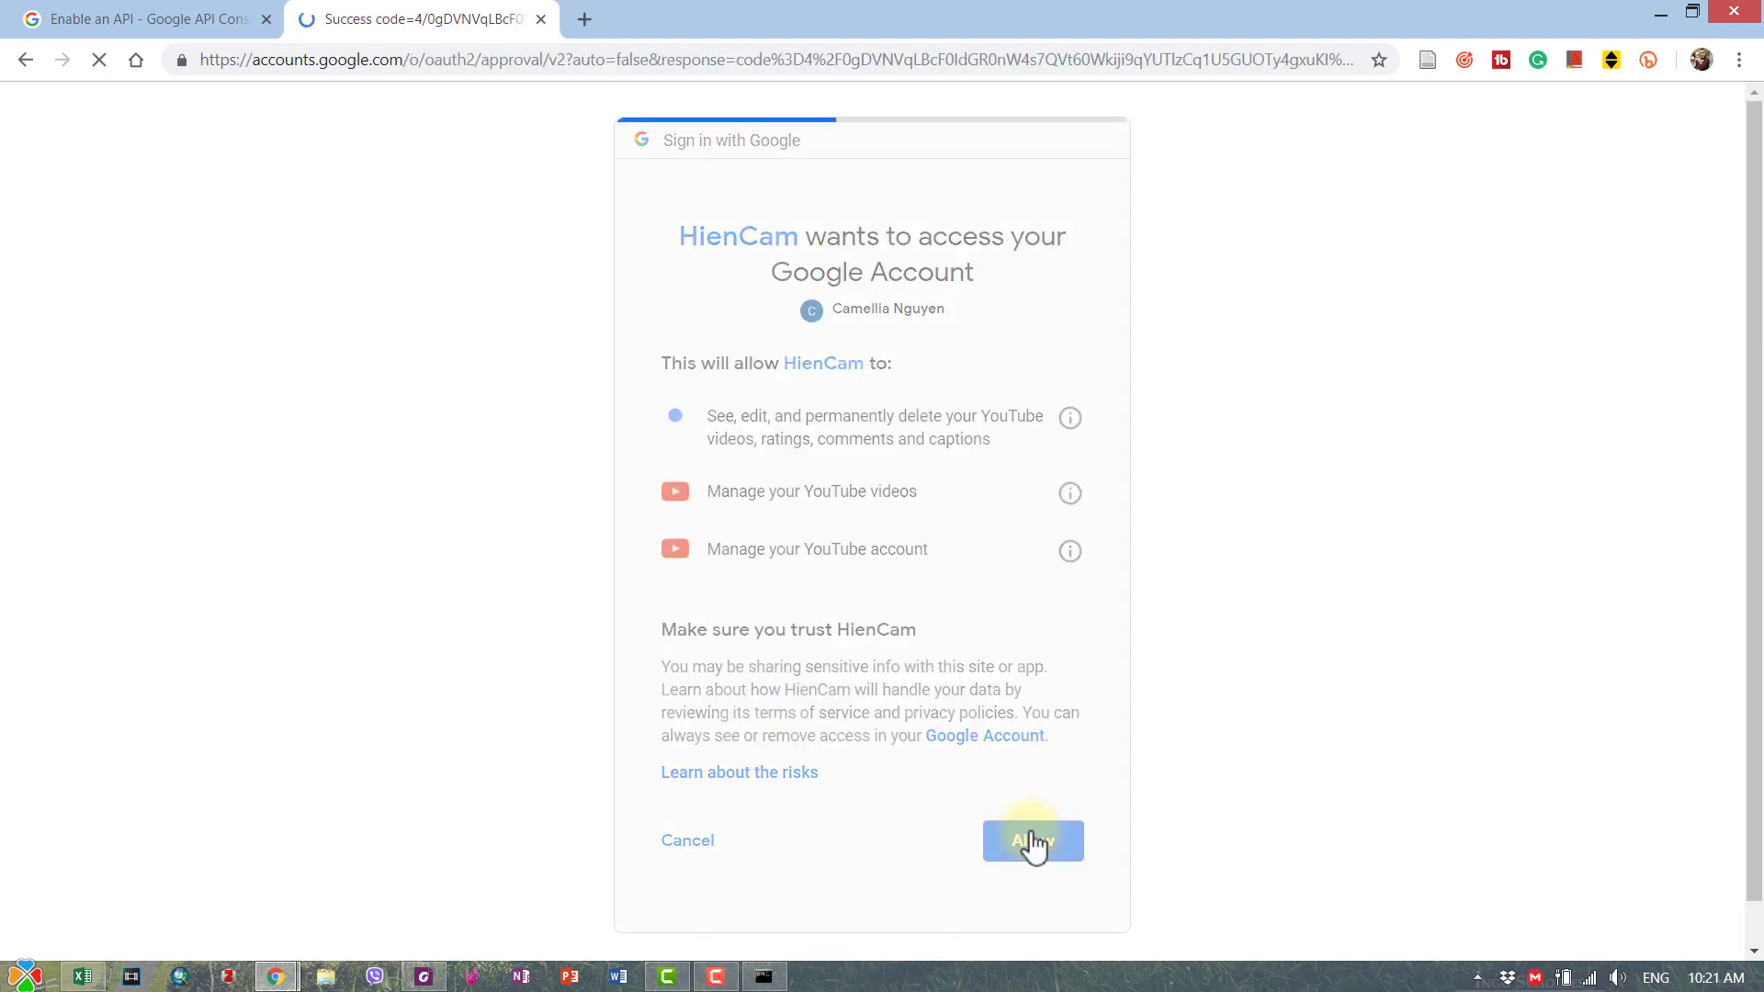
{"action": "left_click", "coordinate": [1107, 457]}
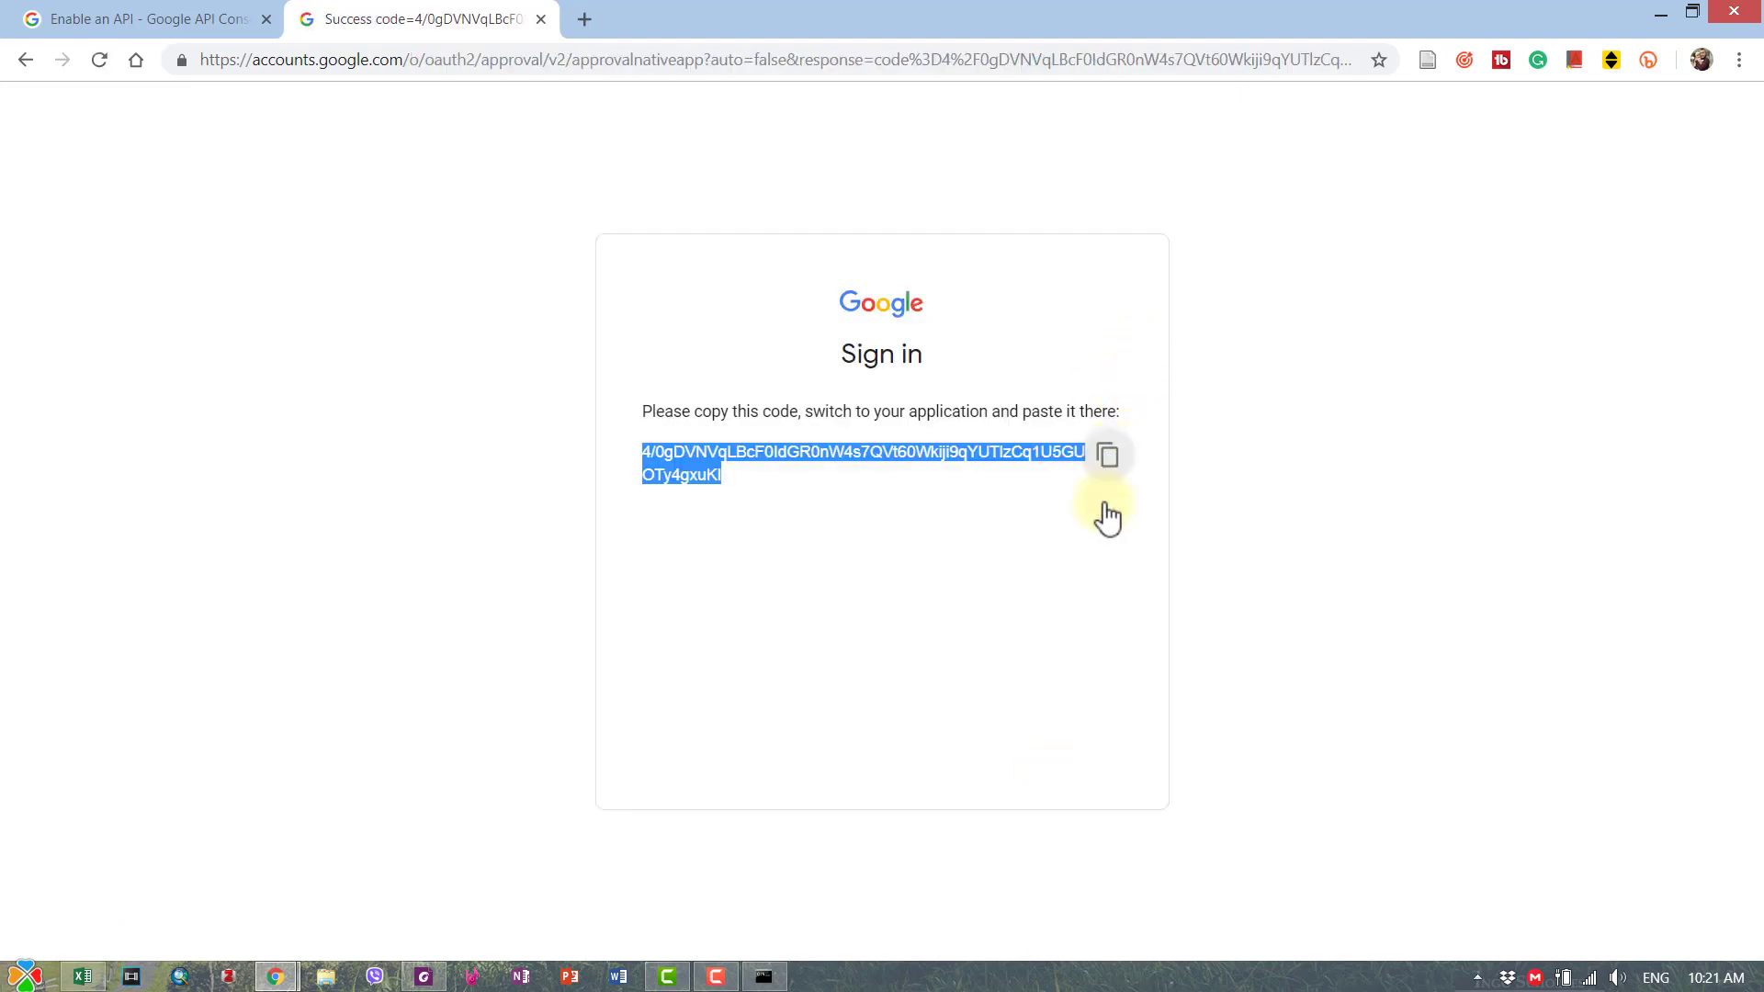
- Paste the first verification code at the console prompt
{"action": "left_click", "coordinate": [763, 976]}
{"action": "right_click", "coordinate": [475, 618]}
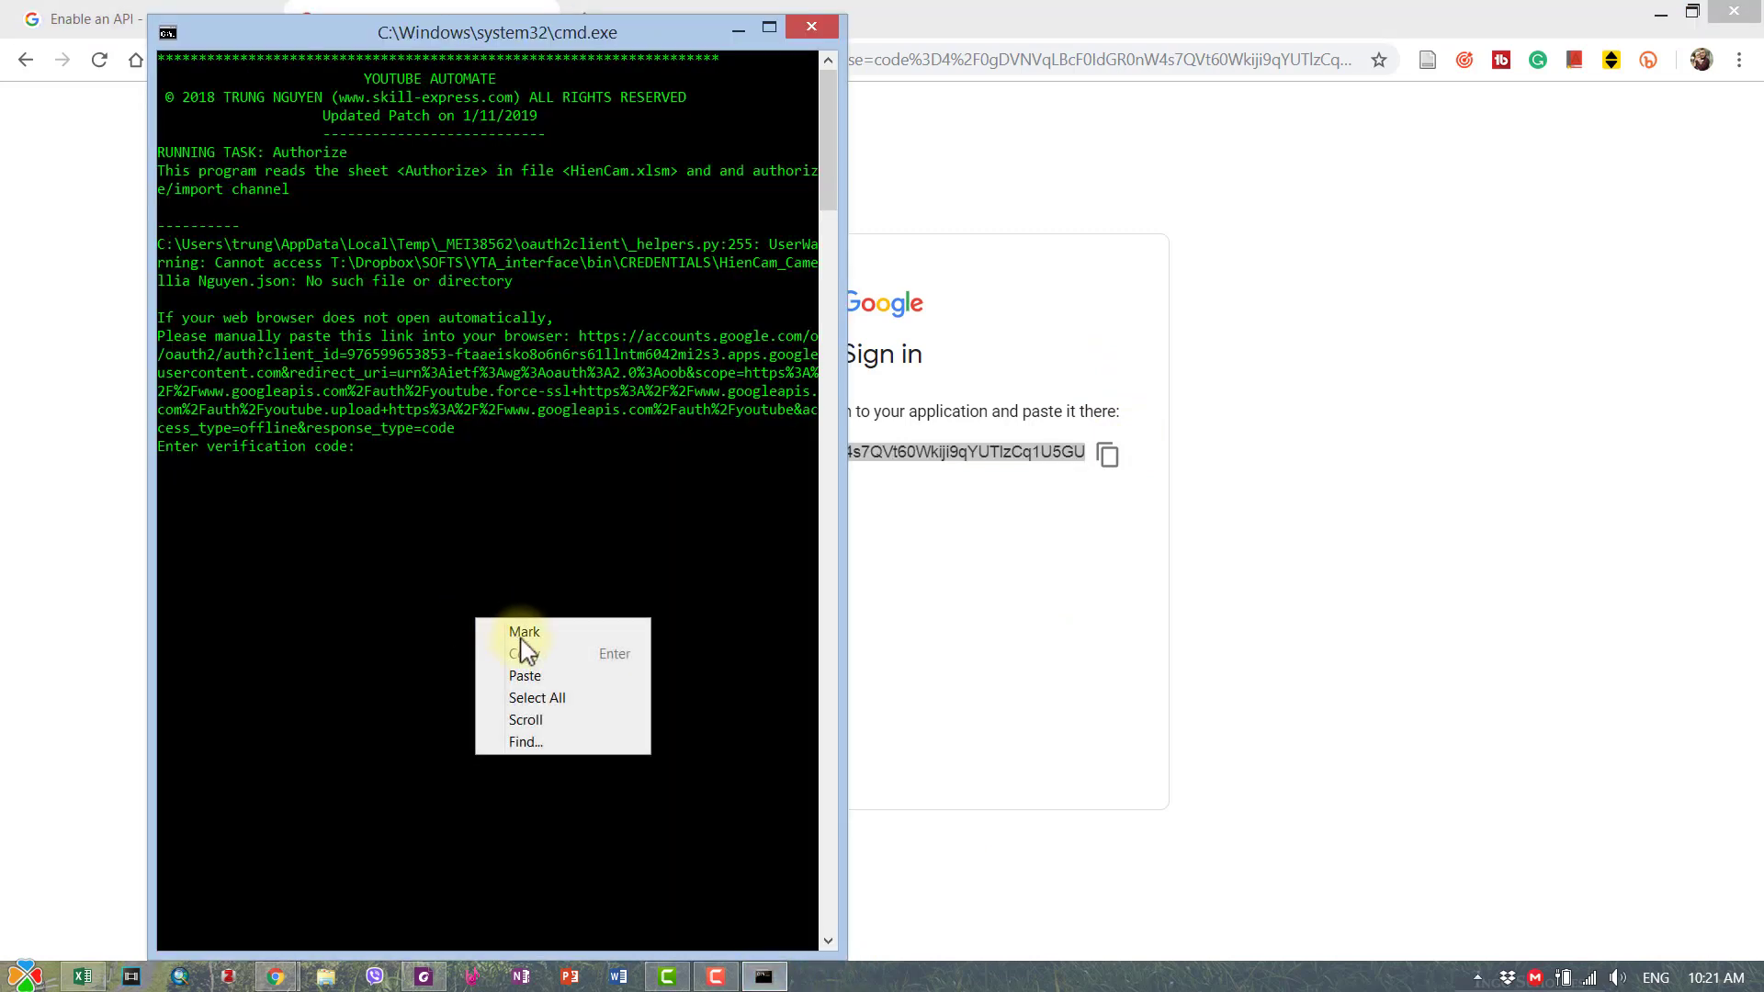
{"action": "left_click", "coordinate": [524, 676]}
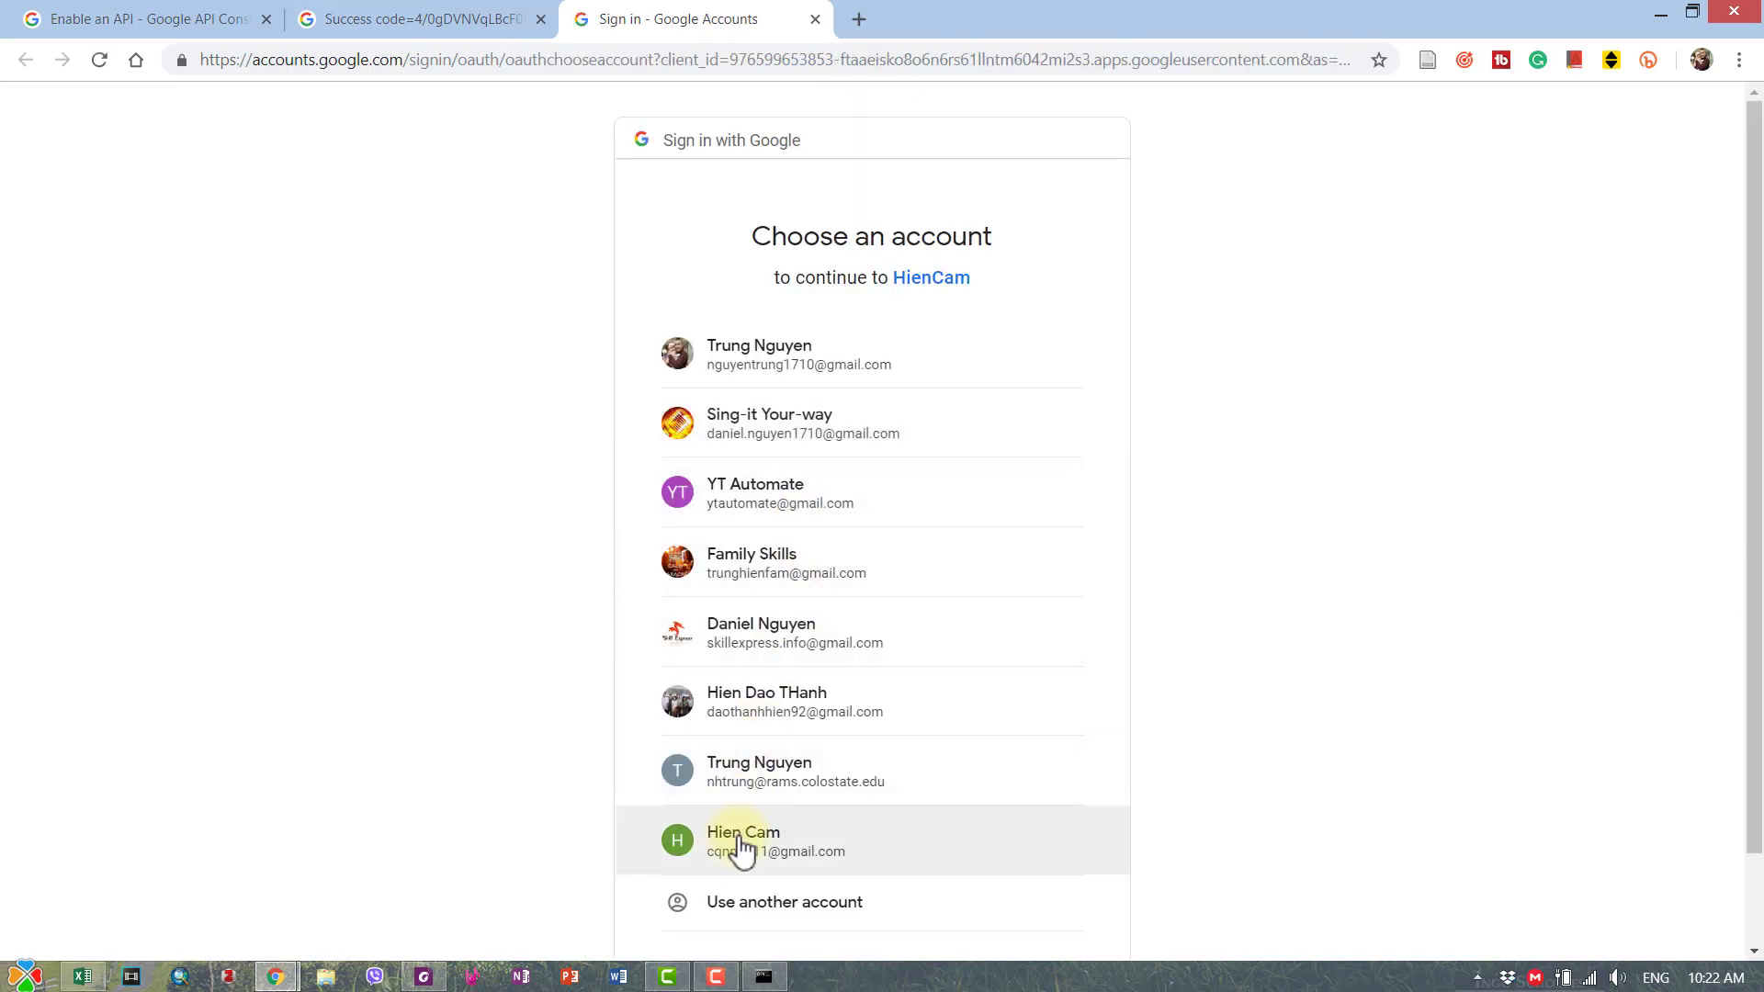
- Choose the second channel's brand account, allow HienCam access, and copy its verification code
{"action": "left_click", "coordinate": [742, 849]}
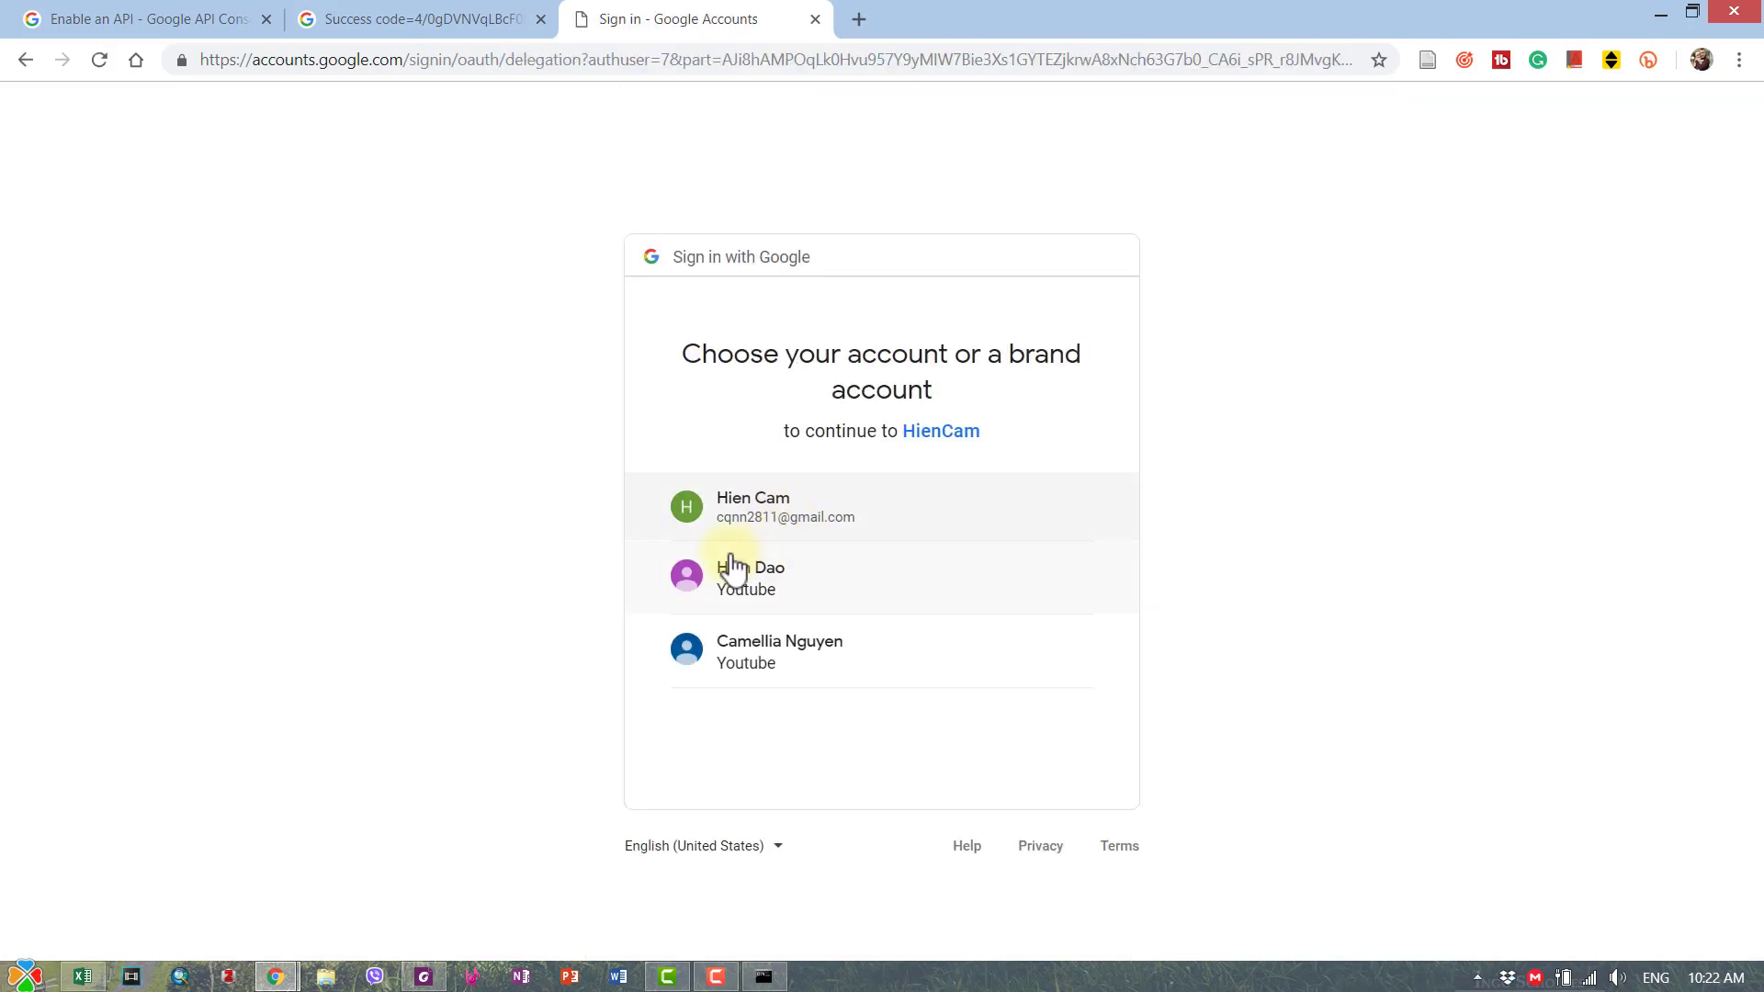
{"action": "left_click", "coordinate": [759, 589]}
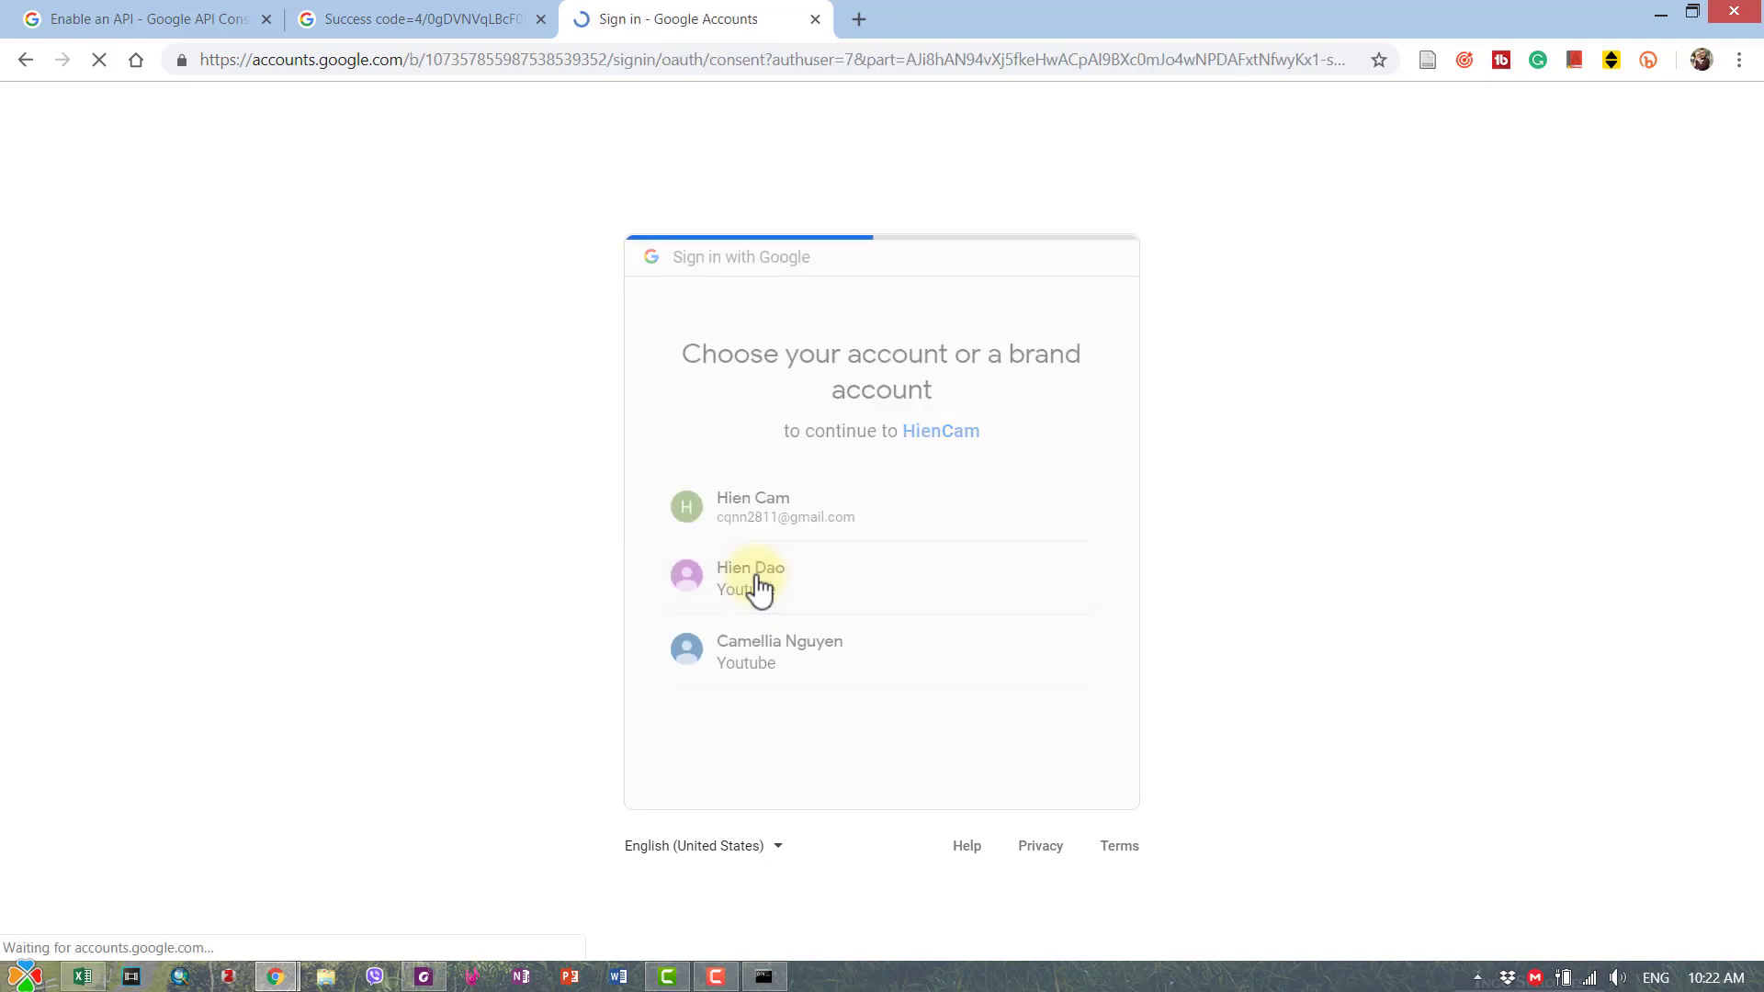
{"action": "left_click", "coordinate": [1045, 852]}
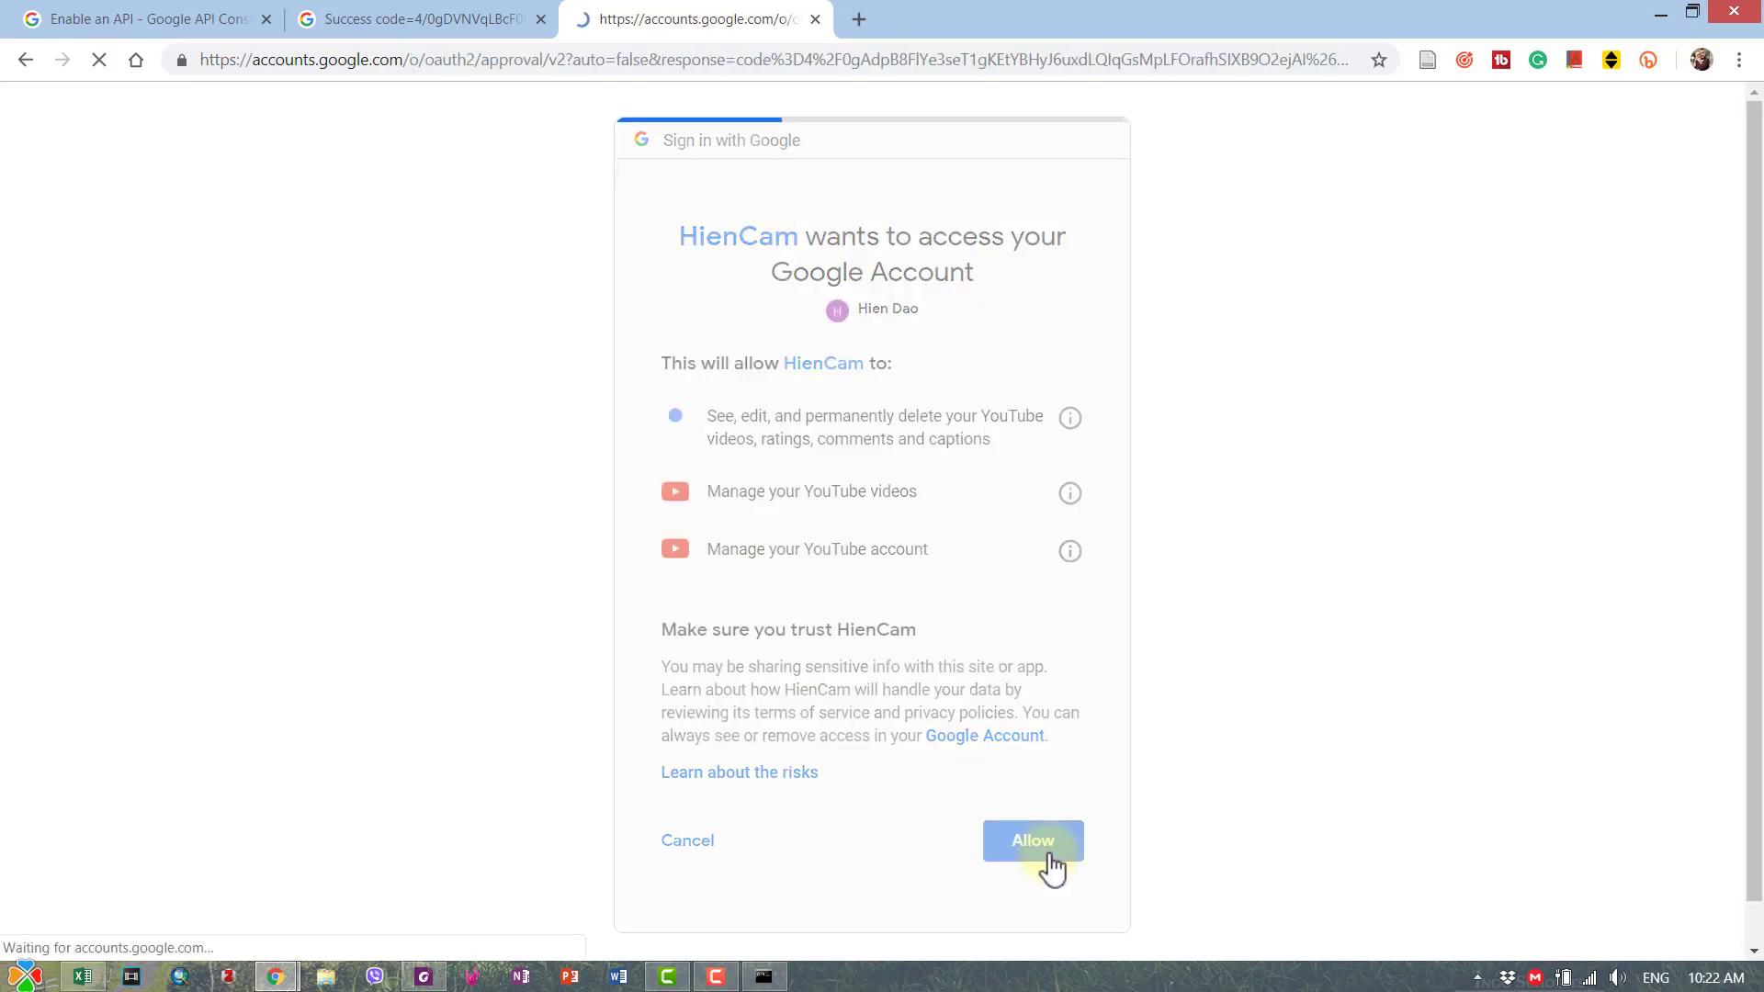
{"action": "left_click", "coordinate": [1109, 458]}
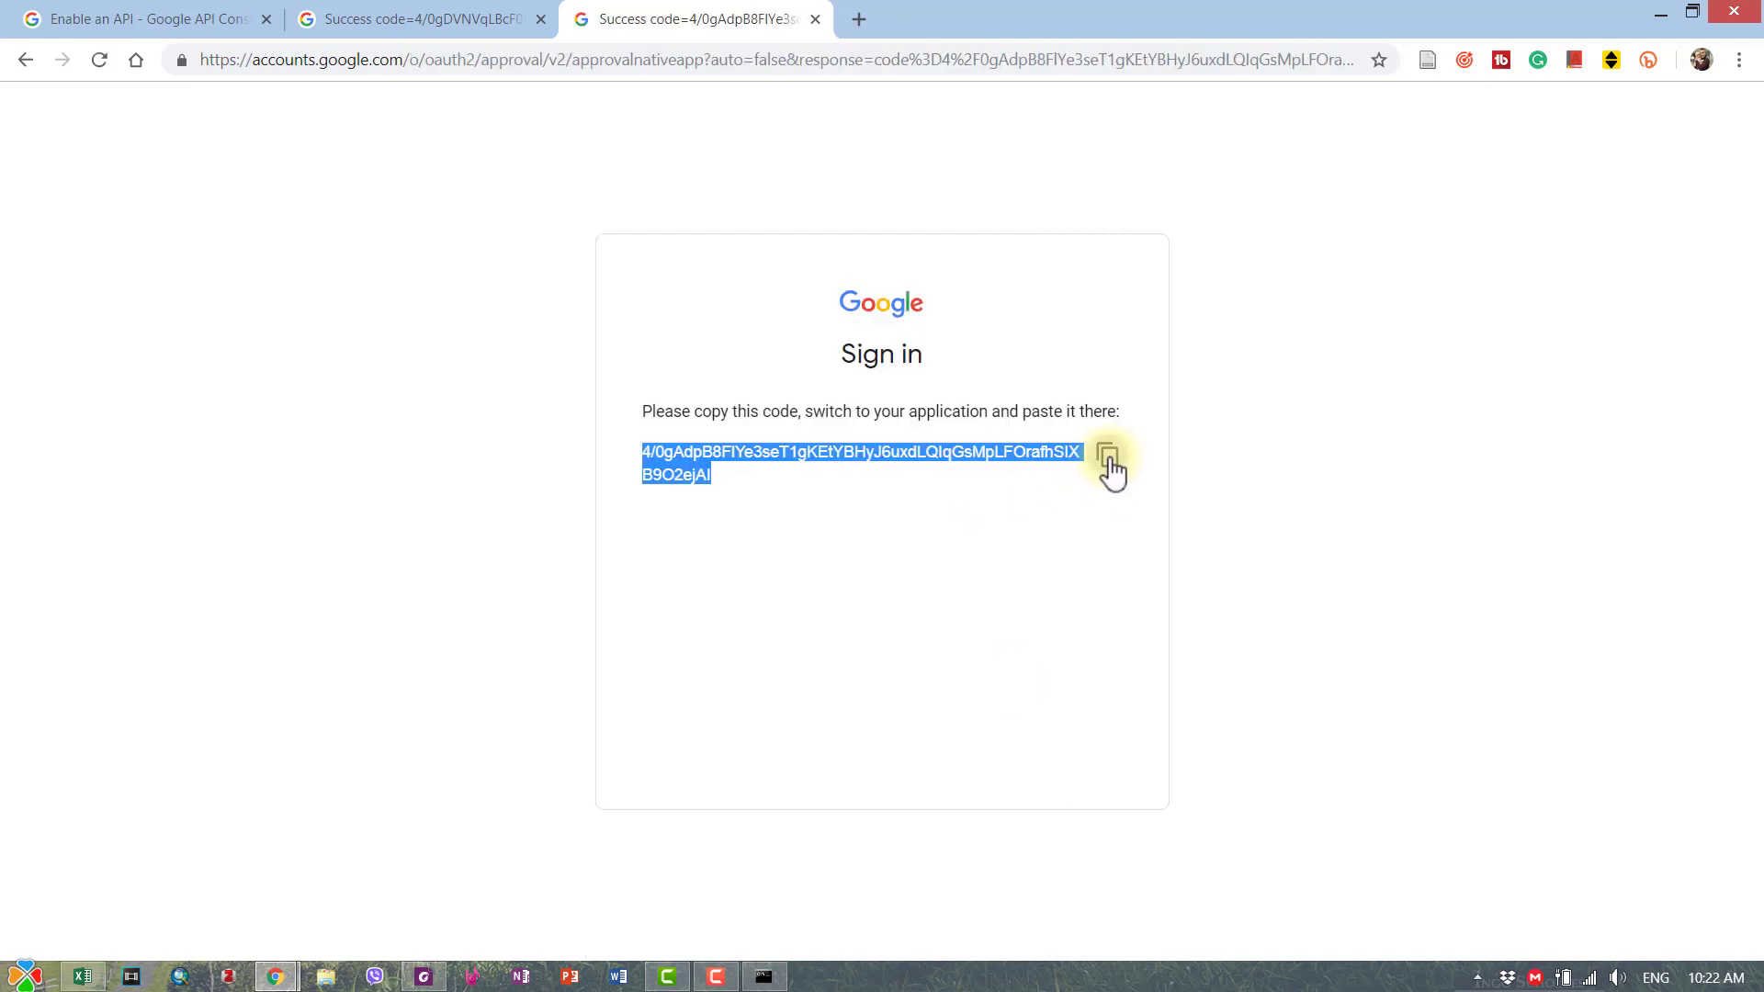
- Paste the second verification code into the console, then close it after authorization succeeds
{"action": "left_click", "coordinate": [767, 978]}
{"action": "right_click", "coordinate": [648, 810]}
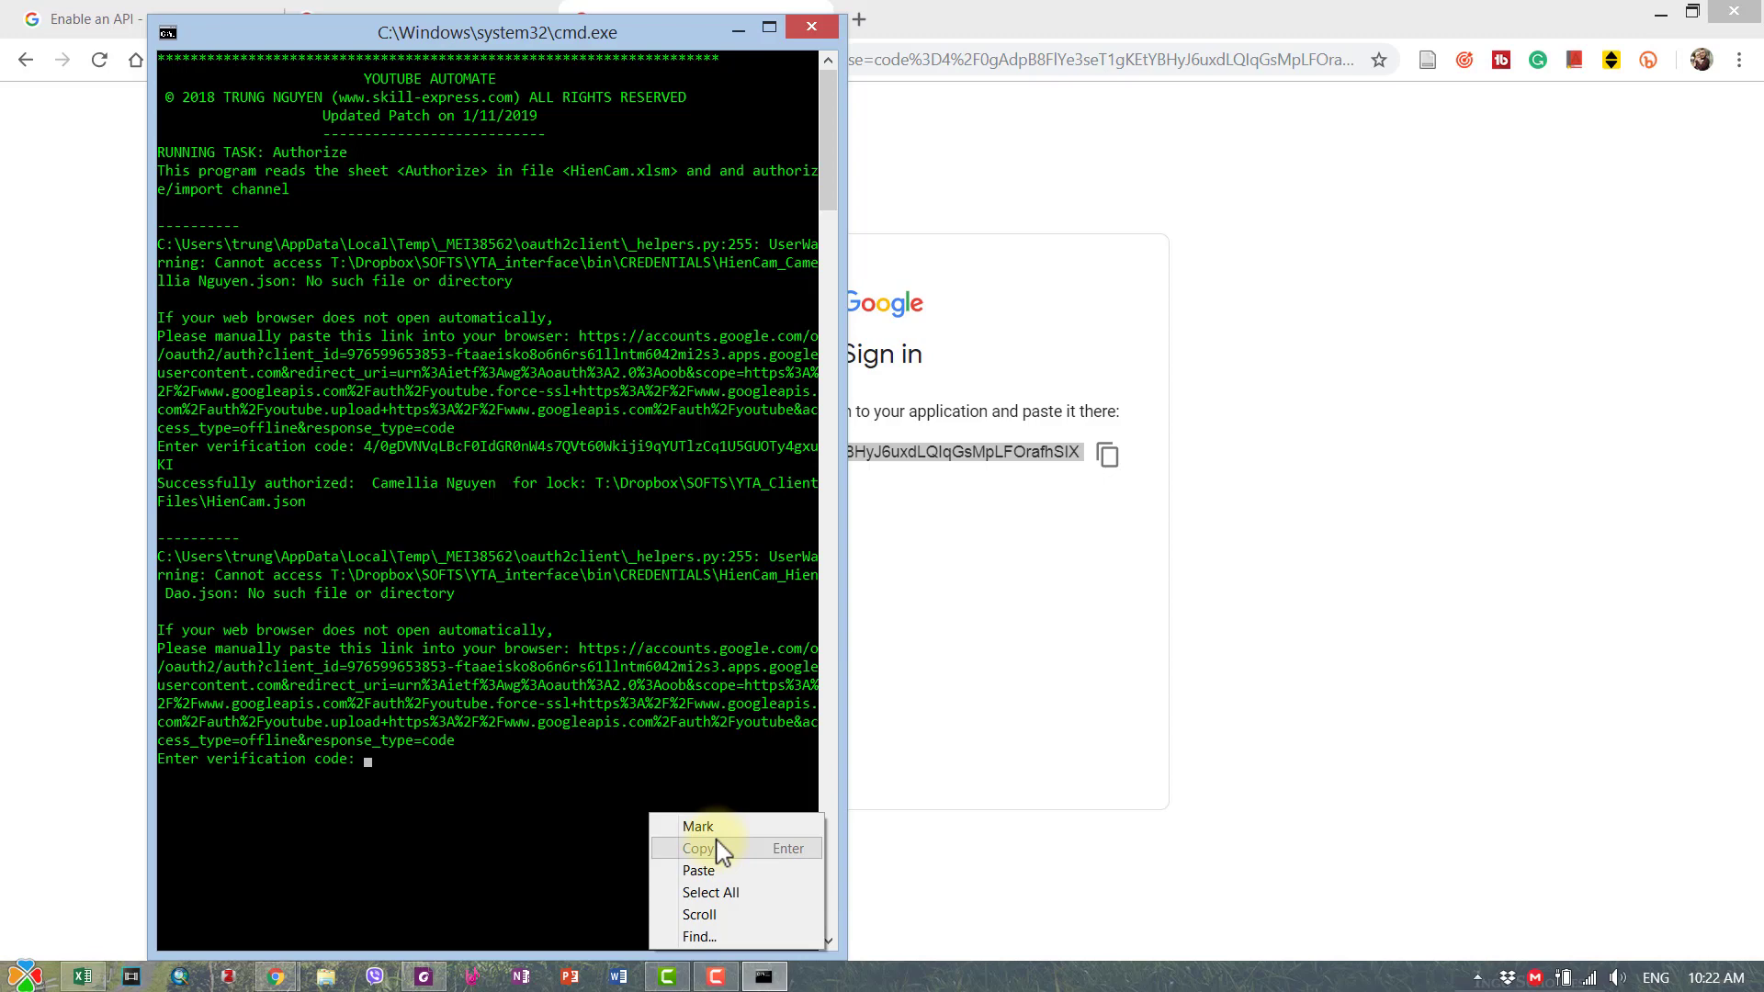
{"action": "left_click", "coordinate": [703, 870]}
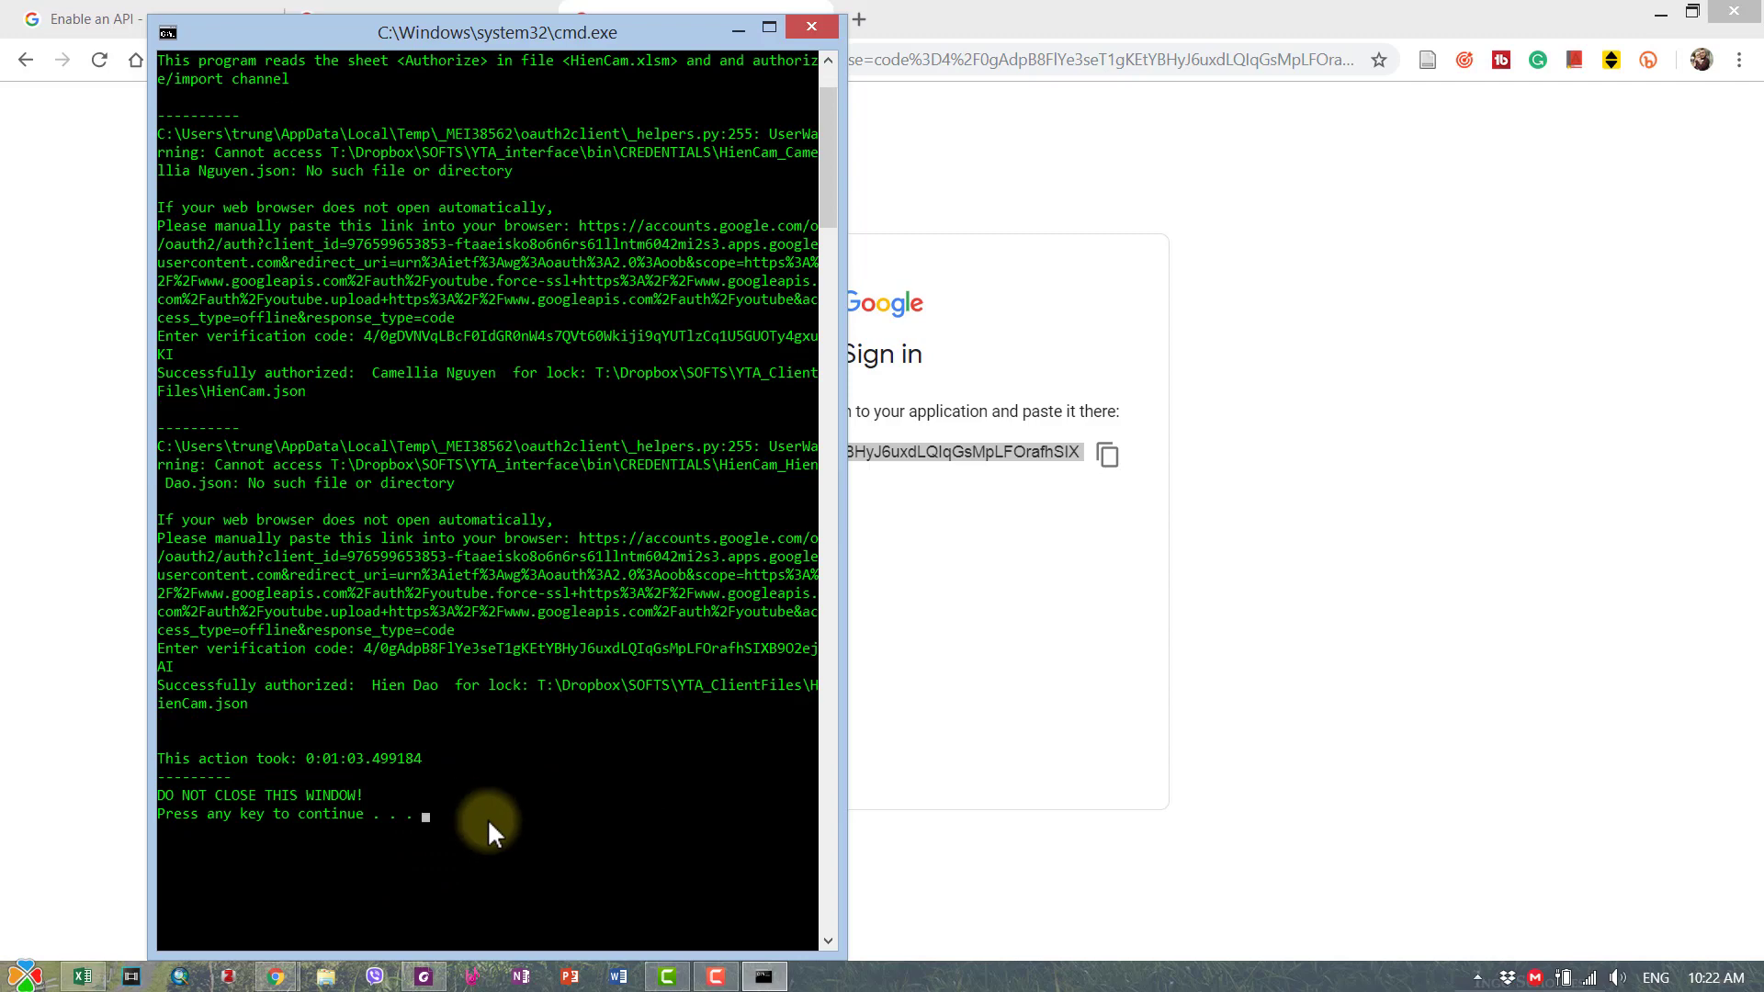
{"action": "key", "text": "Return"}
- Return to Excel and refresh the Authorize sheet so both HienCam.json rows show Authorized
{"action": "left_click", "coordinate": [82, 975]}
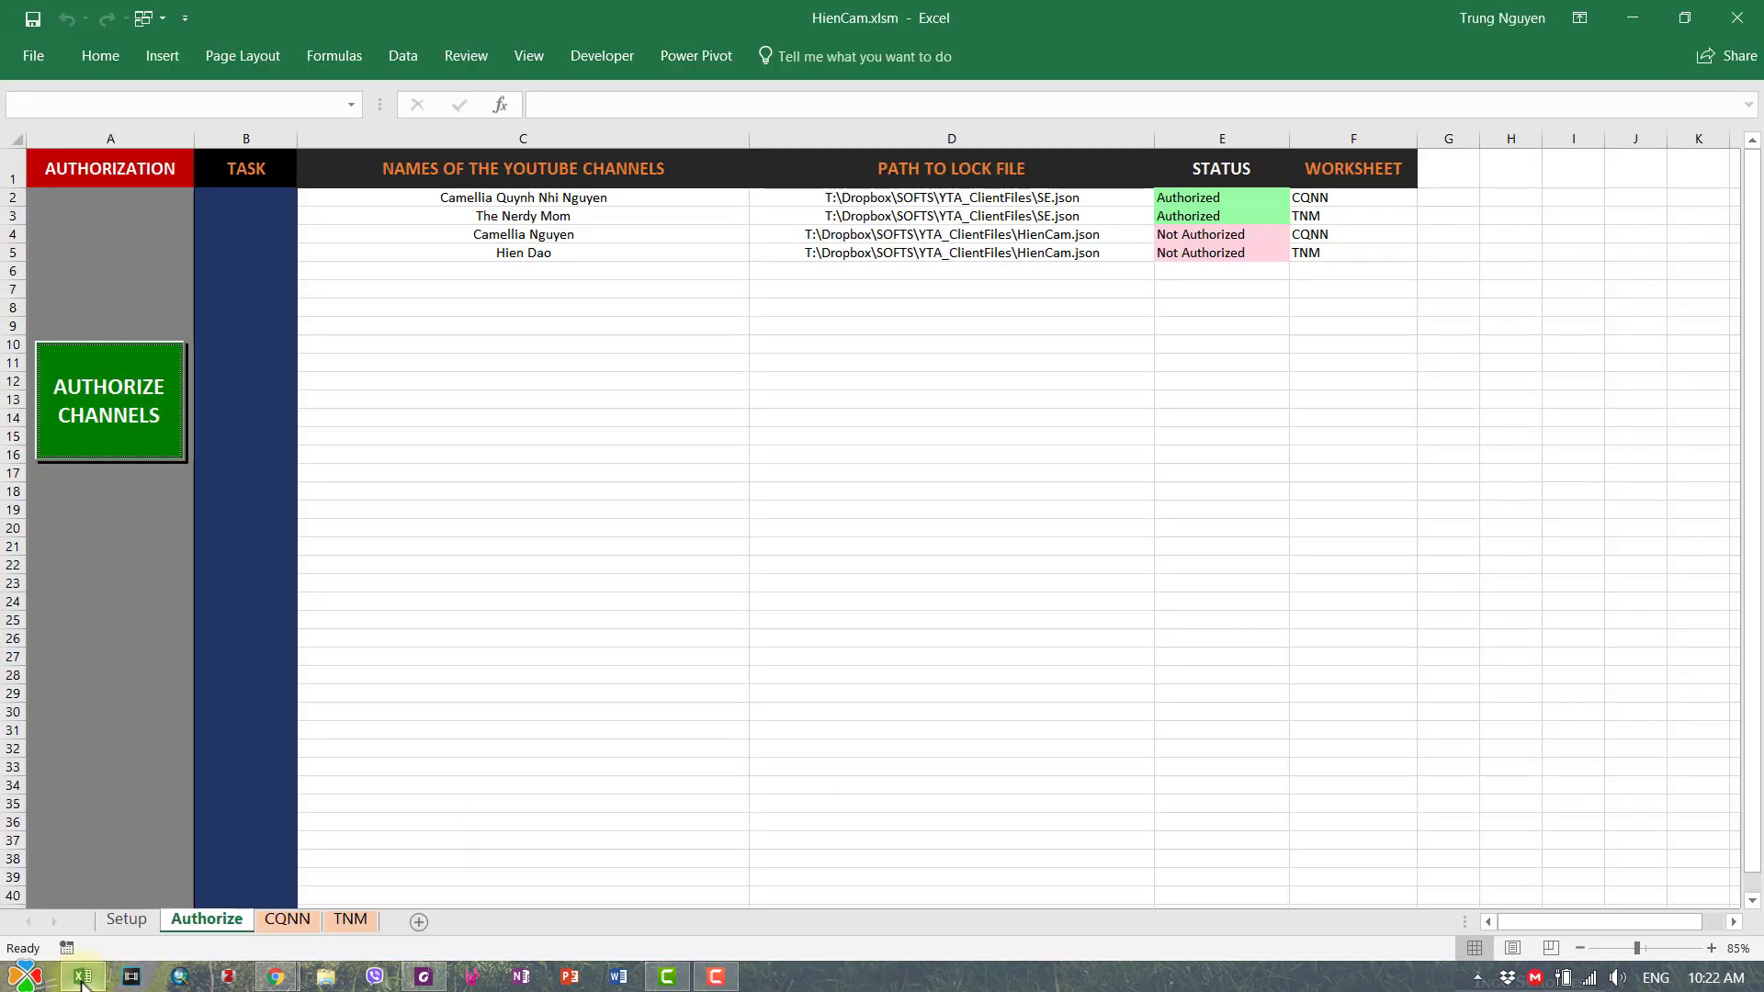
{"action": "left_click", "coordinate": [934, 392]}
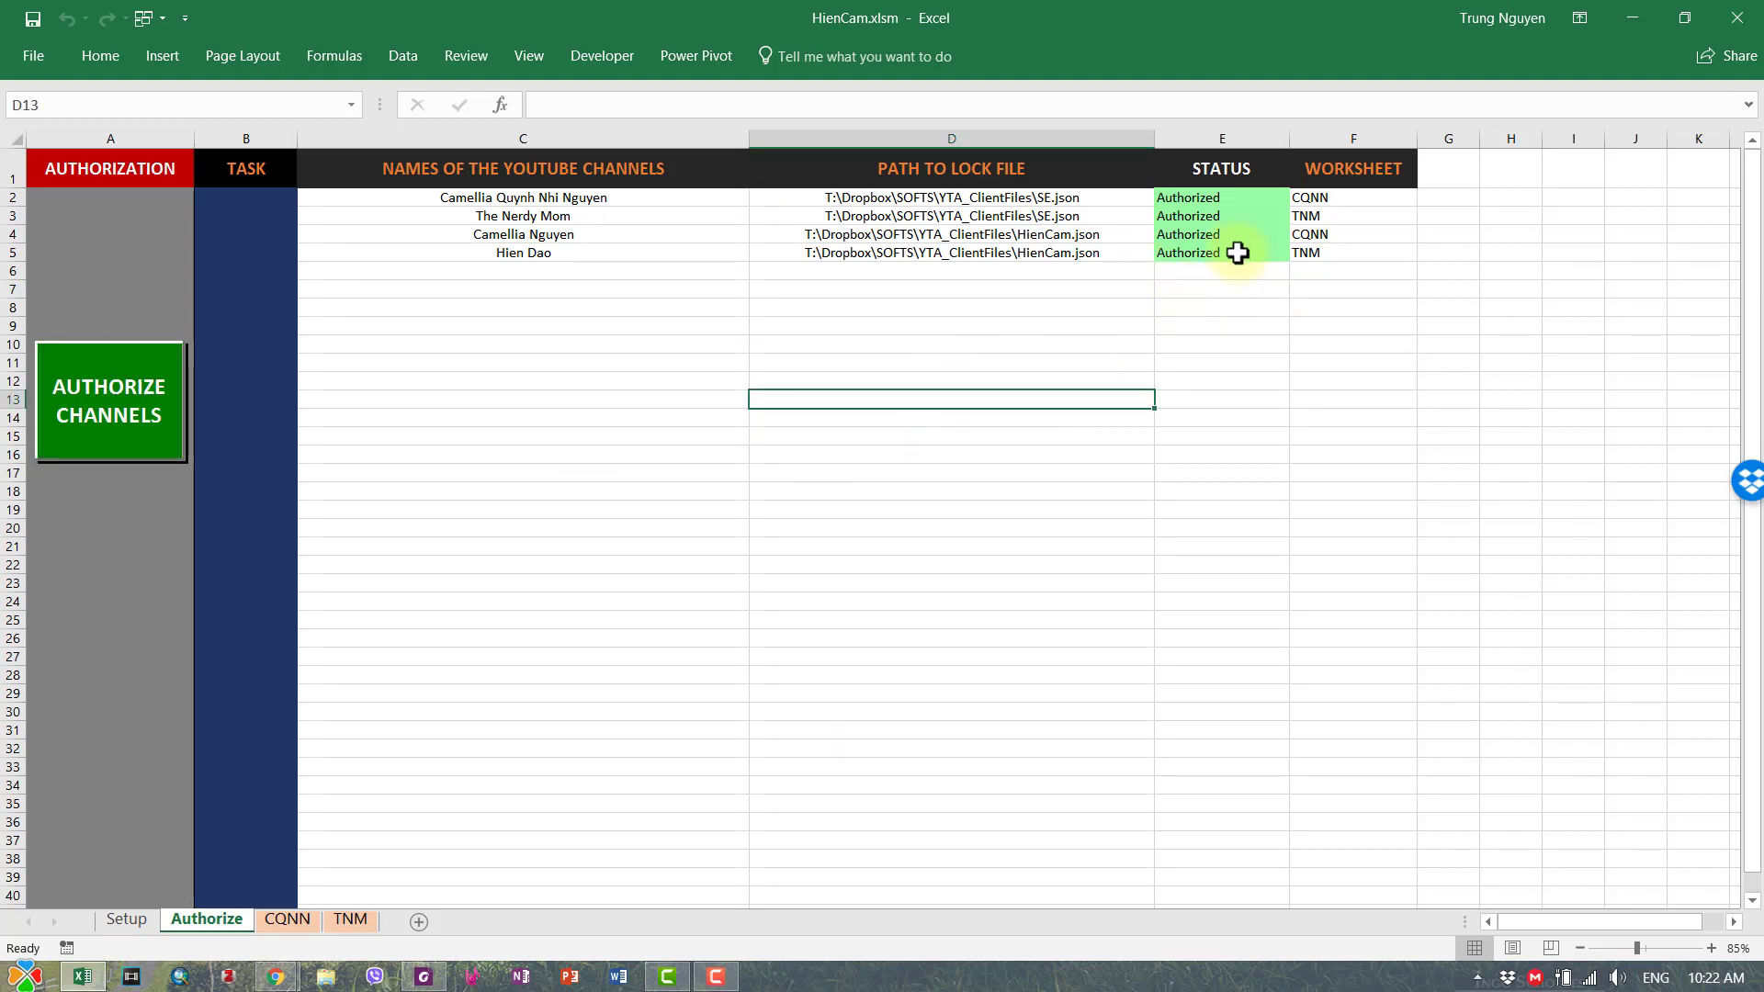
{"action": "left_click", "coordinate": [751, 328]}
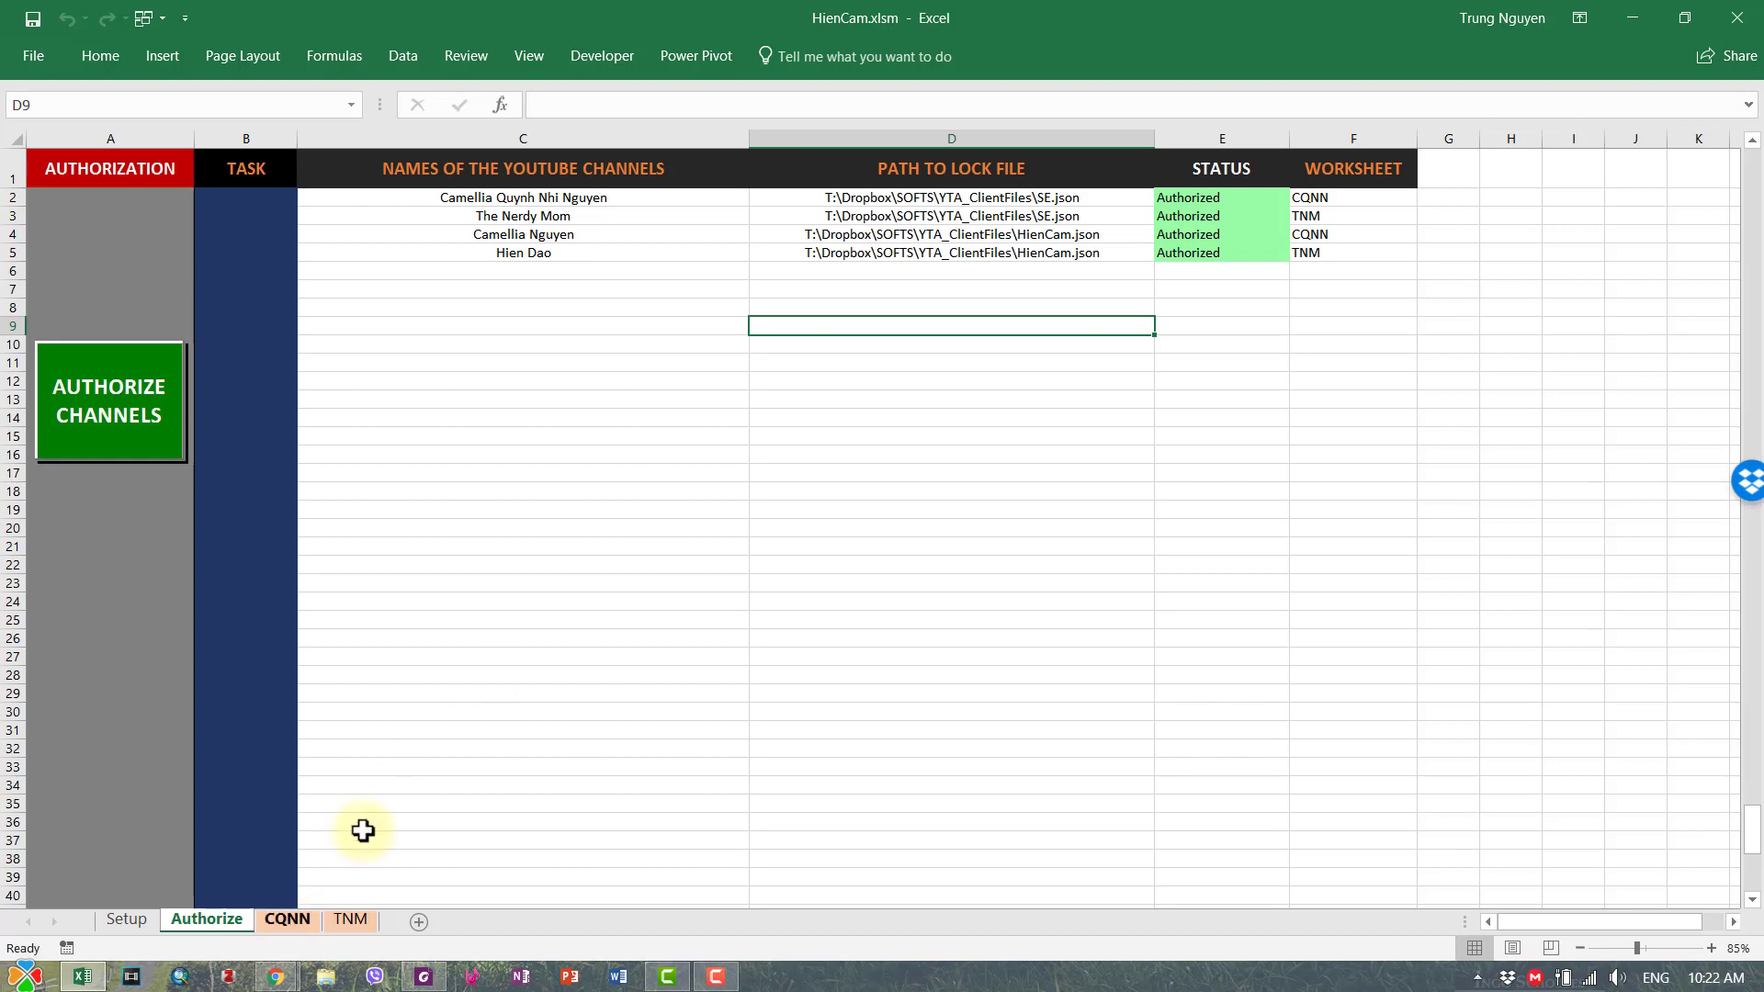
{"action": "left_click", "coordinate": [278, 922]}
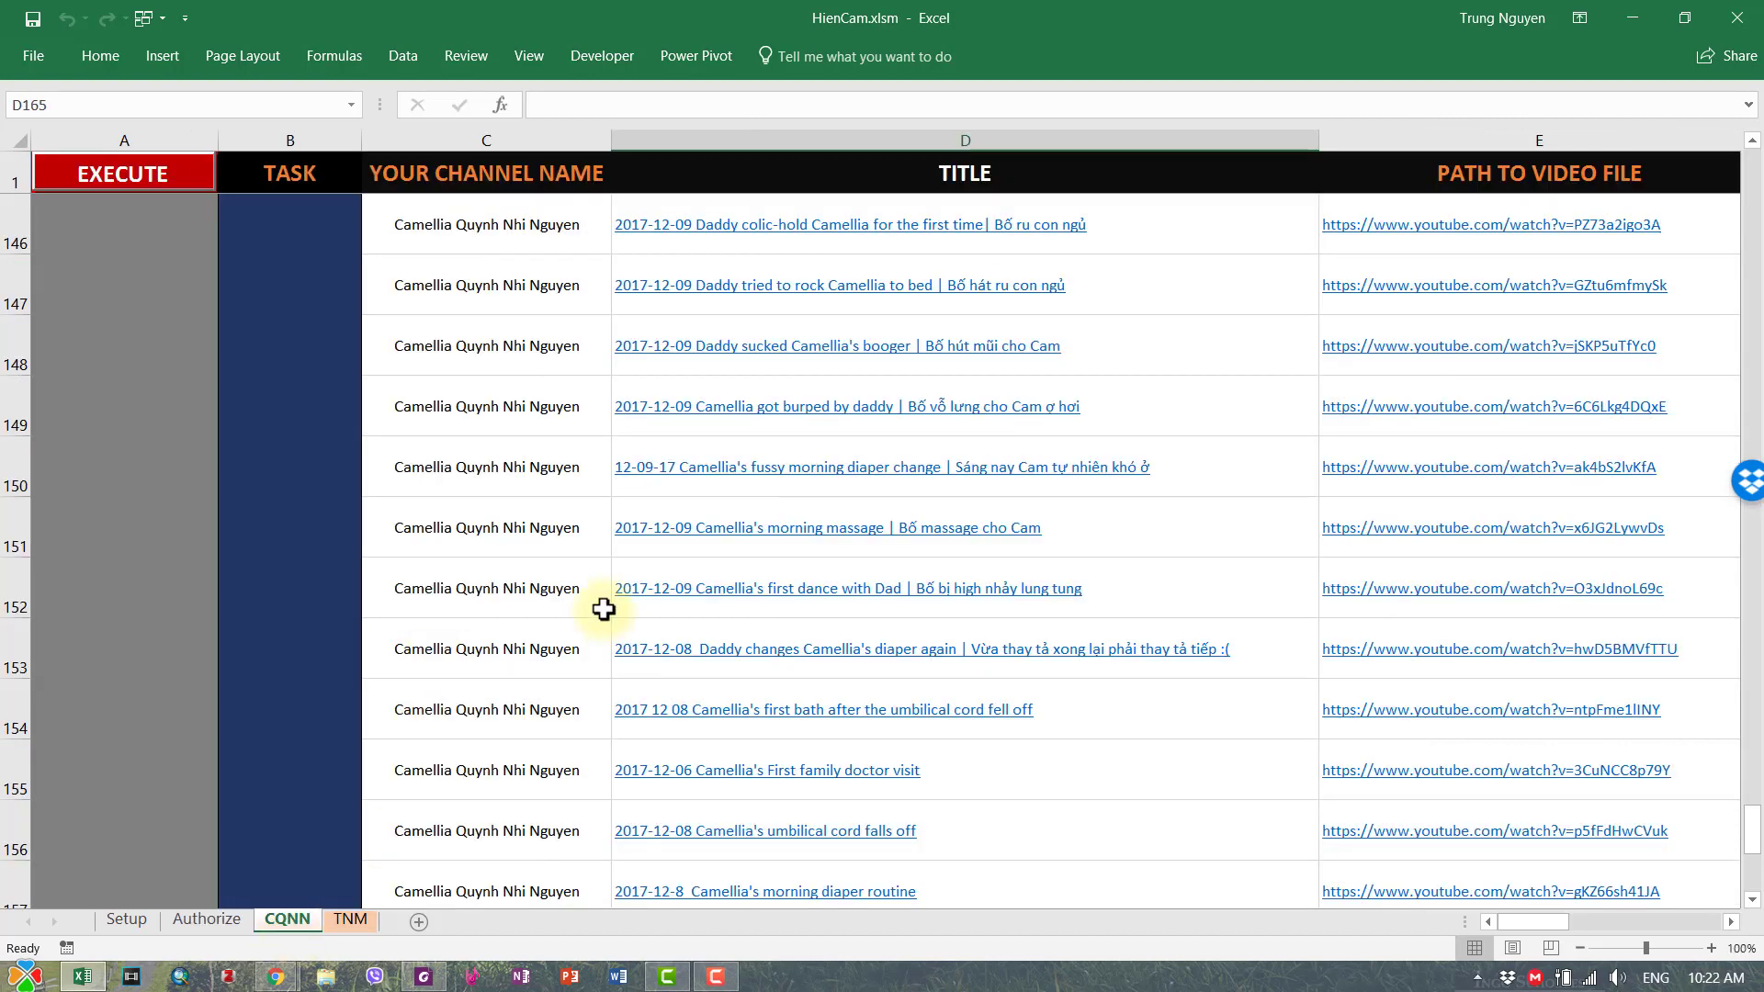
{"action": "scroll", "coordinate": [604, 609], "scroll_direction": "up", "scroll_amount": 20}
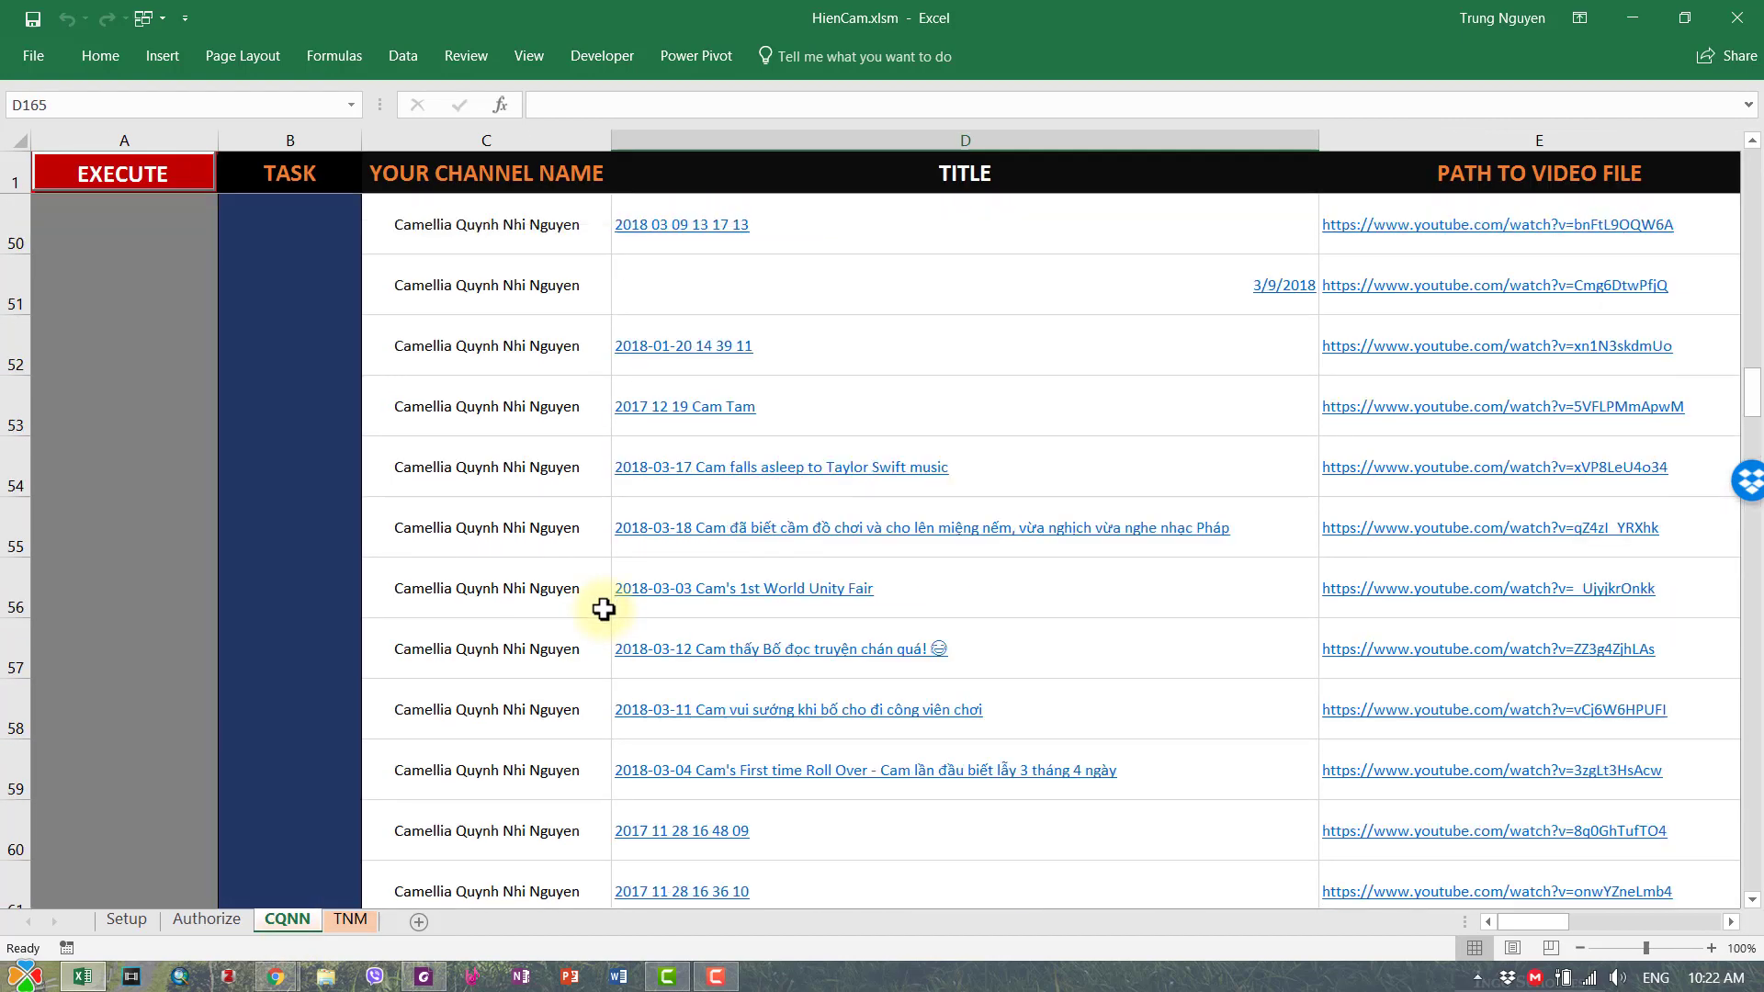
{"action": "scroll", "coordinate": [604, 609], "scroll_direction": "up", "scroll_amount": 6}
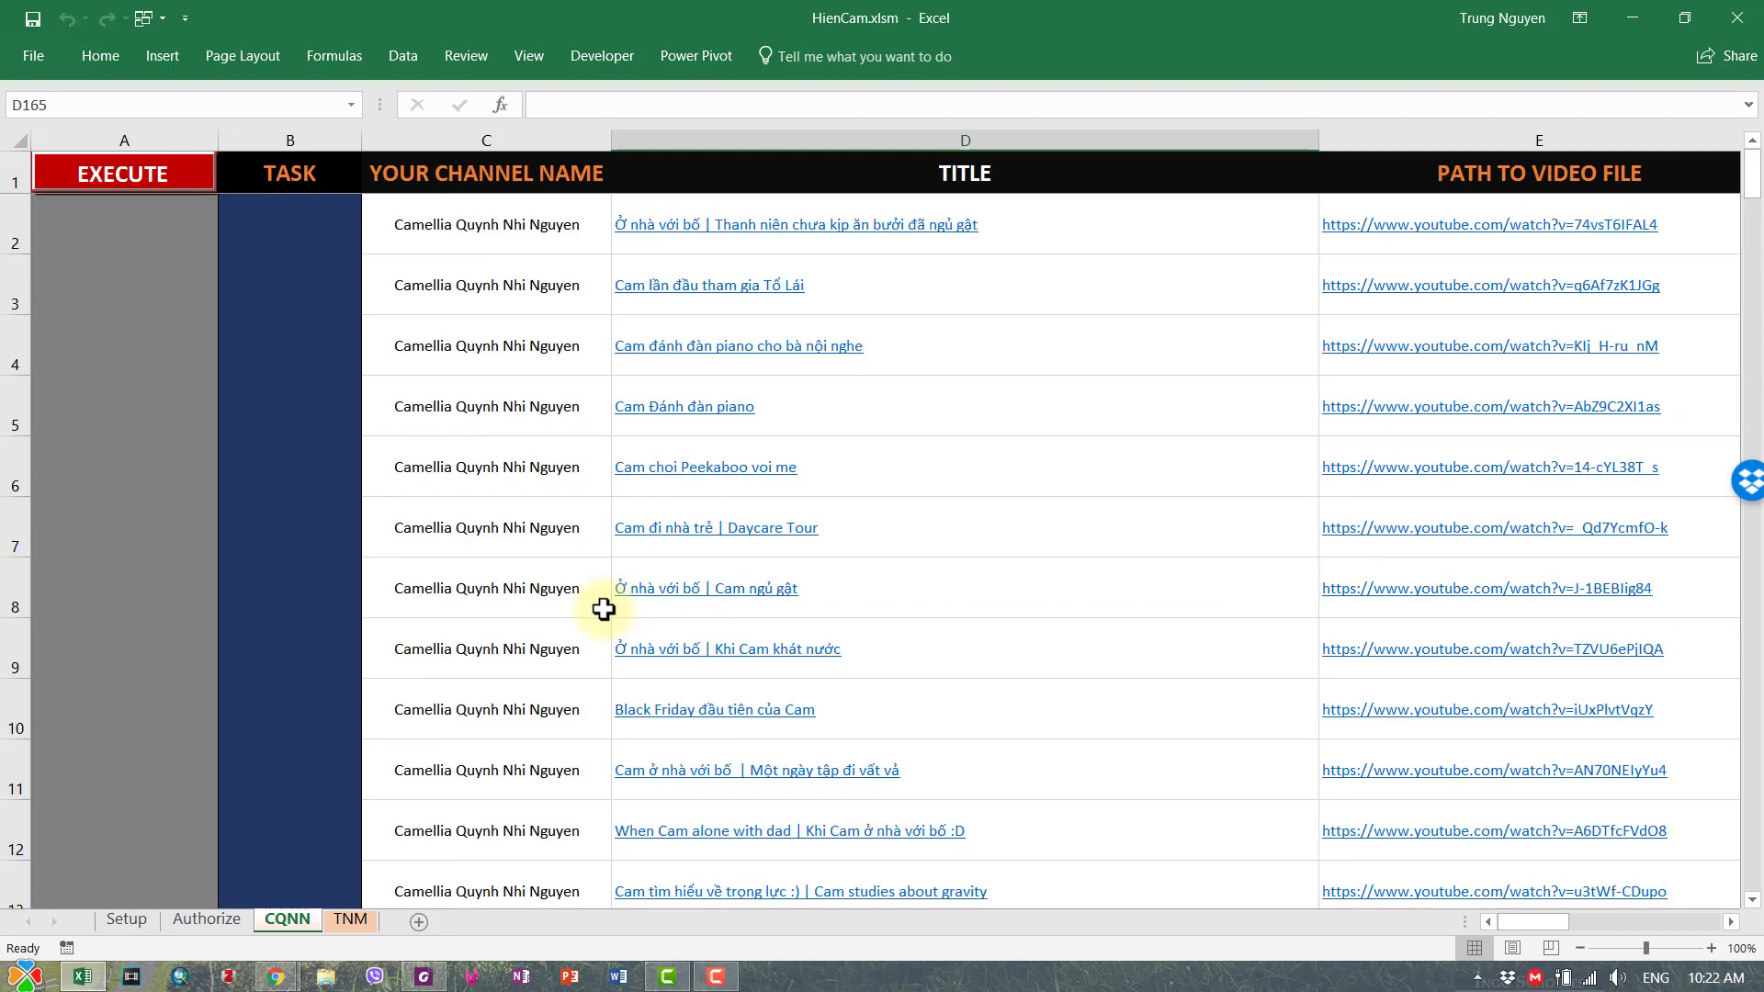
{"action": "left_click", "coordinate": [564, 224]}
{"action": "left_click", "coordinate": [622, 245]}
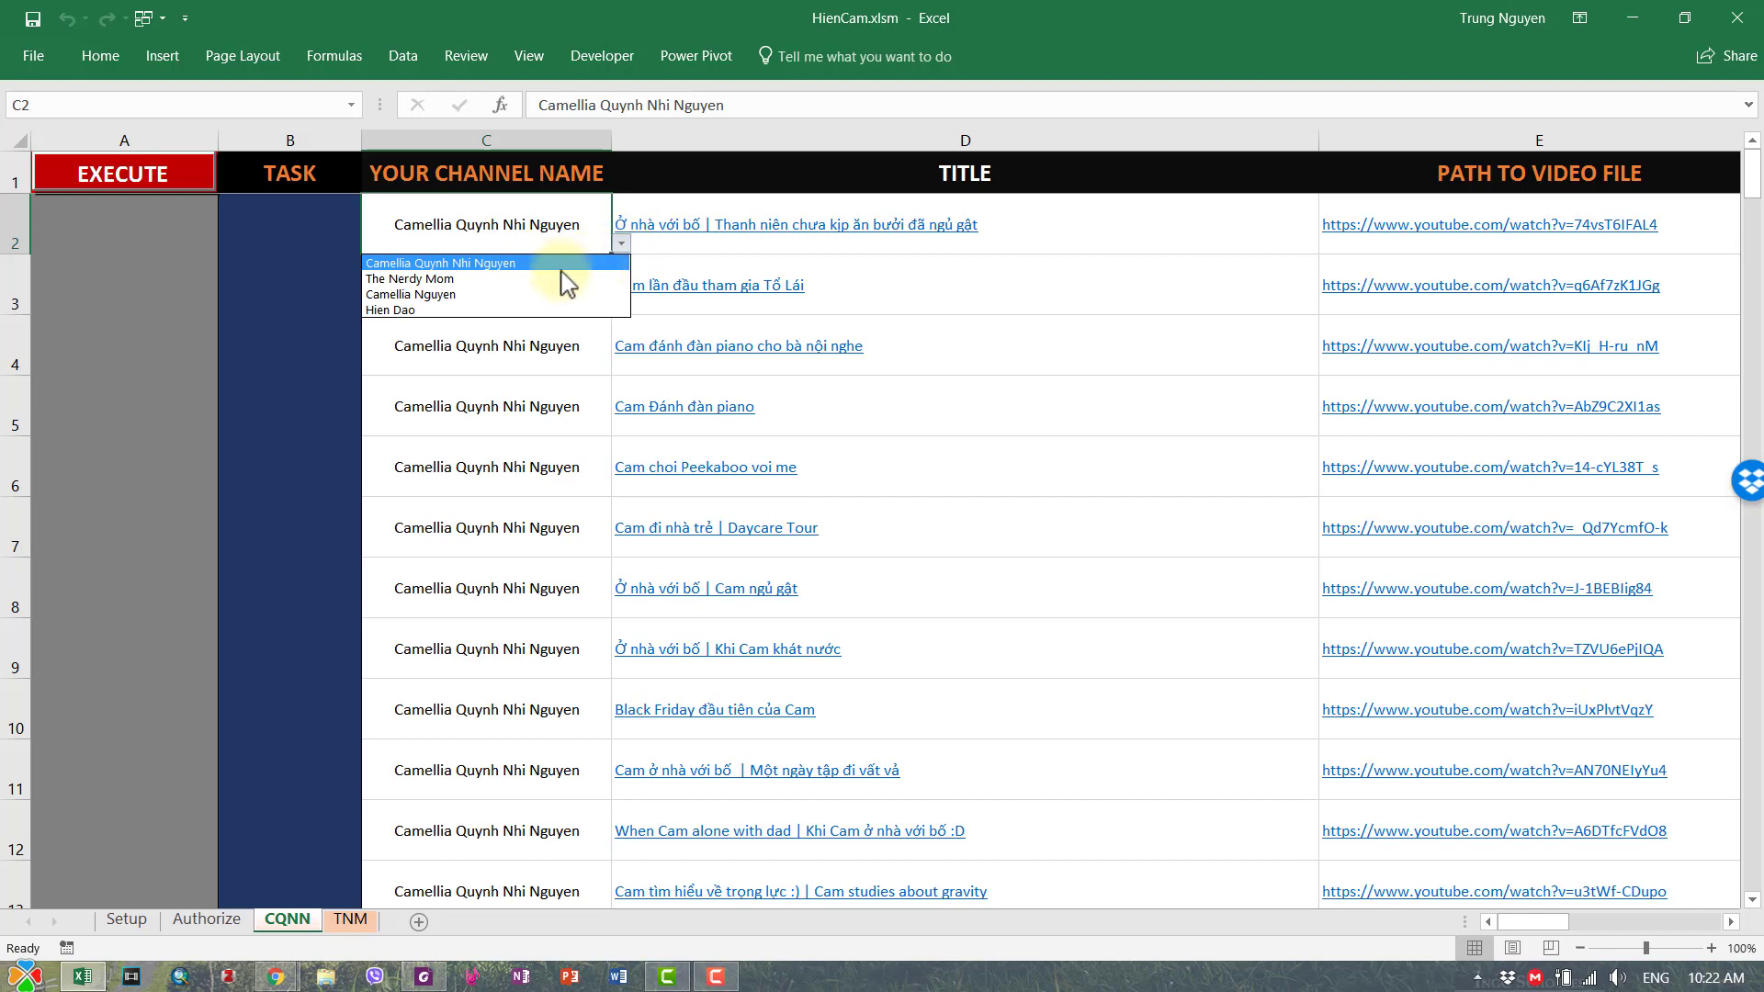
{"action": "left_click", "coordinate": [425, 295]}
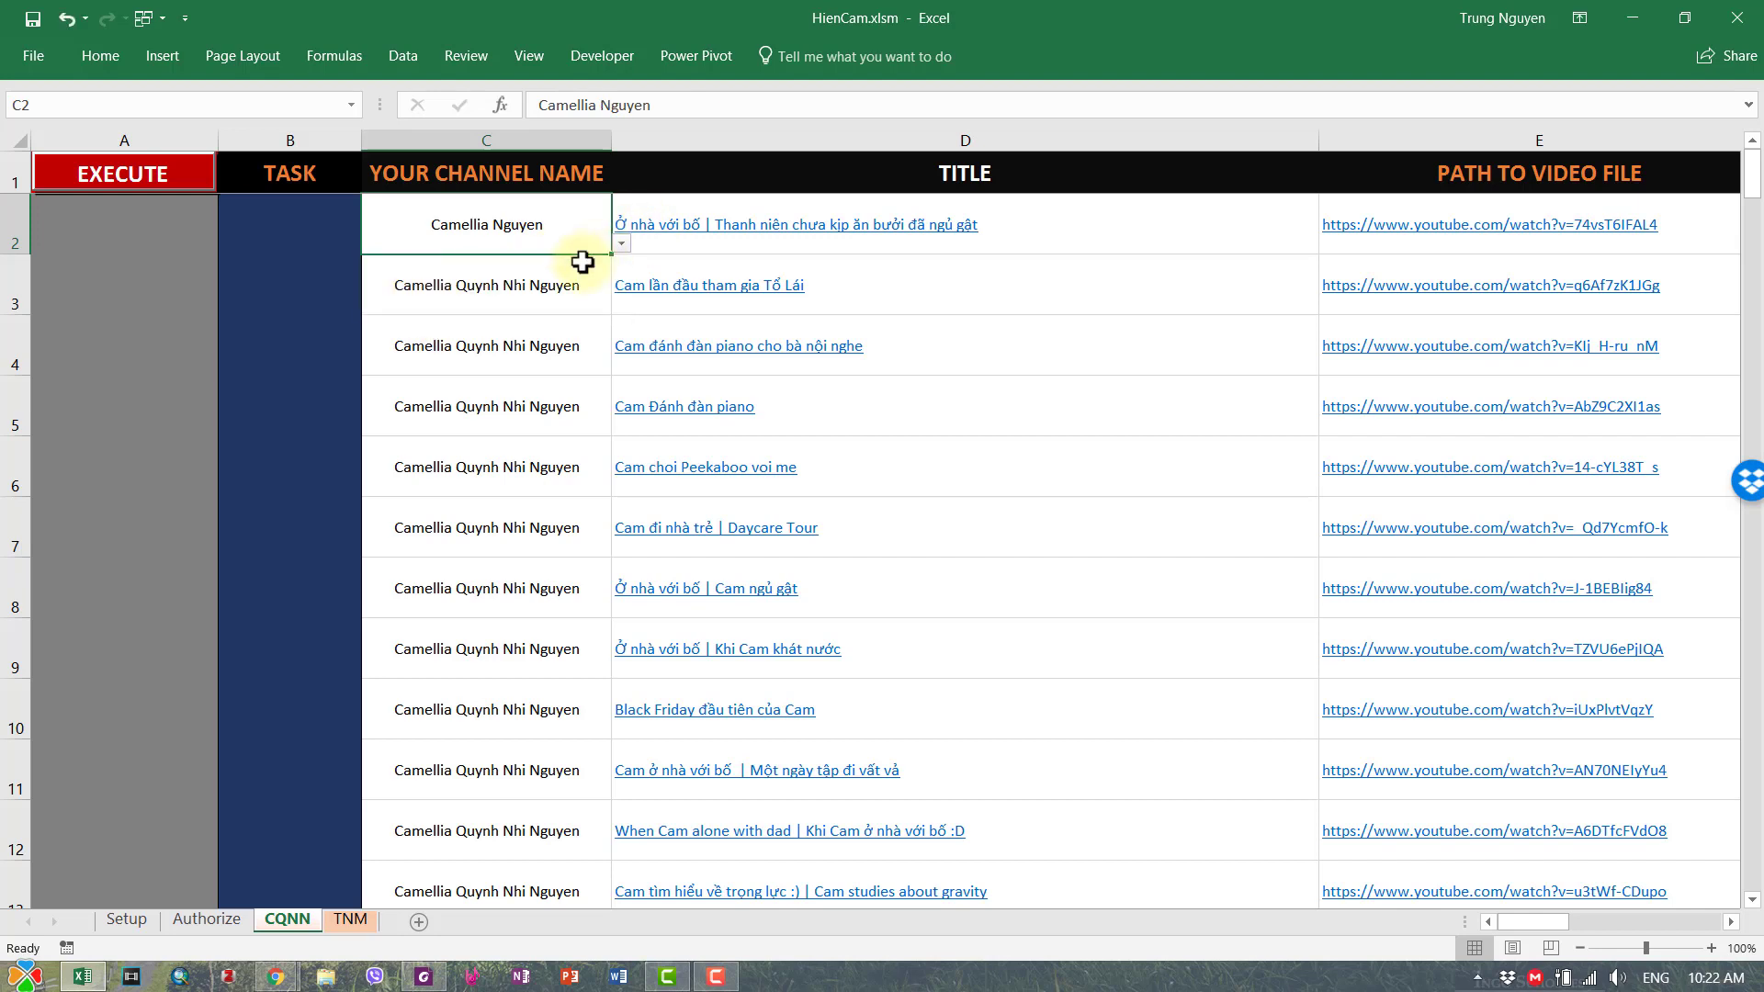
{"action": "double_click", "coordinate": [611, 259]}
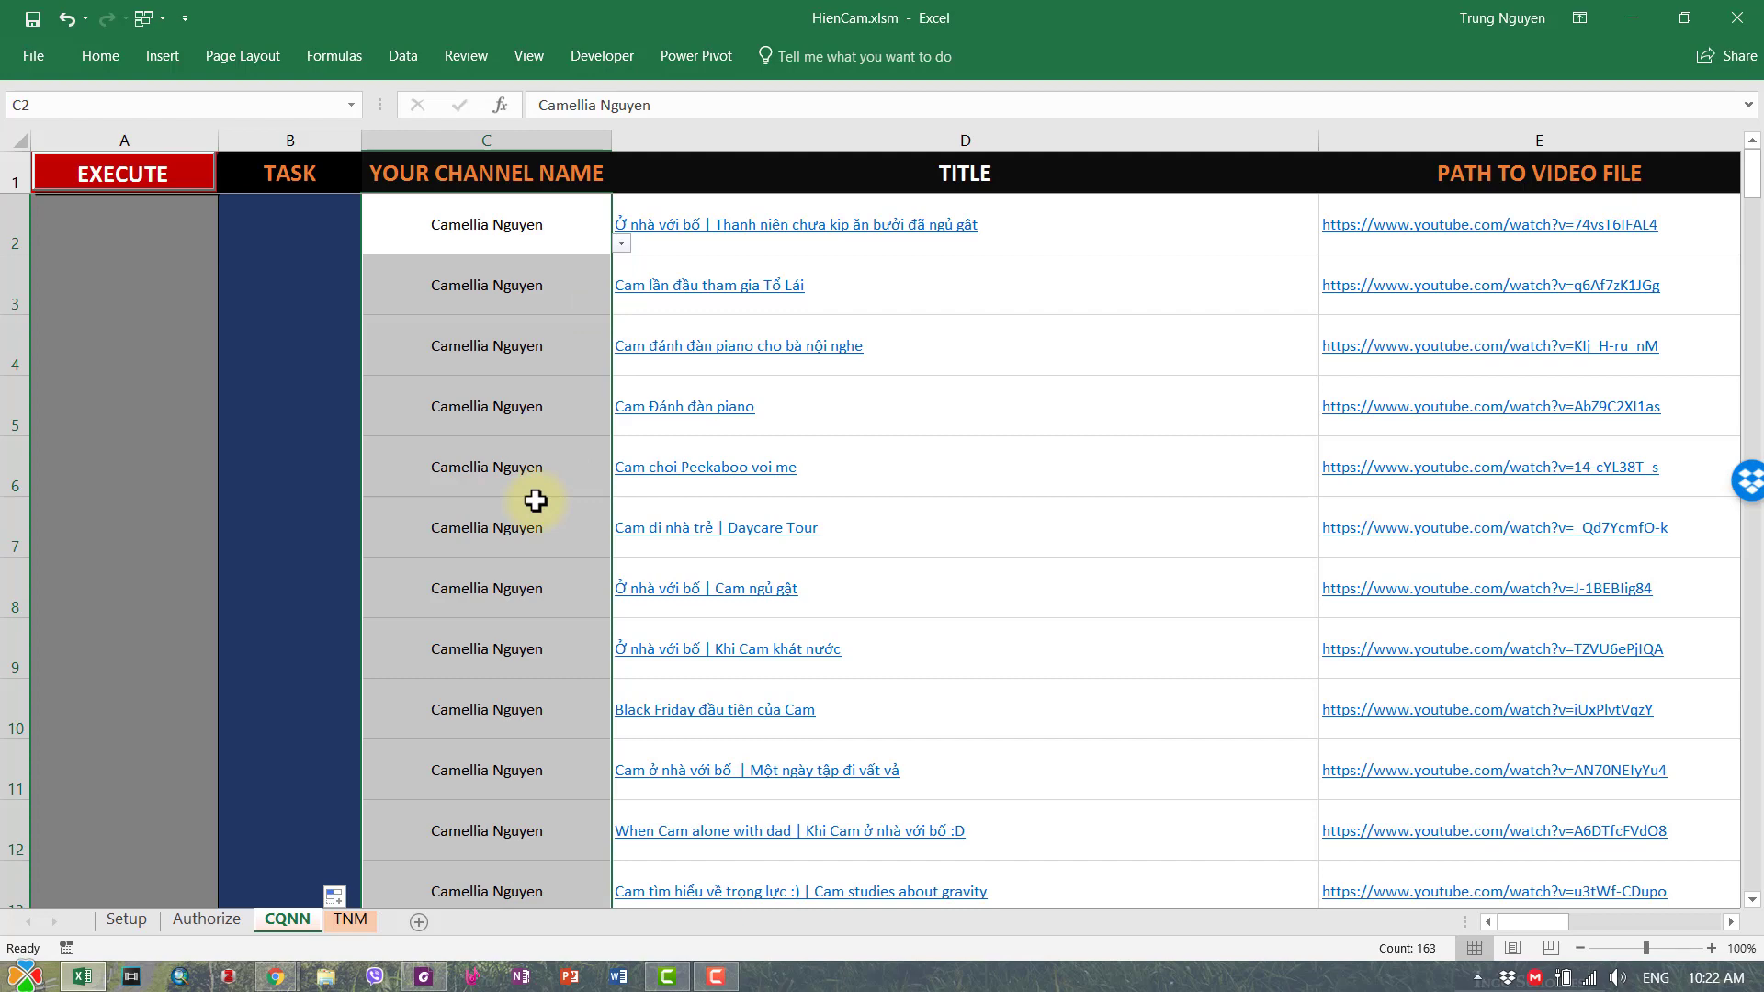
{"action": "scroll", "coordinate": [536, 501], "scroll_direction": "down", "scroll_amount": 4}
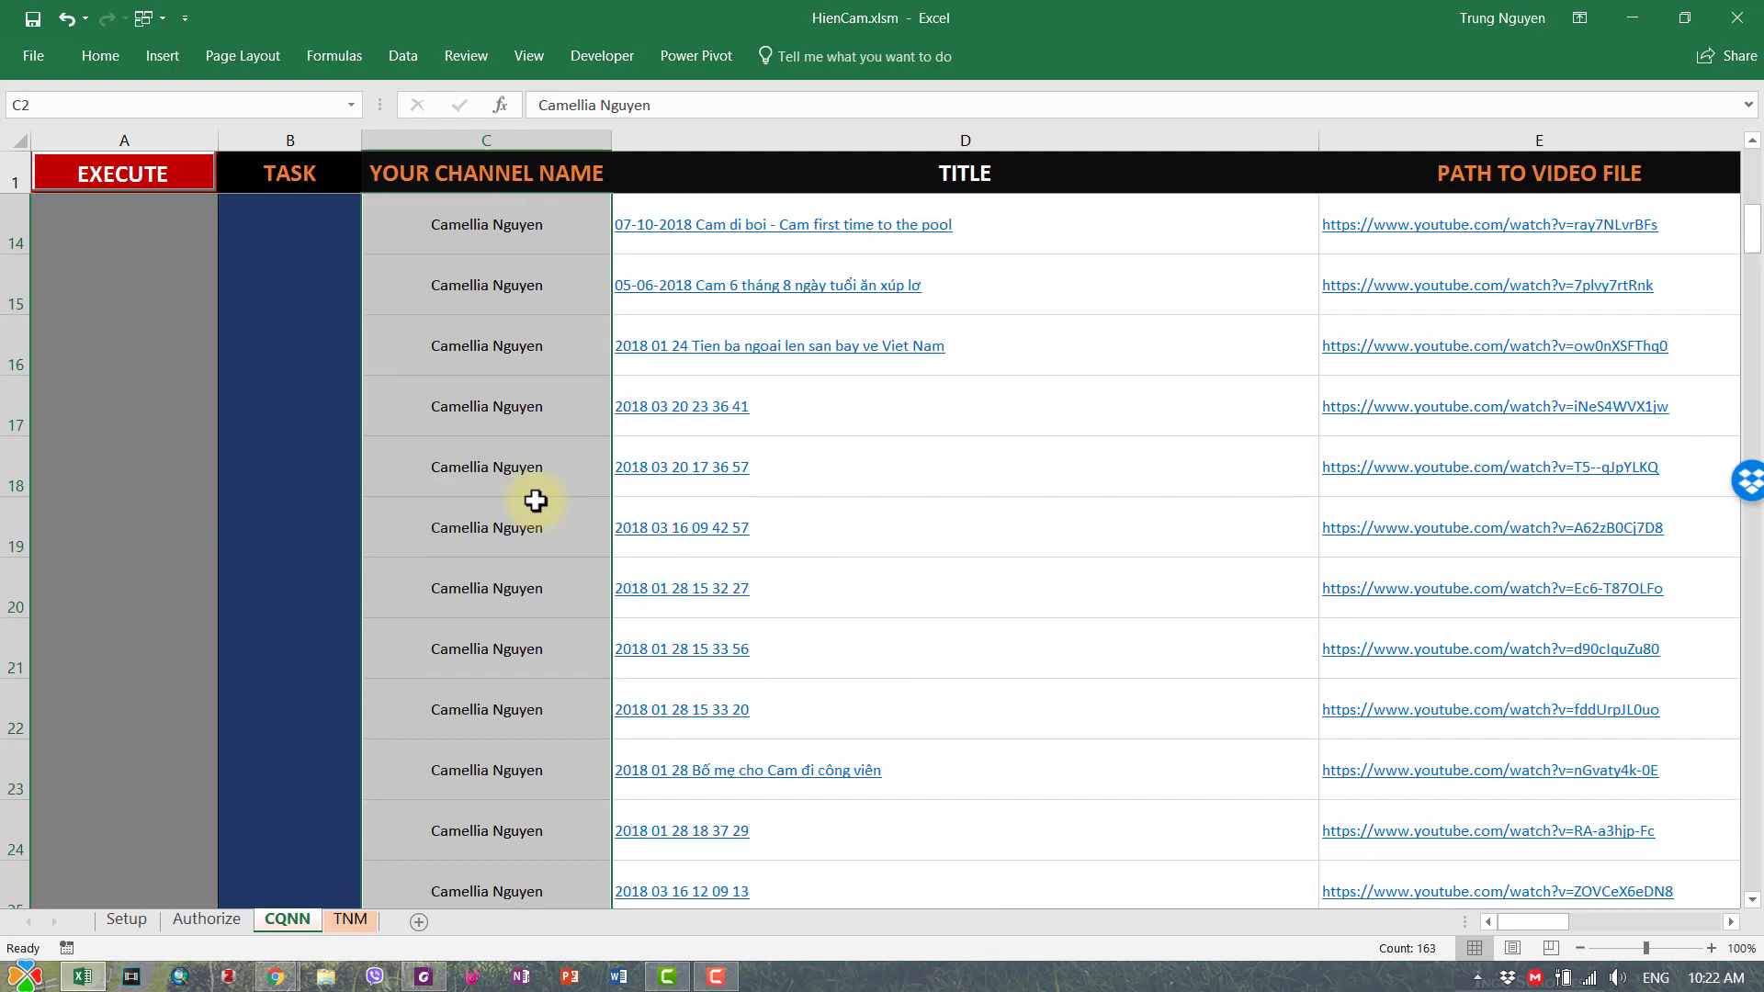
{"action": "scroll", "coordinate": [536, 501], "scroll_direction": "up", "scroll_amount": 4}
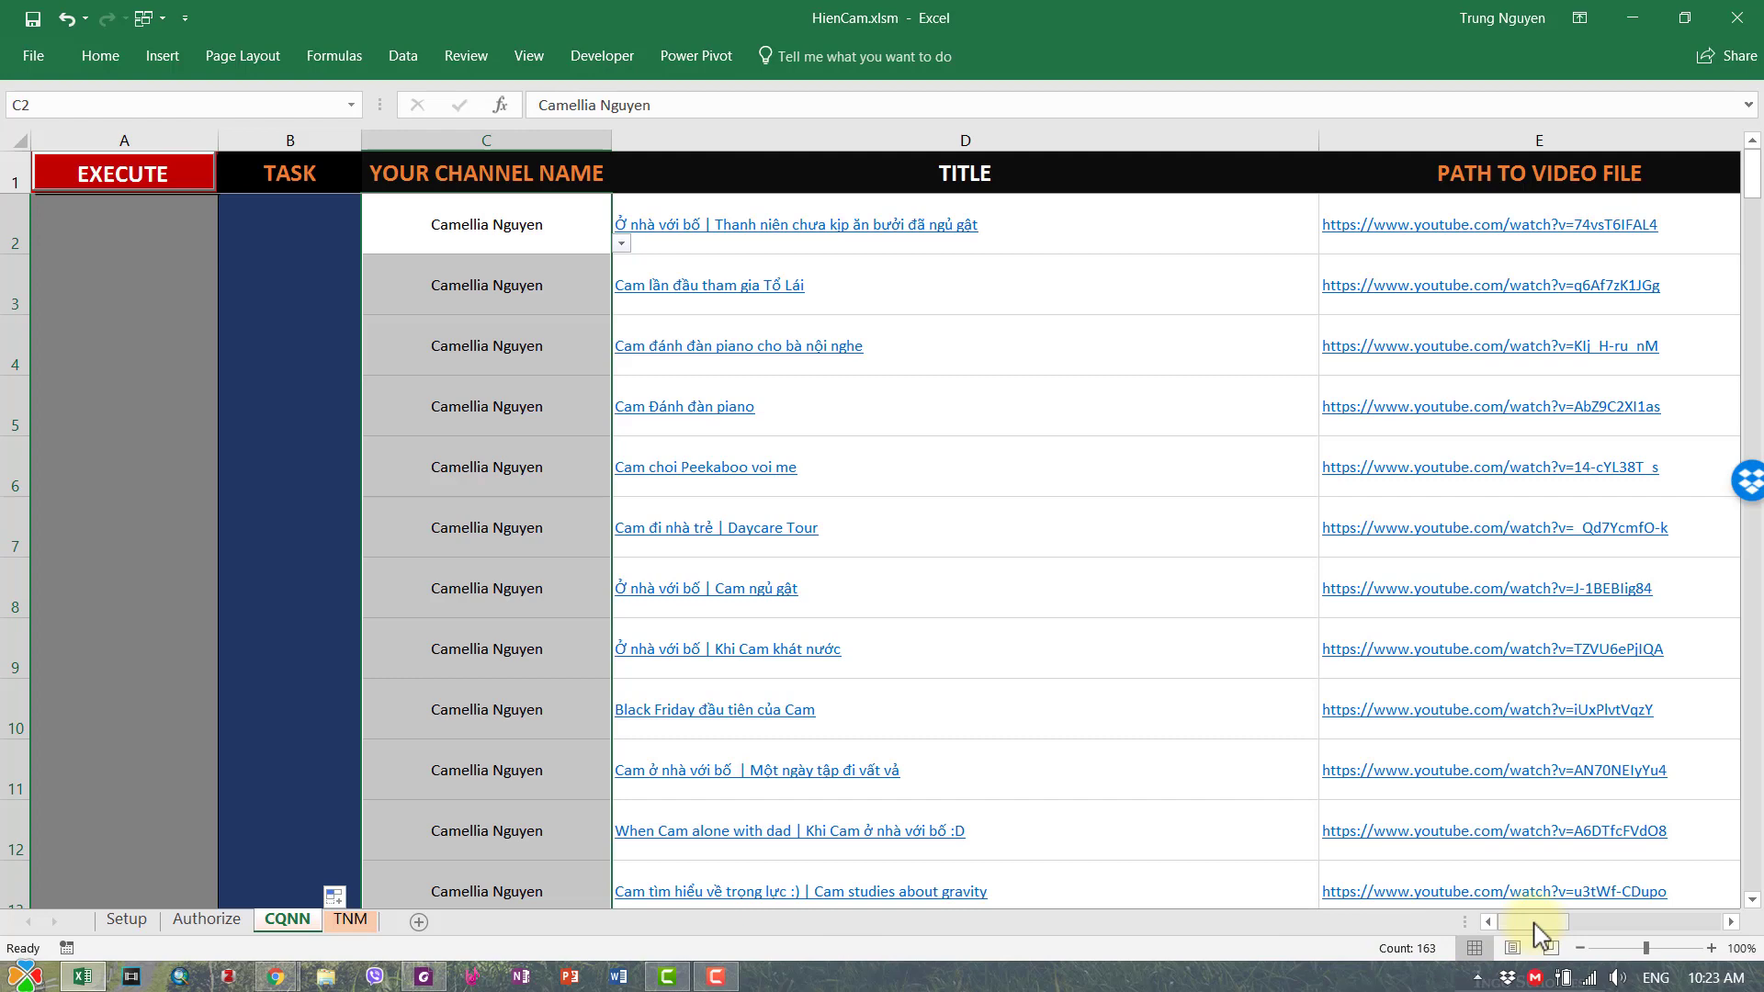
- Scroll the CQNN sheet right to columns L–S and read the MOVE UPLOADED TO FOLDER note
{"action": "mouse_move", "coordinate": [1533, 921]}
{"action": "left_mouse_down"}
{"action": "mouse_move", "coordinate": [1561, 921]}
{"action": "mouse_move", "coordinate": [1533, 921]}
{"action": "left_mouse_up"}
{"action": "left_click_drag", "start_coordinate": [1525, 926], "coordinate": [1561, 943]}
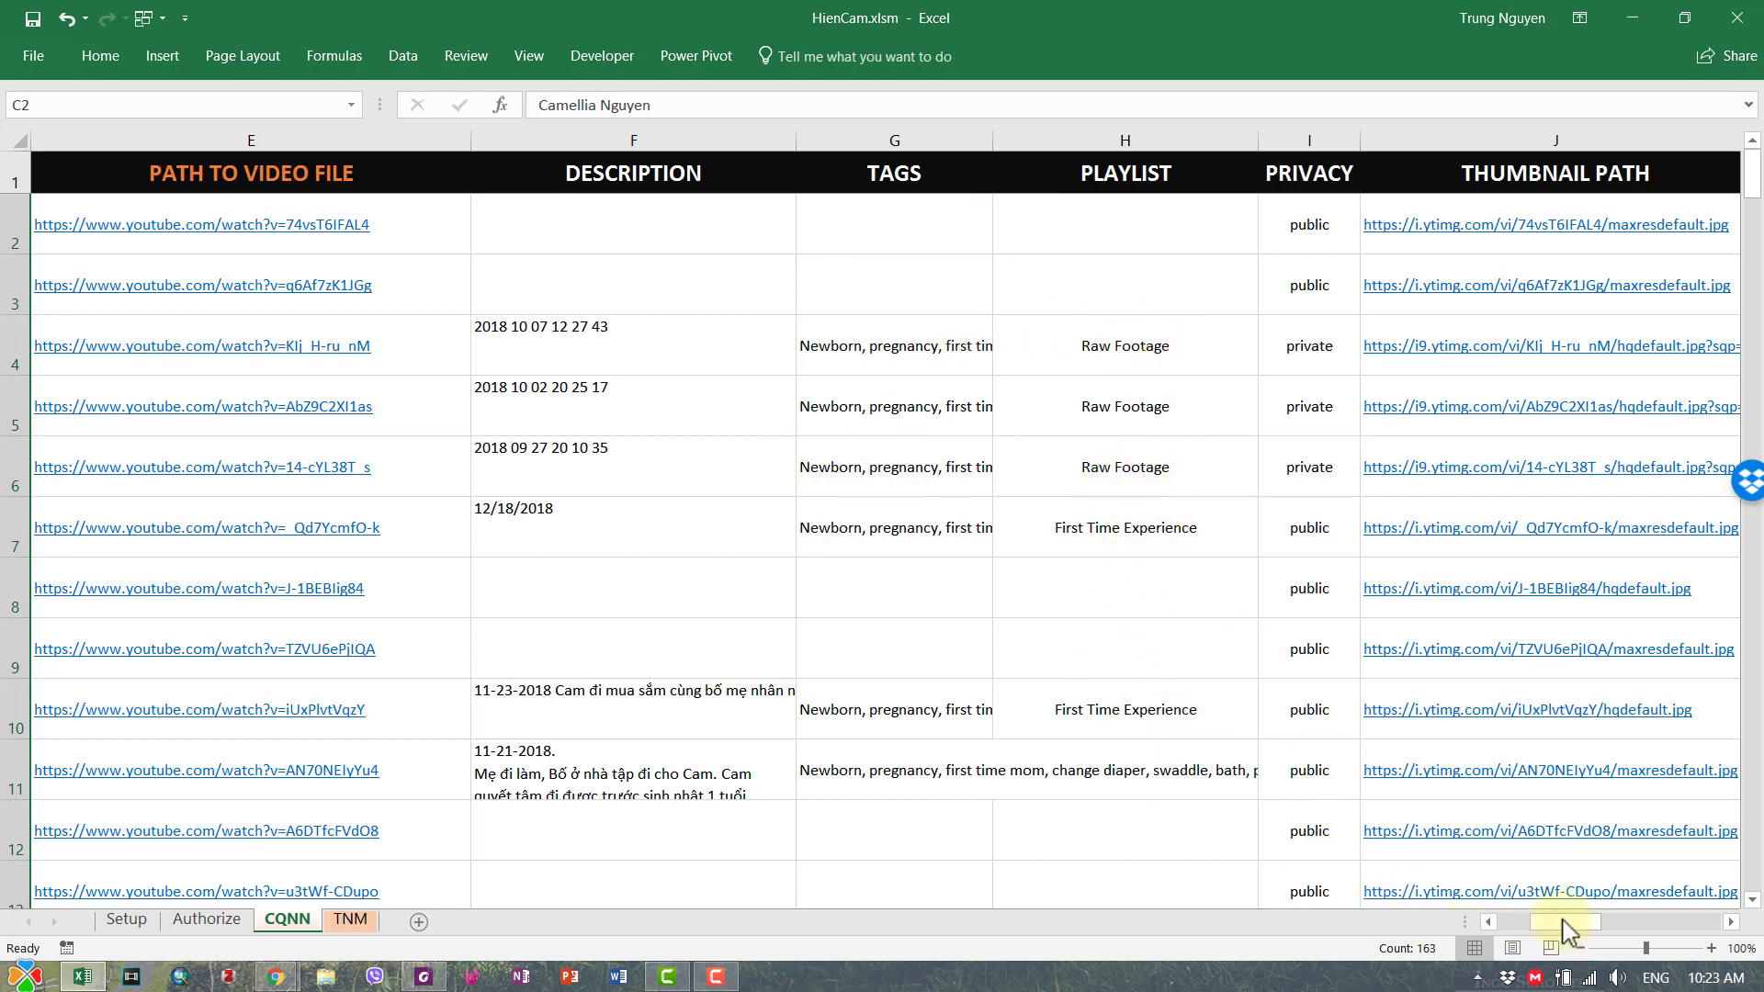
{"action": "left_click_drag", "start_coordinate": [1563, 928], "coordinate": [1581, 930]}
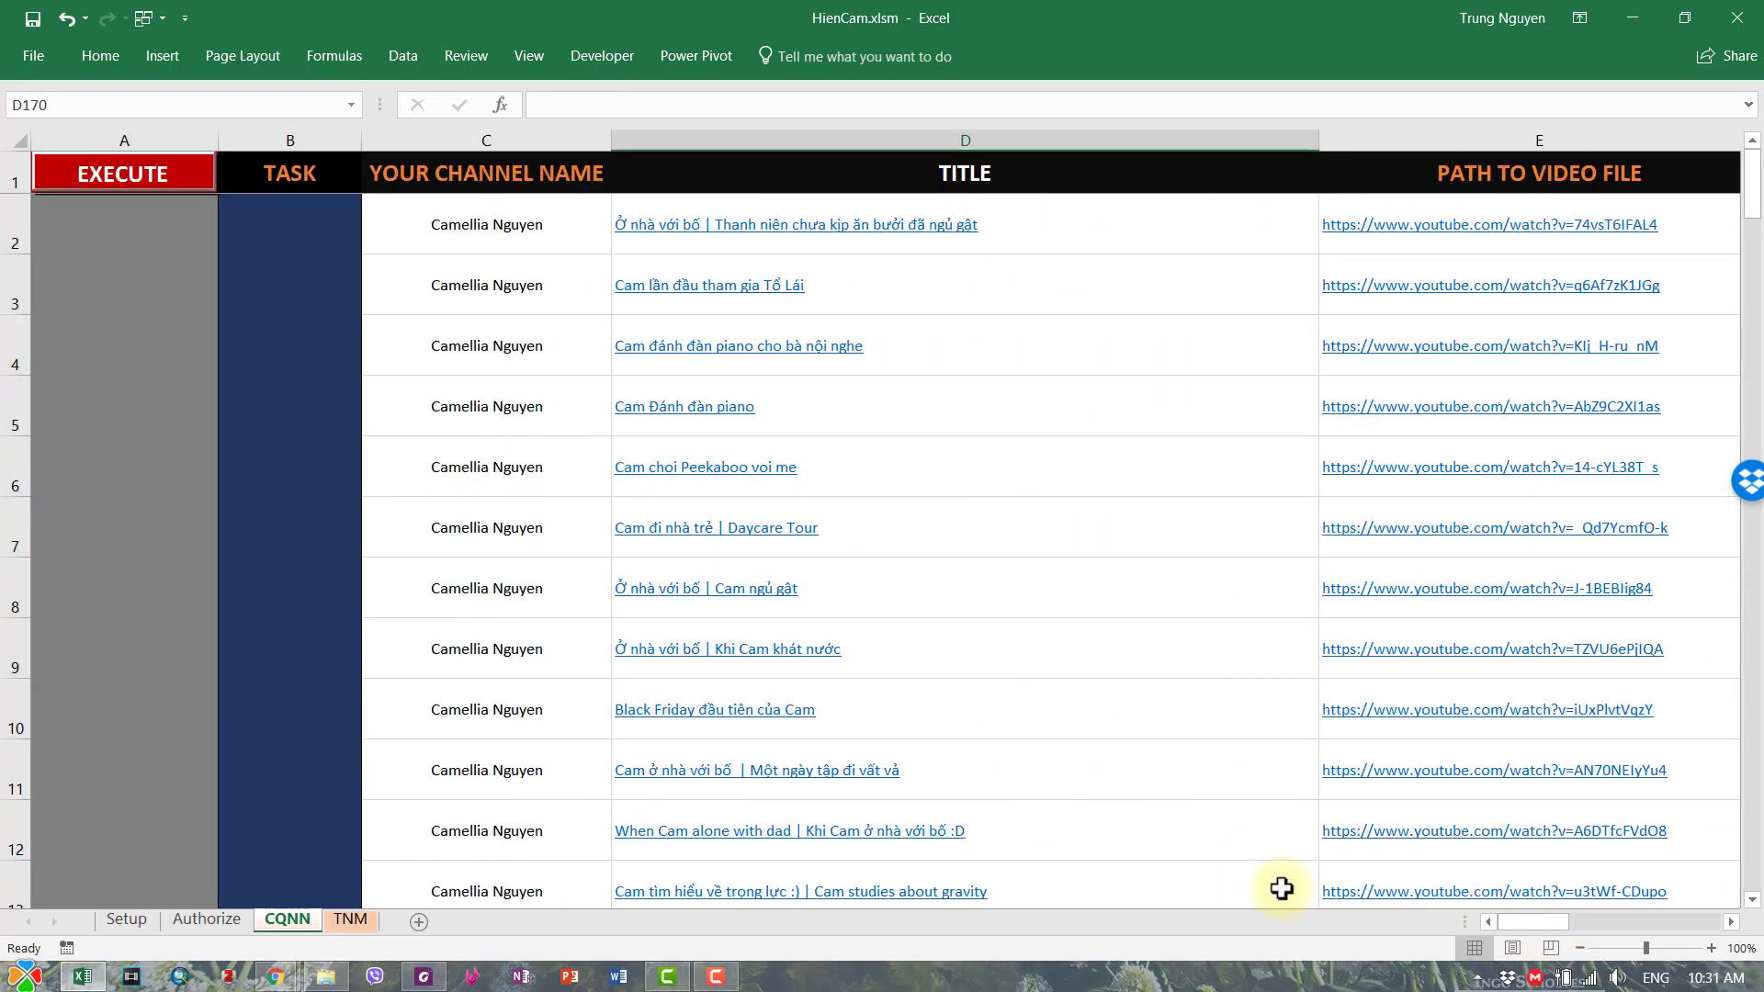
{"action": "left_click_drag", "start_coordinate": [1516, 922], "coordinate": [1609, 924]}
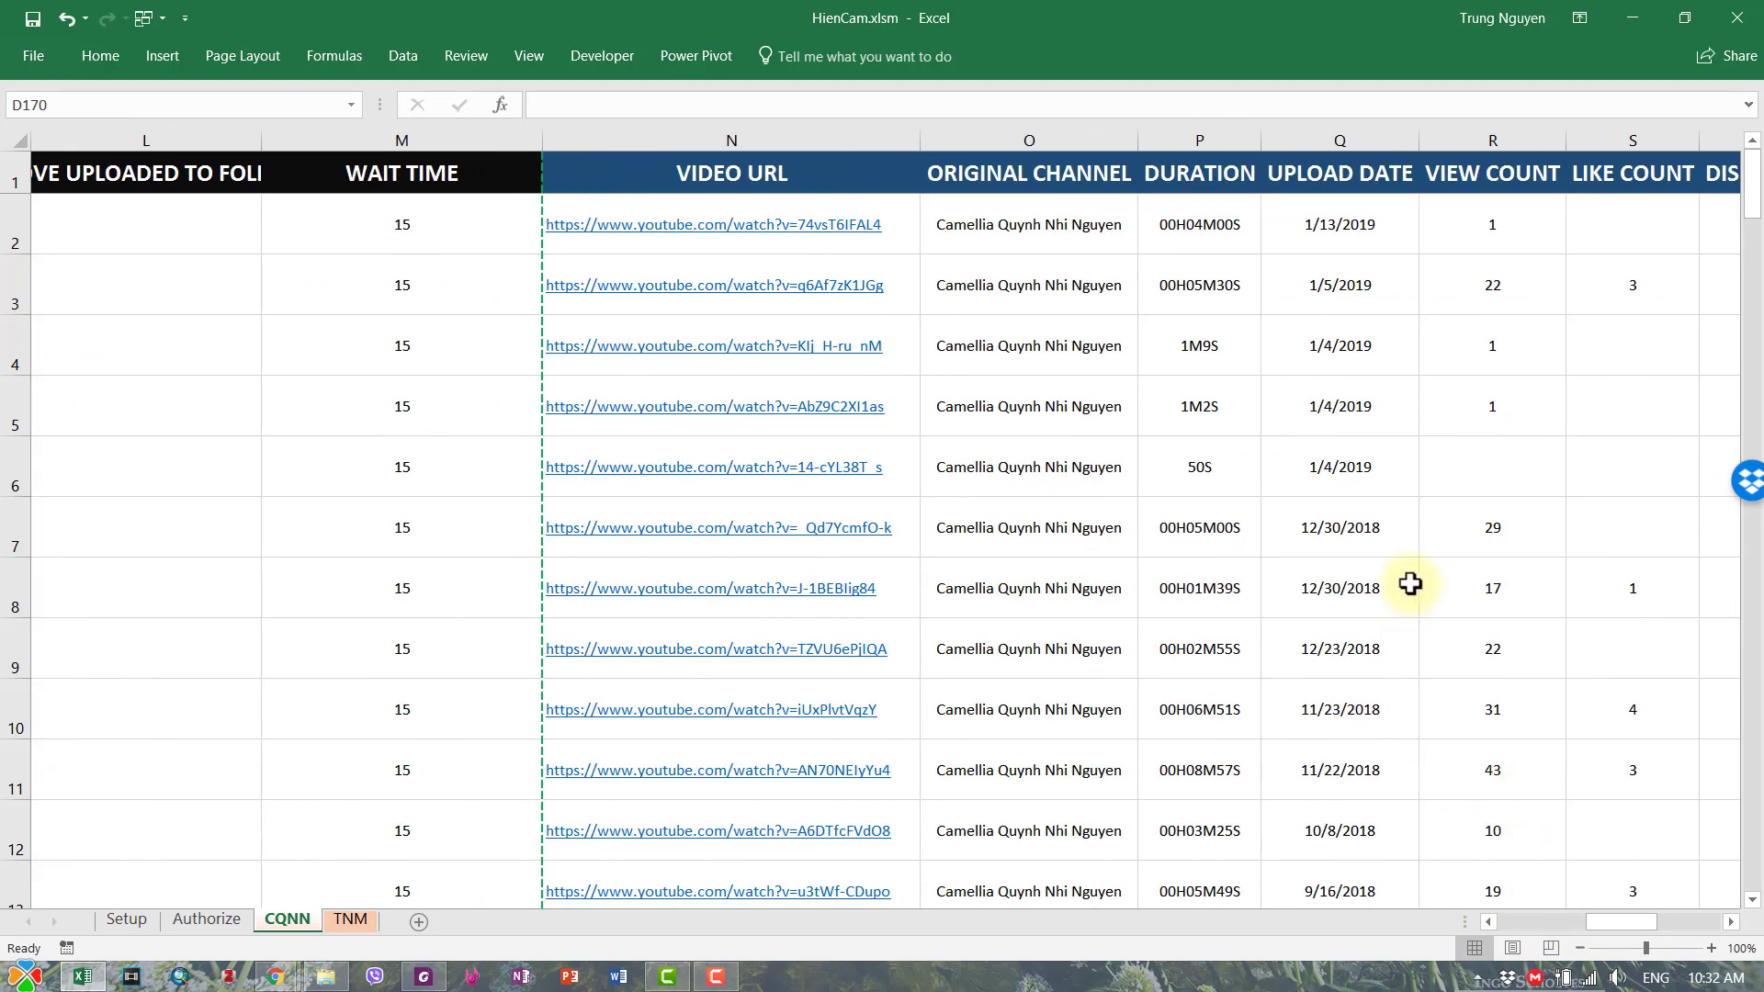
{"action": "left_click", "coordinate": [46, 166]}
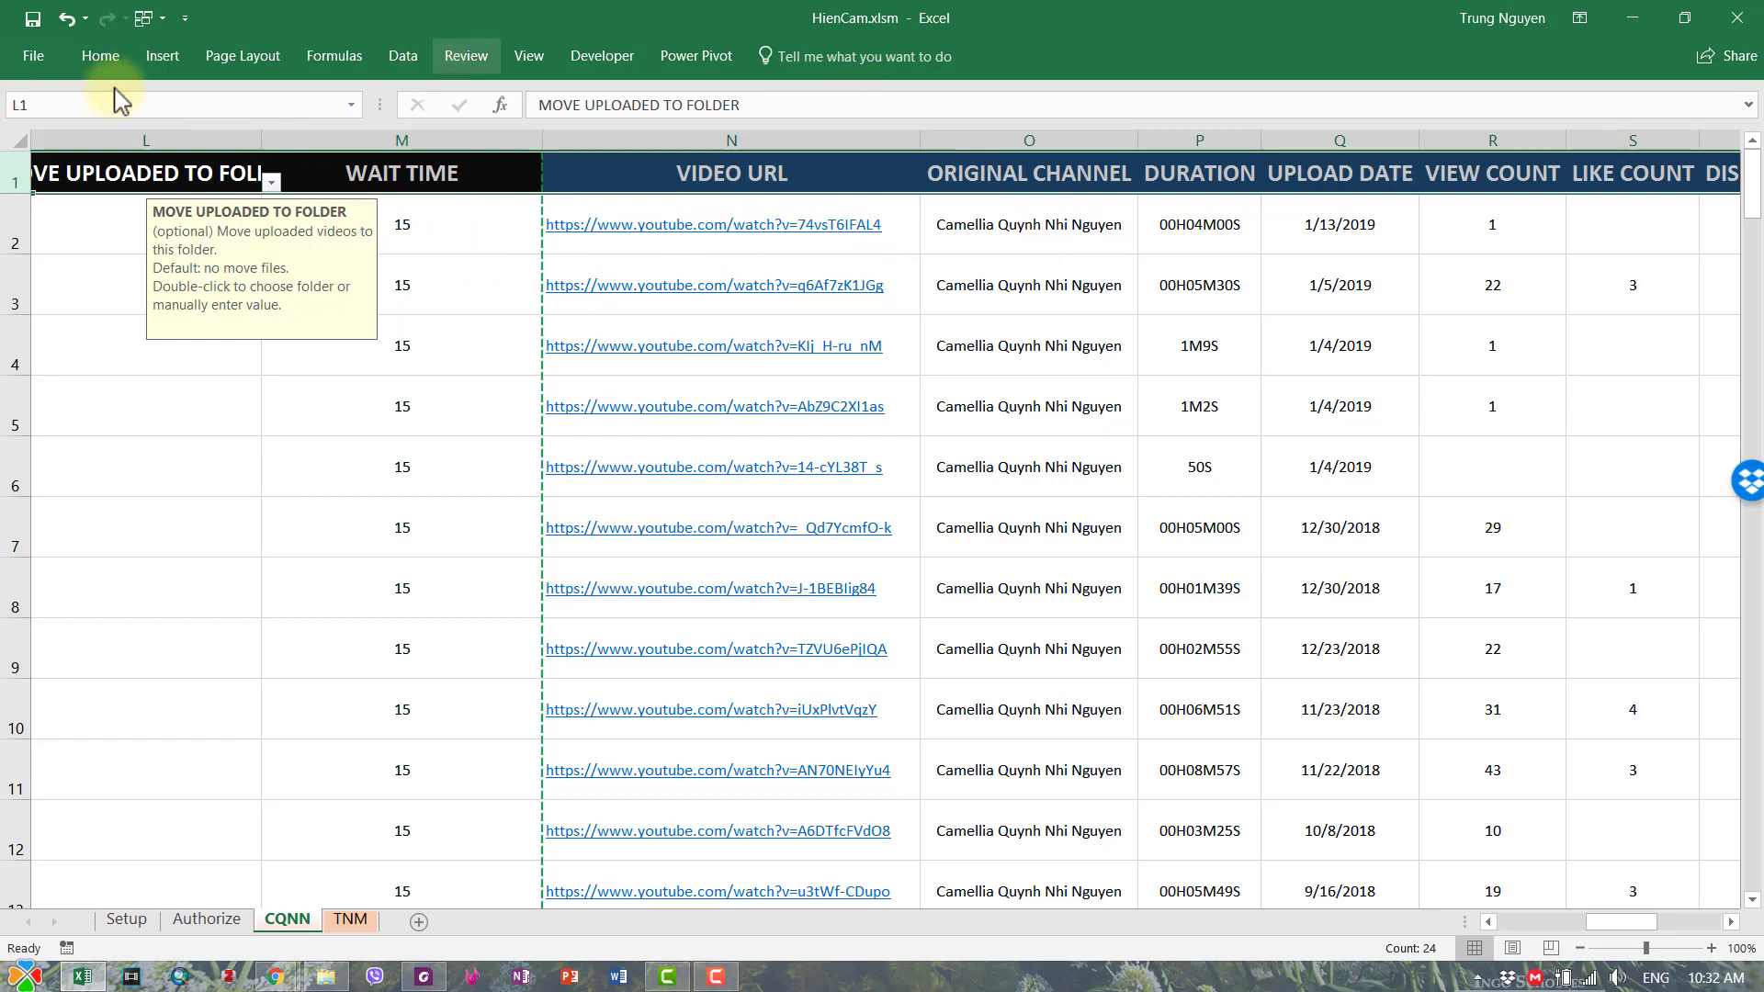
- Custom-sort the whole CQNN sheet by UPLOAD DATE, Oldest to Newest
{"action": "left_click", "coordinate": [97, 57]}
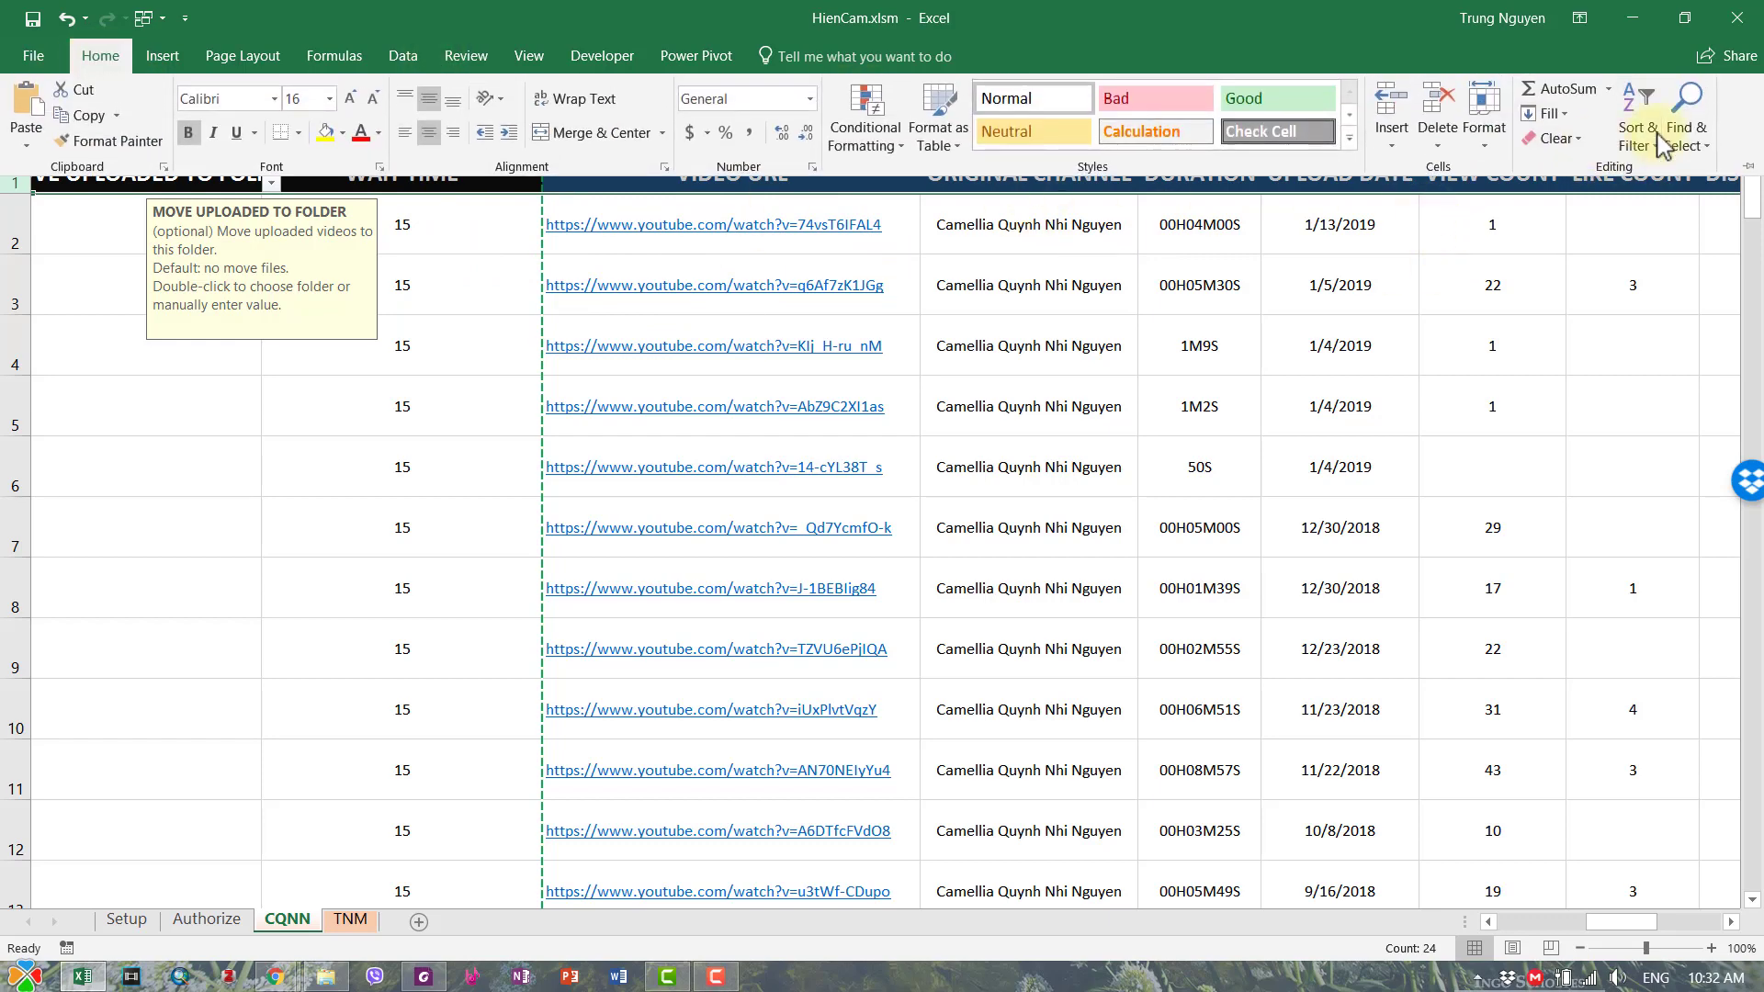
{"action": "left_click", "coordinate": [1638, 133]}
{"action": "key", "text": "Escape"}
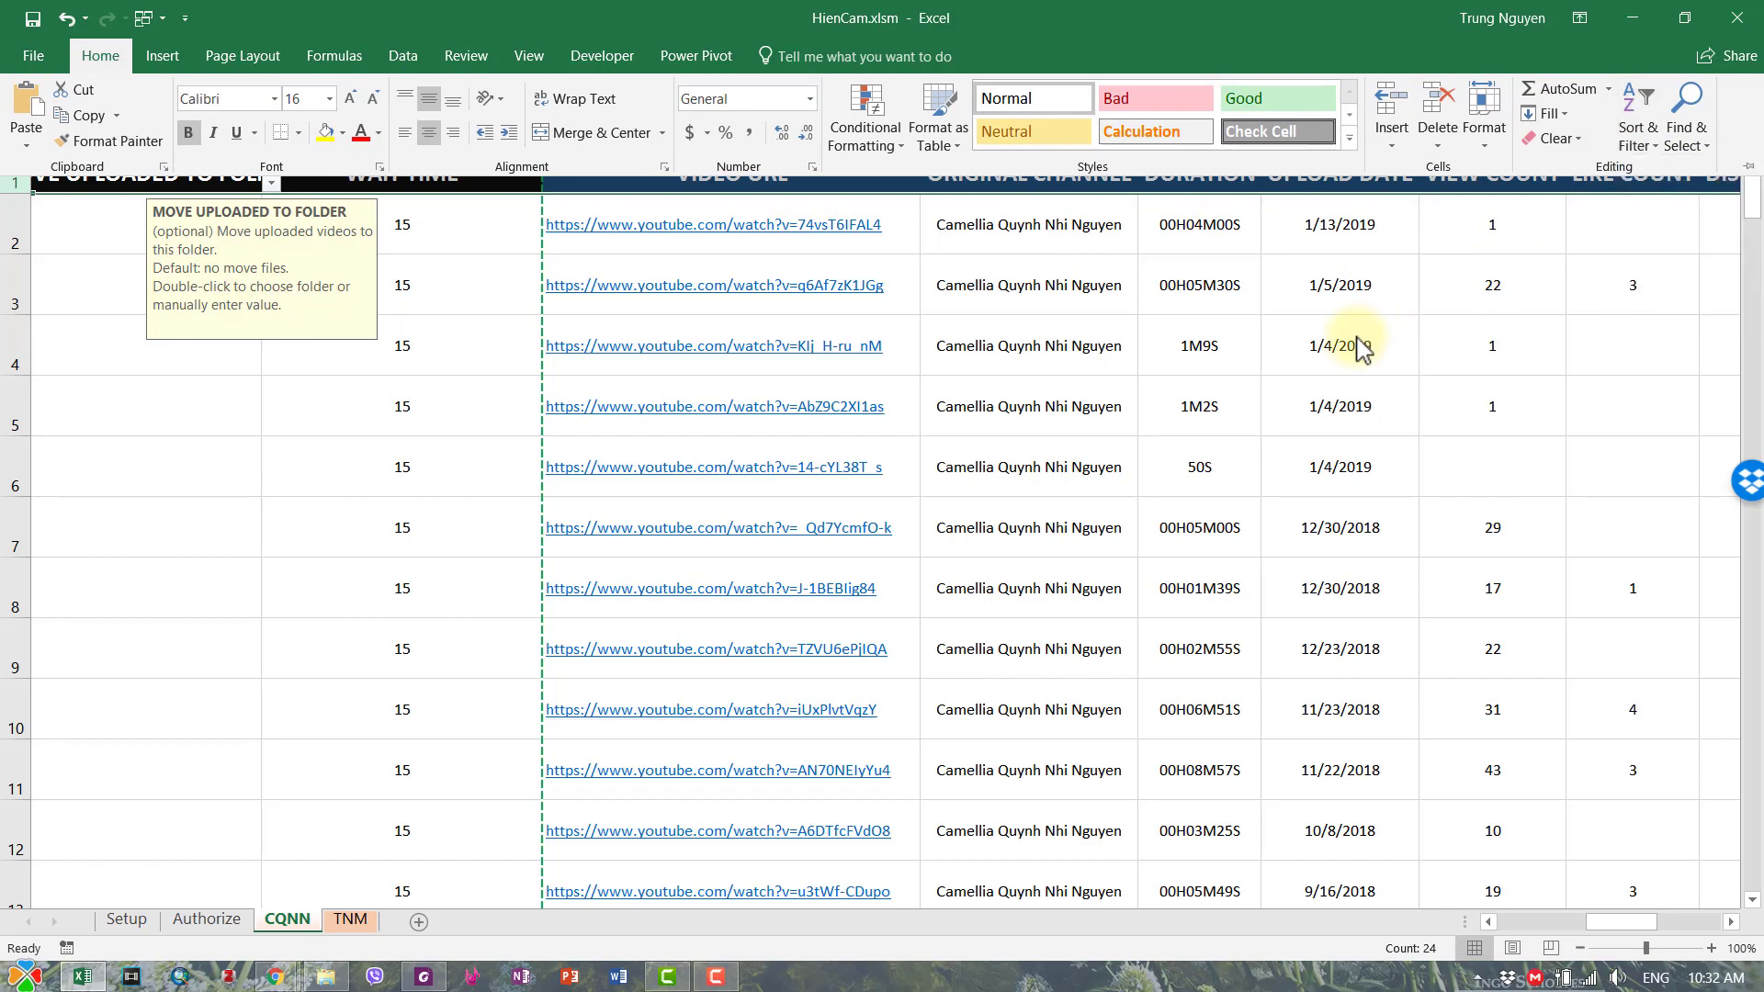
{"action": "key", "text": "ctrl+a"}
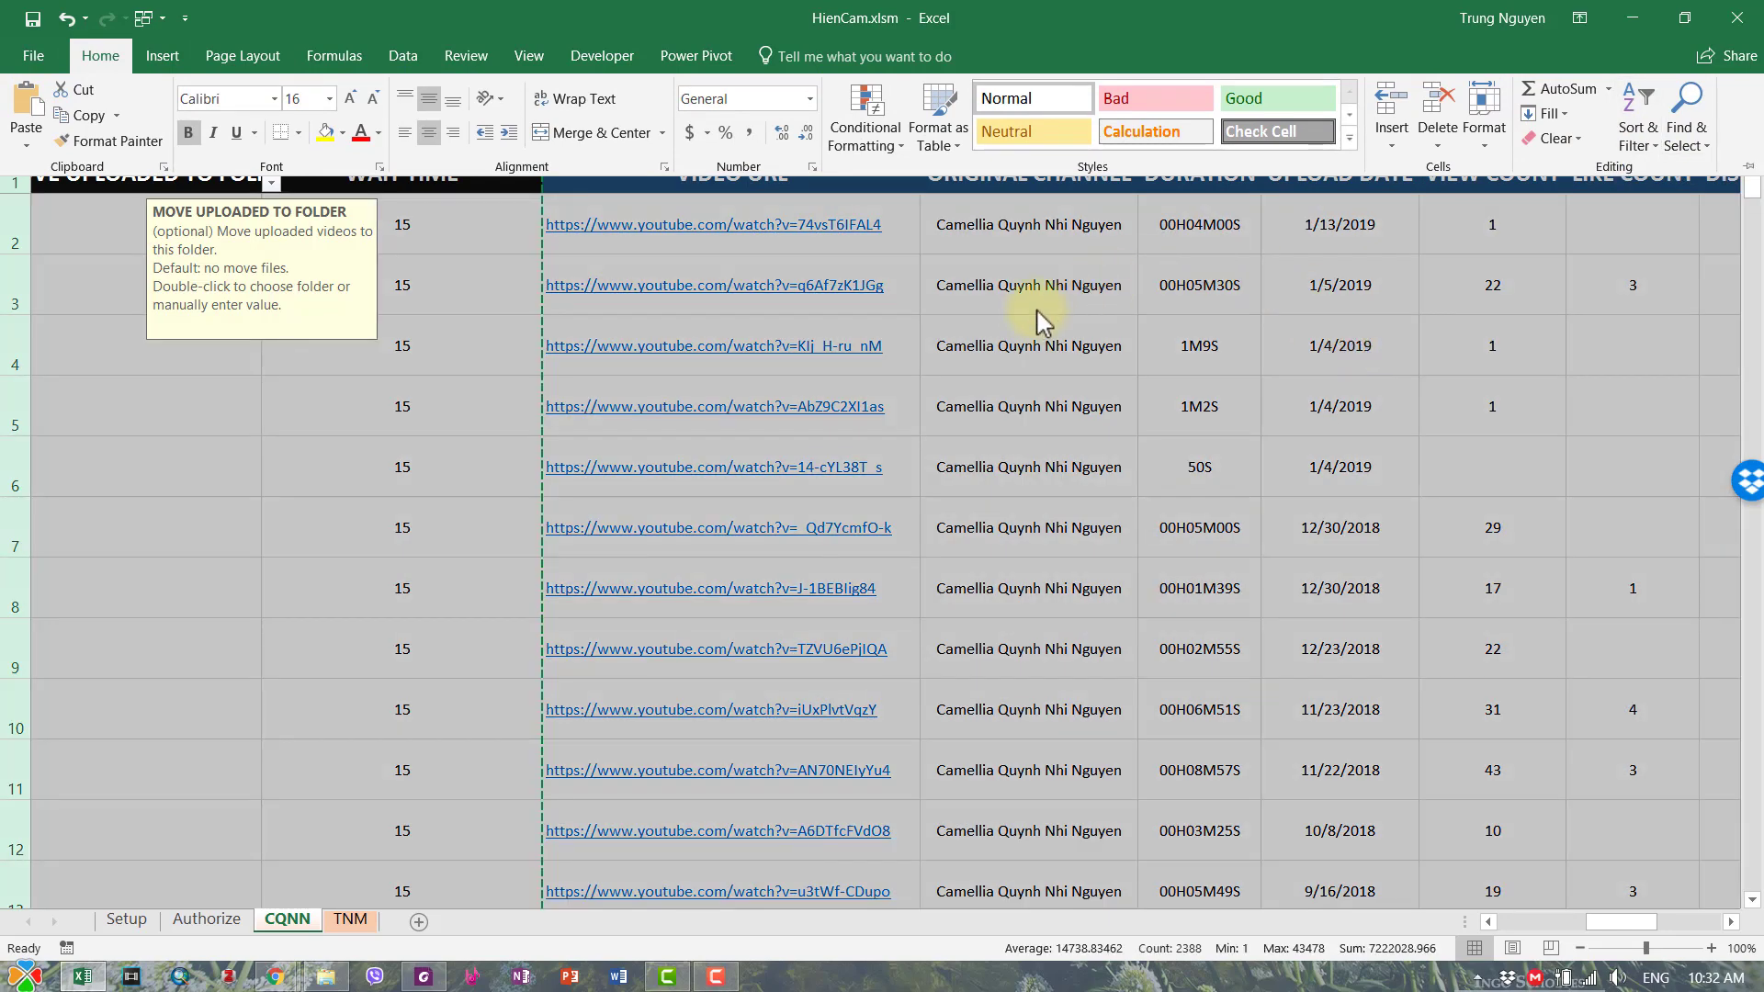
{"action": "left_click", "coordinate": [1638, 119]}
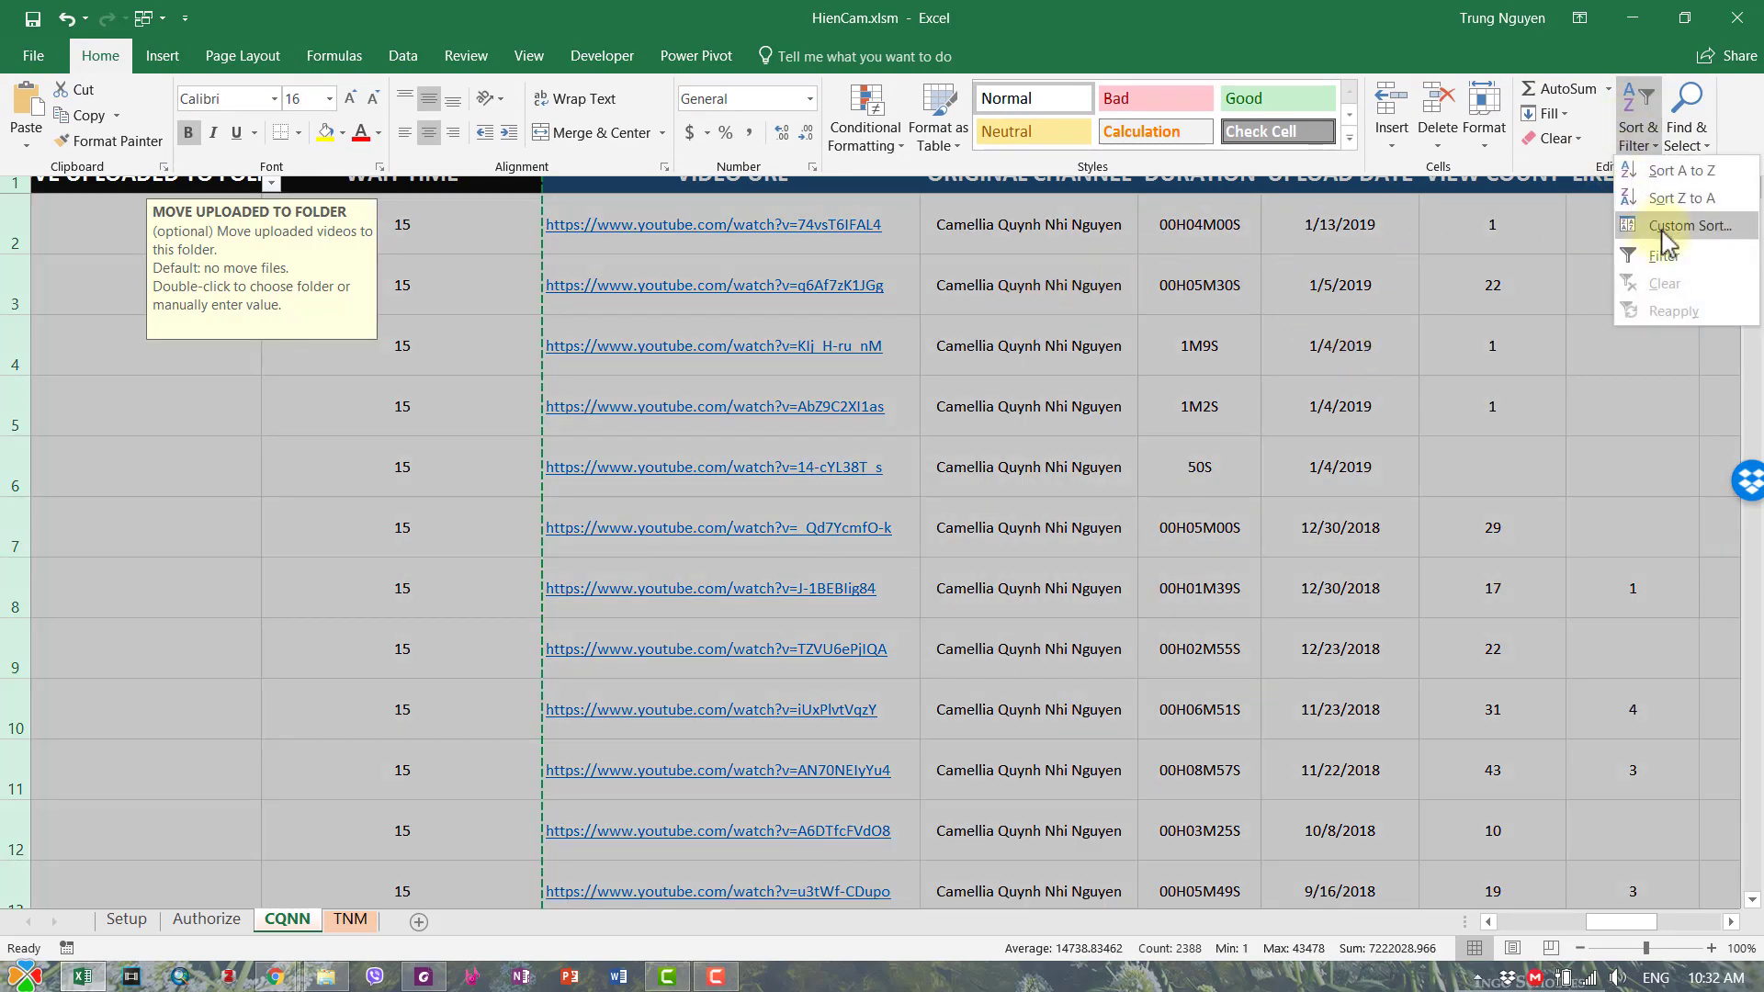
{"action": "left_click", "coordinate": [1649, 228]}
{"action": "left_click", "coordinate": [644, 467]}
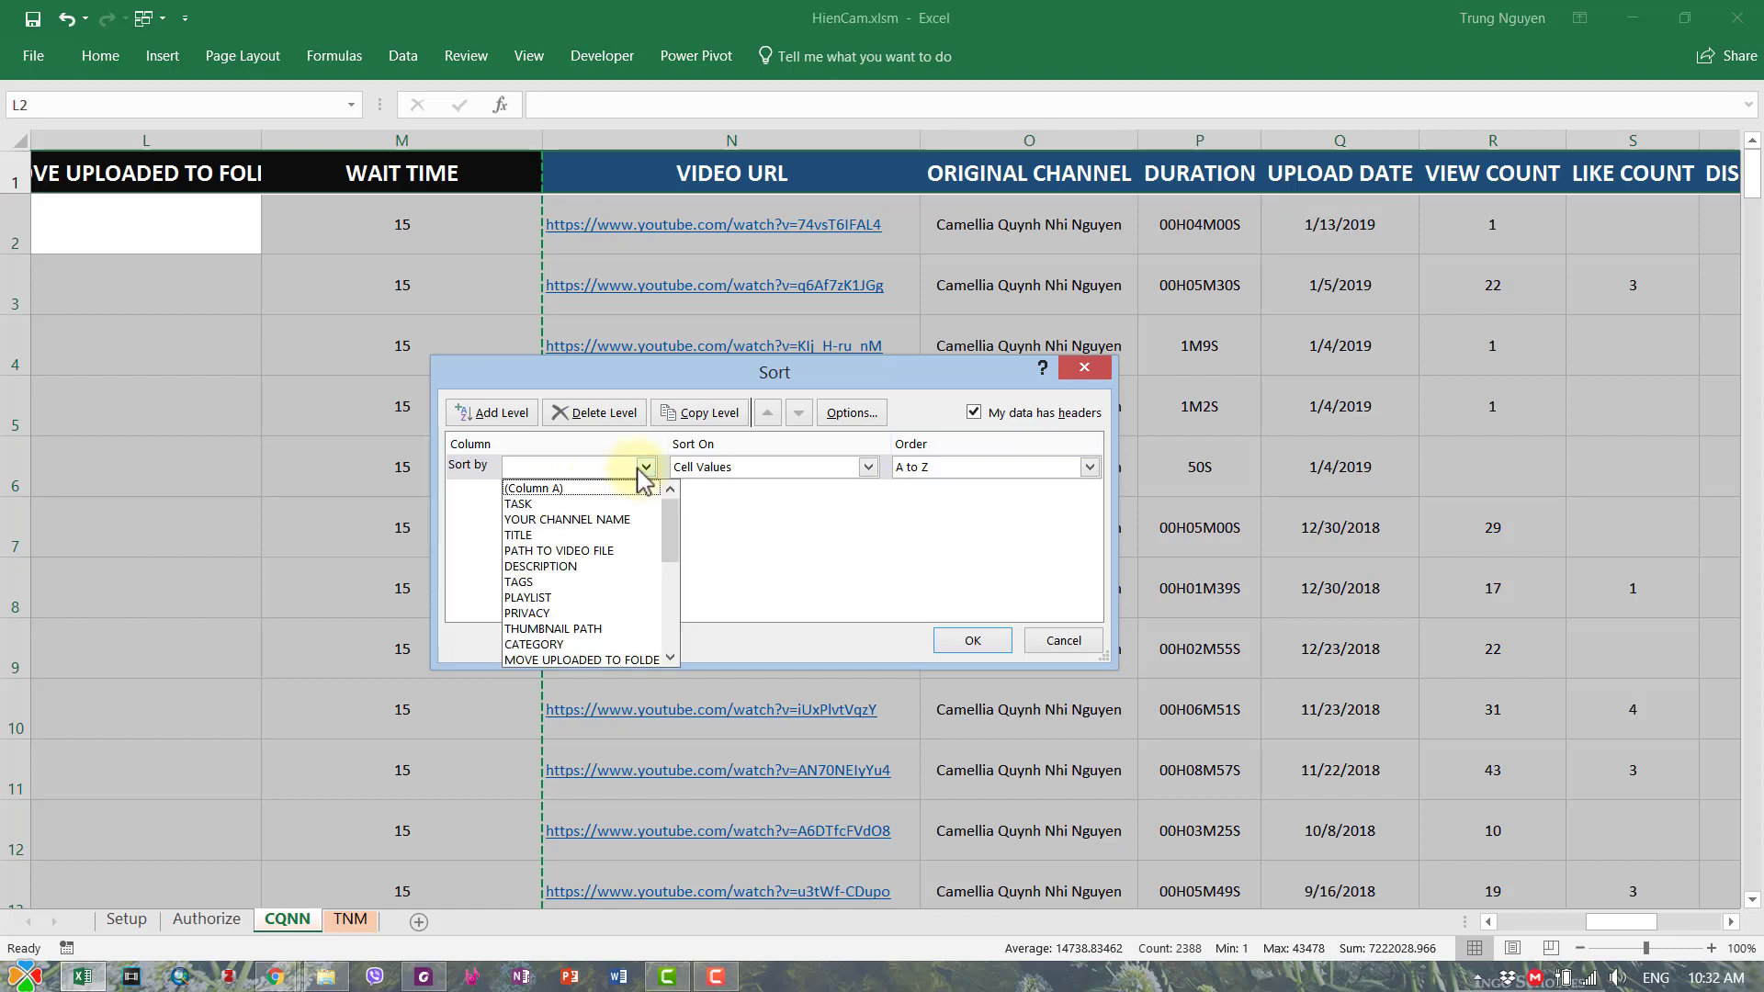
{"action": "scroll", "coordinate": [548, 653], "scroll_direction": "down", "scroll_amount": 2}
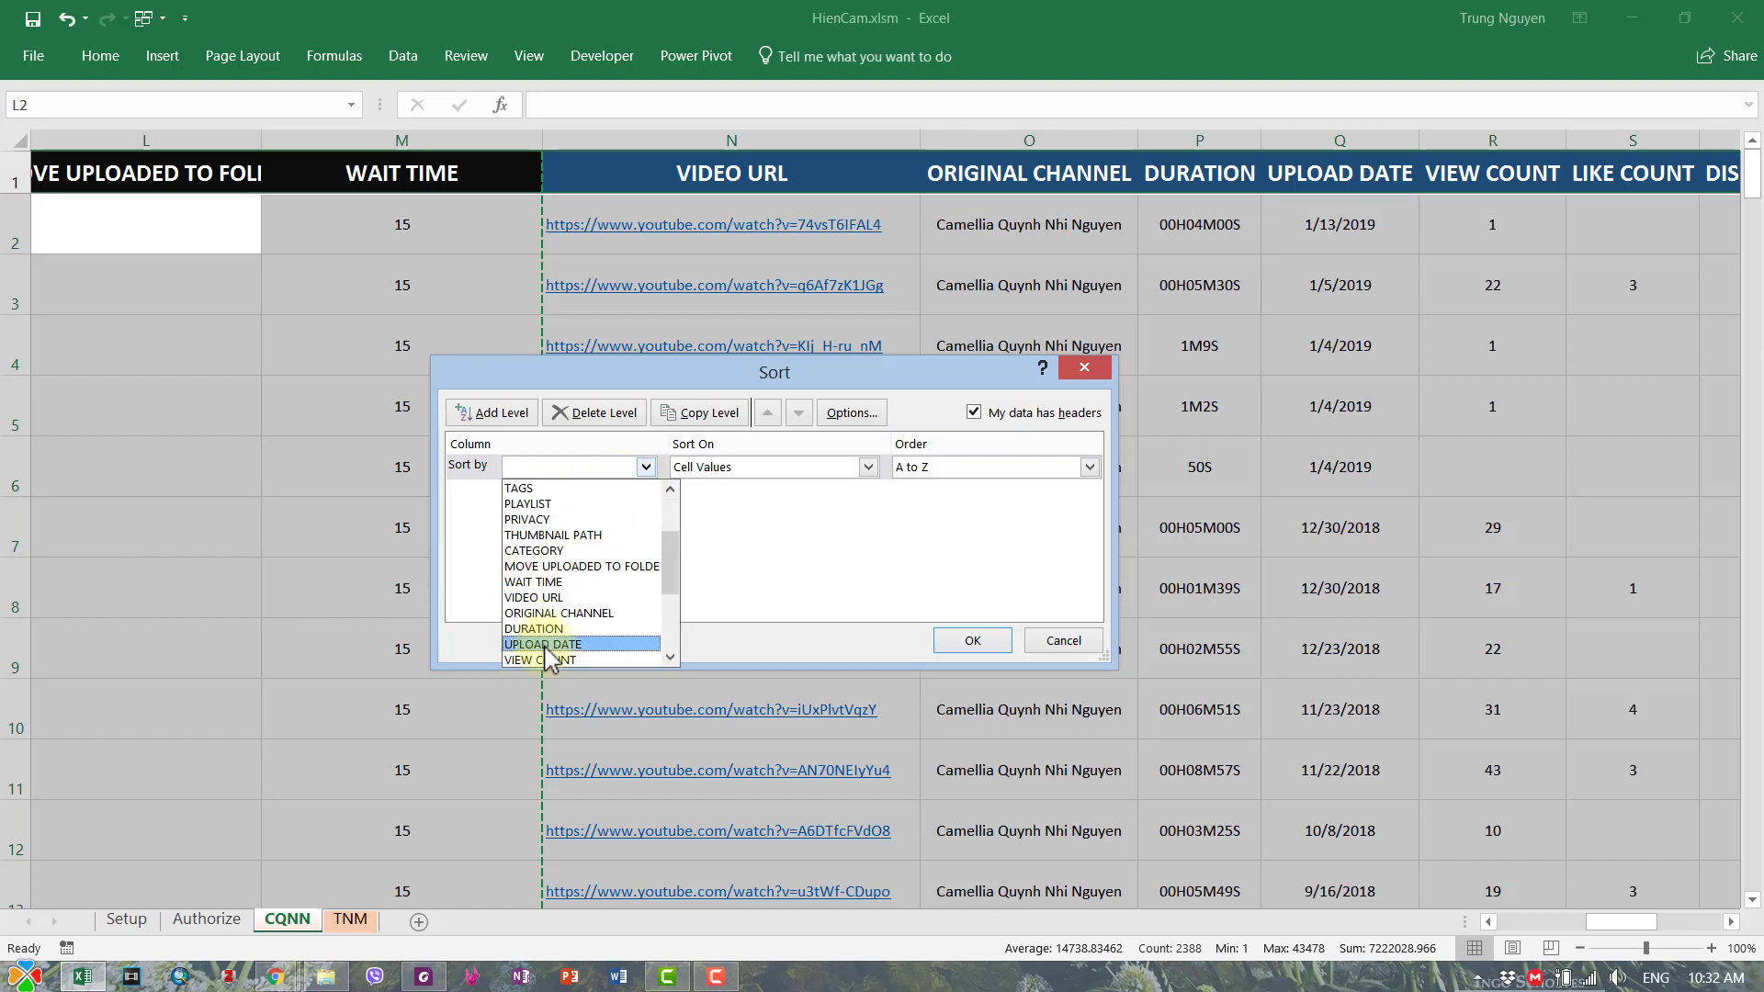
{"action": "left_click", "coordinate": [549, 644]}
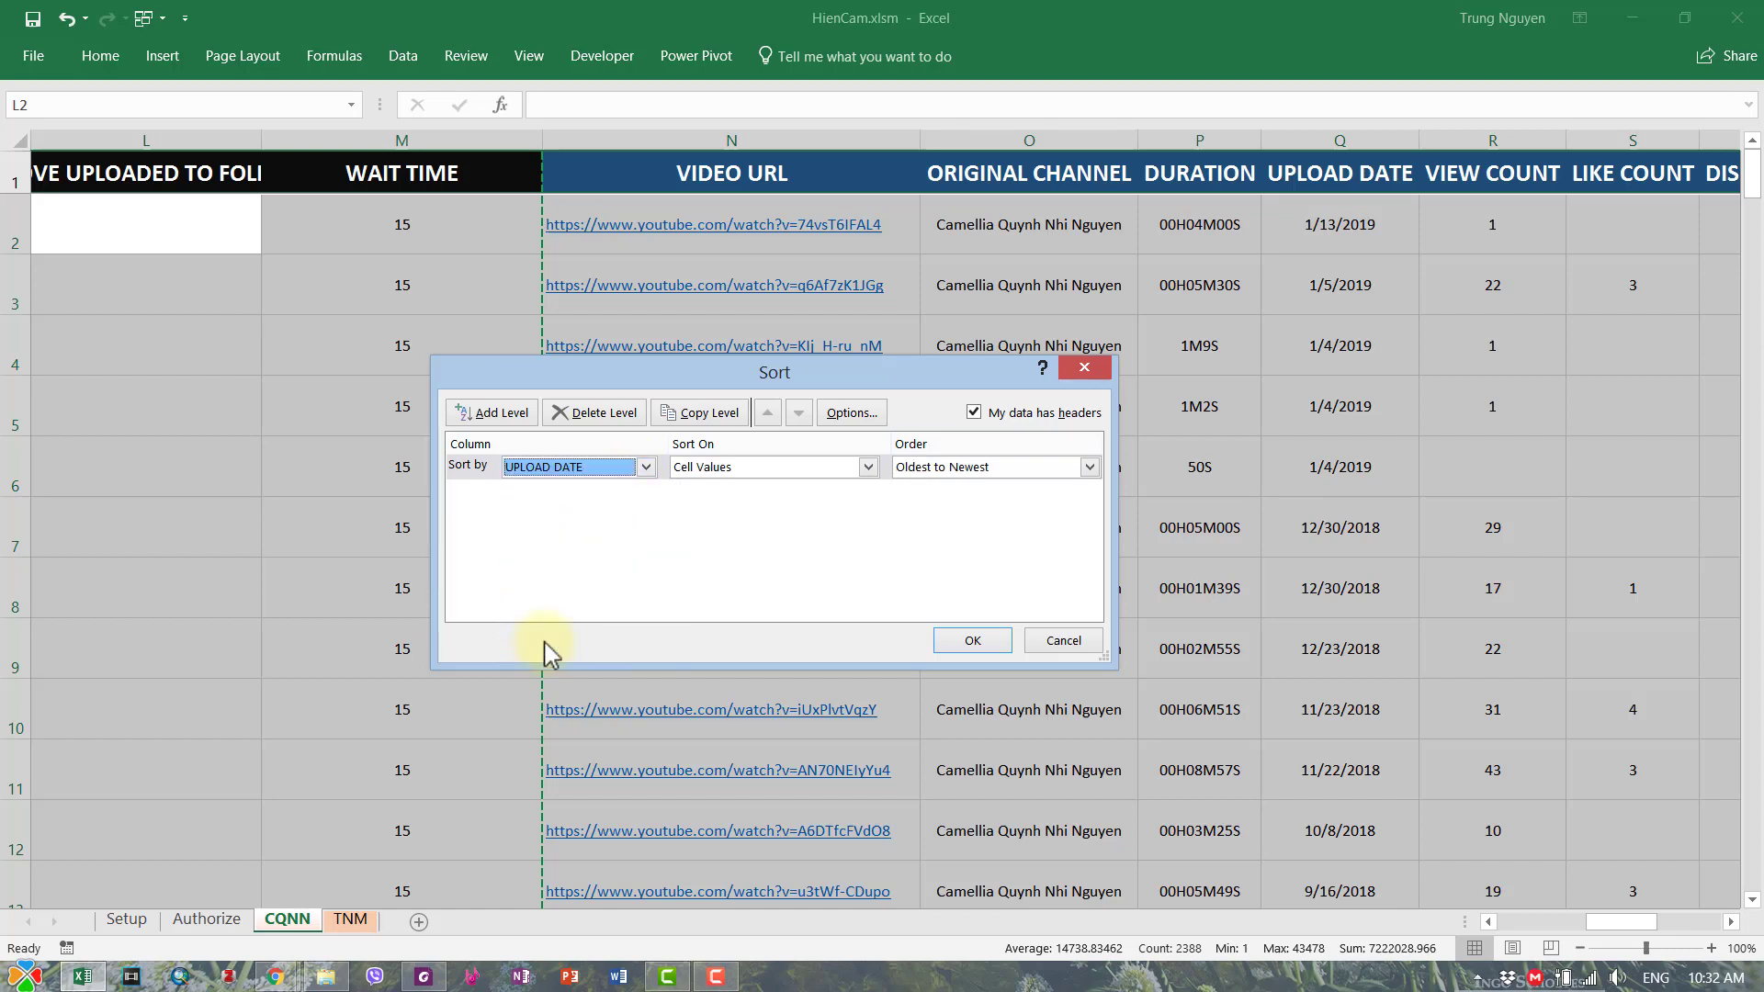
{"action": "left_click", "coordinate": [990, 644]}
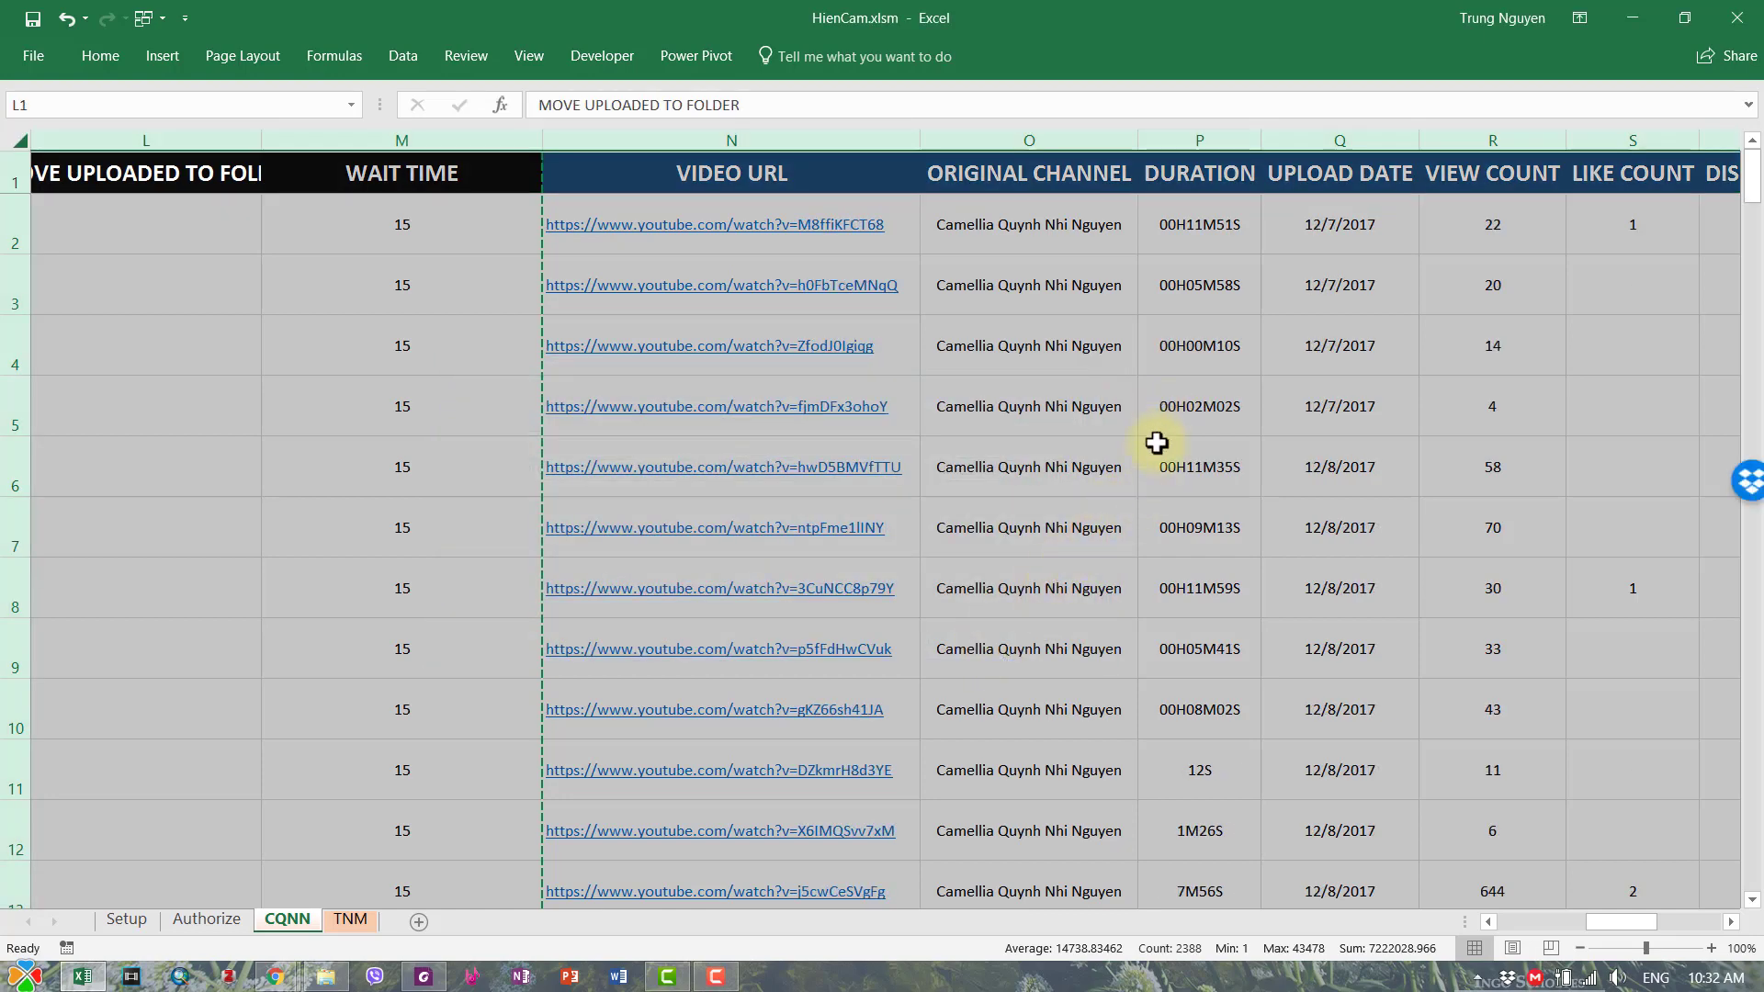
{"action": "left_click", "coordinate": [1133, 449]}
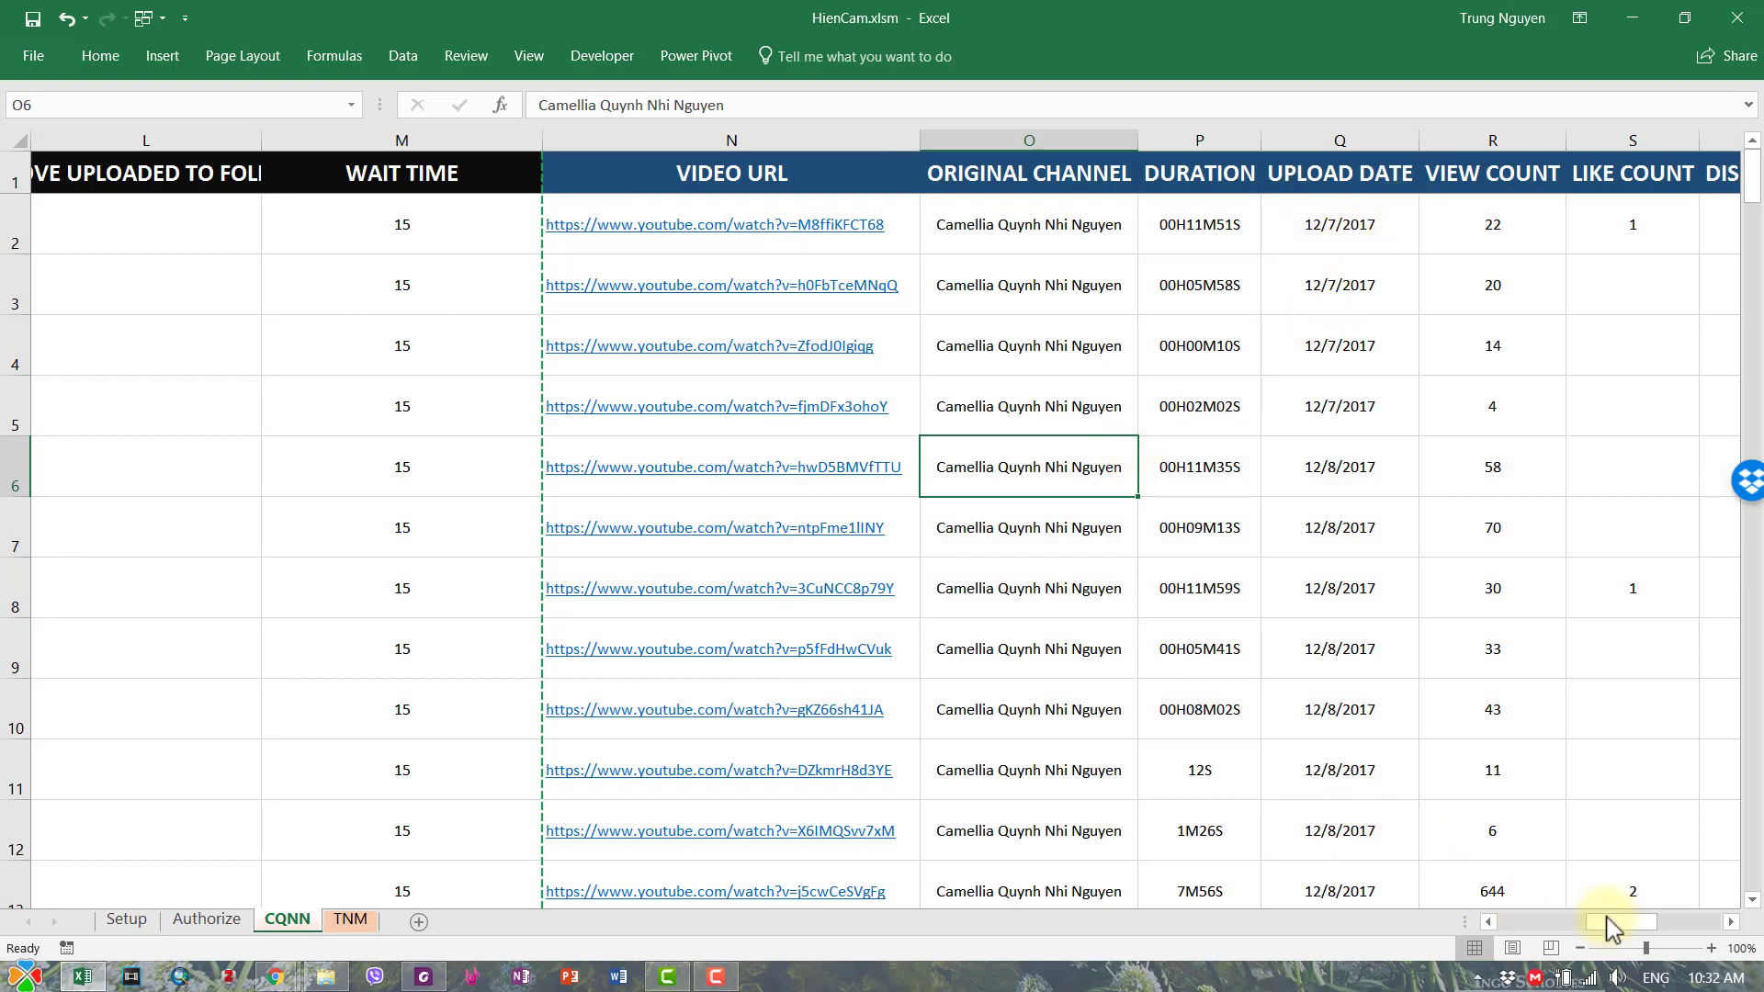
- Set the TASK of rows 2 and 3 to UPLOAD and run EXECUTE
{"action": "left_click_drag", "start_coordinate": [1609, 928], "coordinate": [1406, 928]}
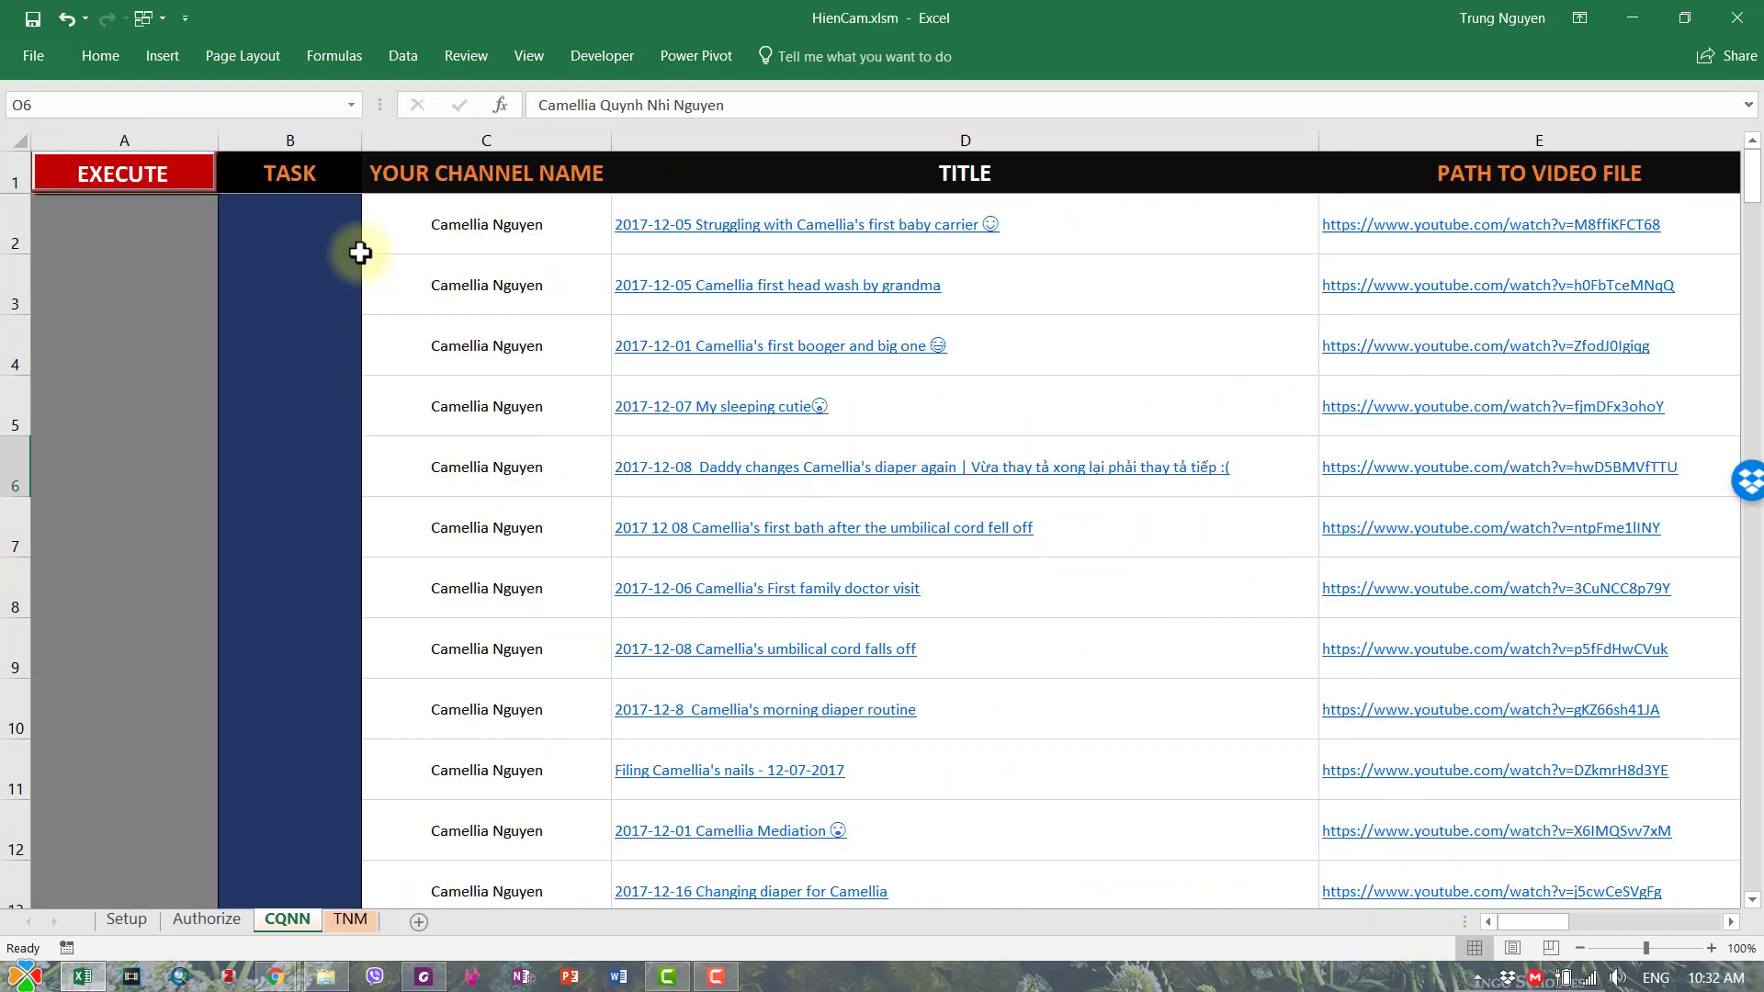
{"action": "left_click", "coordinate": [336, 224]}
{"action": "left_click", "coordinate": [371, 244]}
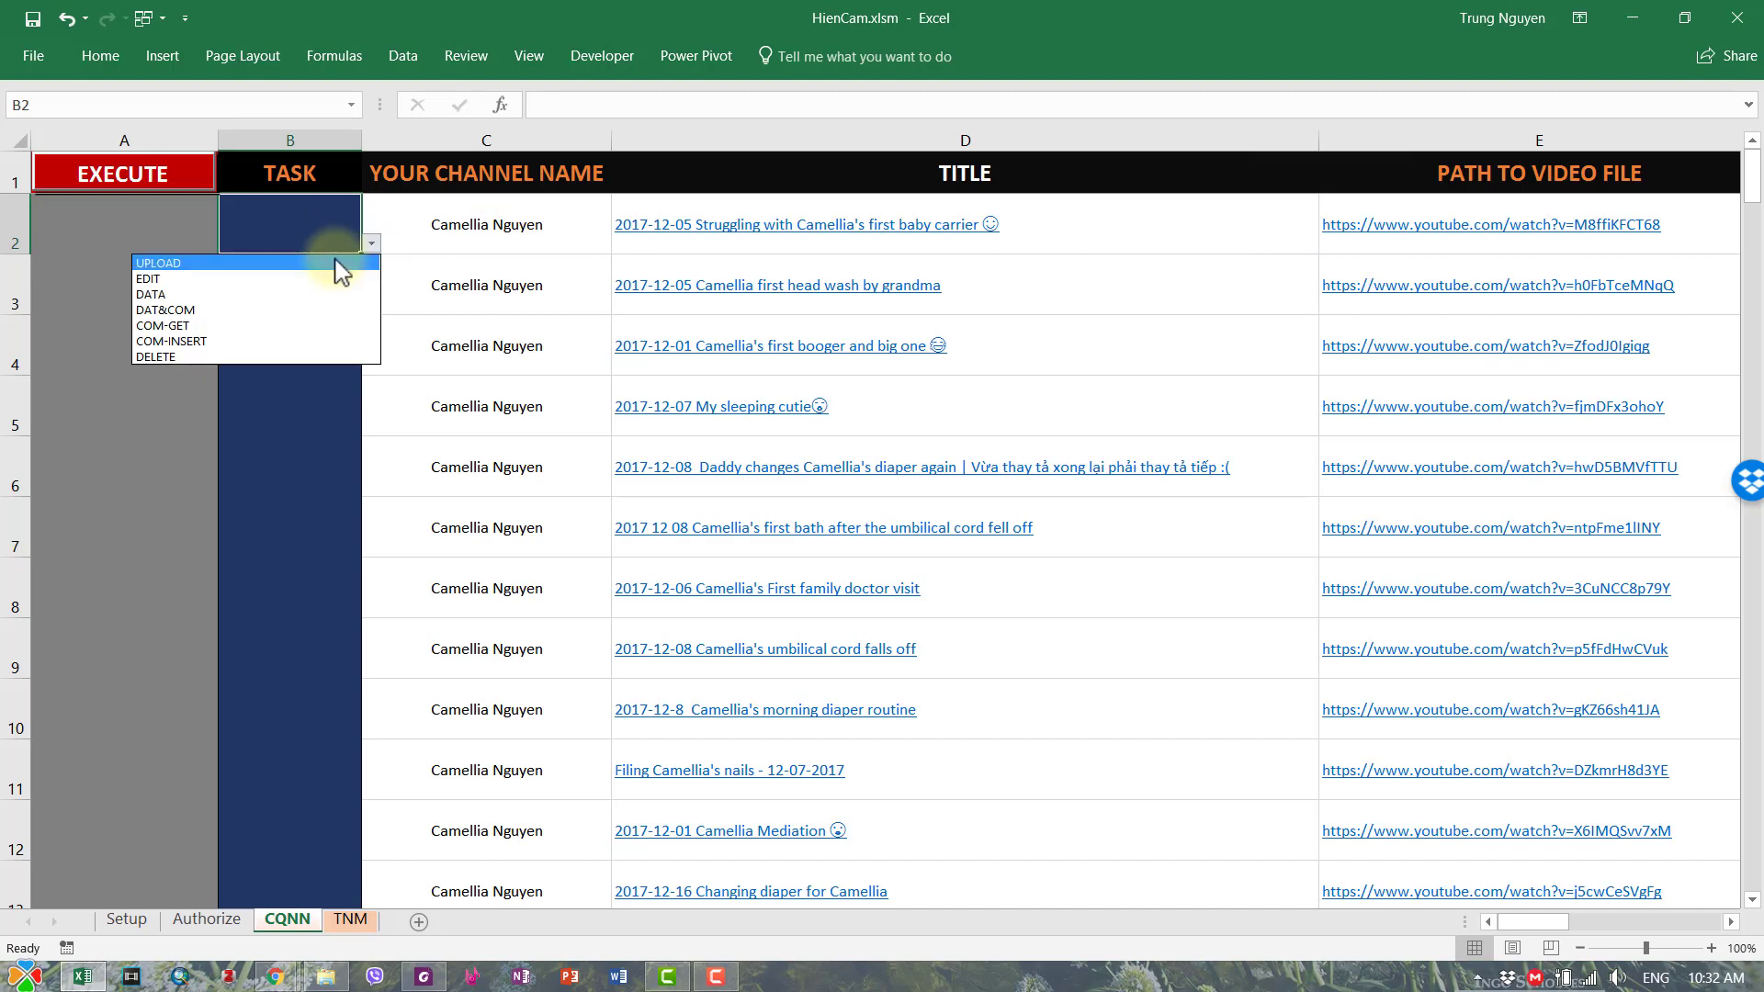
{"action": "left_click", "coordinate": [342, 265]}
{"action": "left_click", "coordinate": [323, 278]}
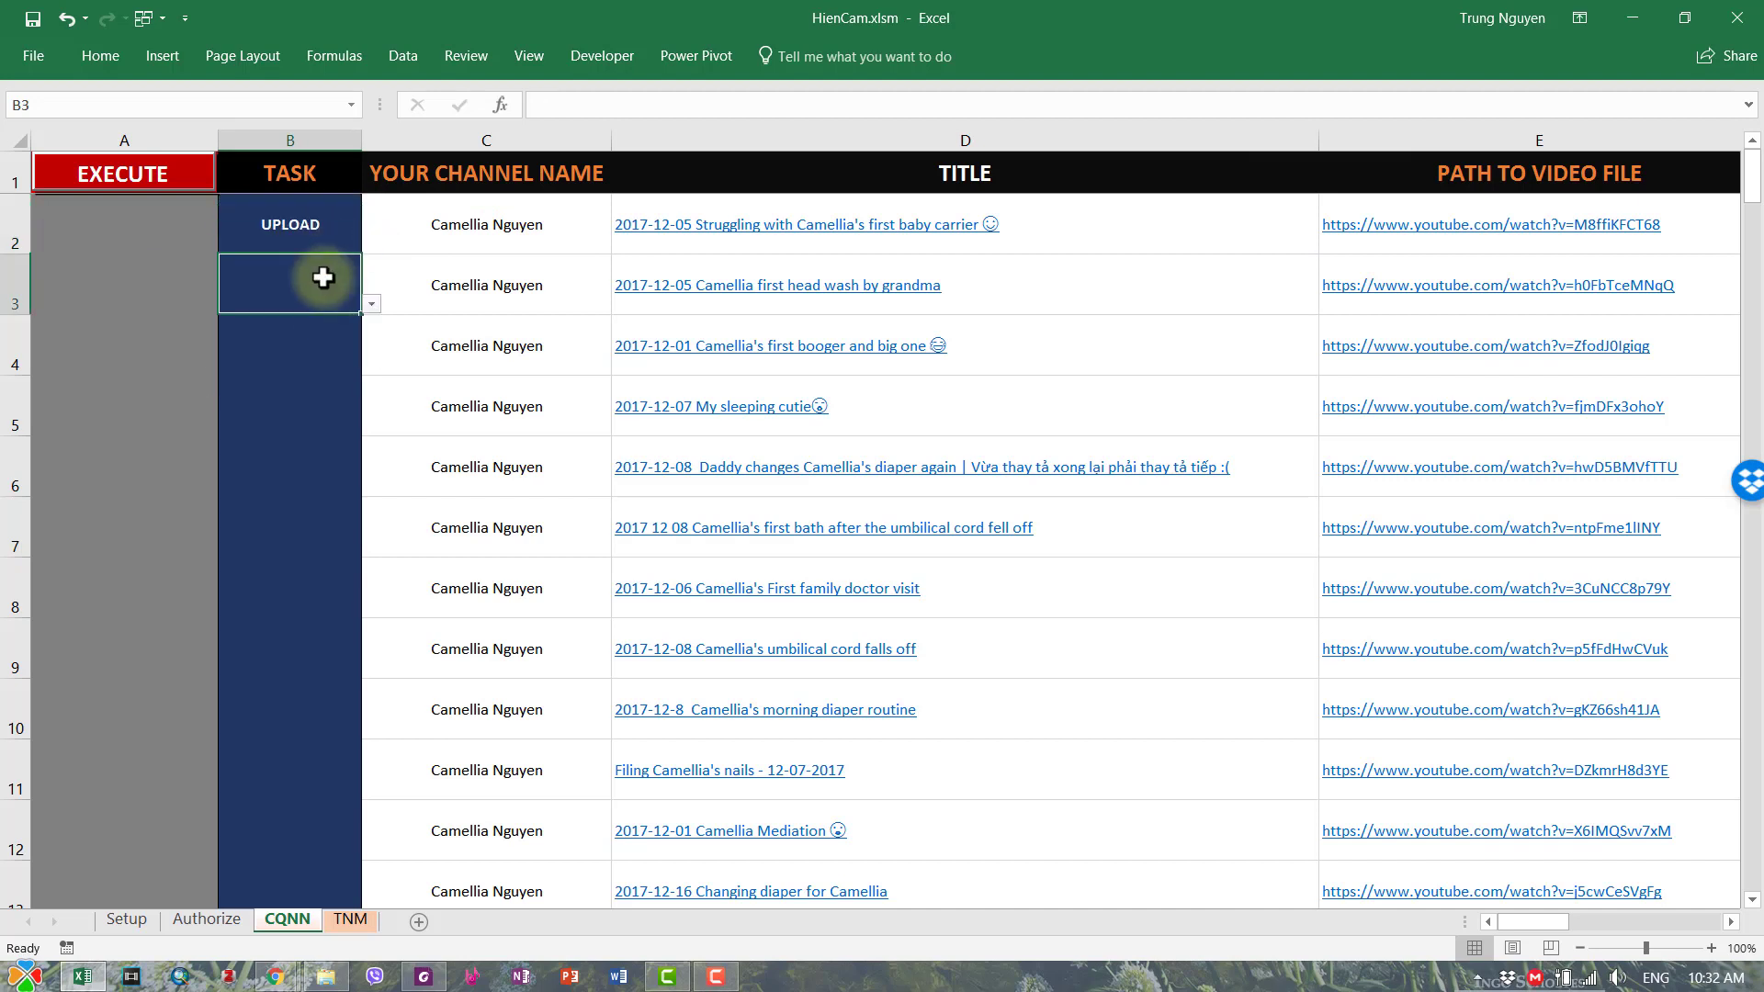
{"action": "left_click", "coordinate": [372, 304]}
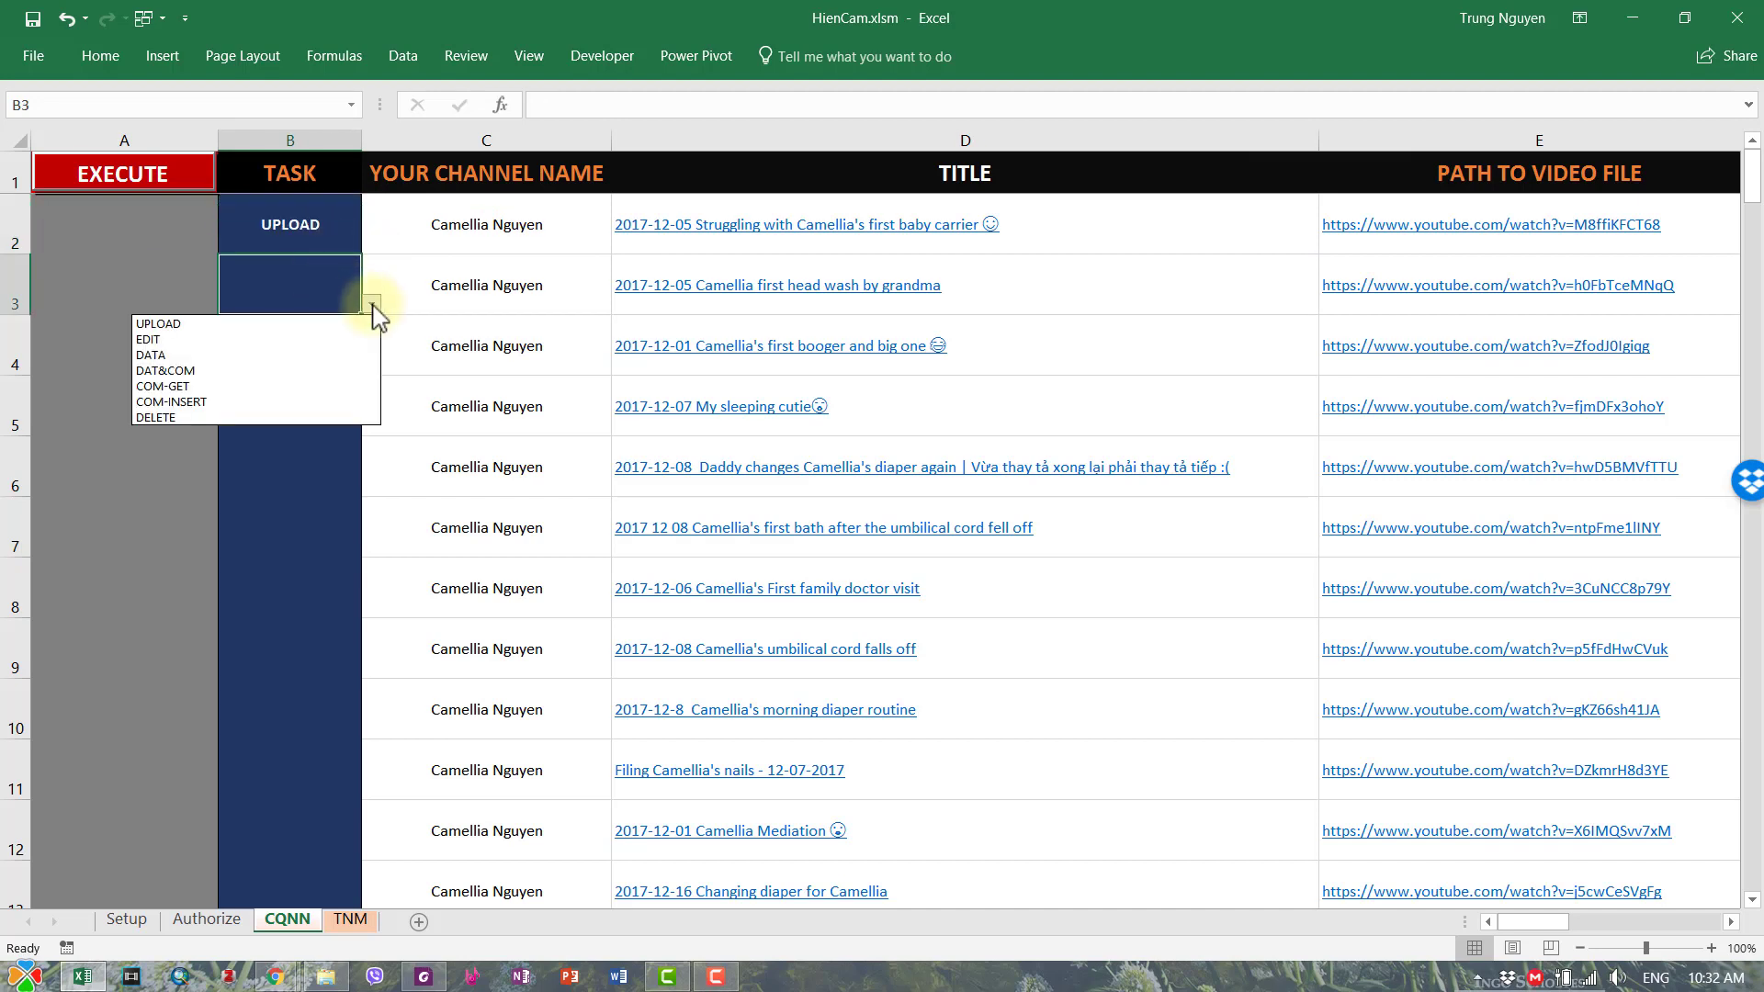
{"action": "left_click", "coordinate": [294, 323]}
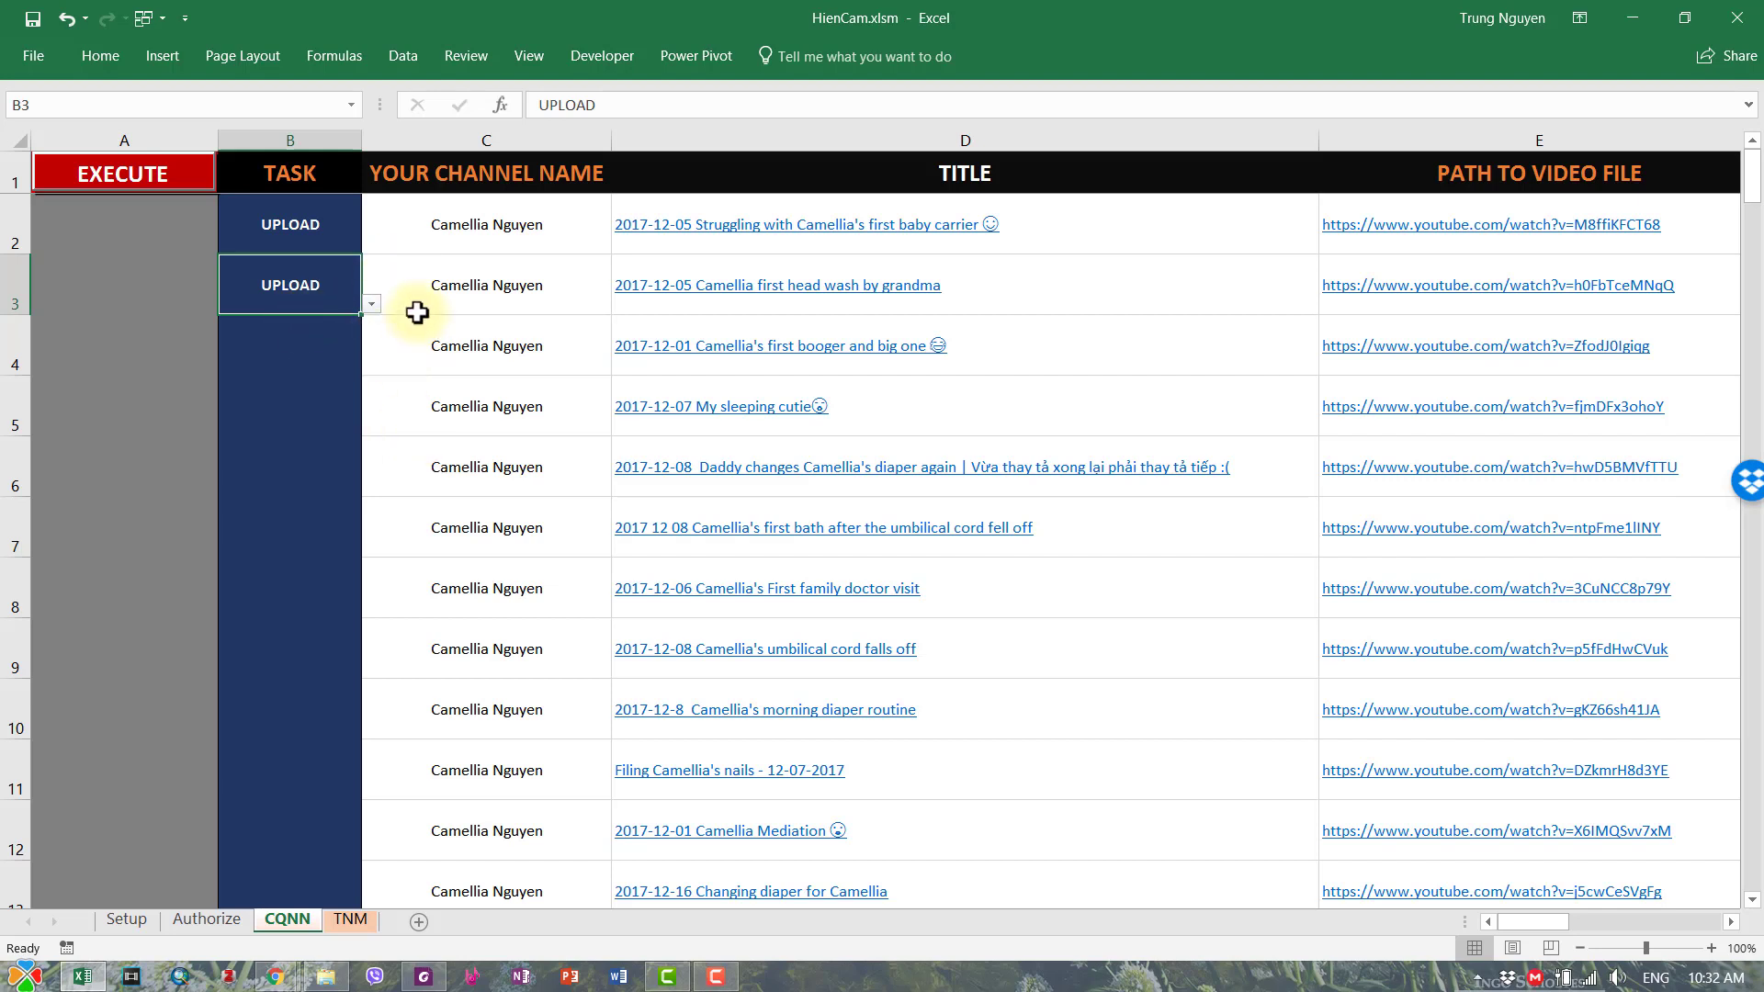
{"action": "left_click", "coordinate": [132, 175]}
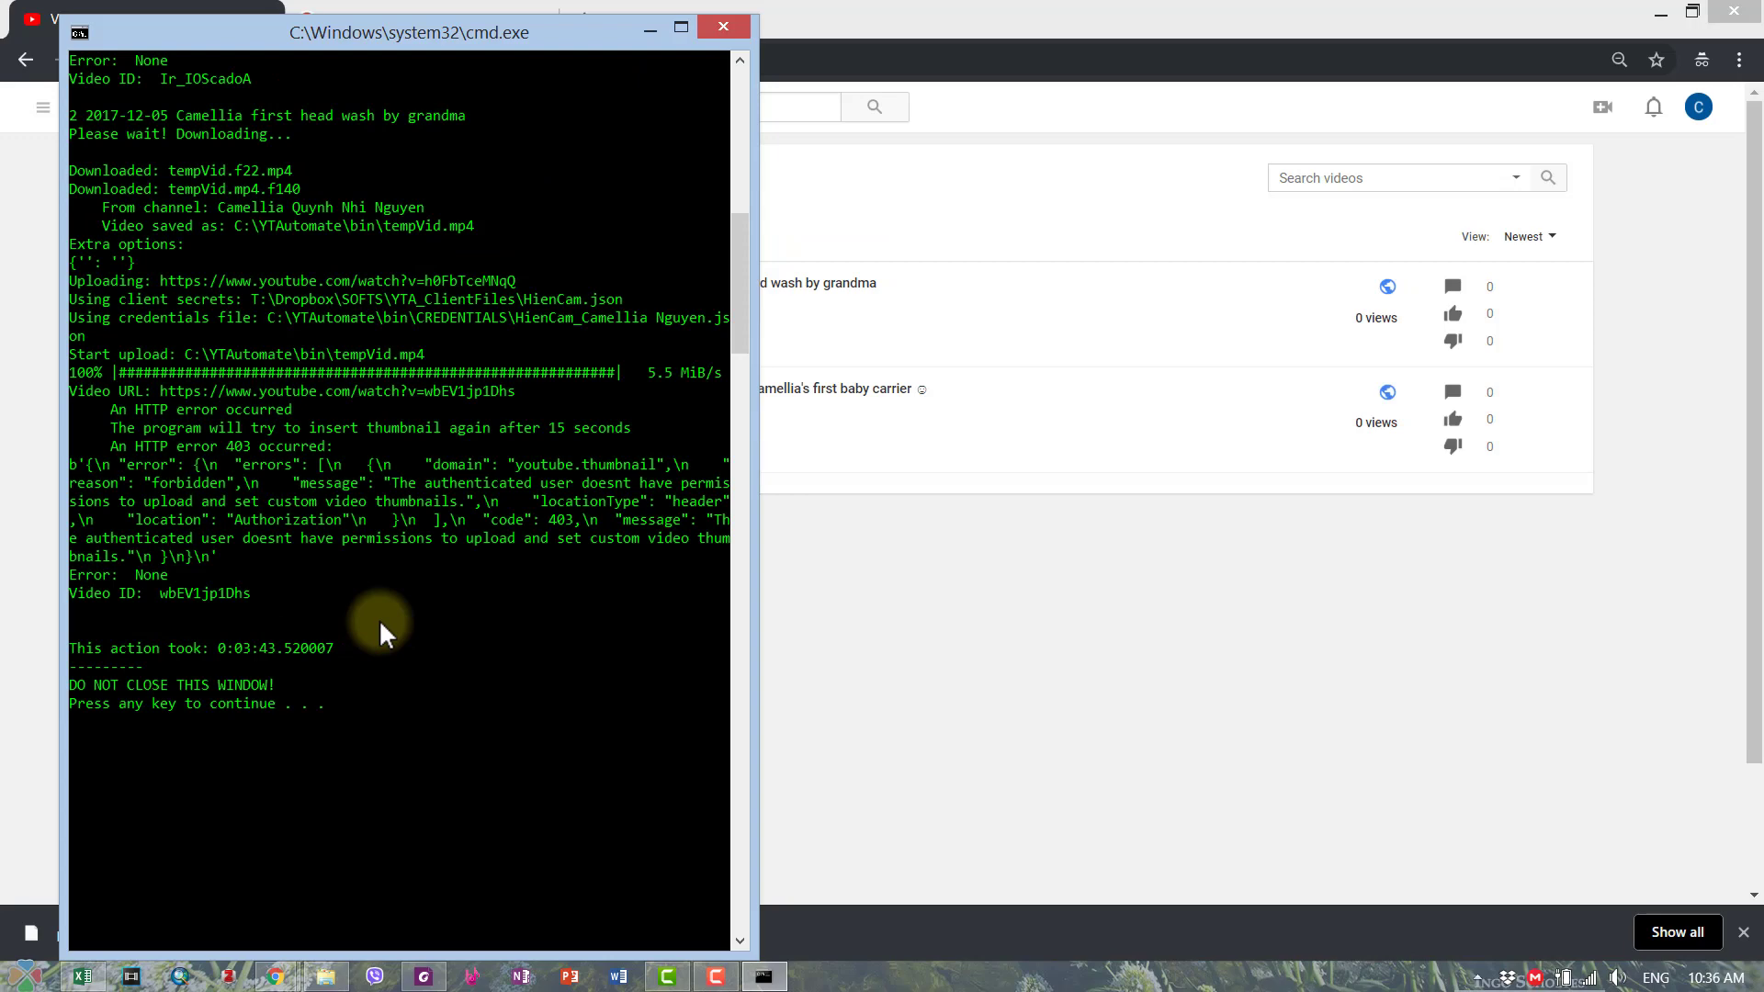
- Close the finished upload console and go back to Excel's 'Now updating metadata' notice
{"action": "key", "text": "Return"}
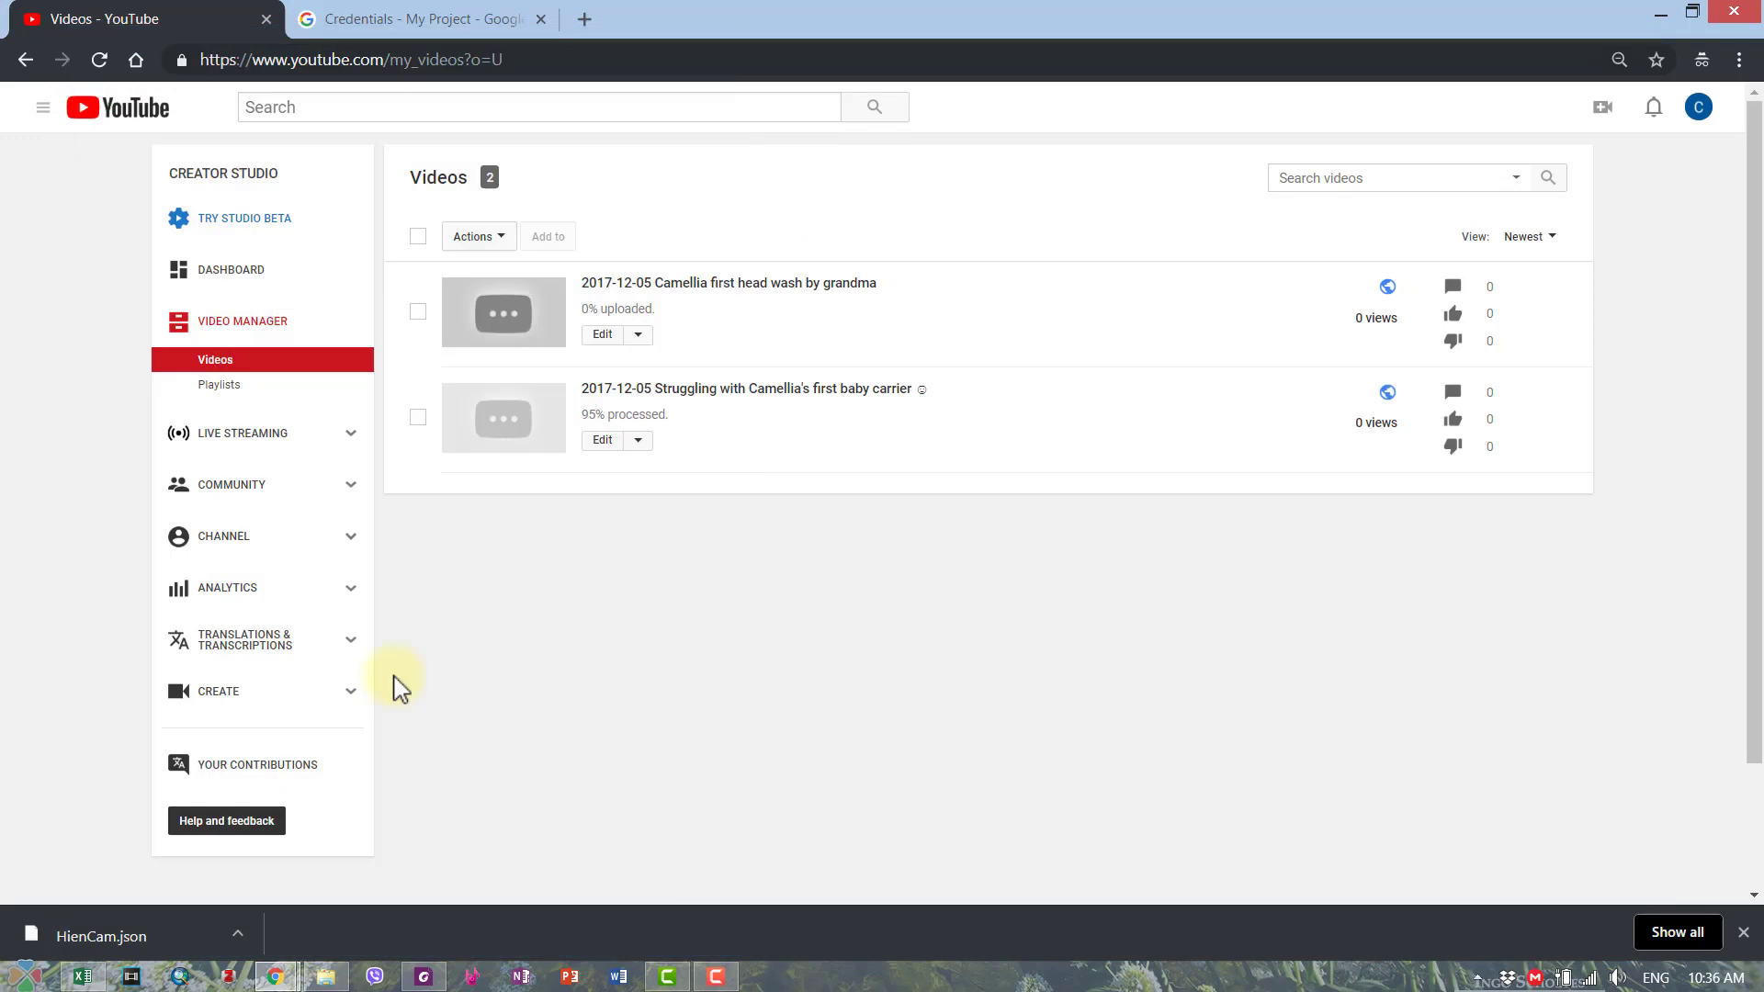
{"action": "left_click", "coordinate": [82, 977]}
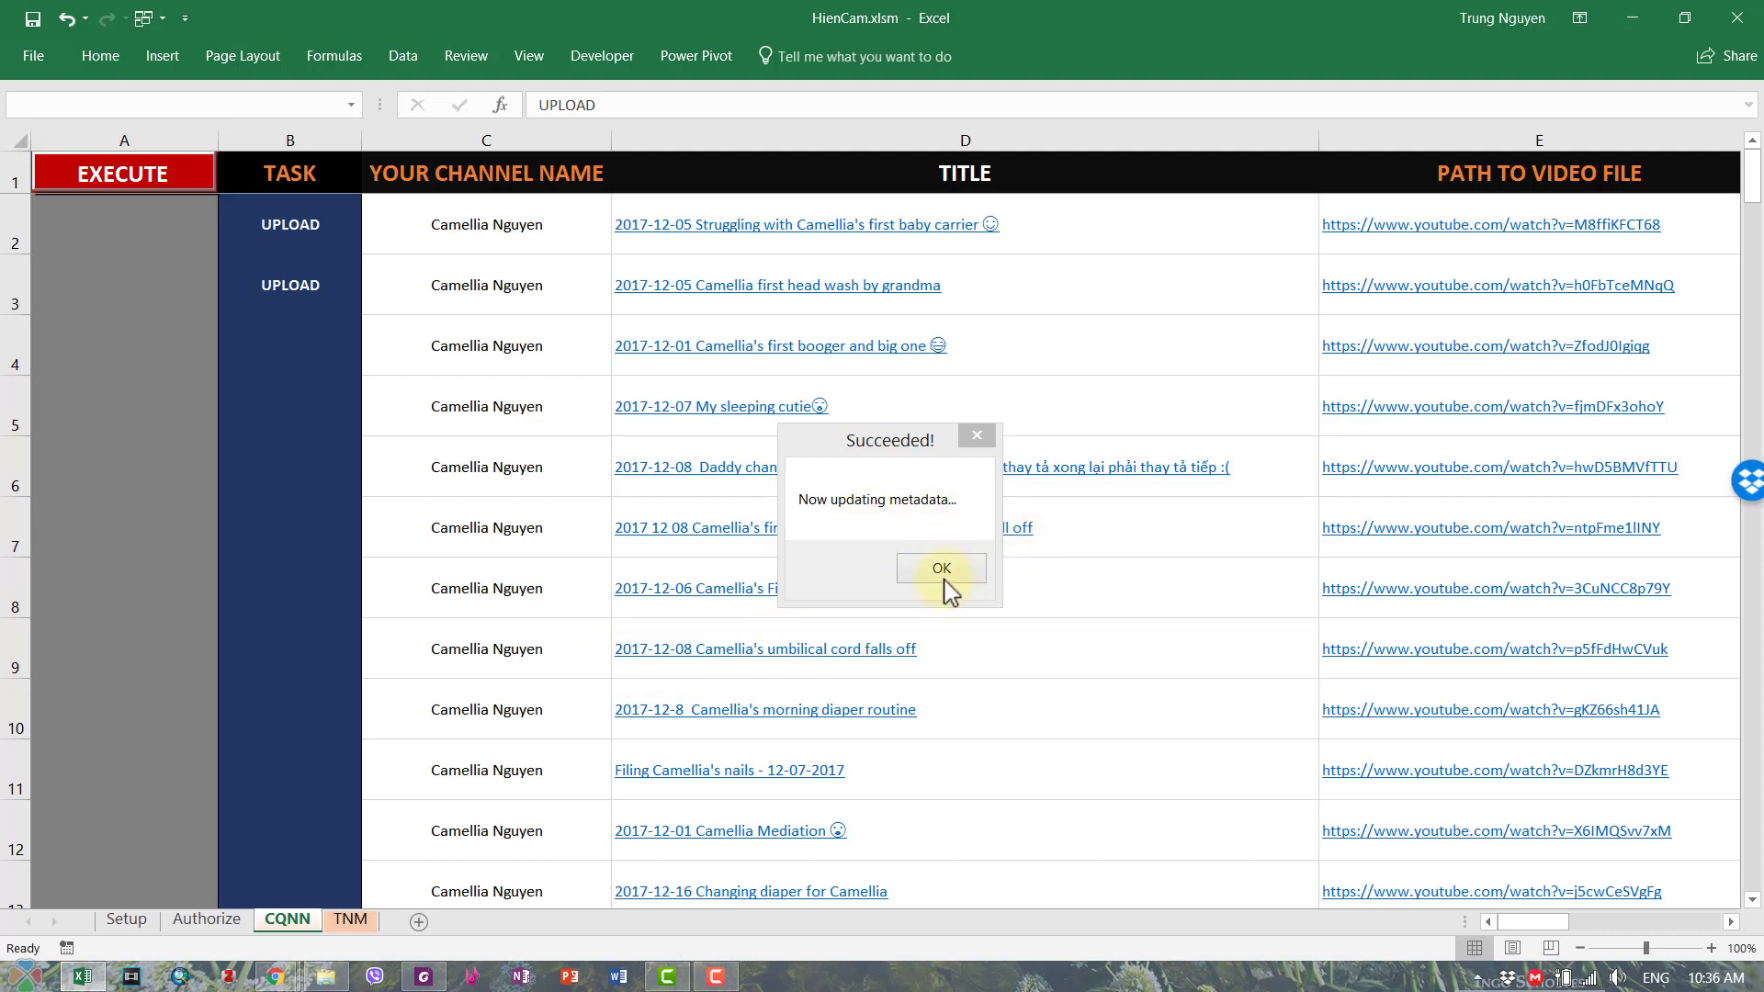
- Dismiss the Succeeded notice, check the new VIDEO URLs in rows 2–3, and open D2's link
{"action": "left_click", "coordinate": [887, 341]}
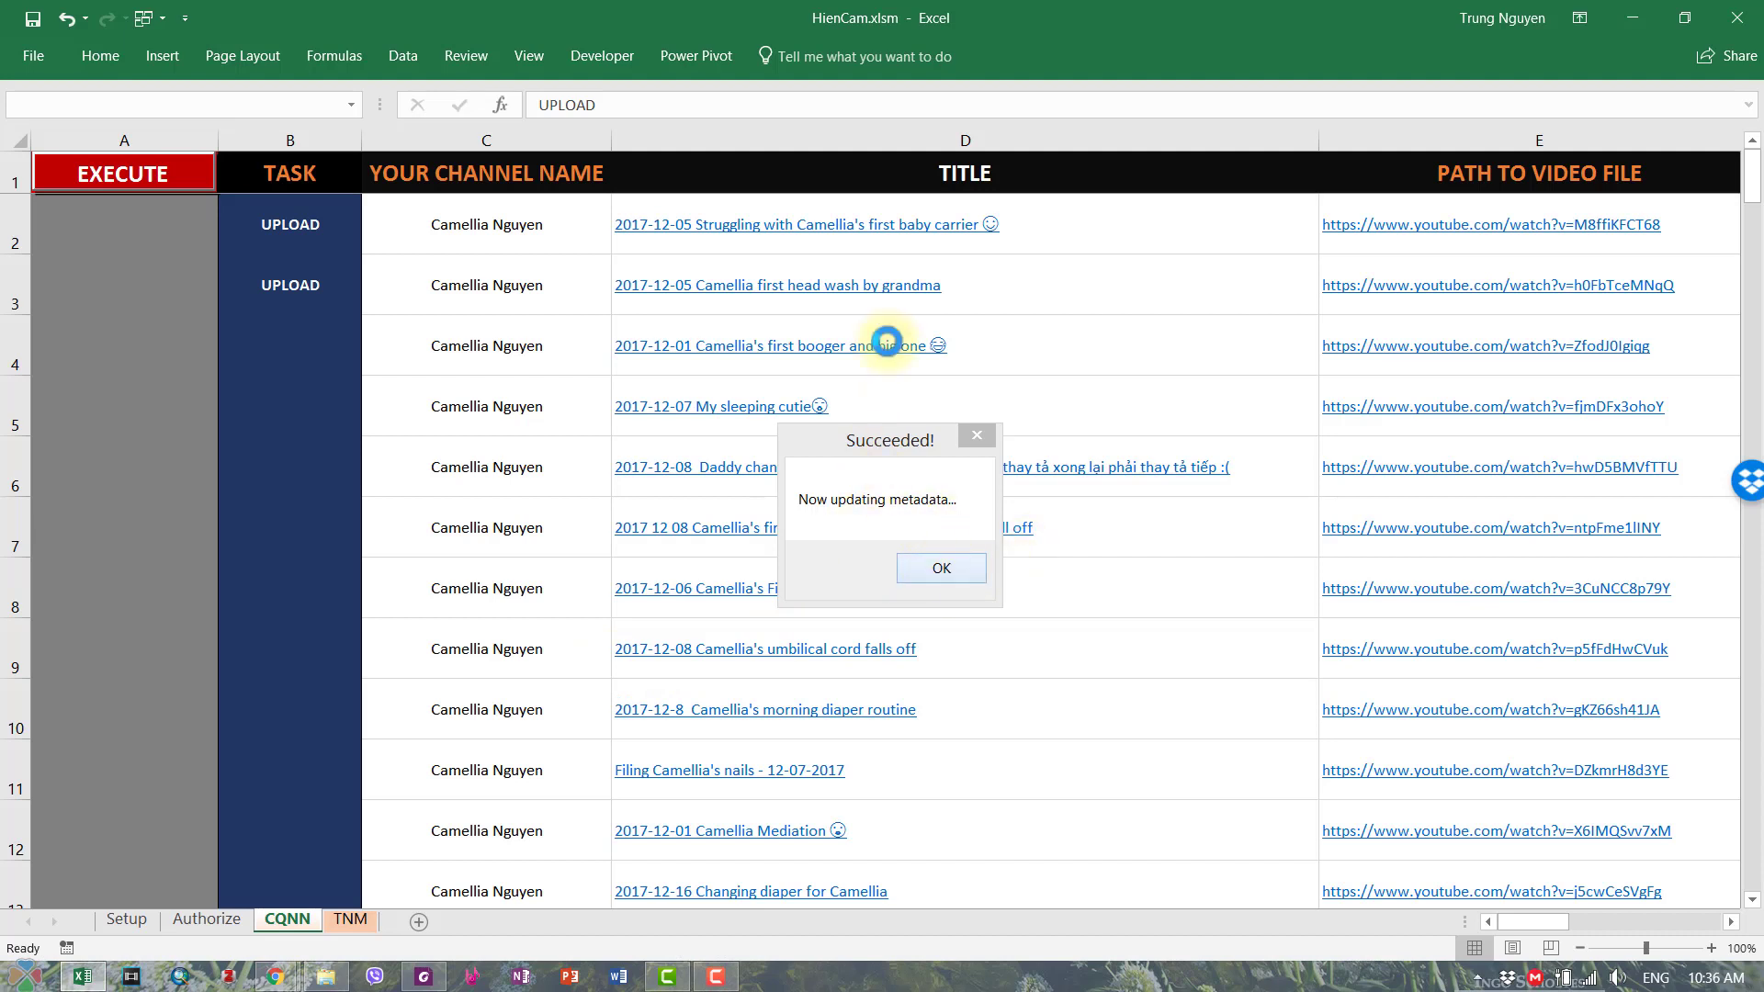
{"action": "left_click", "coordinate": [942, 569]}
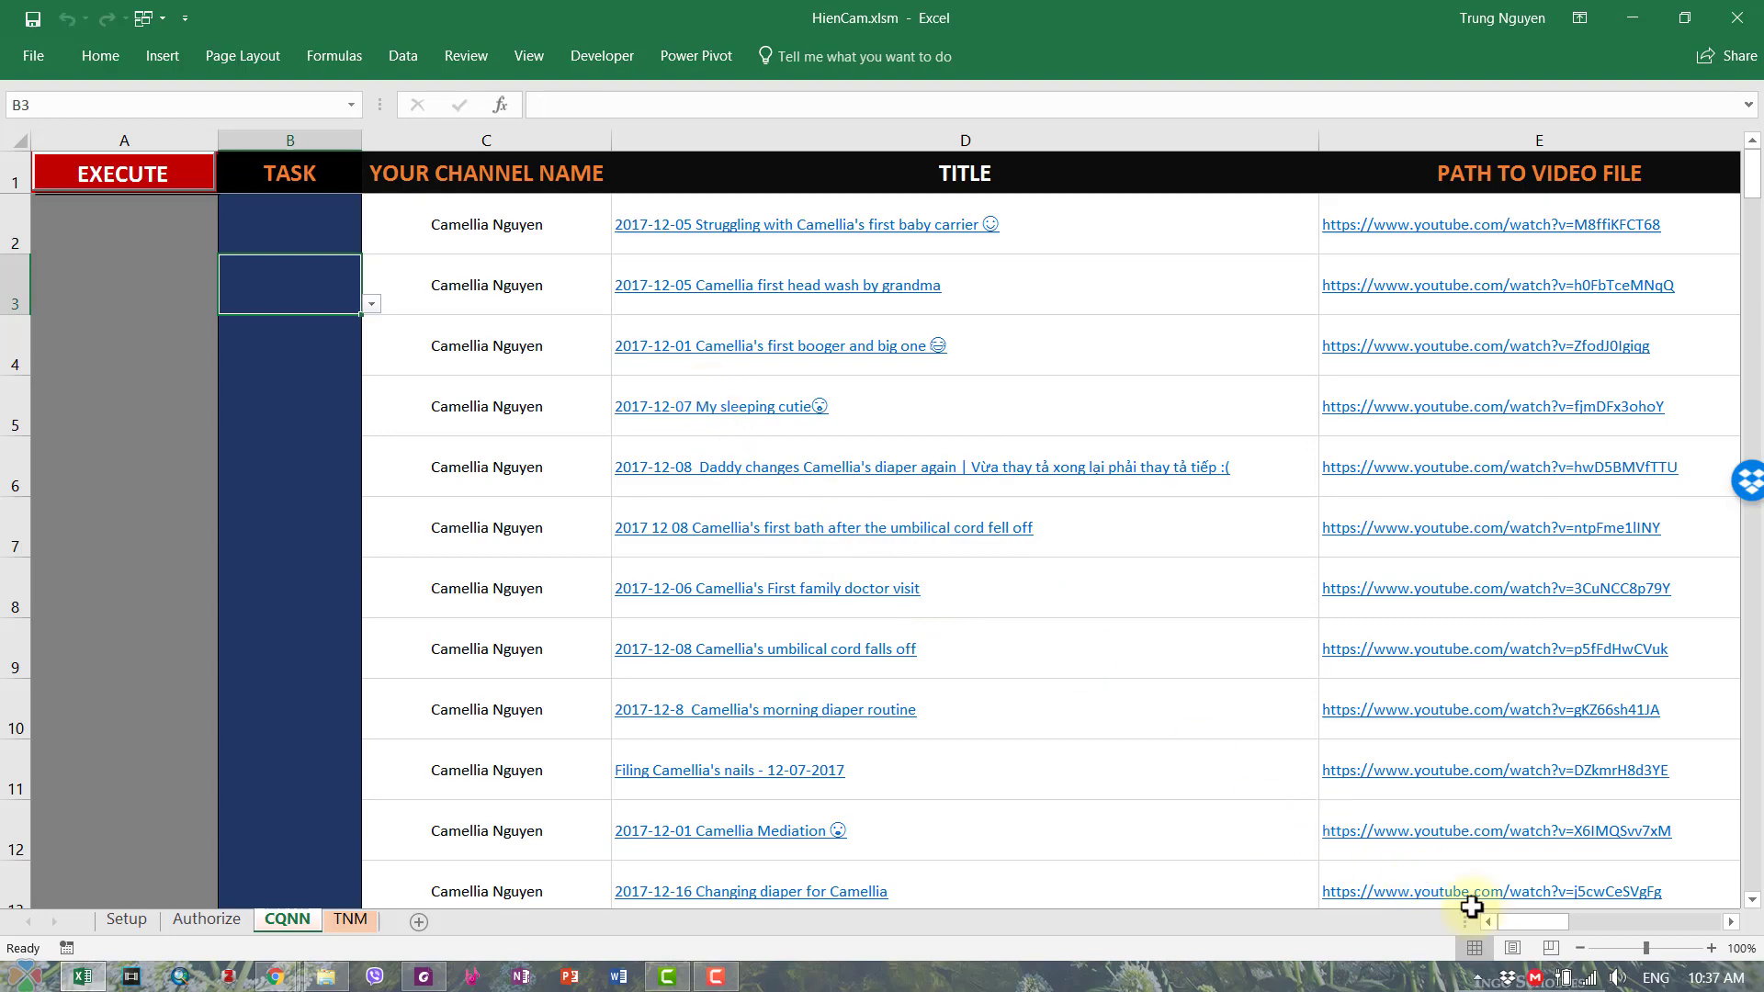
{"action": "left_click_drag", "start_coordinate": [1511, 922], "coordinate": [1603, 923]}
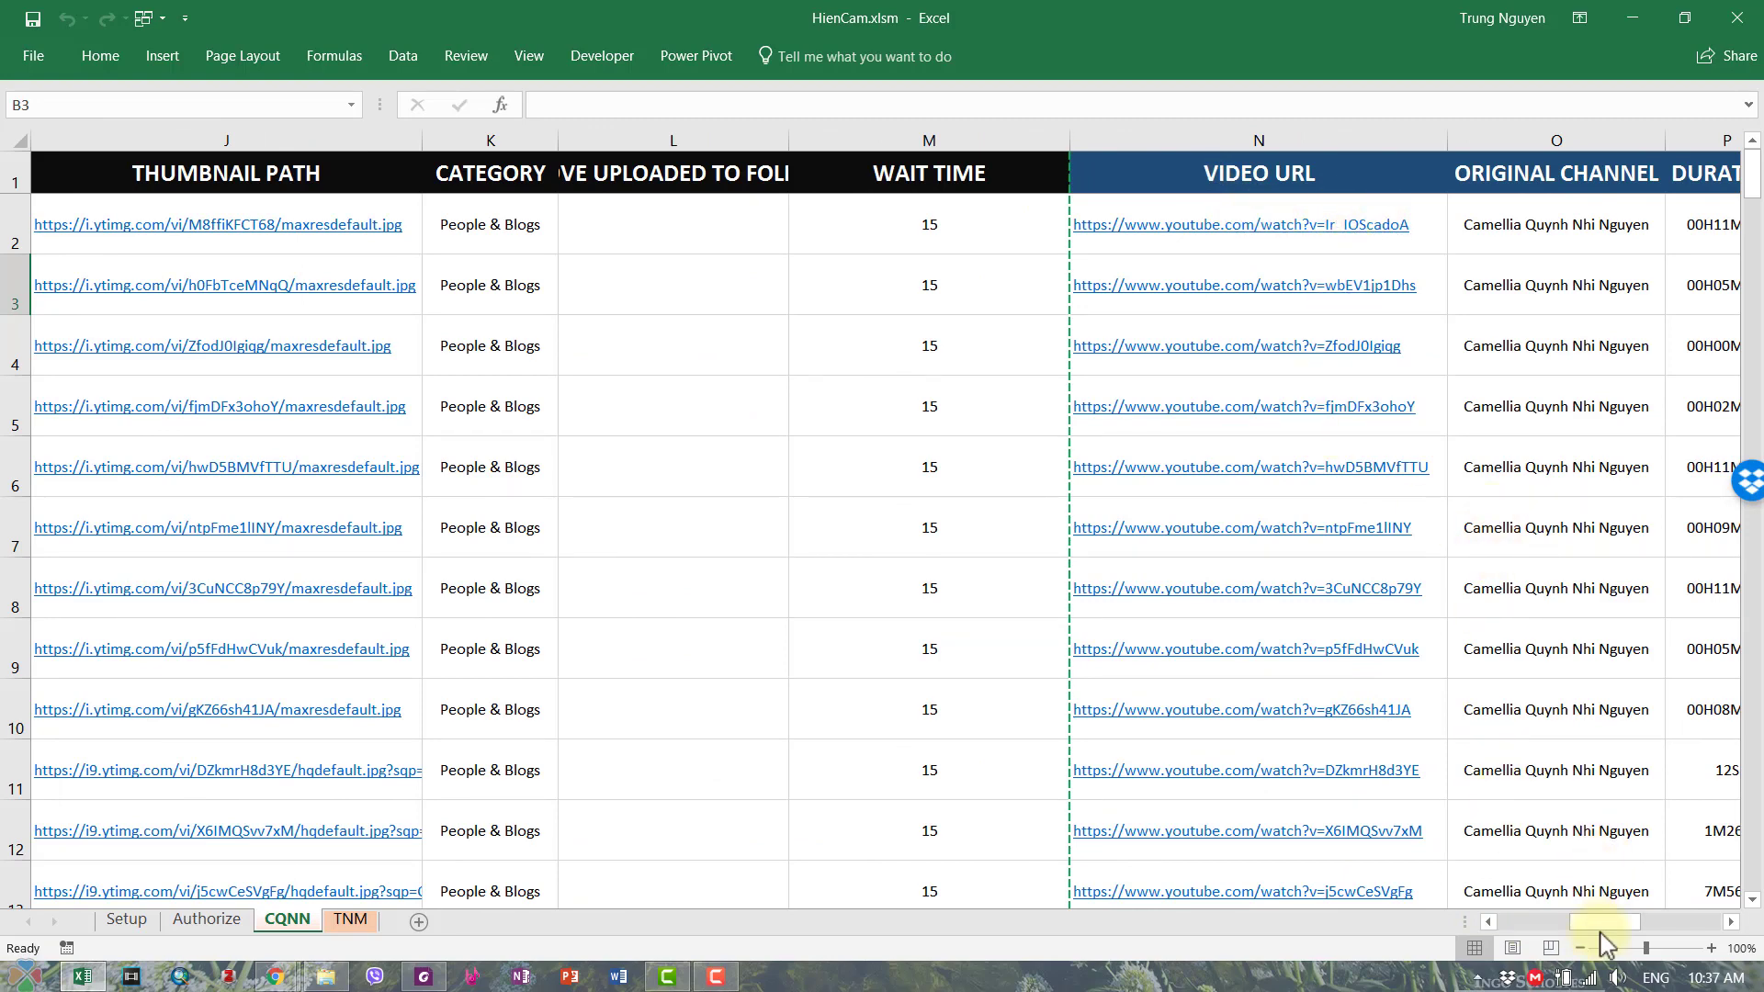
{"action": "mouse_move", "coordinate": [1605, 930]}
{"action": "left_mouse_down"}
{"action": "mouse_move", "coordinate": [1532, 931]}
{"action": "mouse_move", "coordinate": [1609, 939]}
{"action": "left_mouse_up"}
{"action": "left_click_drag", "start_coordinate": [1621, 935], "coordinate": [1511, 928]}
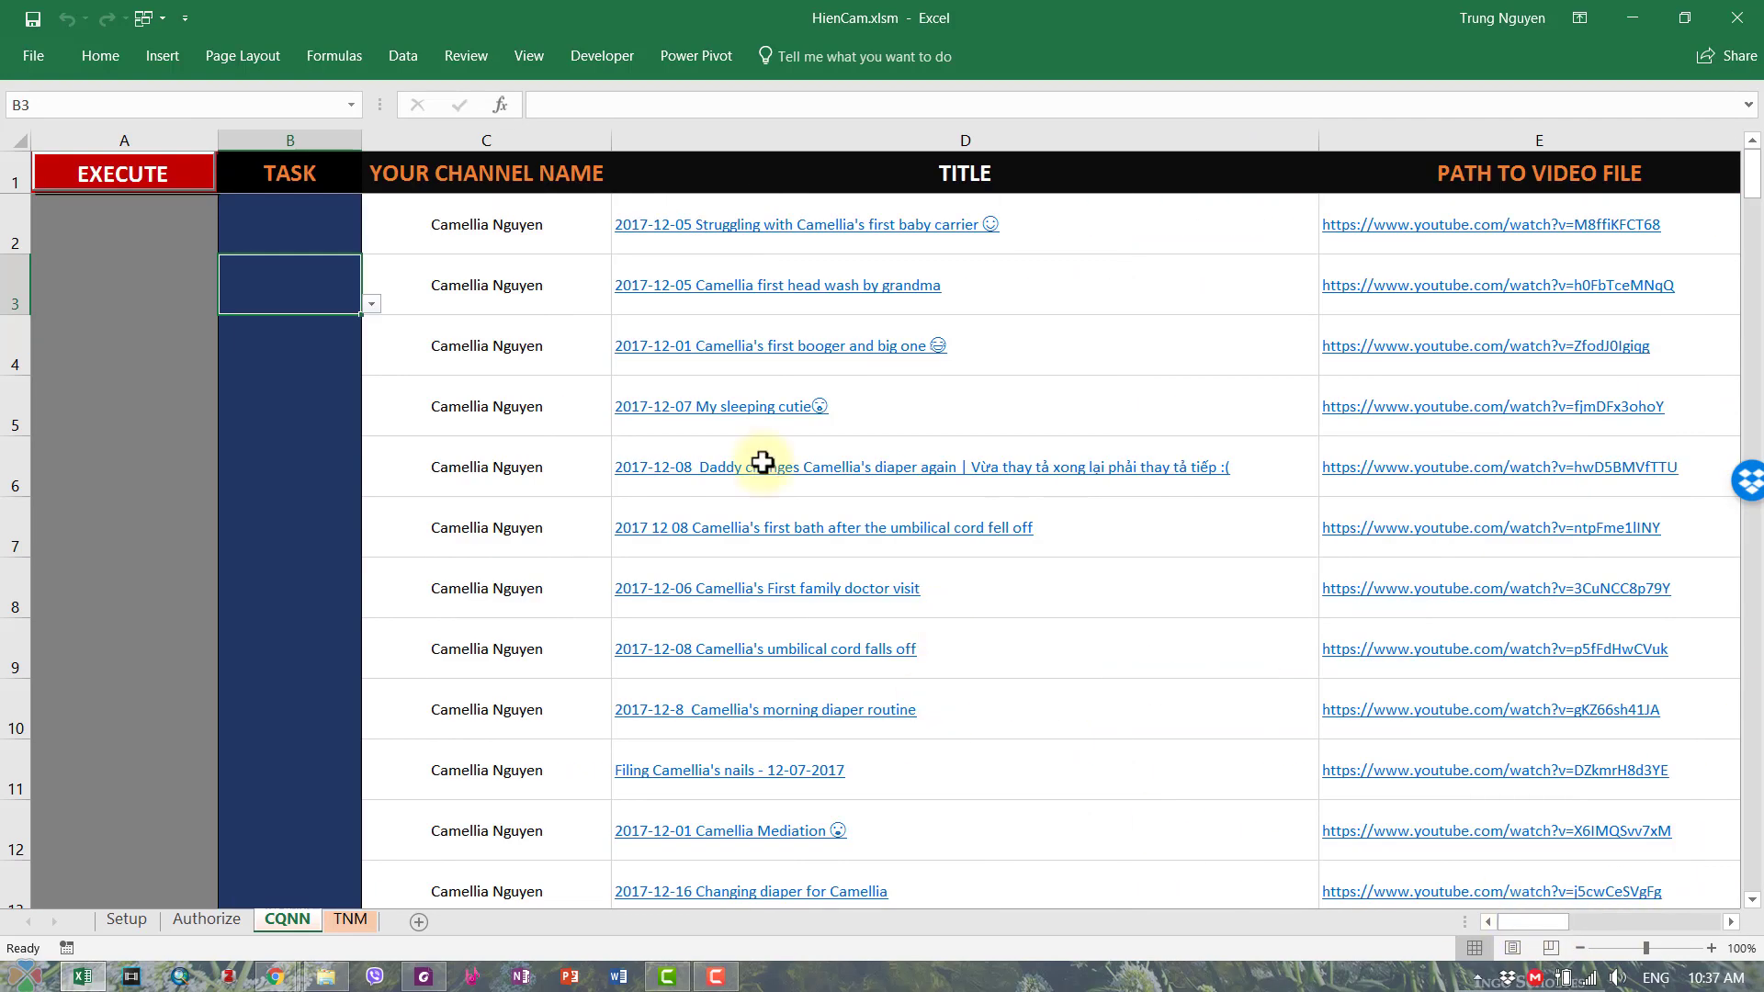
{"action": "left_click", "coordinate": [728, 237]}
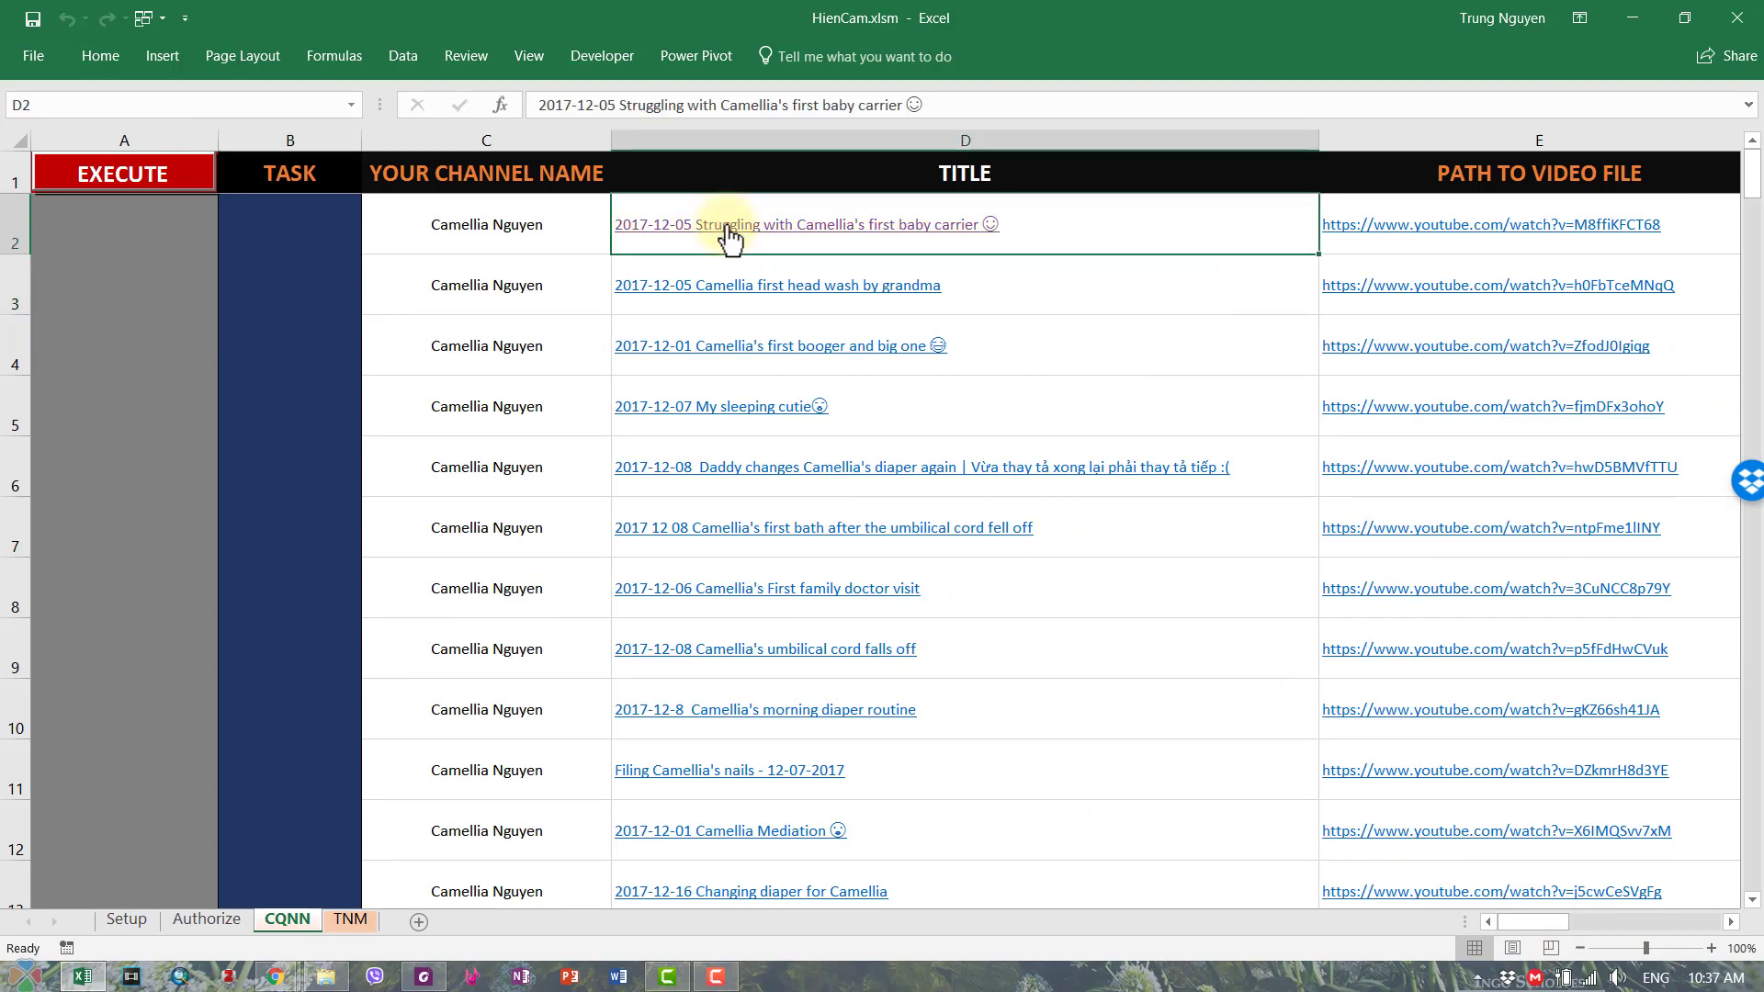